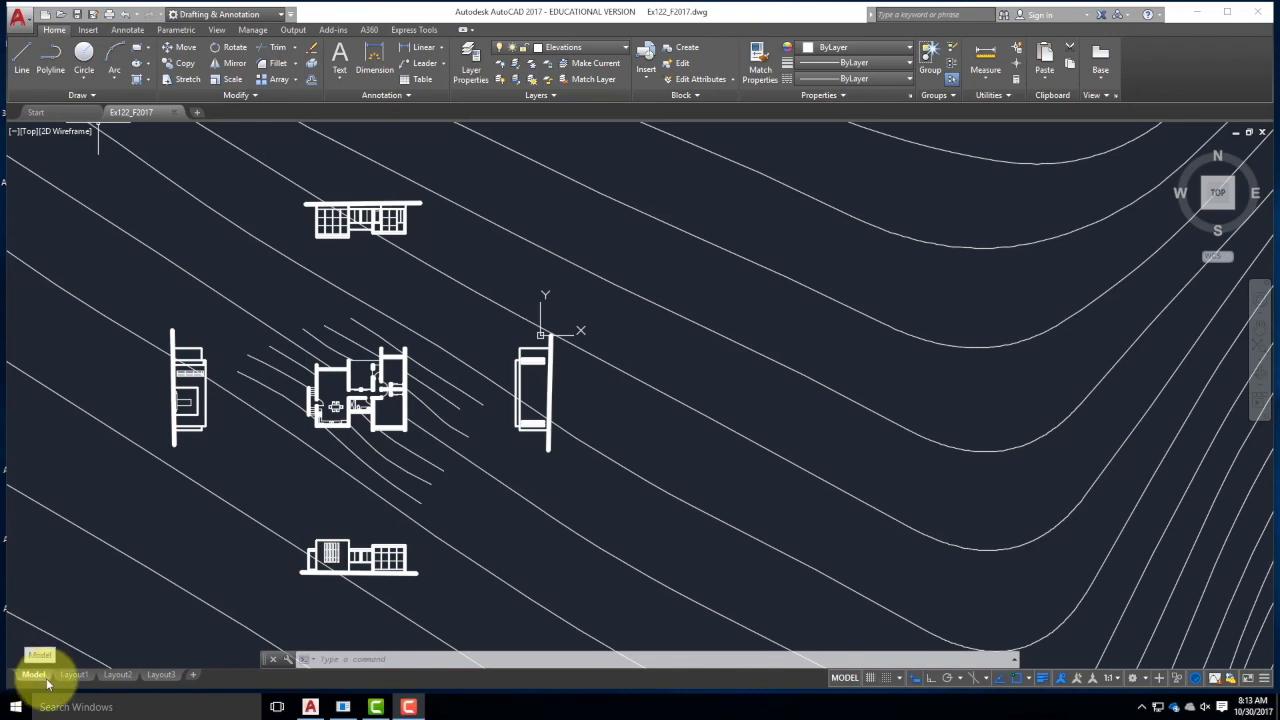
- Open Layout1 to view its floor plan and elevation viewports
mouse_move(74, 683)
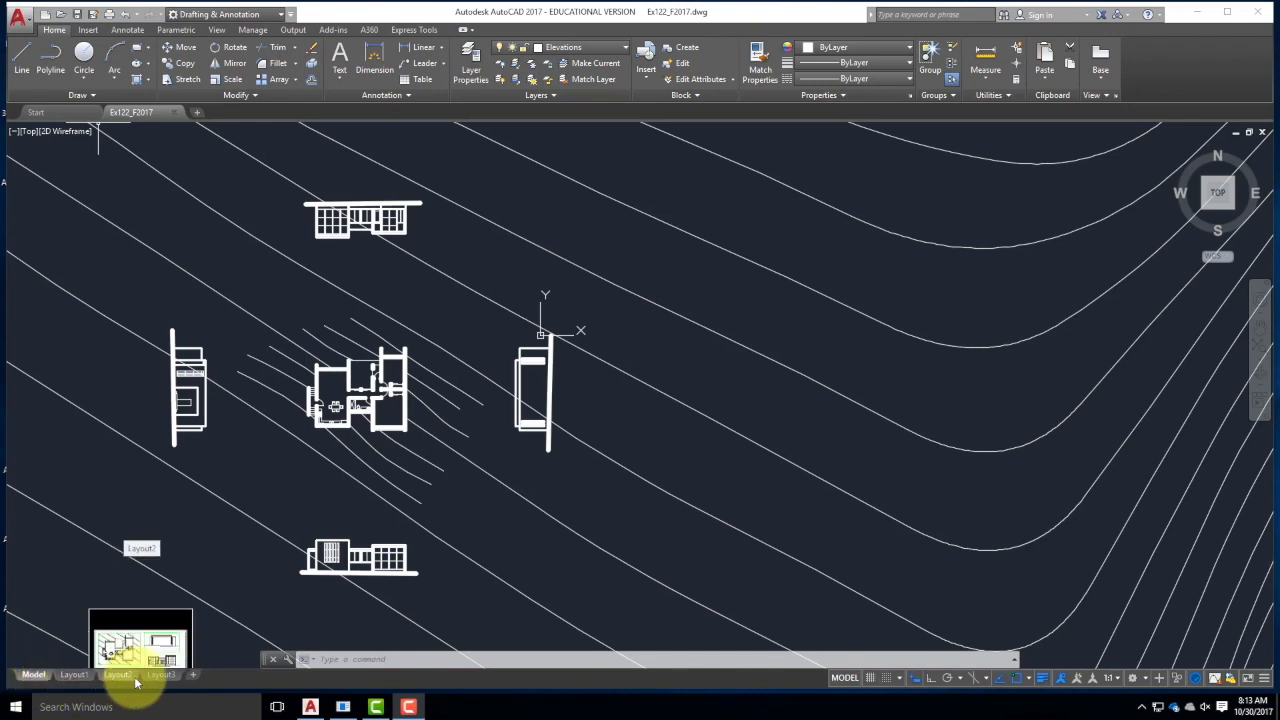
left_click(80, 675)
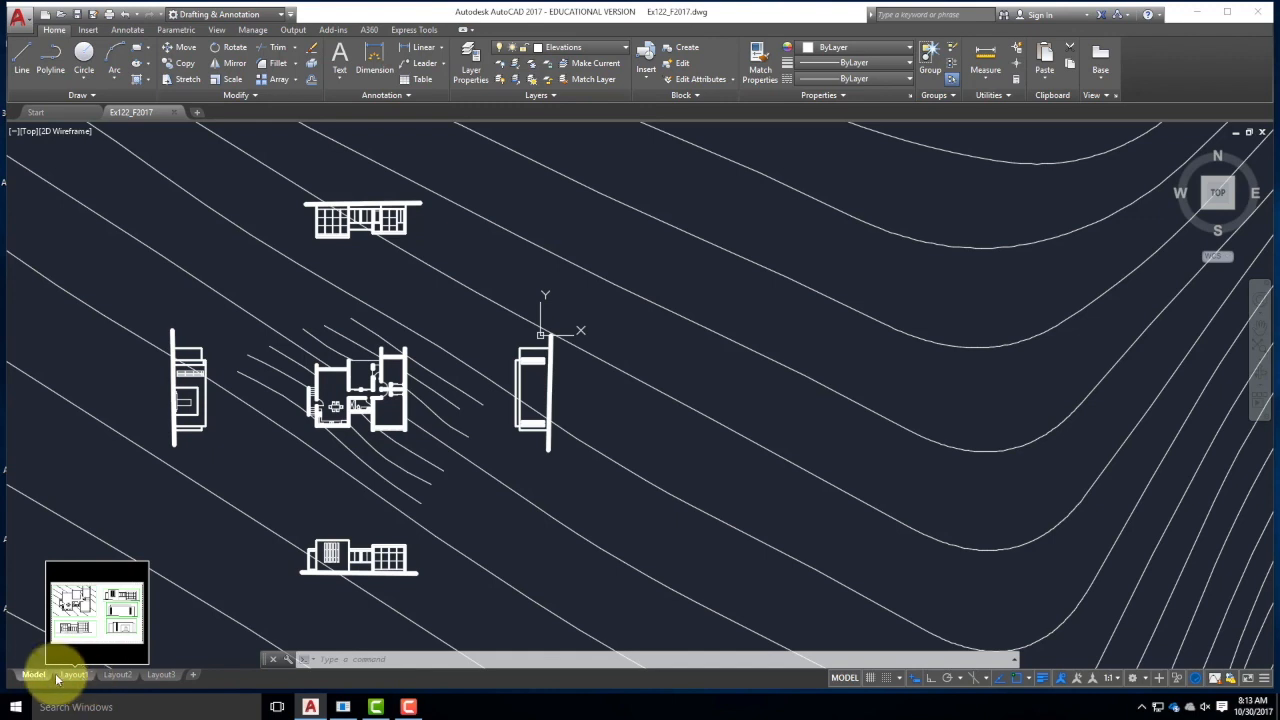
left_click(75, 676)
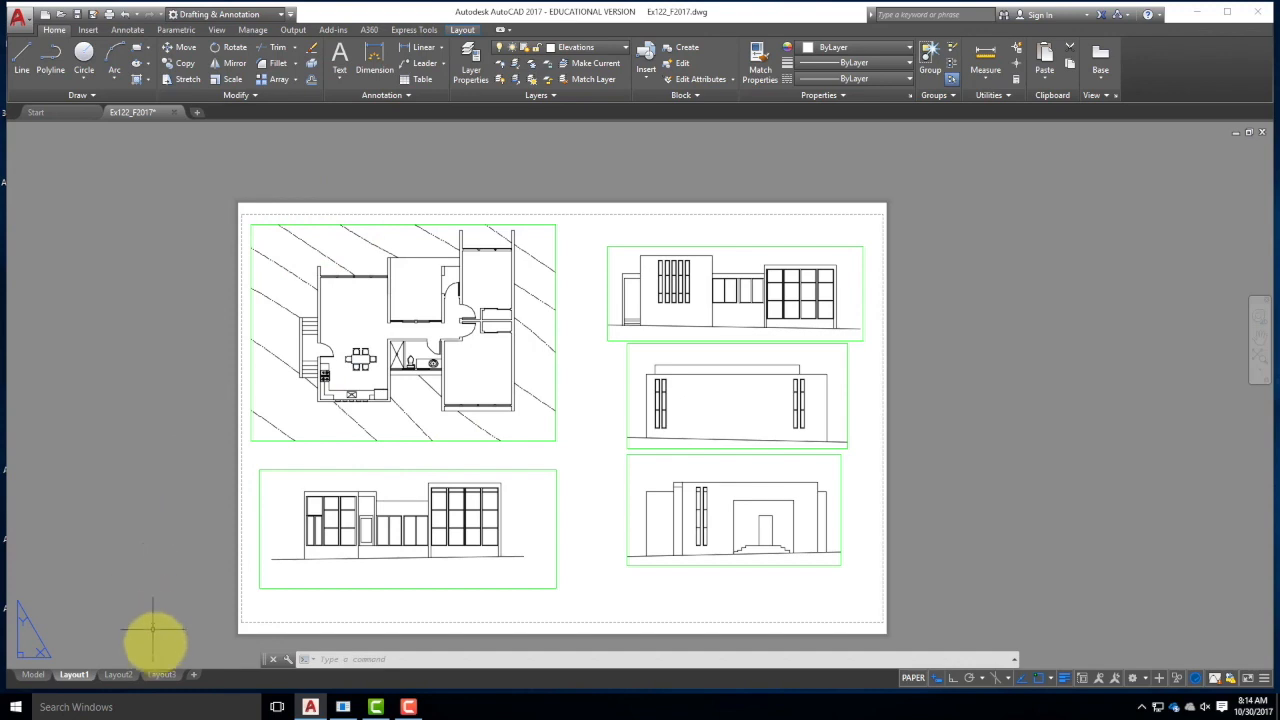
- Make Layout3 the current layout
left_click(162, 675)
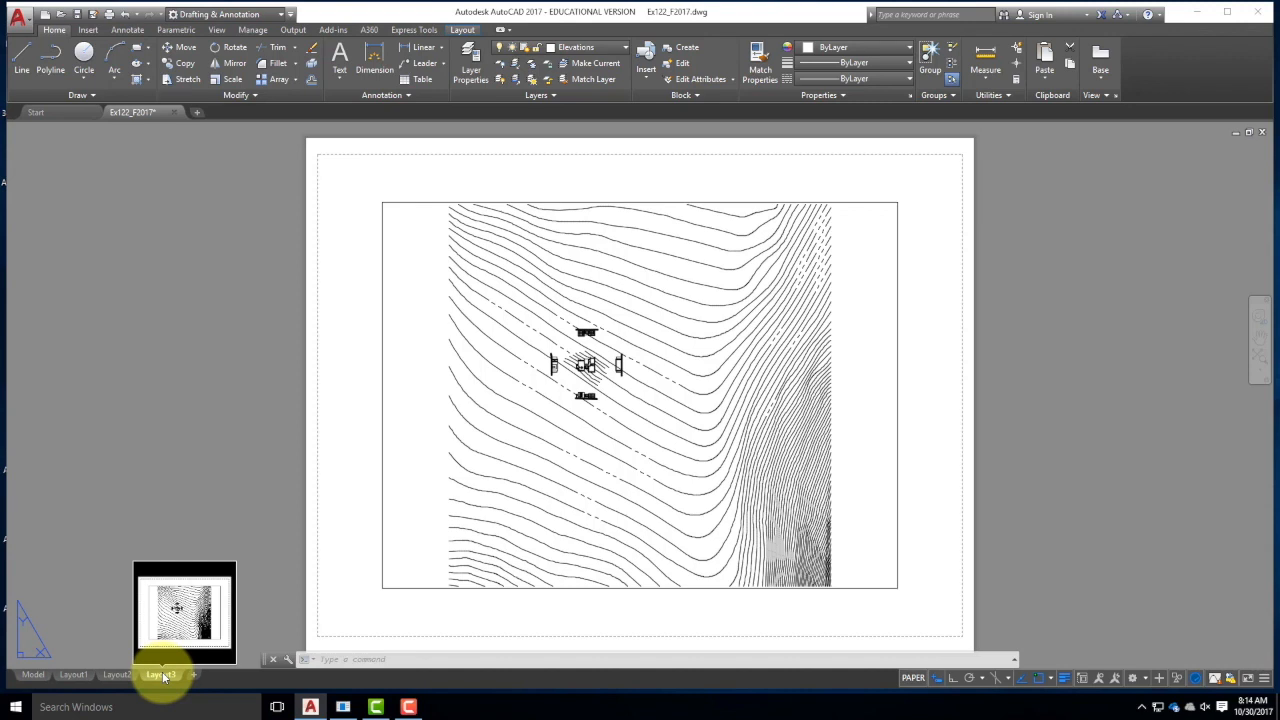
mouse_move(78, 676)
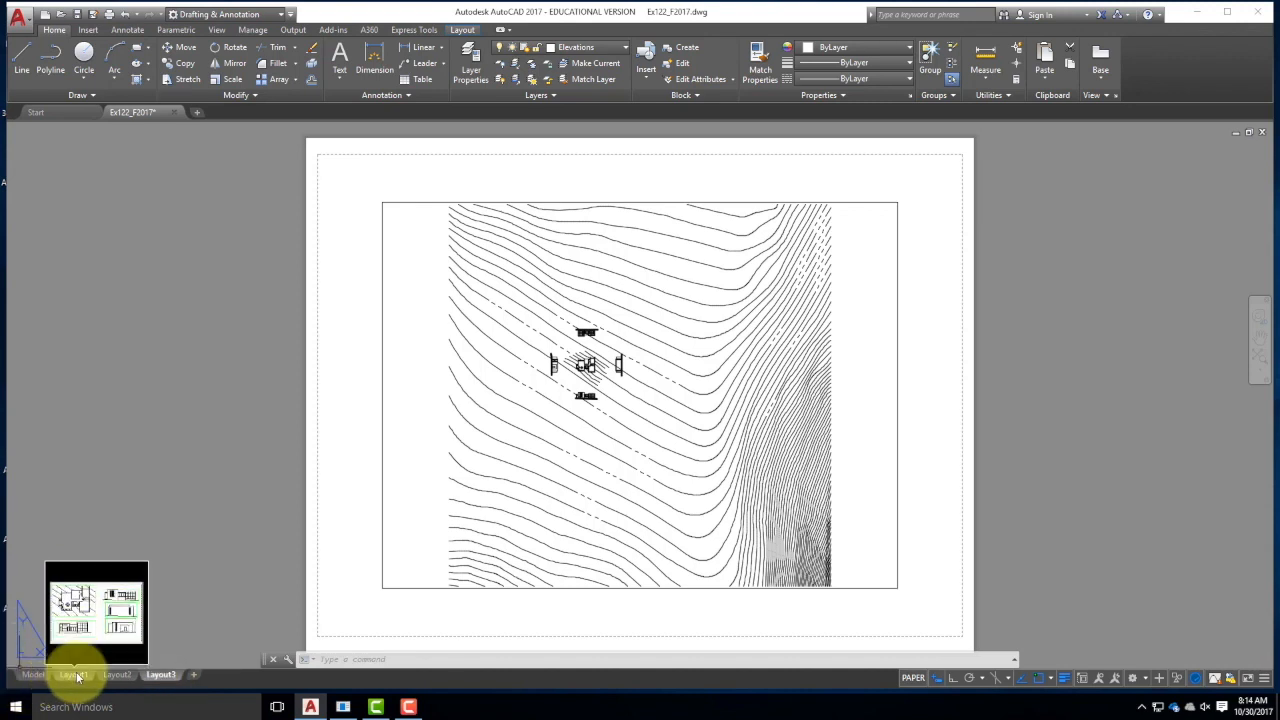
mouse_move(123, 677)
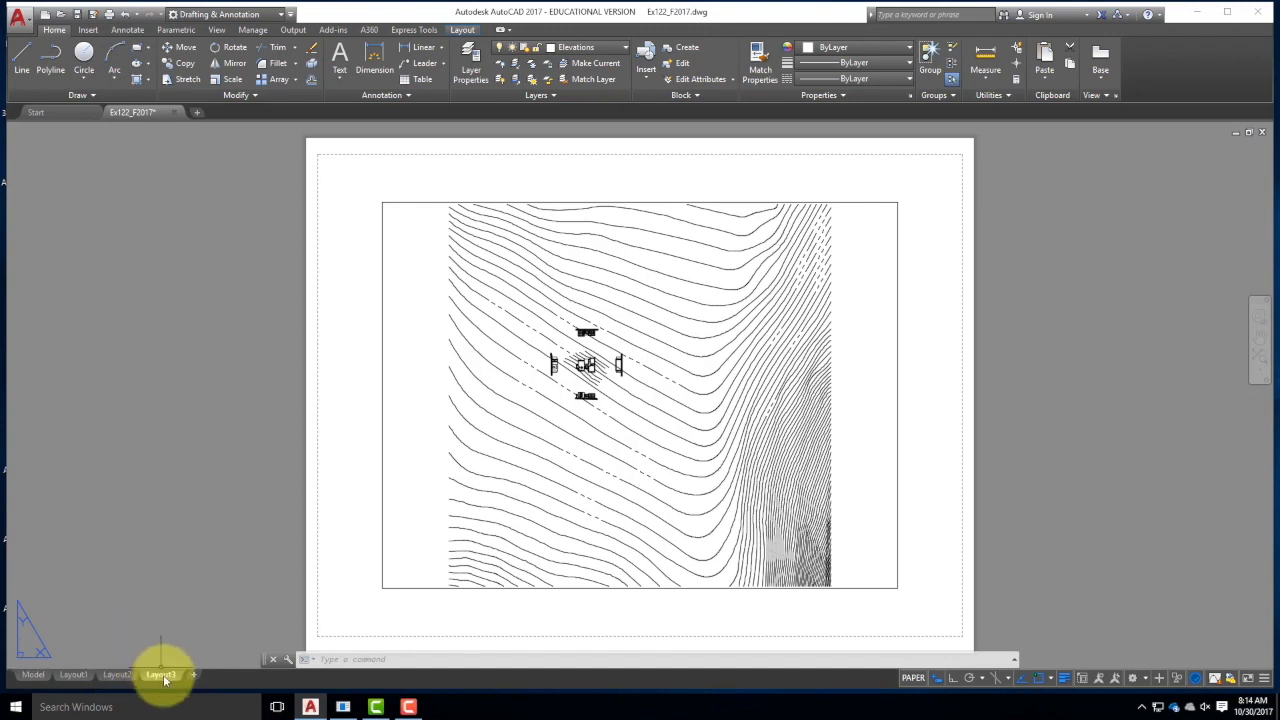
mouse_move(163, 676)
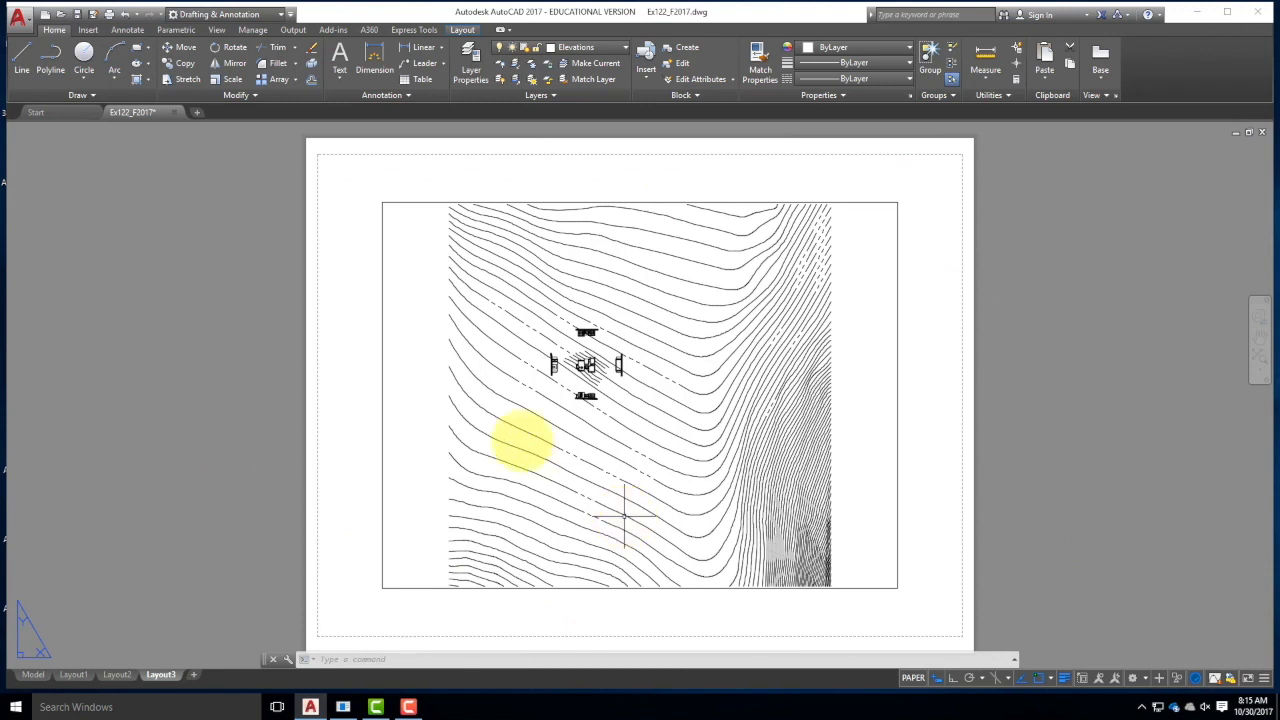
mouse_move(160, 675)
- Modify the page setup of Layout3 to use the DWG To PDF.pc3 plotter
right_click(163, 675)
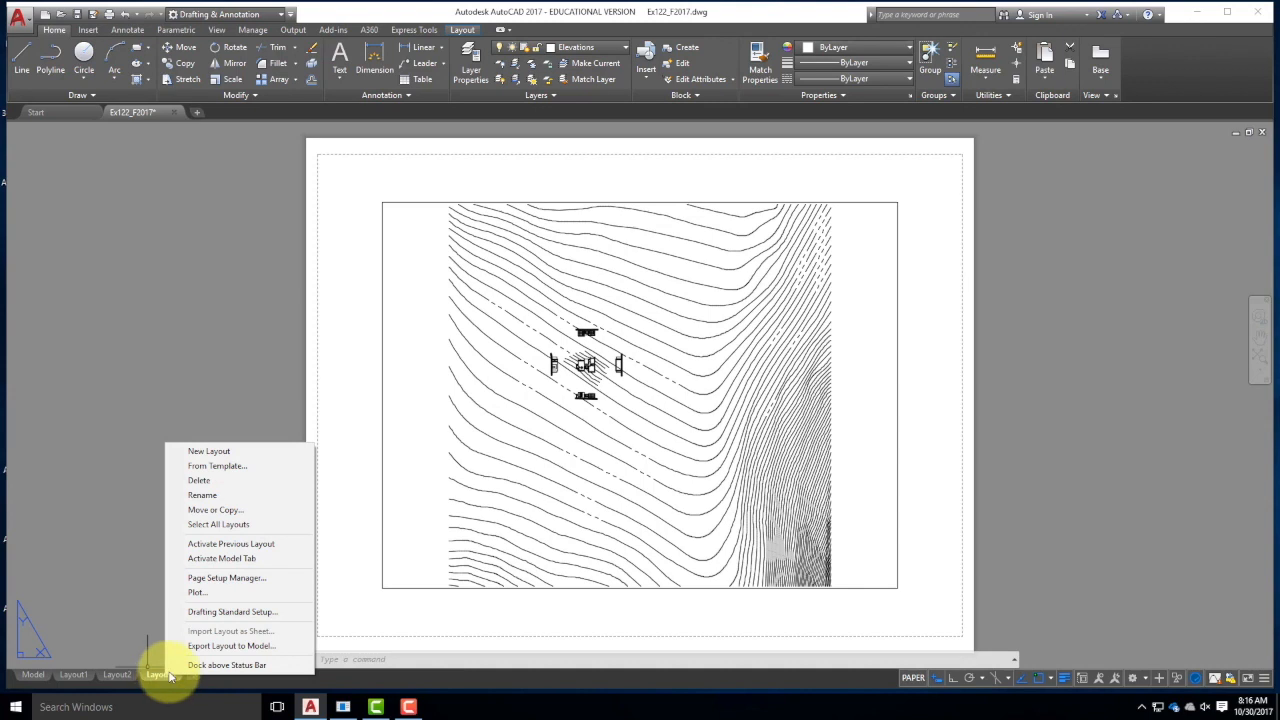
left_click(244, 580)
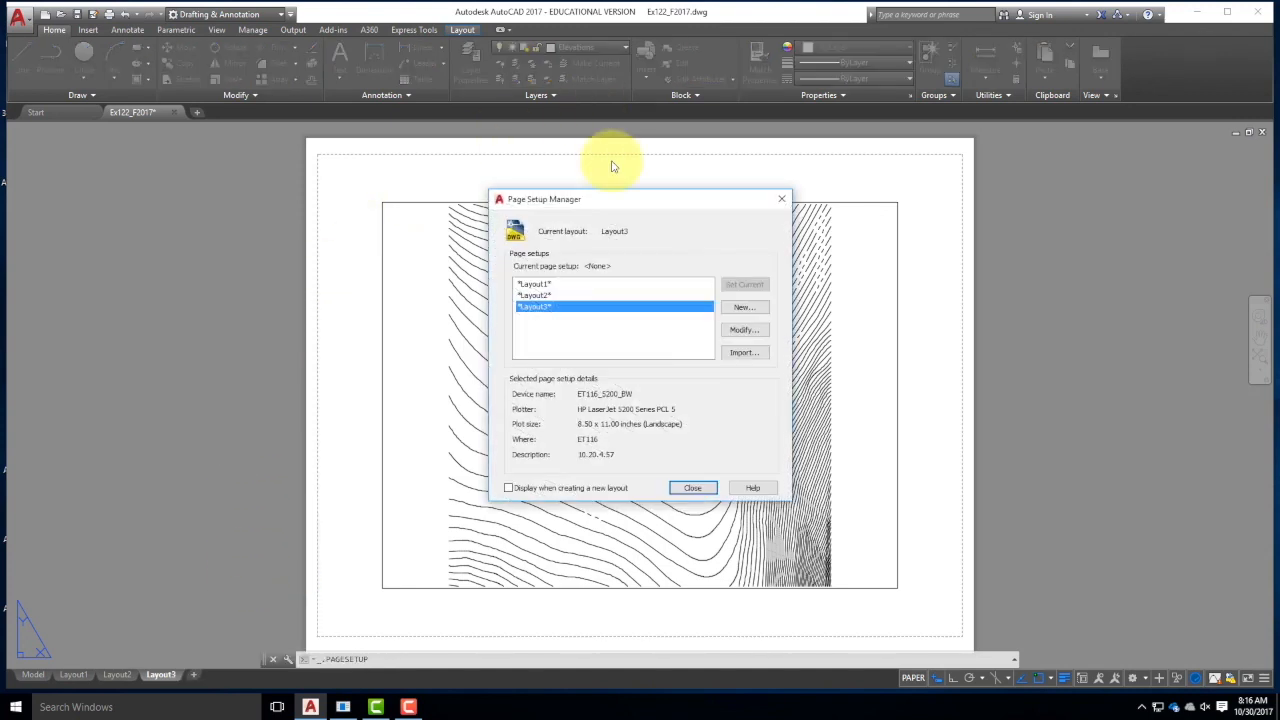
left_click_drag(617, 204, 572, 259)
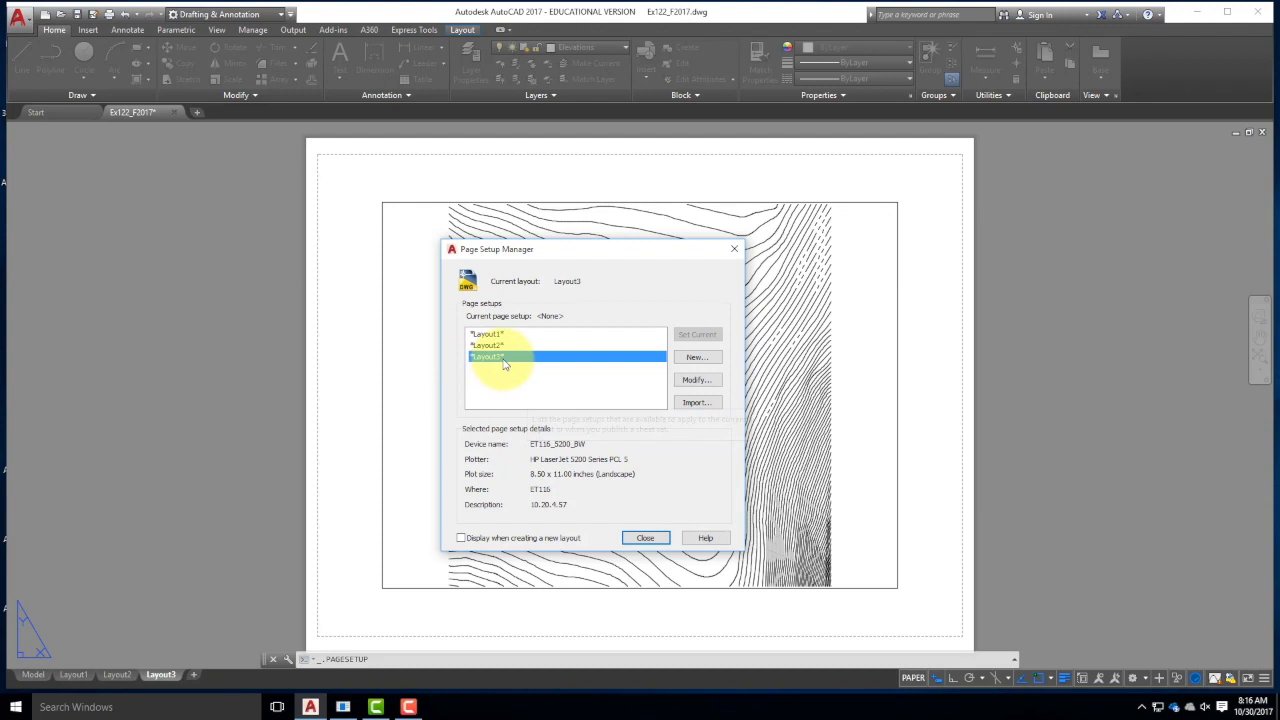
left_click(705, 386)
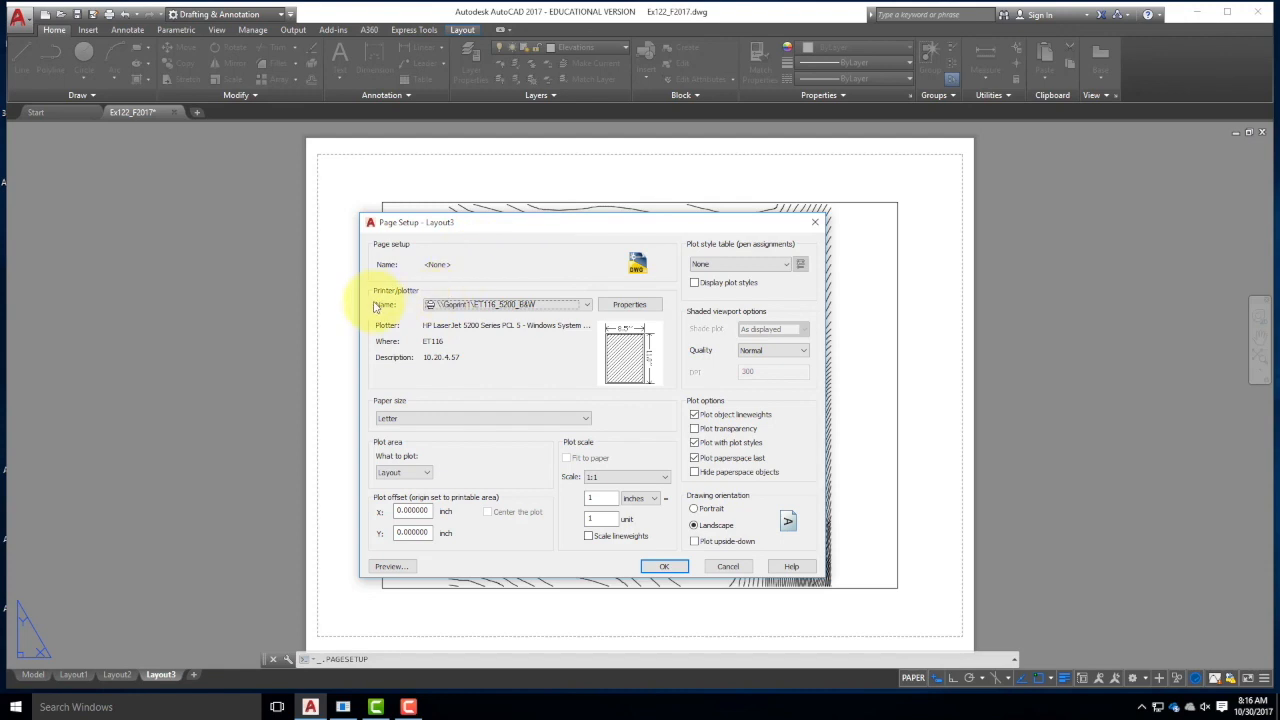
left_click(465, 304)
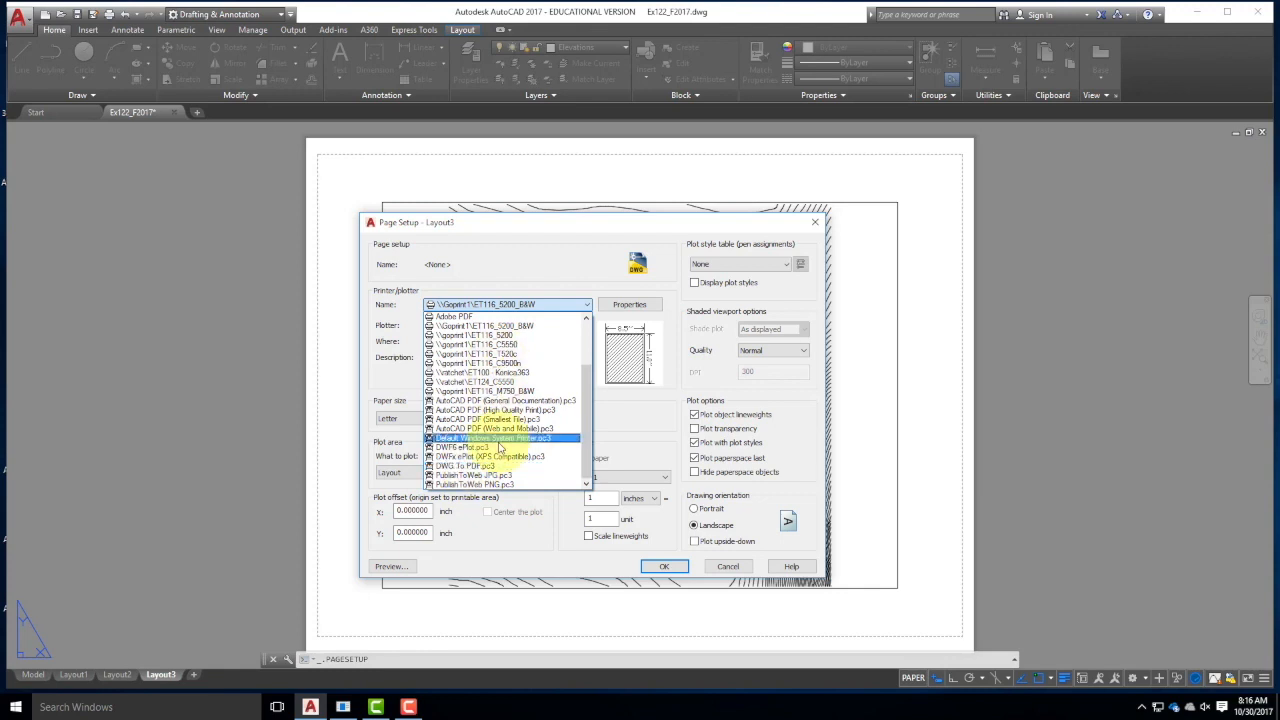
left_click(480, 466)
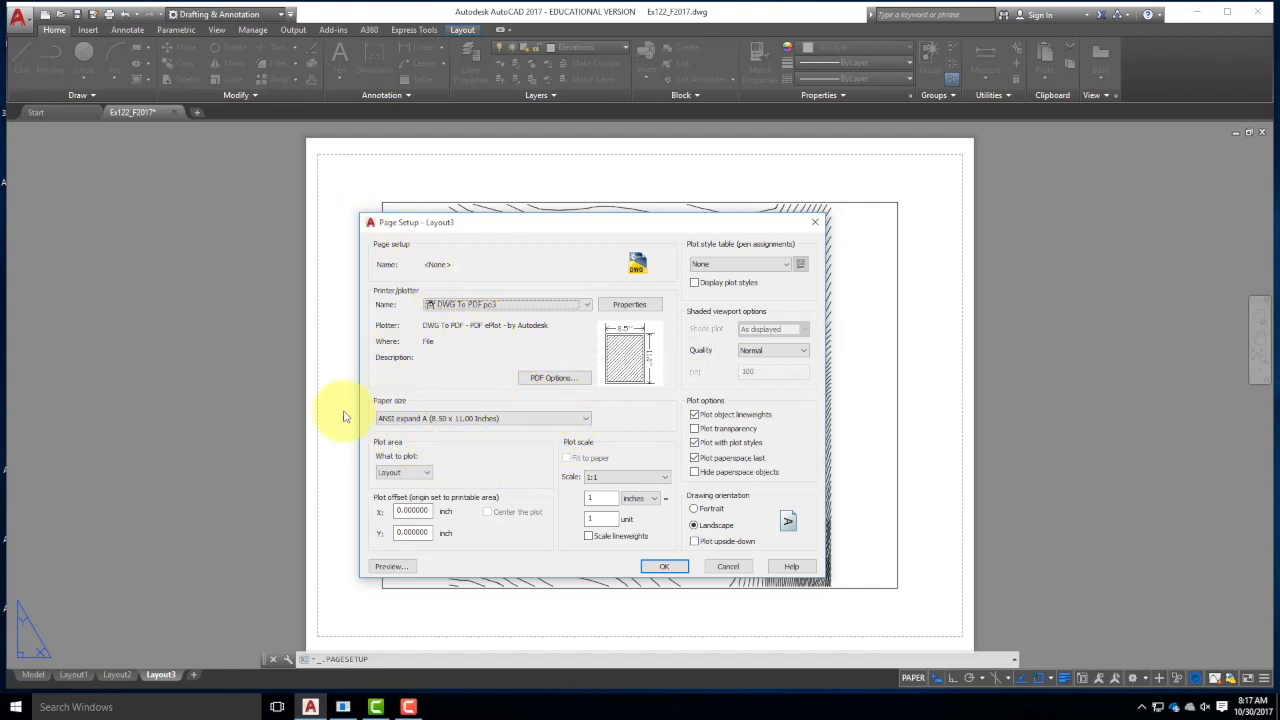
- Set the Layout3 paper size to ARCH D (36.00 x 24.00 Inches), trying the 24.00 x 36.00 version in between
left_click(406, 425)
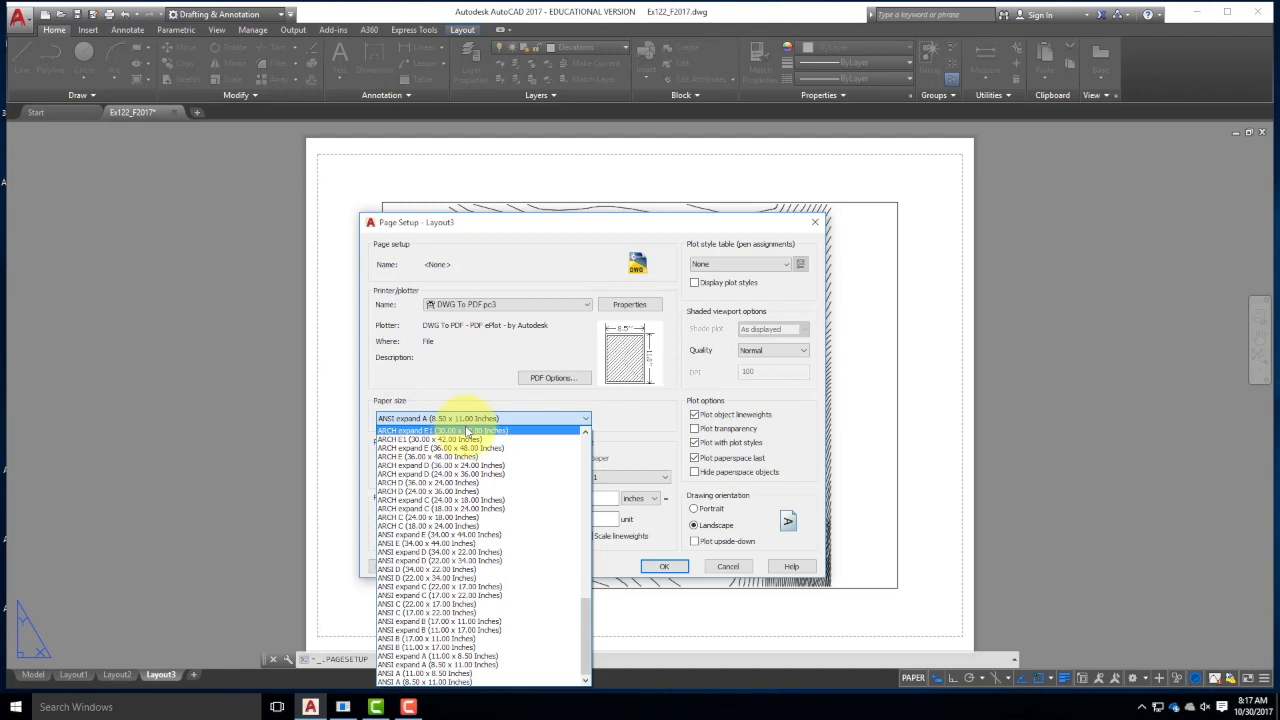
left_click(415, 488)
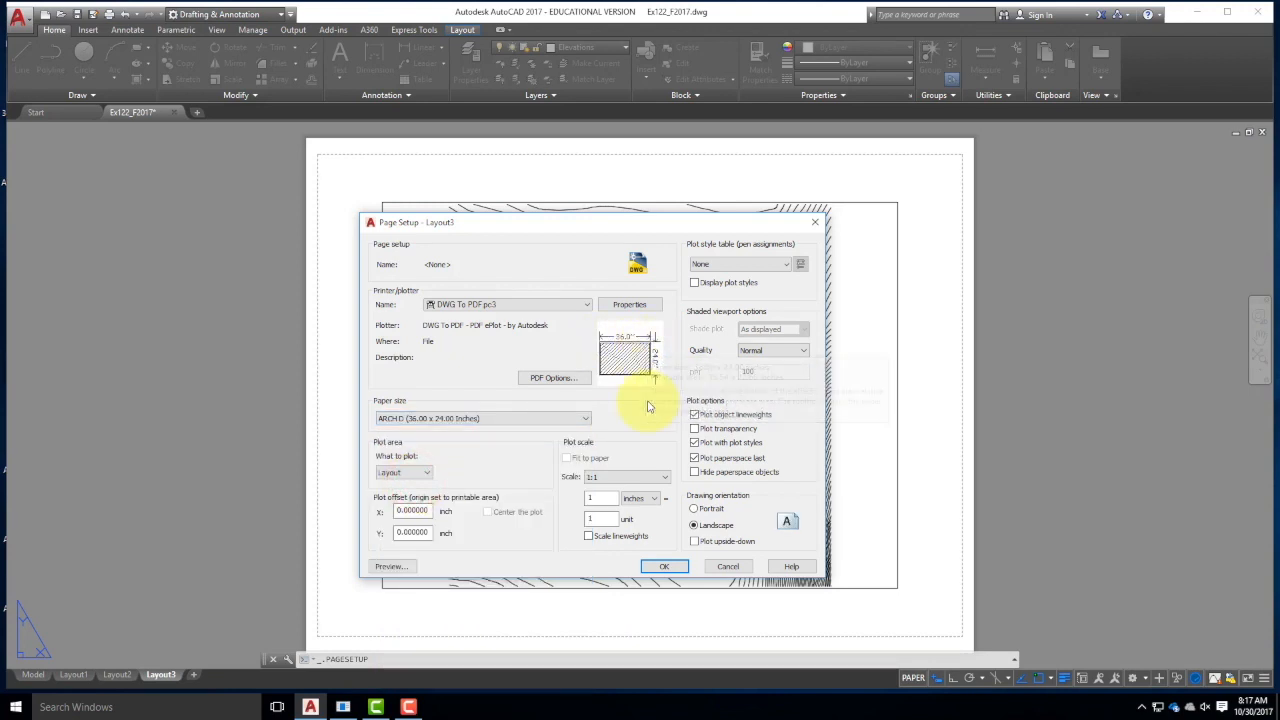
left_click(418, 417)
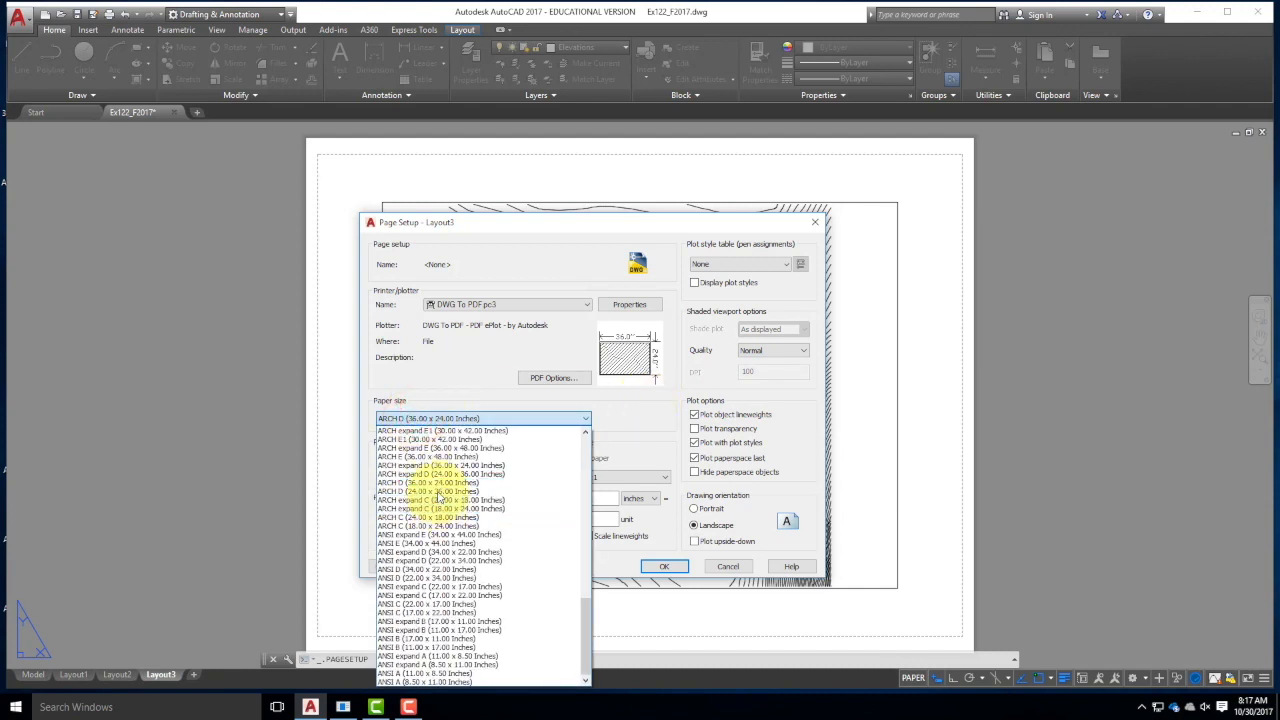
left_click(437, 491)
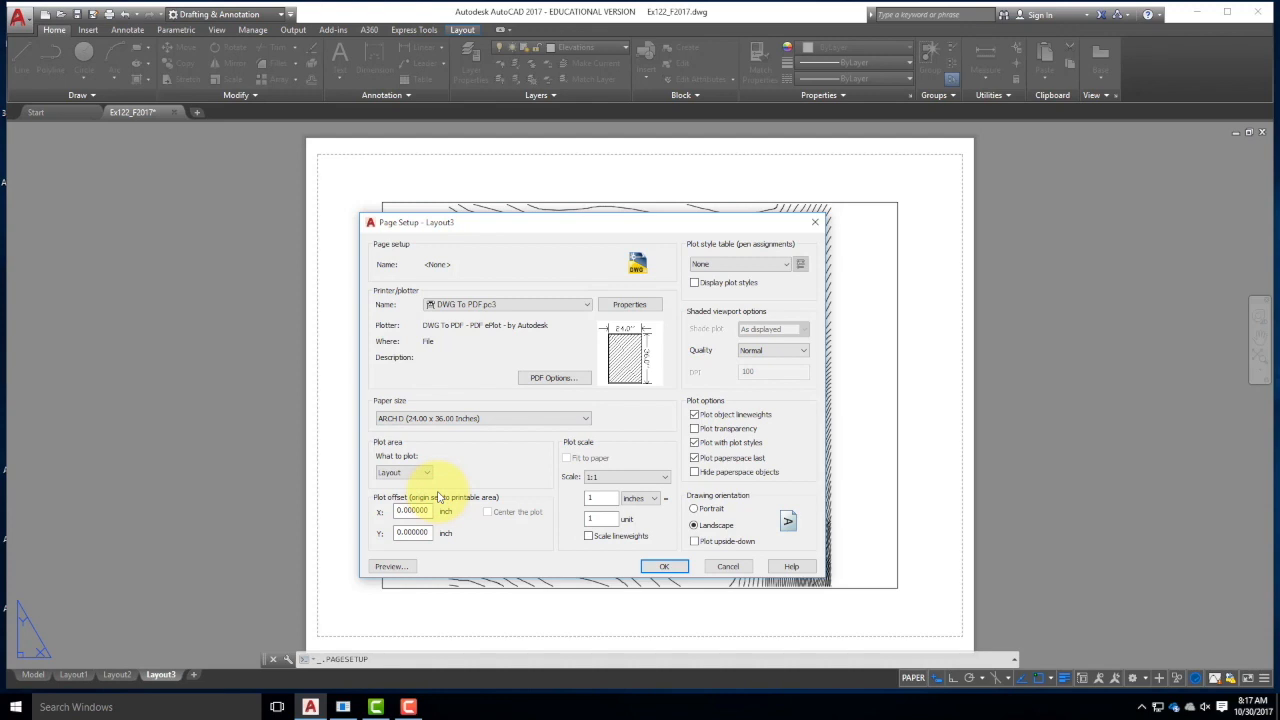
left_click(457, 419)
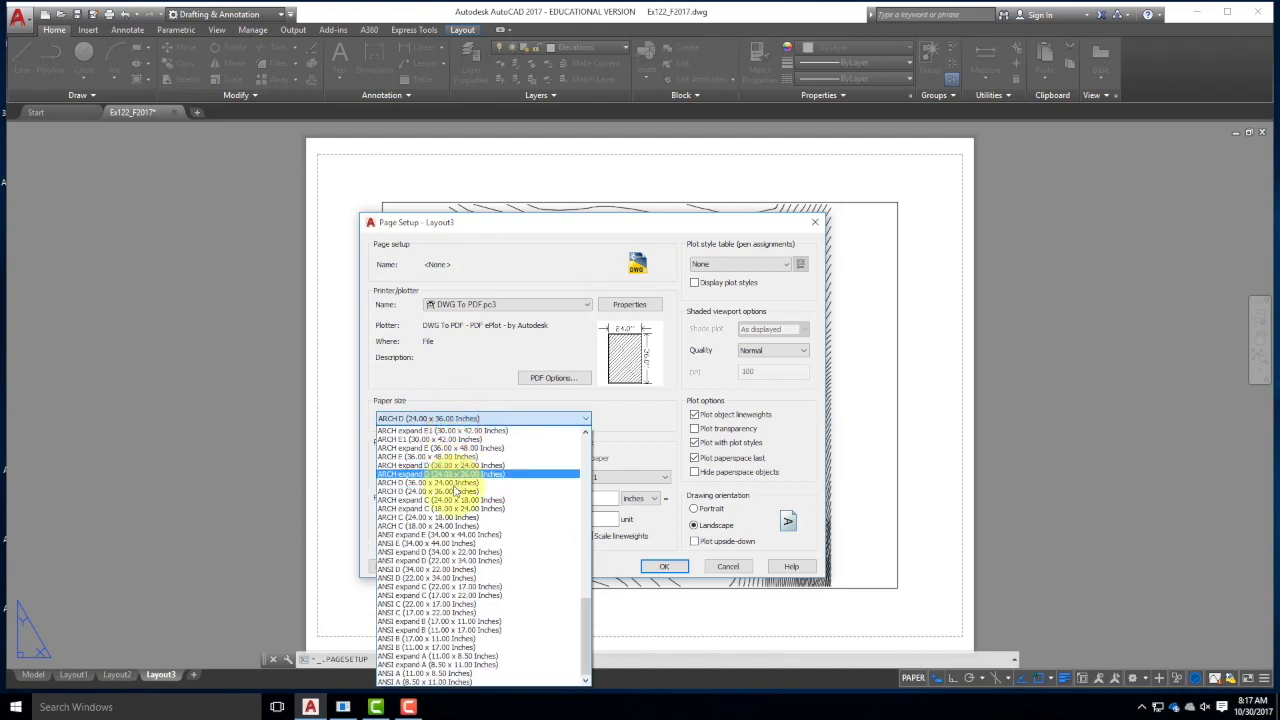
left_click(442, 483)
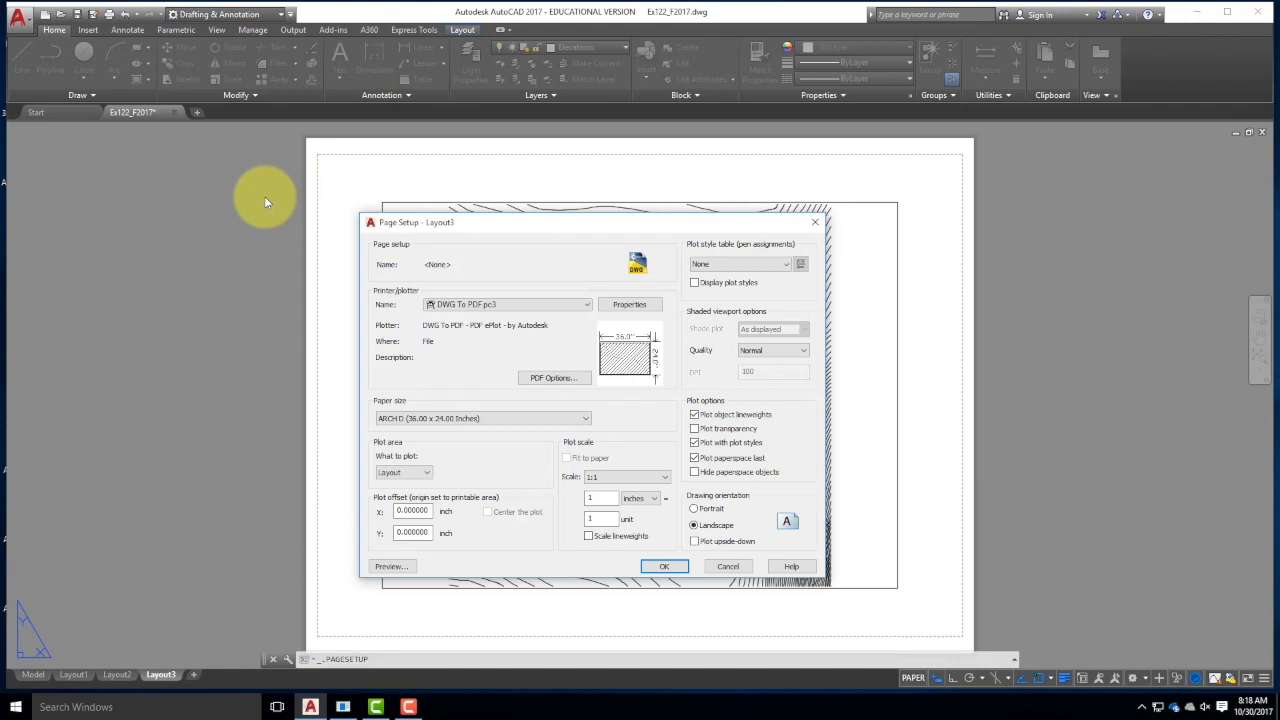
- Assign the acad.ctb plot style table and Presentation quality to Layout3, and apply the page setup
left_click(733, 263)
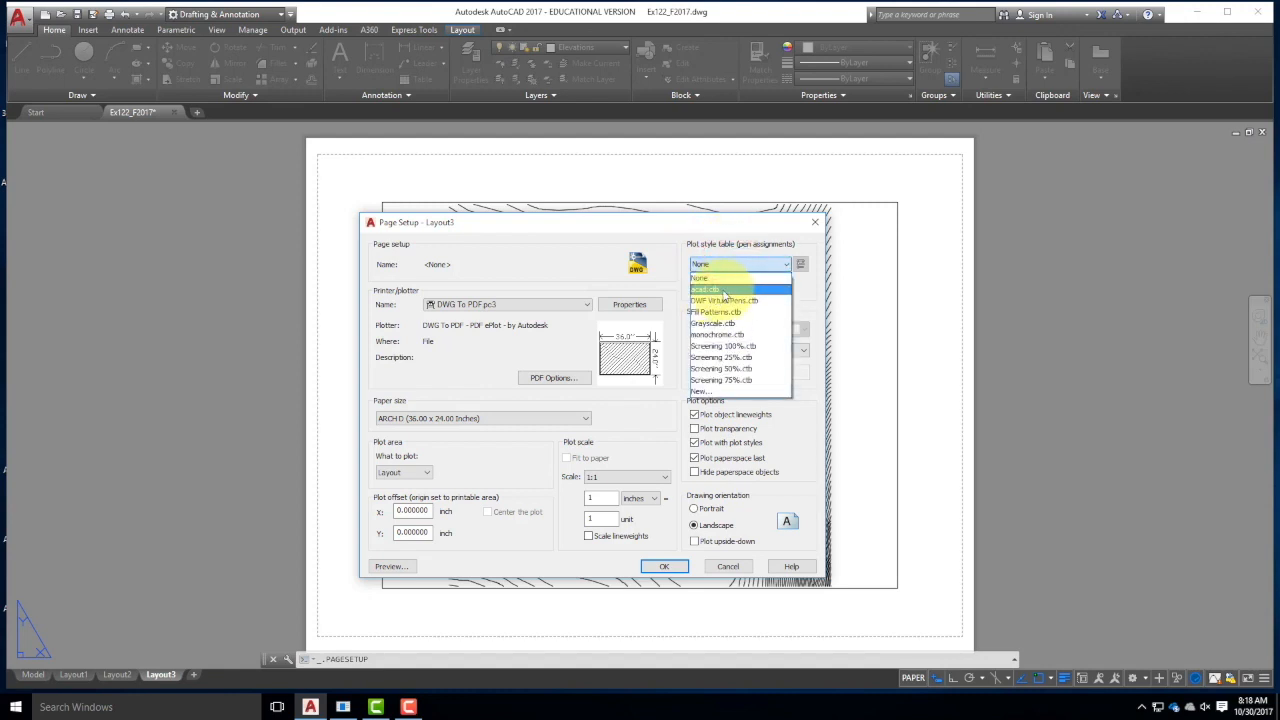
left_click(724, 290)
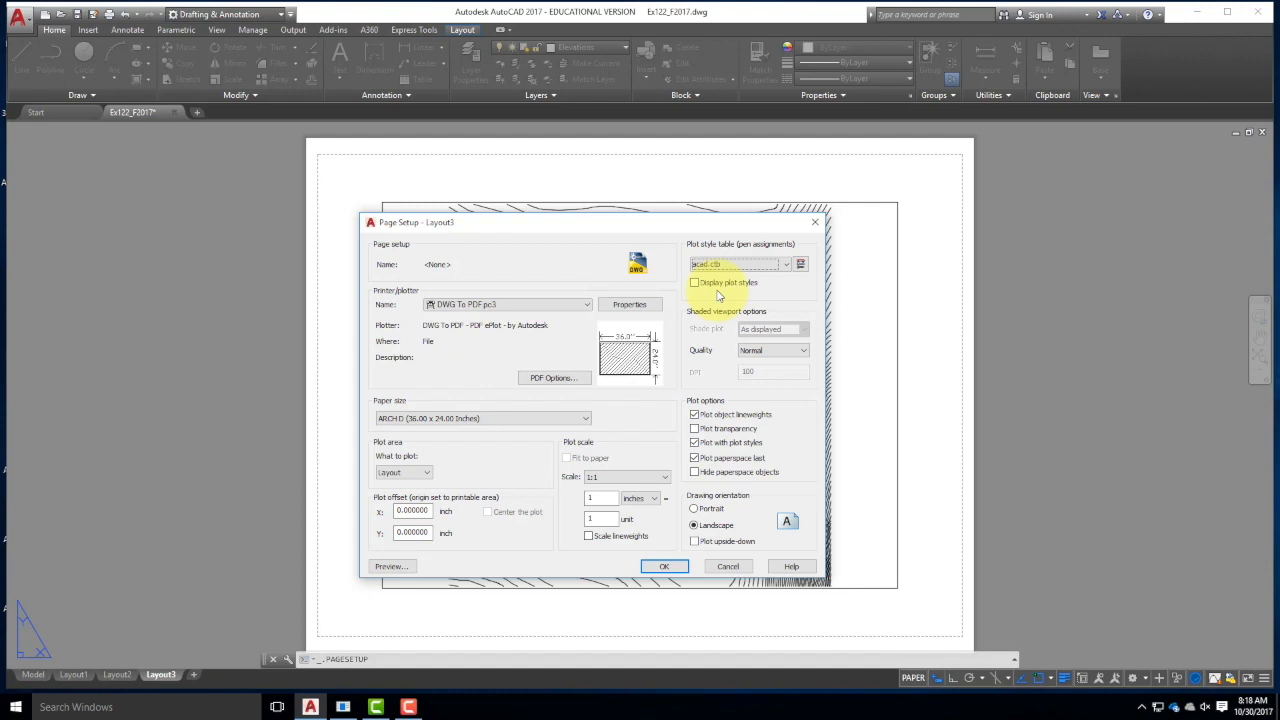
left_click(757, 350)
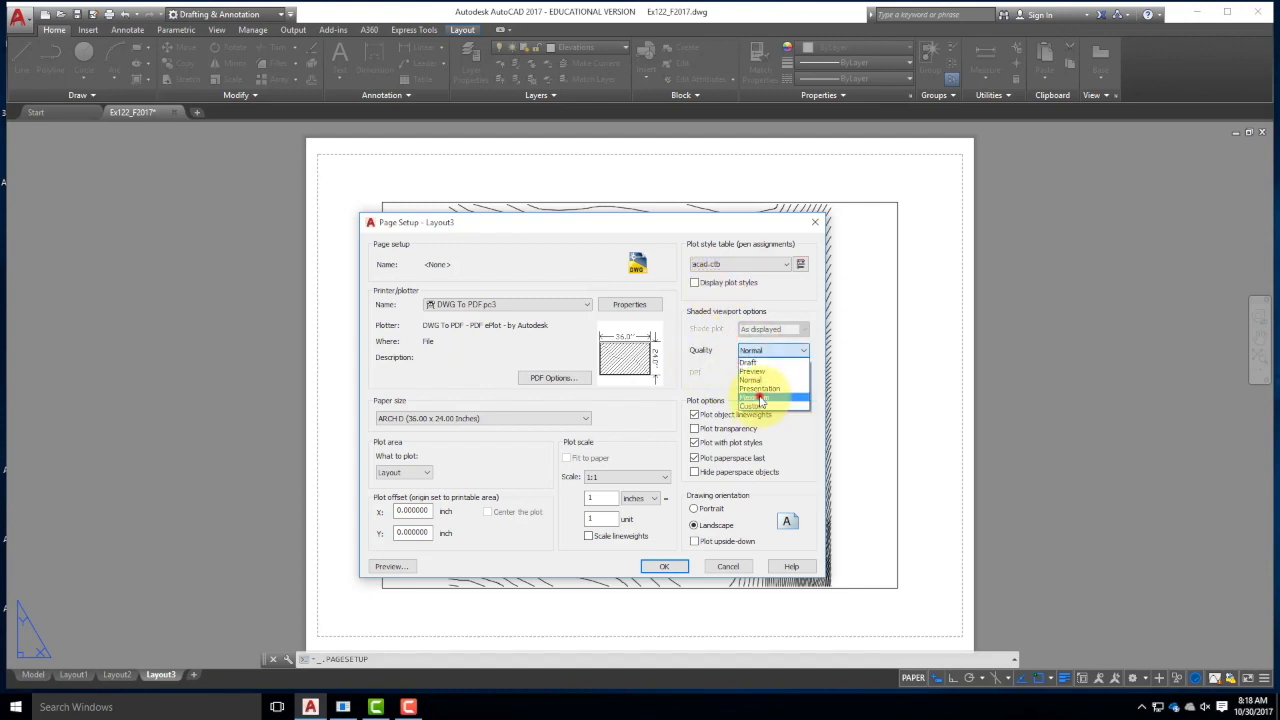
left_click(757, 397)
left_click(765, 351)
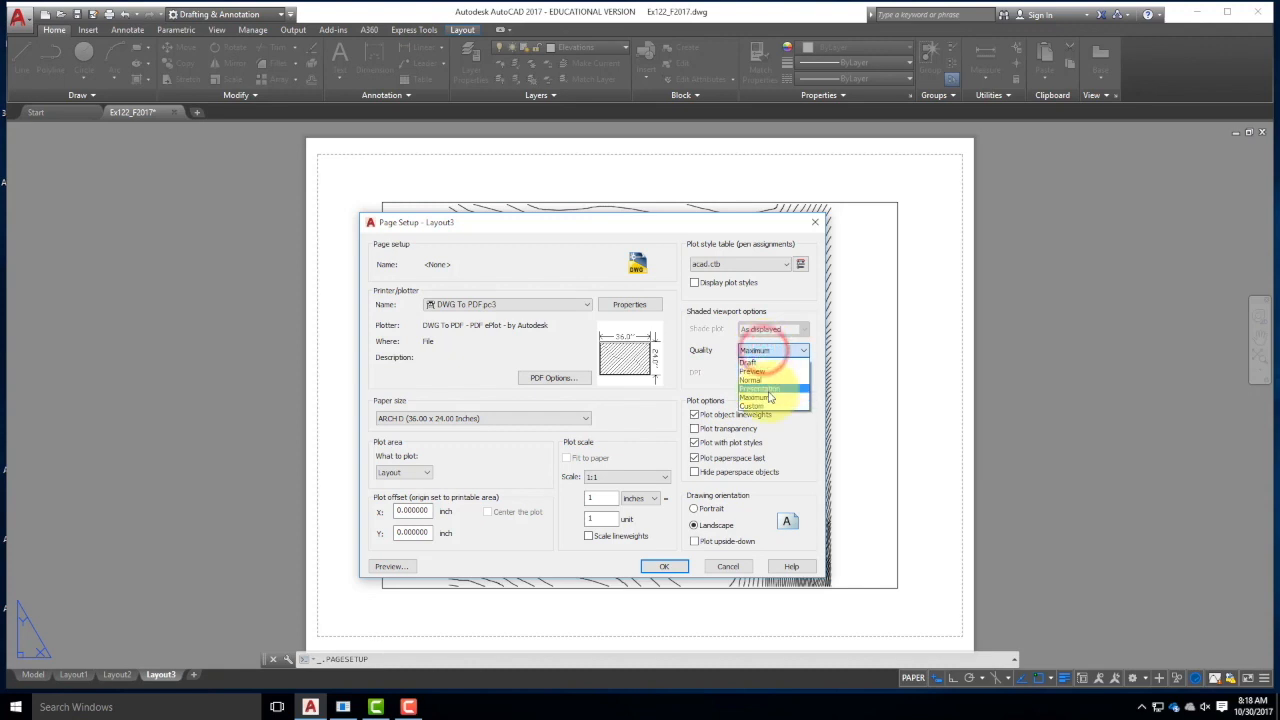
left_click(763, 386)
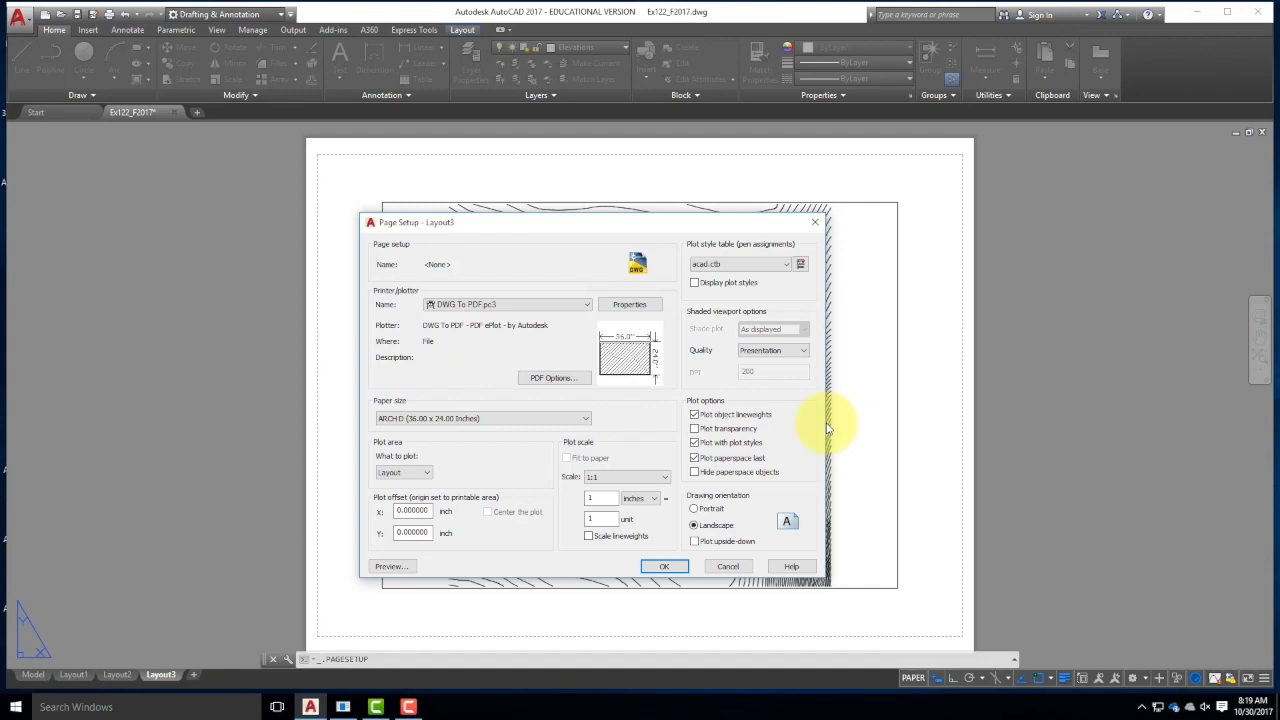
left_click(662, 568)
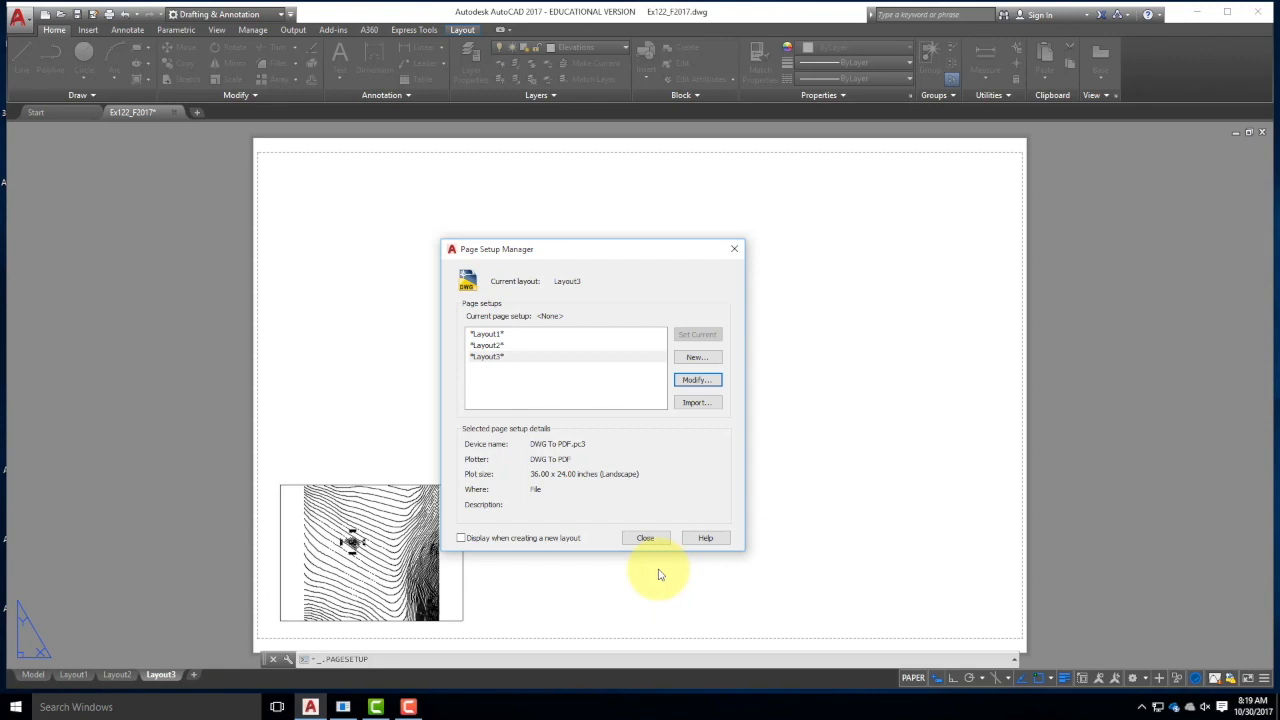
left_click(646, 540)
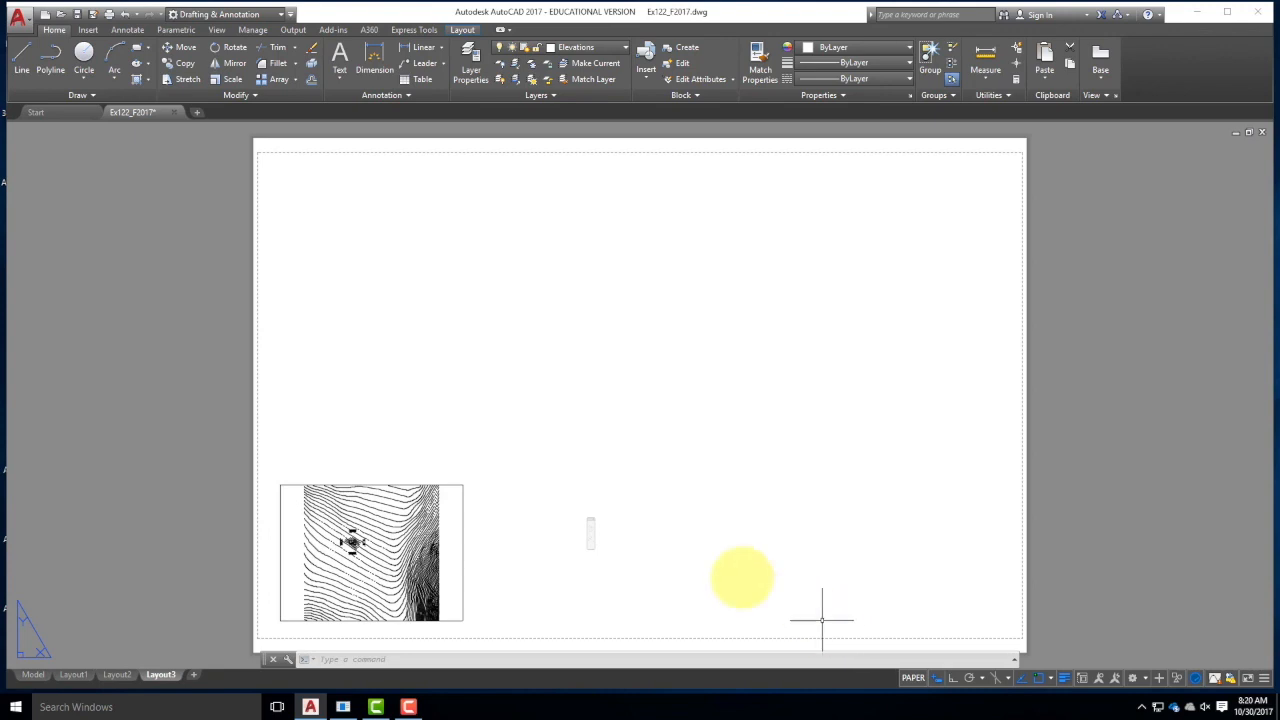
- Activate the small viewport on Layout3, zoom its view to the house floor plan, and return to paper space
left_click(449, 484)
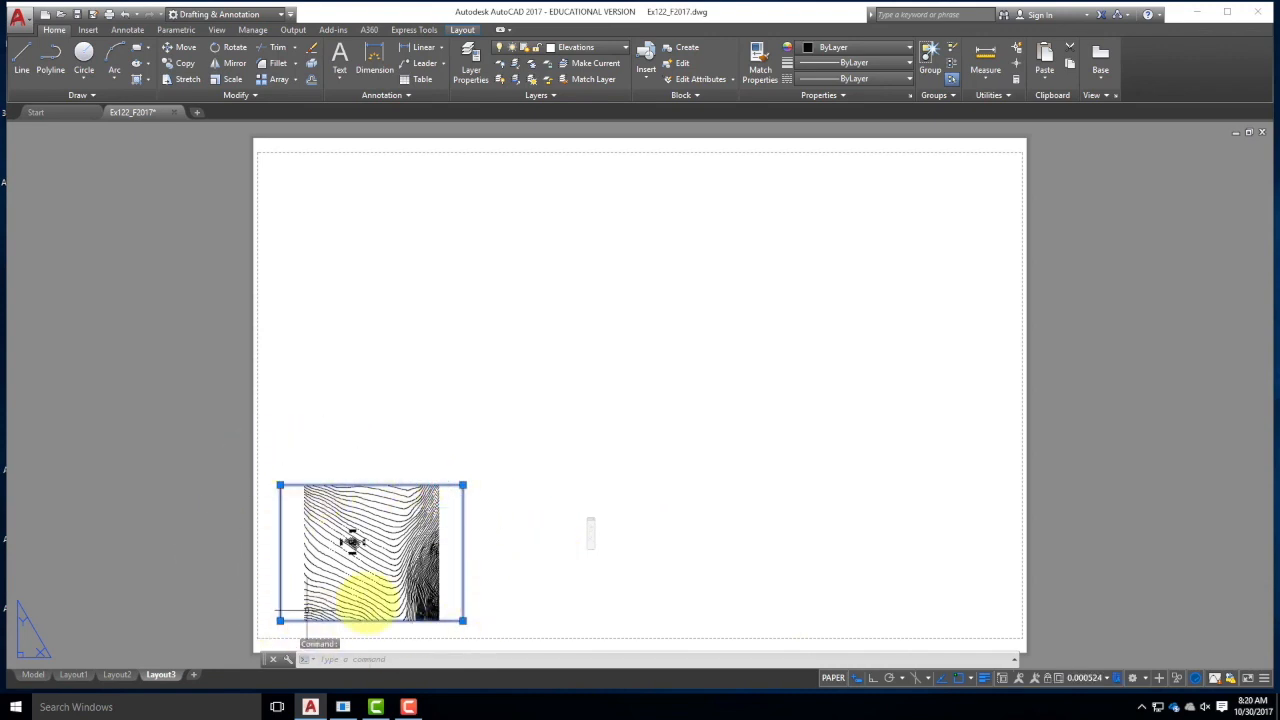
double_click(328, 544)
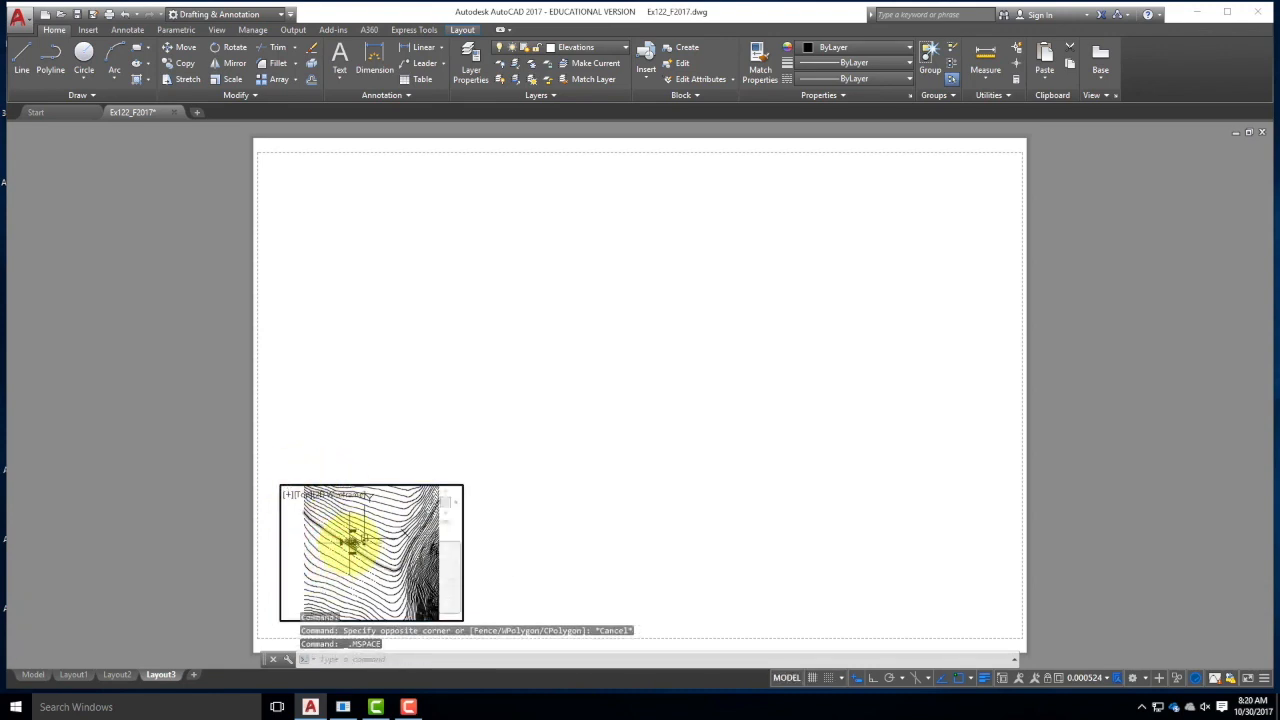
scroll(352, 540, "up", 10)
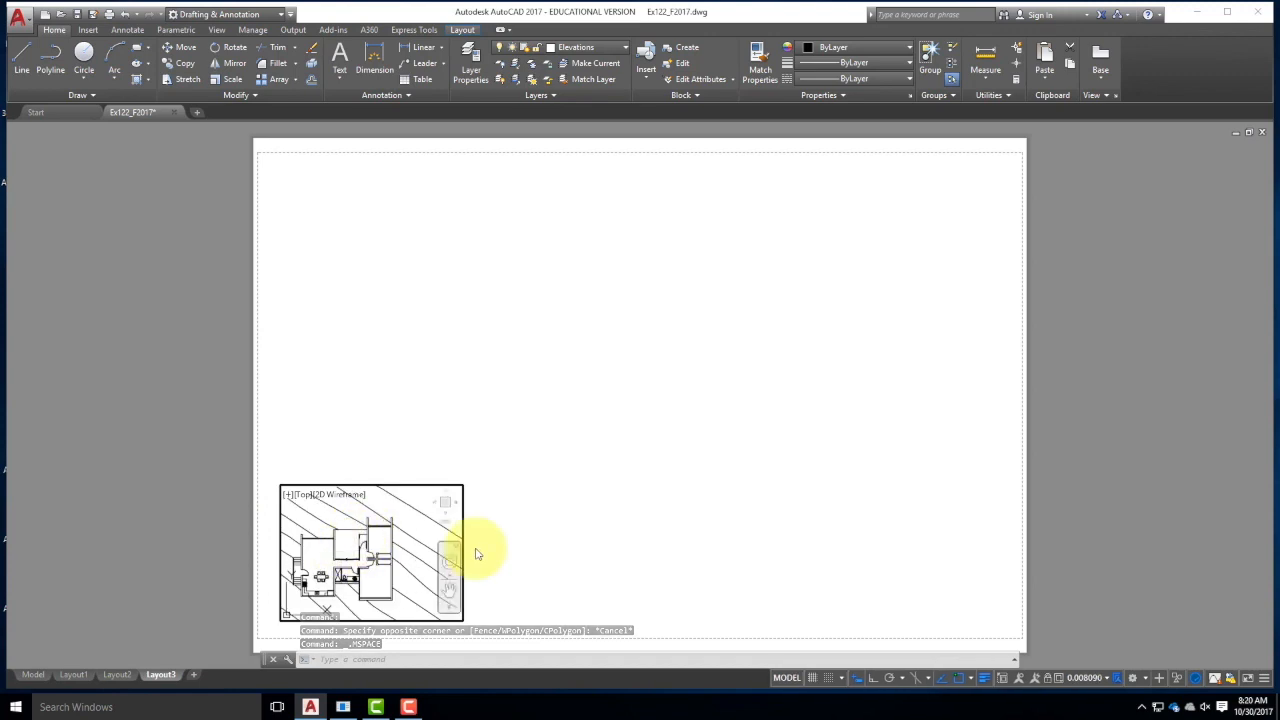
scroll(400, 545, "down", 3)
scroll(388, 560, "up", 2)
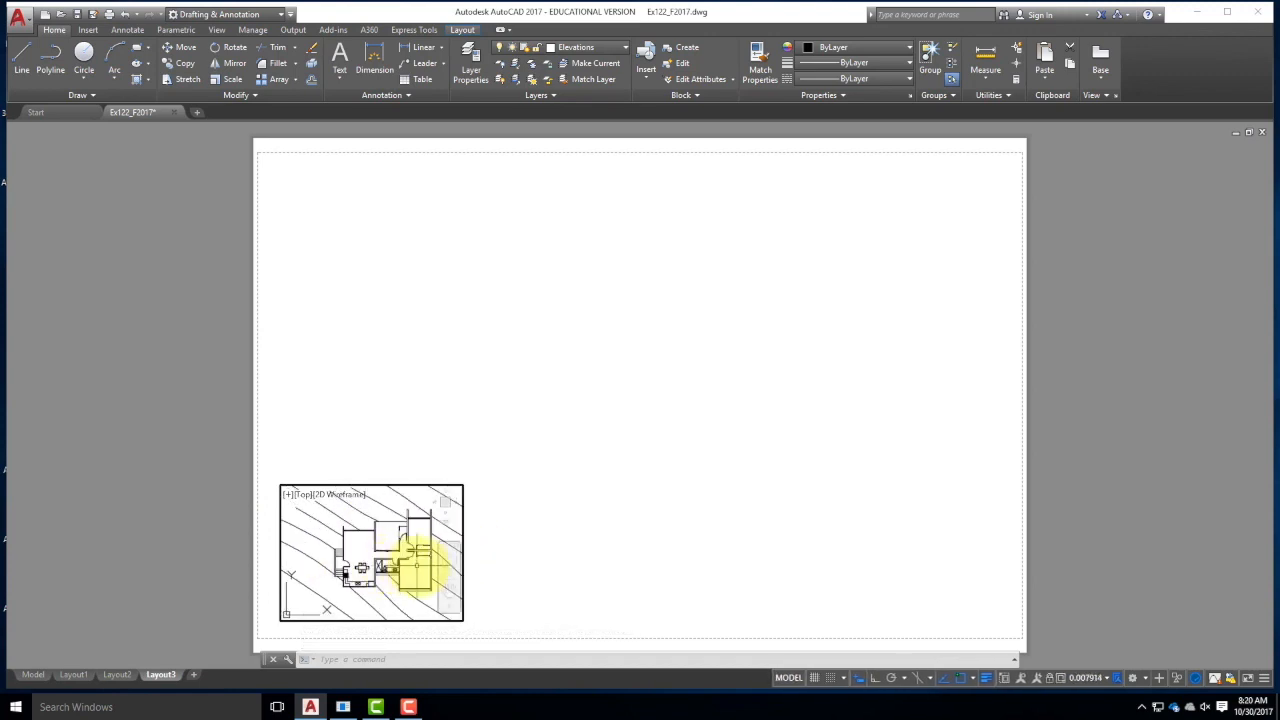
scroll(354, 556, "down", 2)
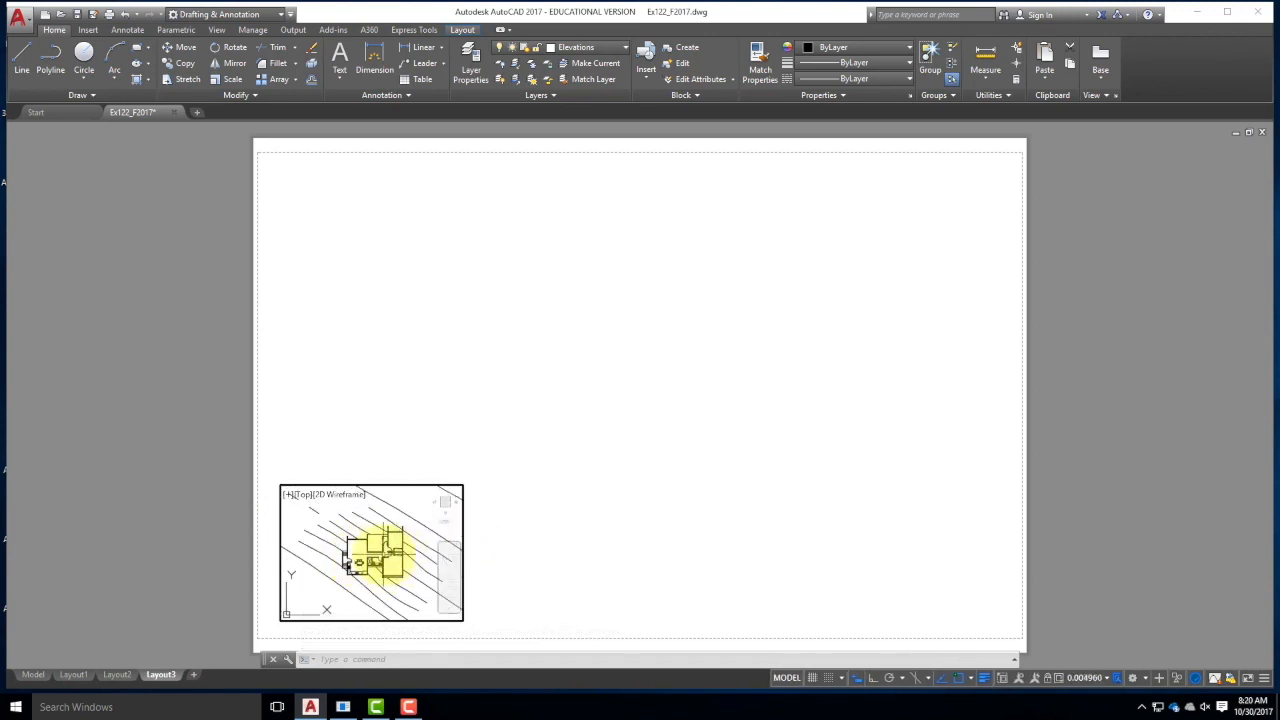
scroll(350, 562, "up", 2)
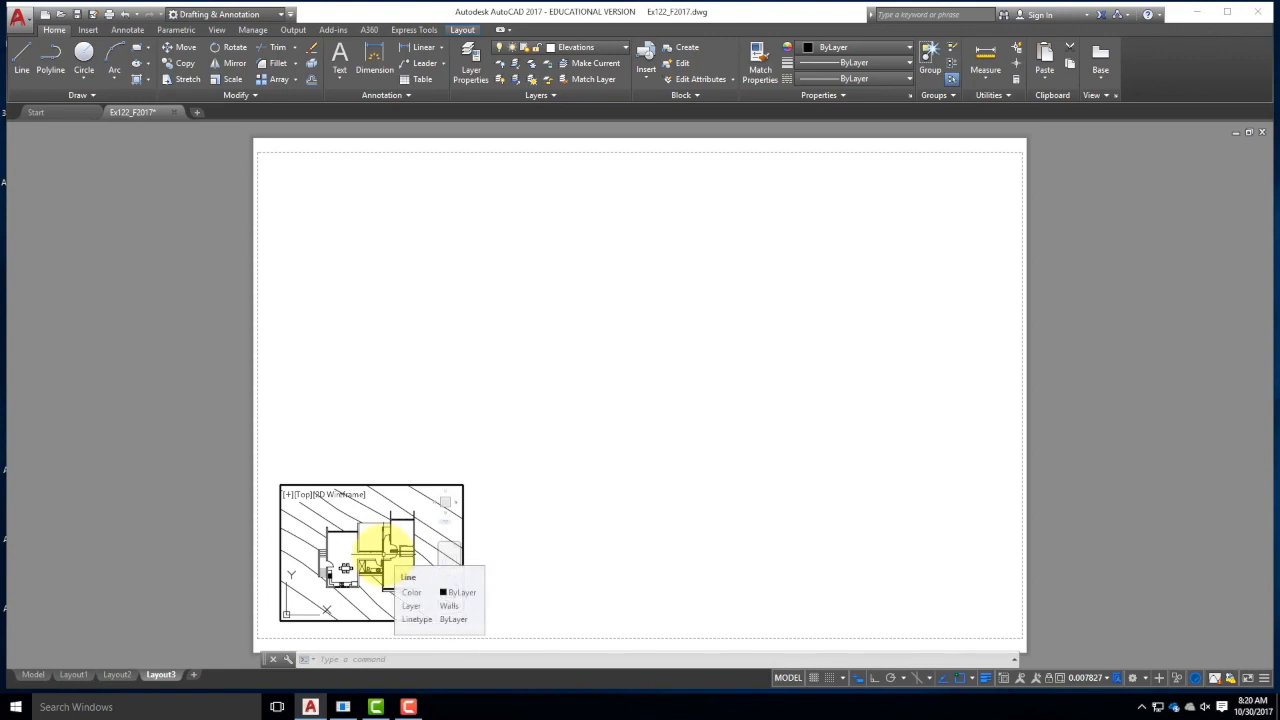
double_click(510, 440)
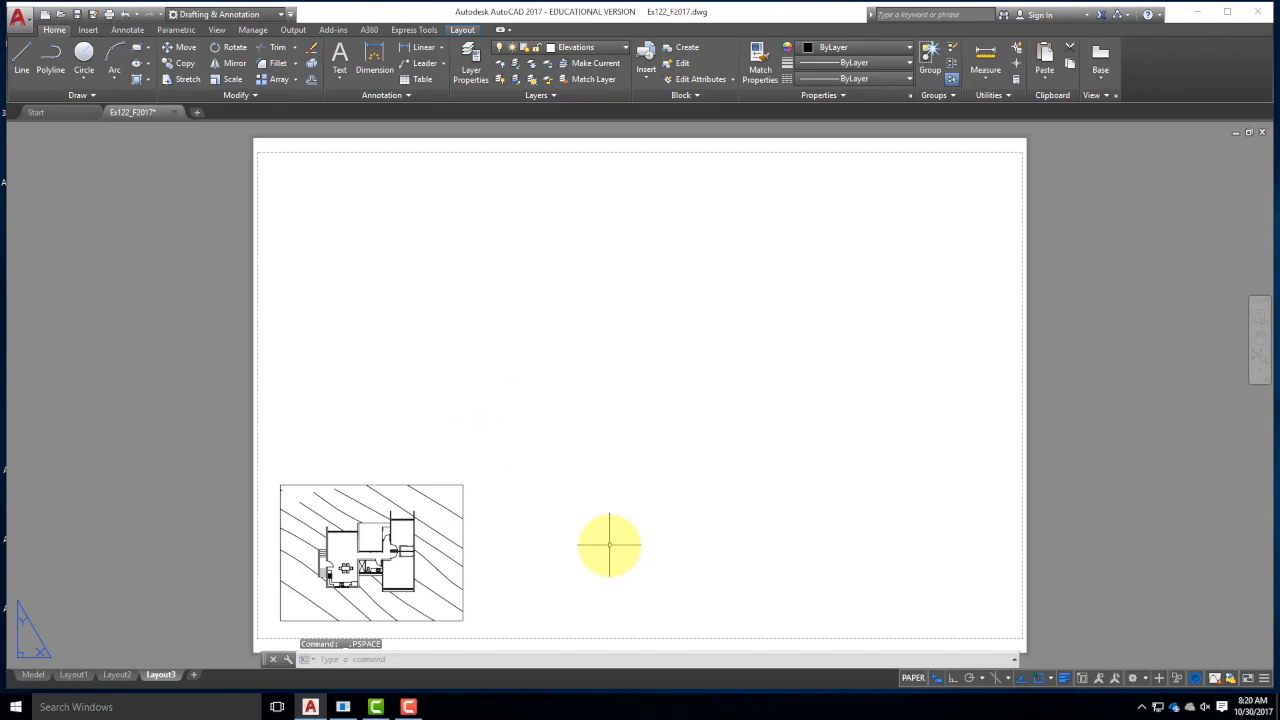
- Enlarge the floor plan viewport by stretching its upper-right corner toward the sheet's middle, and activate model space inside it
left_click(433, 485)
left_click(462, 485)
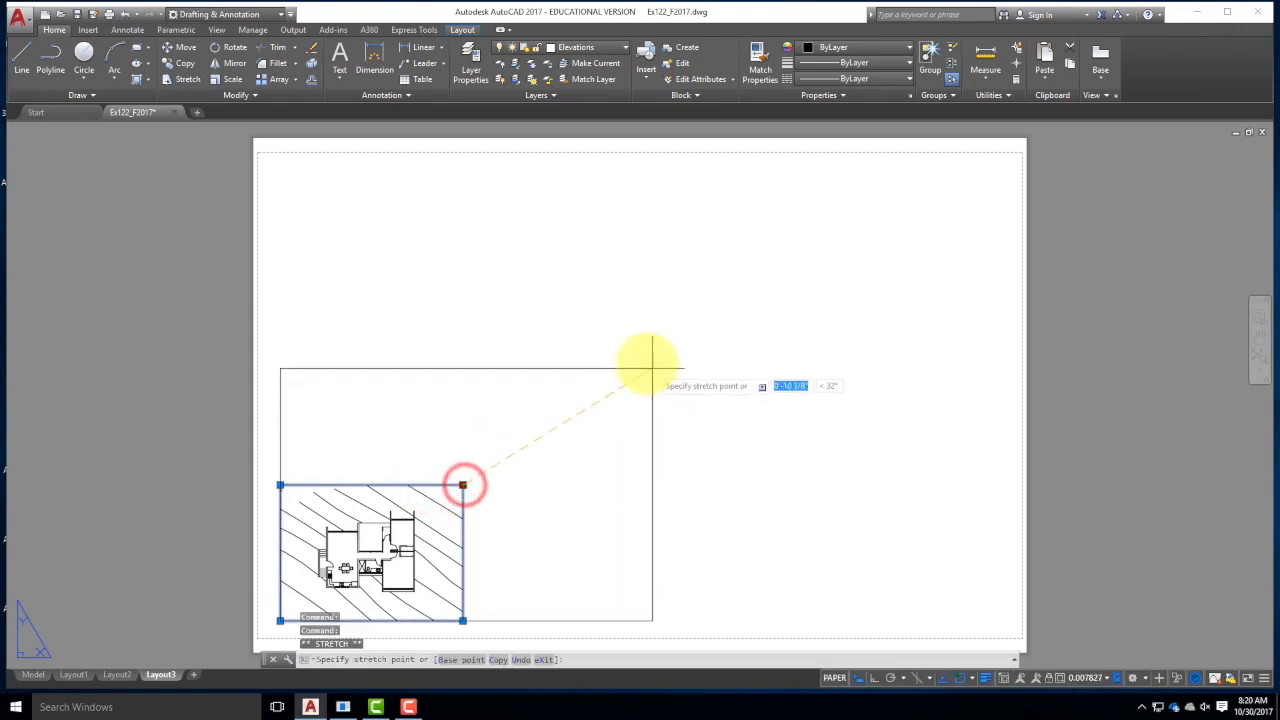
key("Escape")
double_click(371, 480)
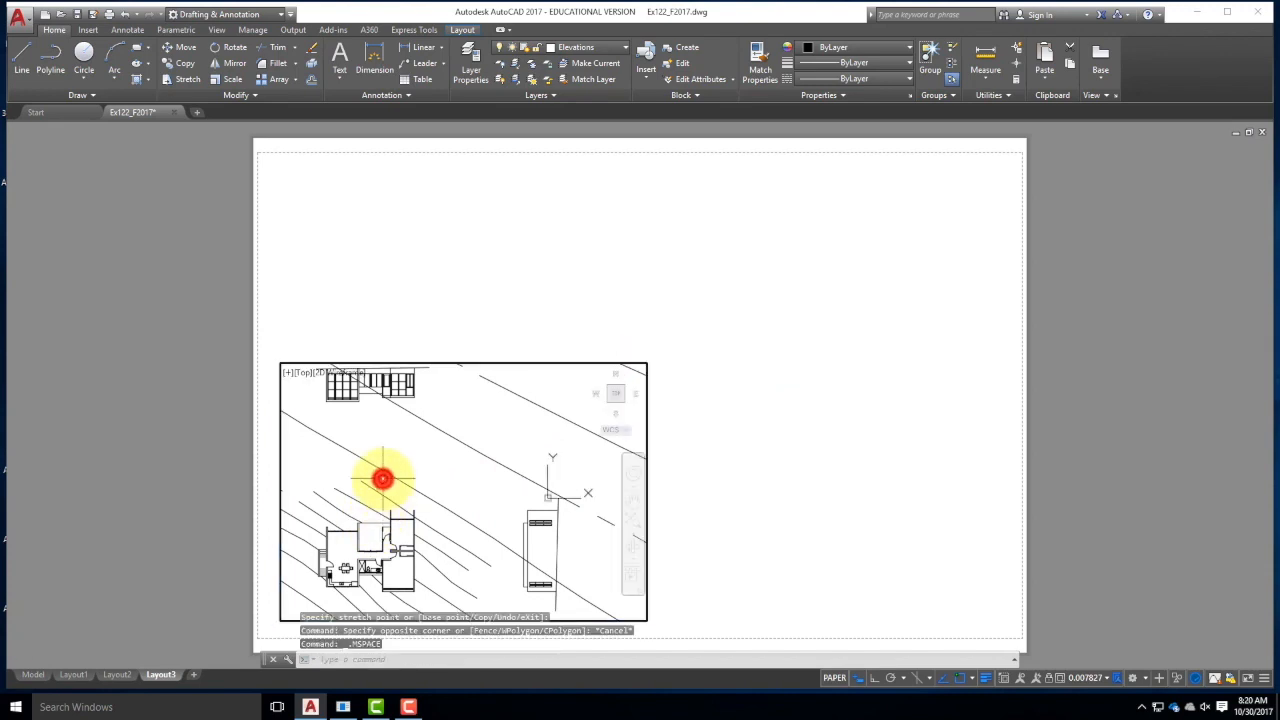
- Zoom and center the house floor plan inside the active viewport, and return to paper space
scroll(321, 570, "up", 2)
middle_click_drag(428, 535, 523, 476)
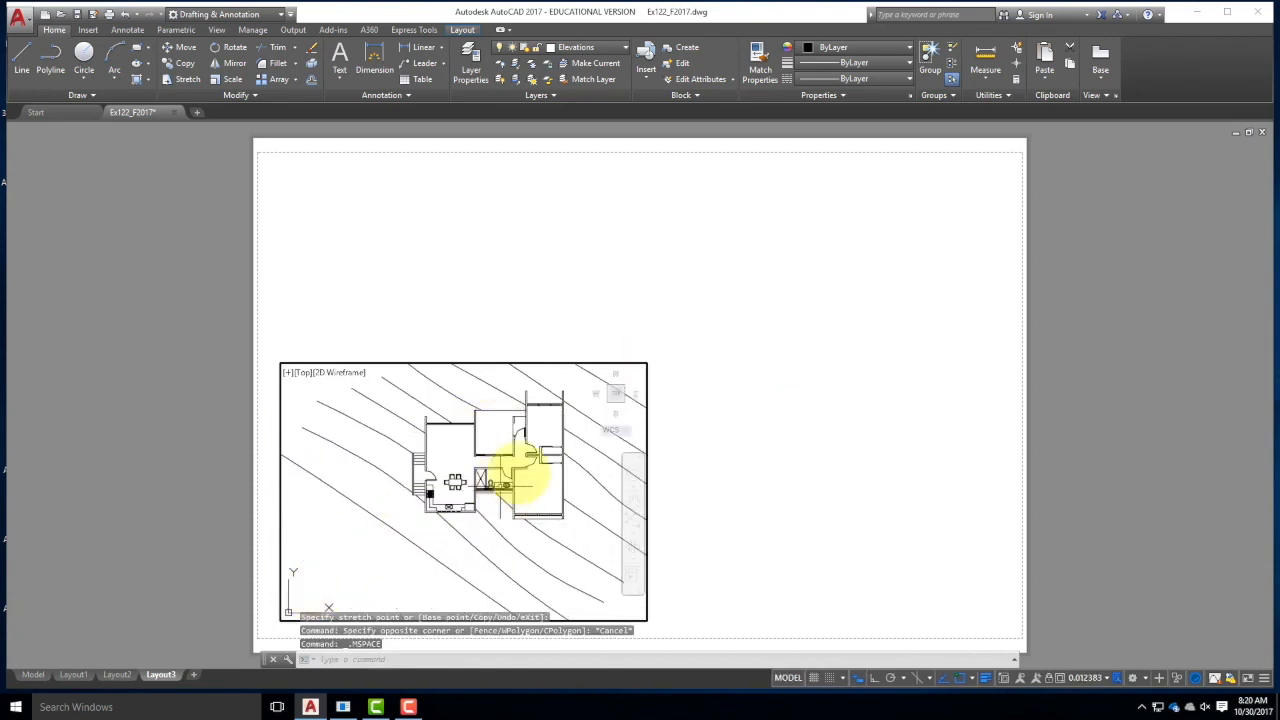
left_click(610, 398)
double_click(500, 311)
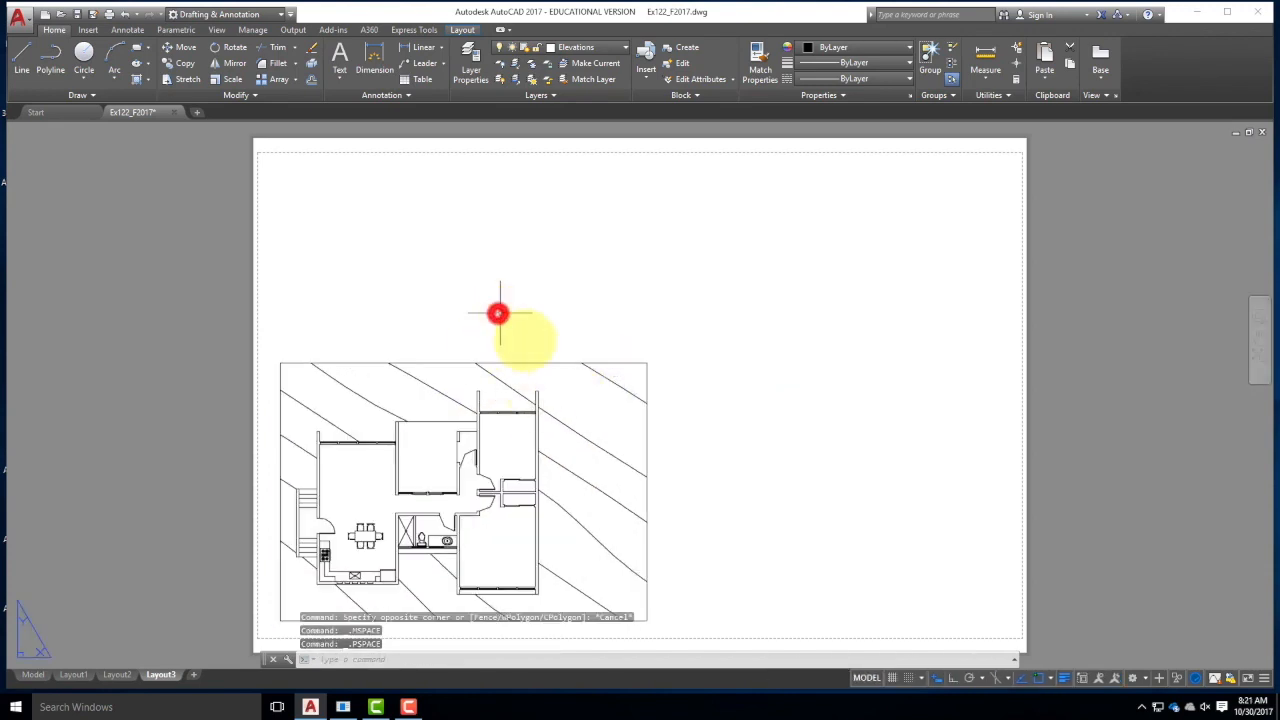
- Move the floor plan viewport up into the sheet's upper-left corner, inside the printable margin
left_click(509, 363)
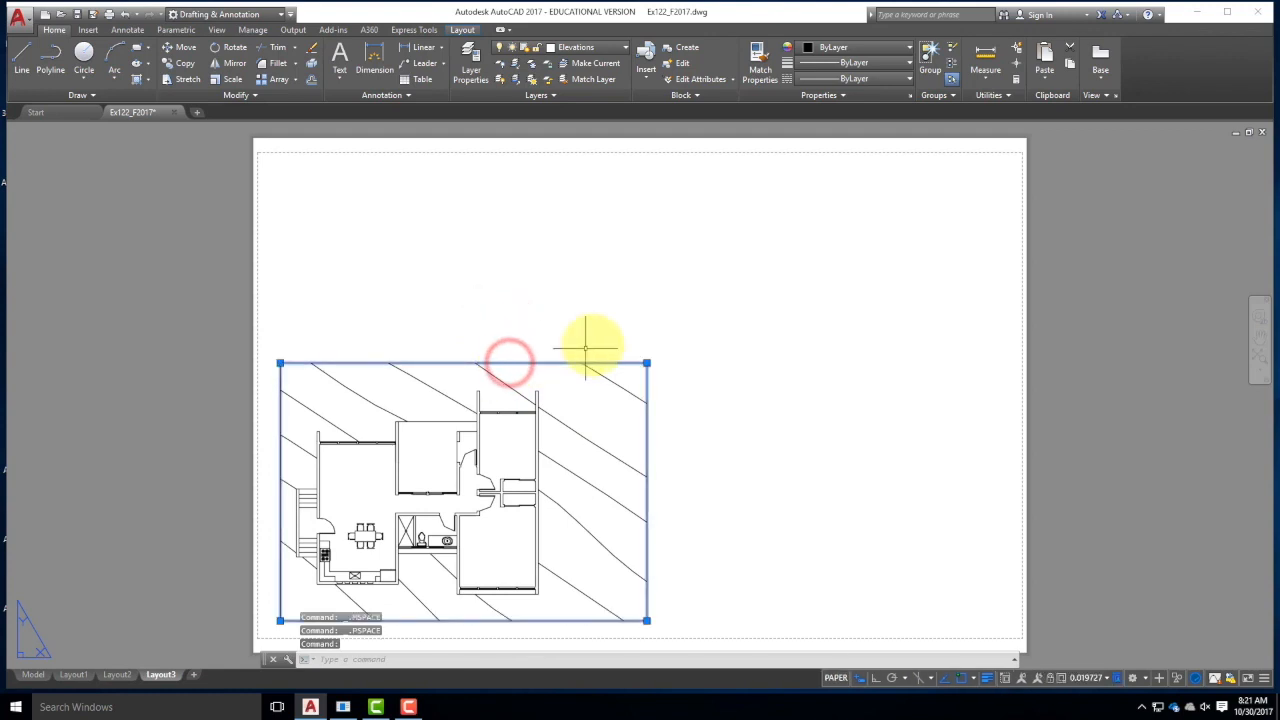
type("move")
key("Return")
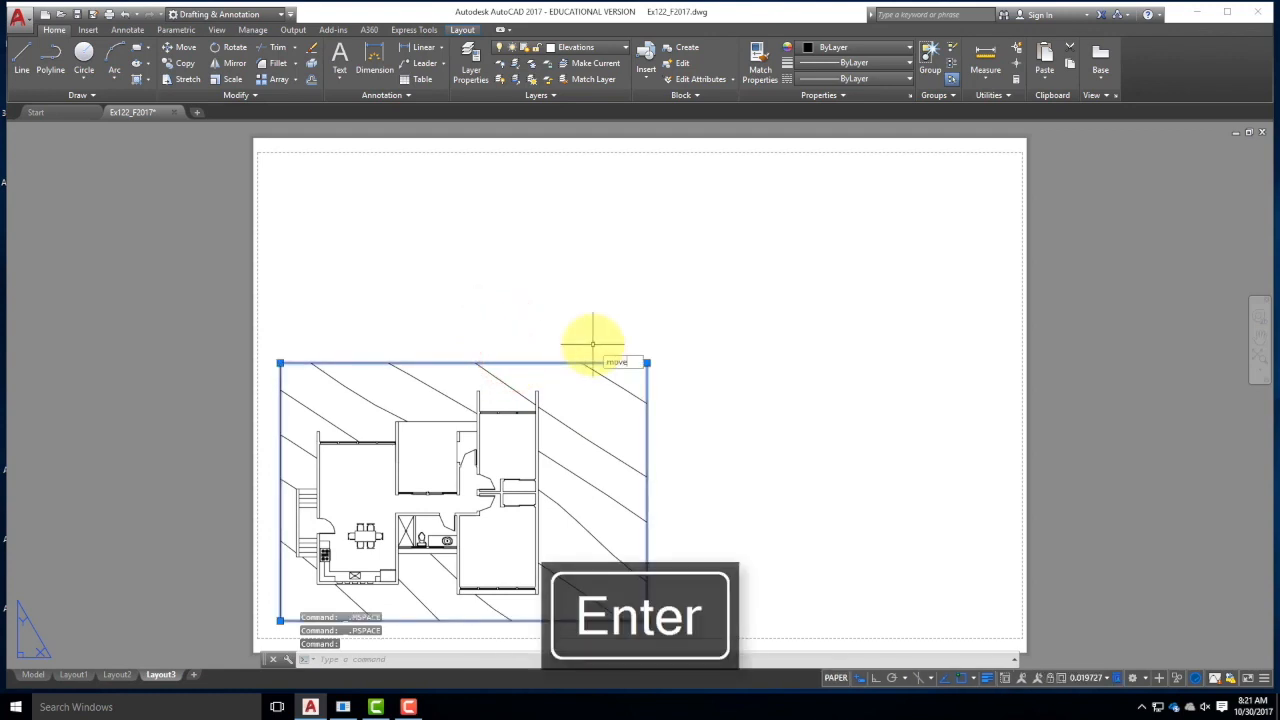
left_click(726, 390)
left_click(714, 191)
key("Escape")
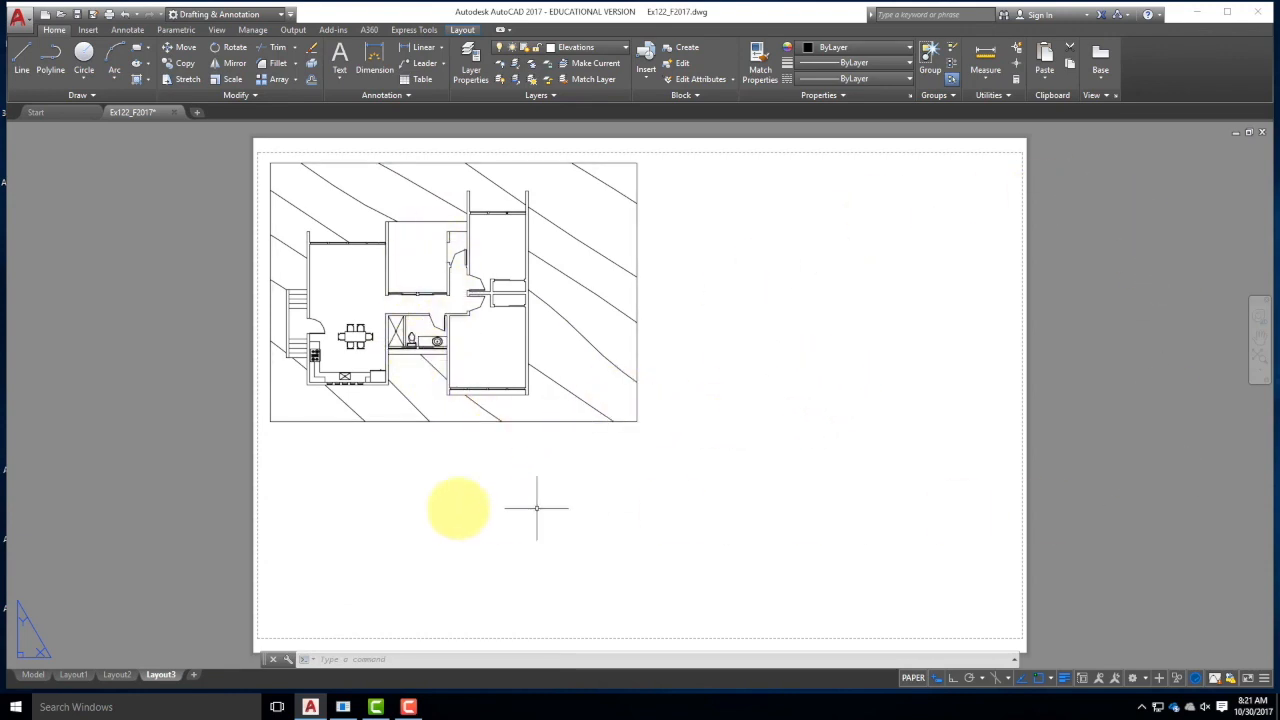
- Show the Properties palette and keep it docked beside the drawing area, trying it floating with auto-hide in between
type("properties")
key("Return")
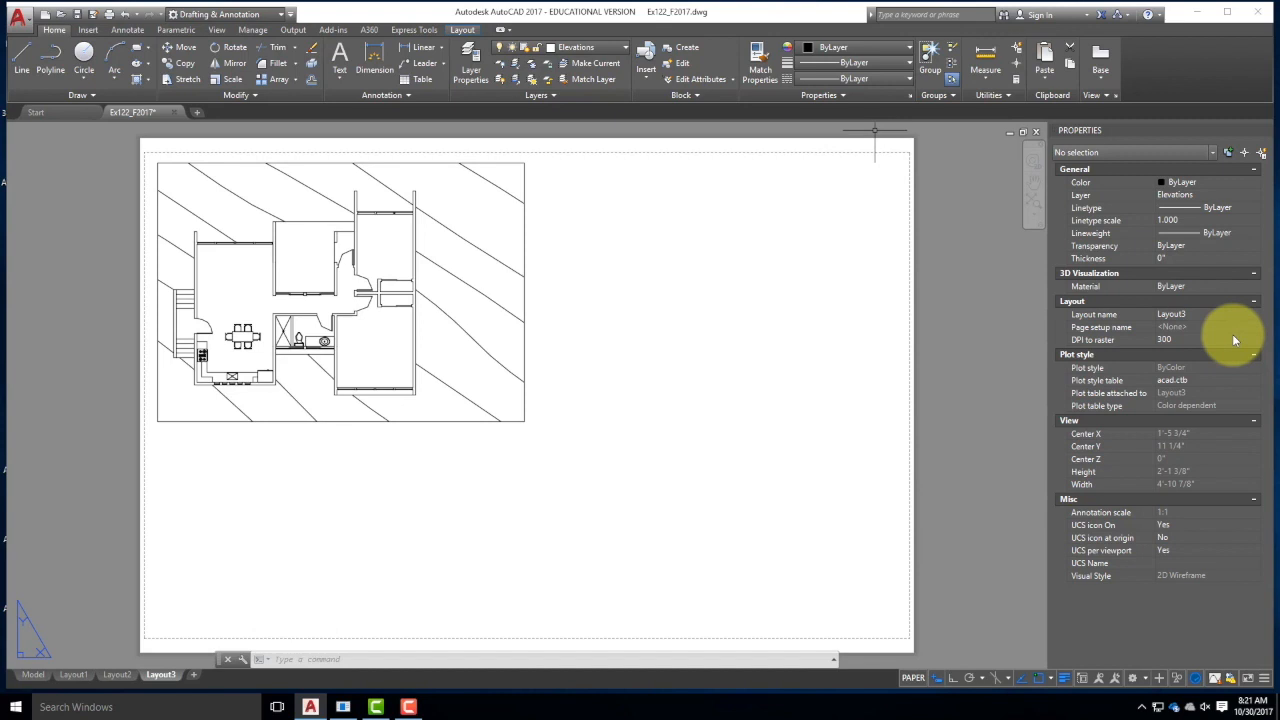
left_click_drag(1149, 127, 890, 187)
left_click(967, 195)
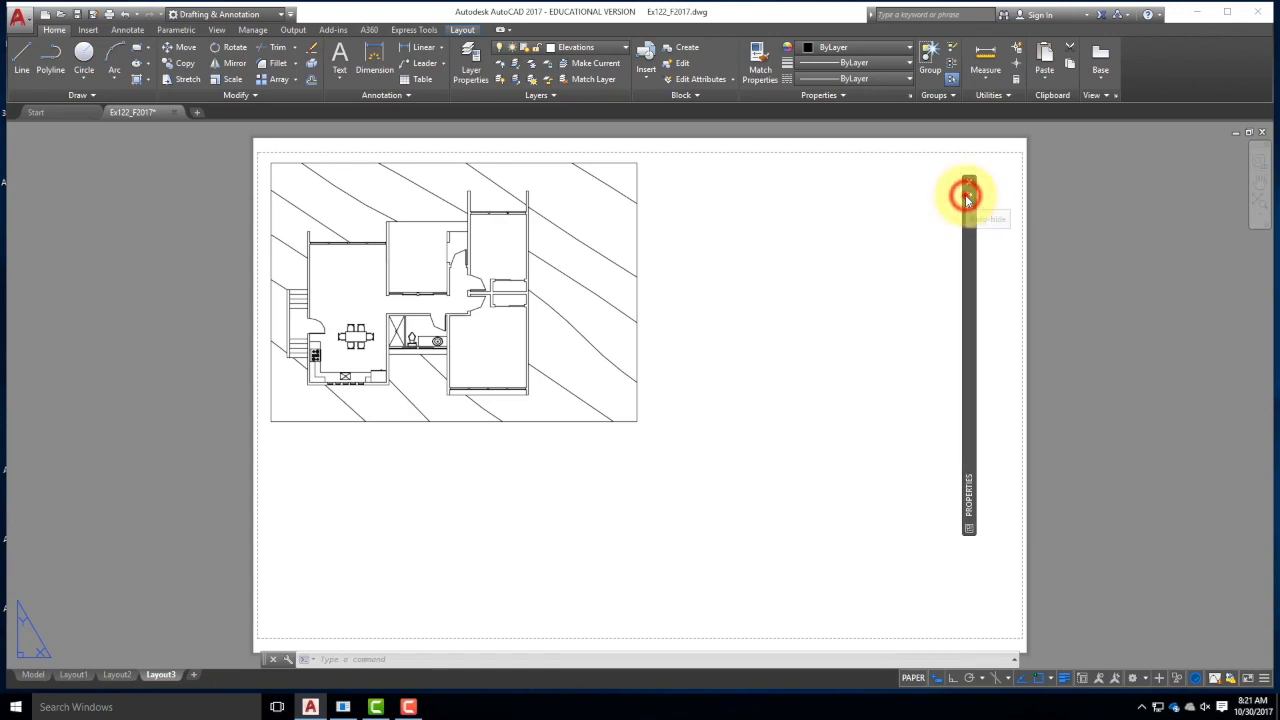
left_click(969, 195)
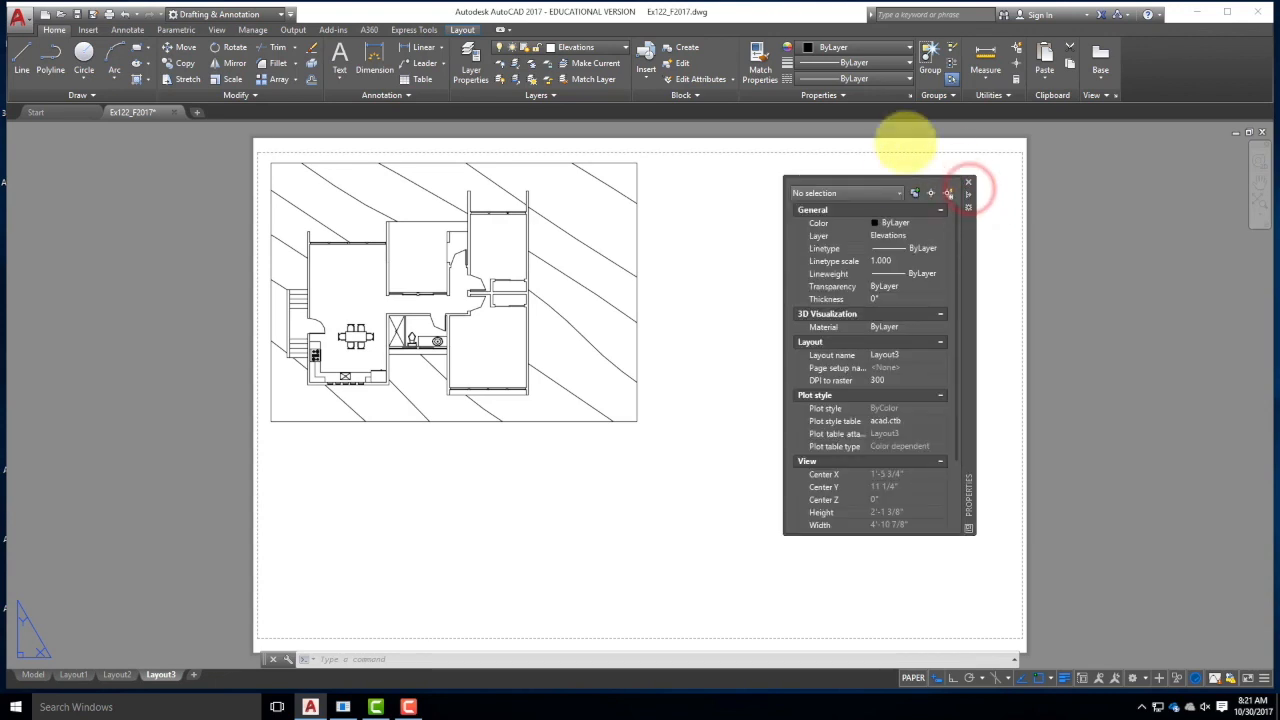
left_click(873, 178)
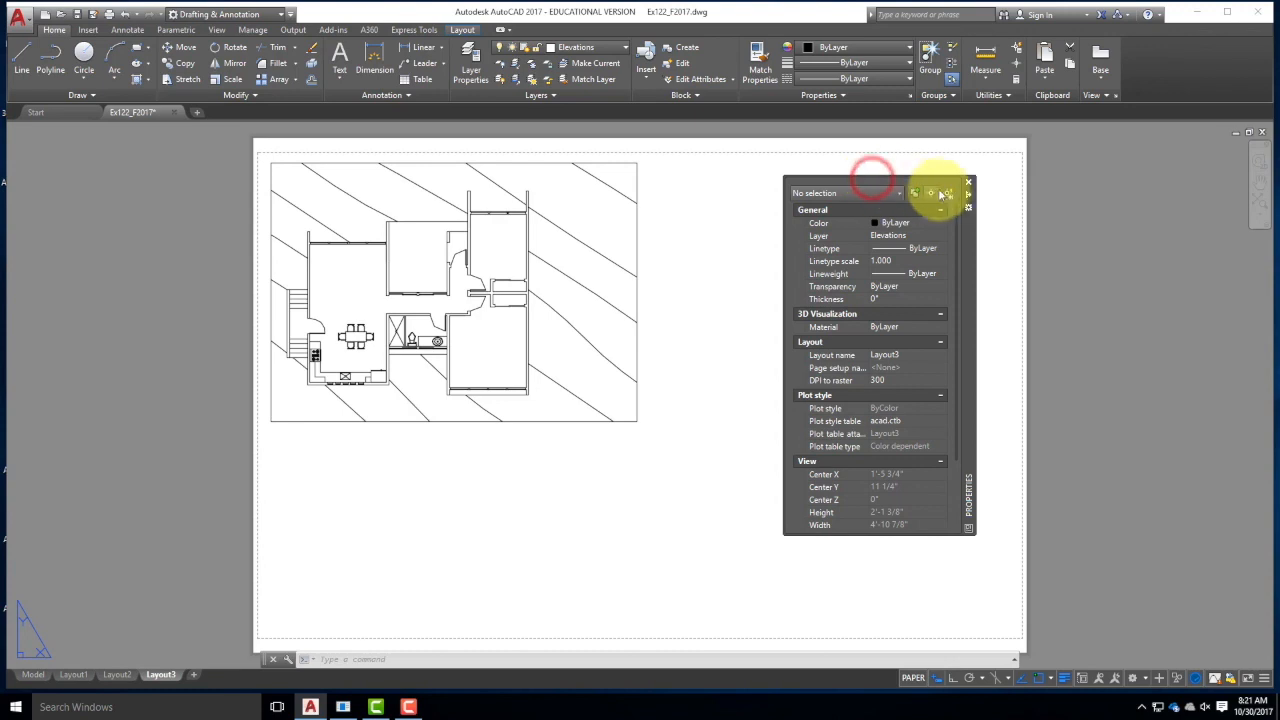
left_click_drag(966, 258, 1254, 229)
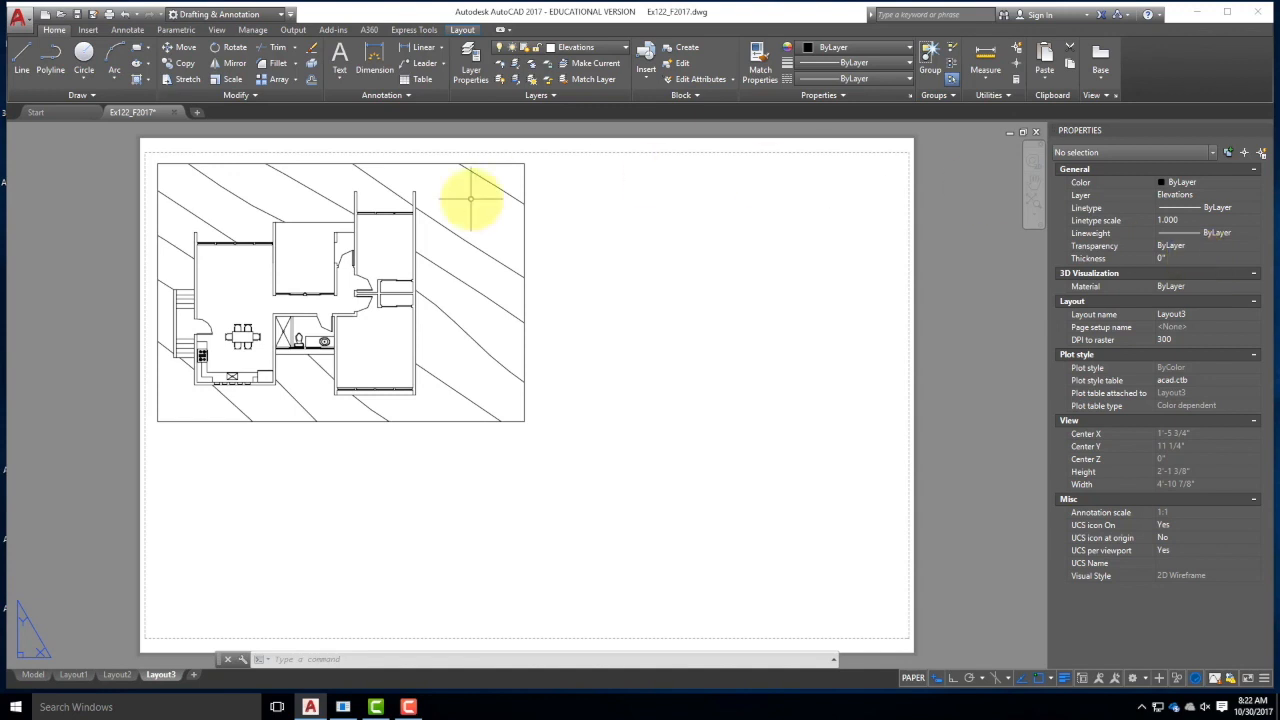
- Set the floor plan viewport's standard scale to 1/4" = 1'-0"
left_click(524, 175)
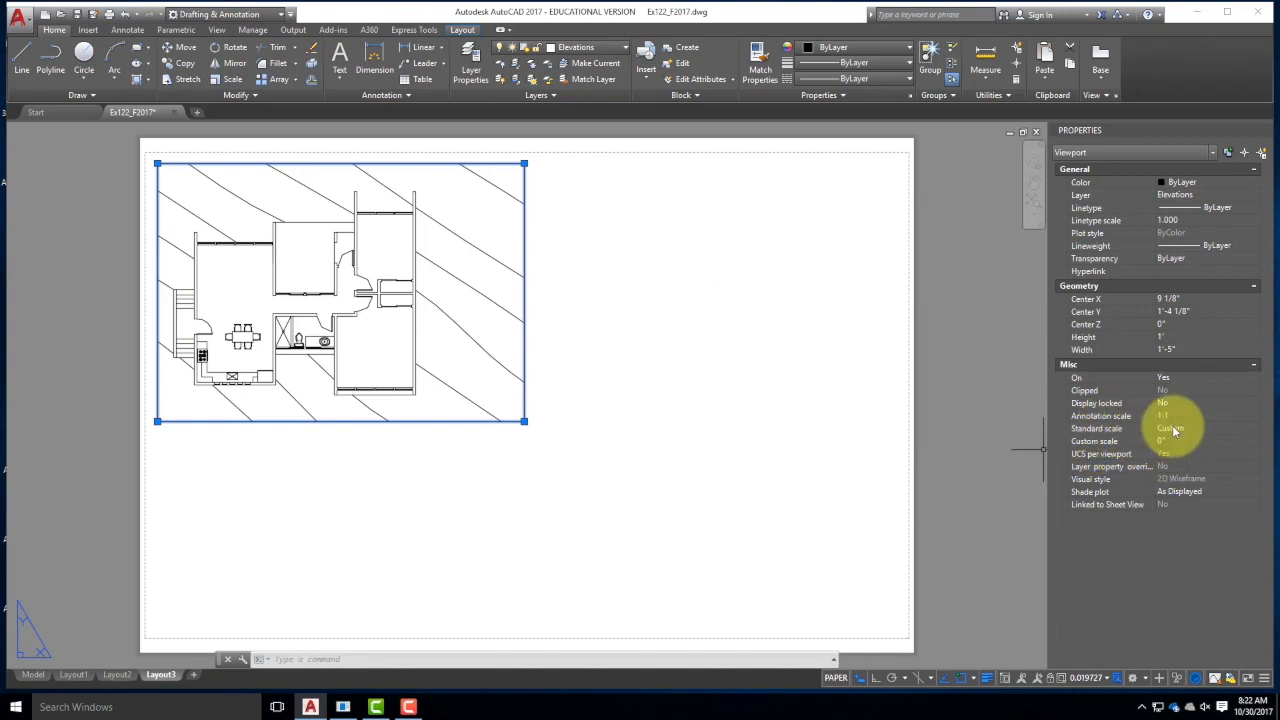
left_click(1210, 426)
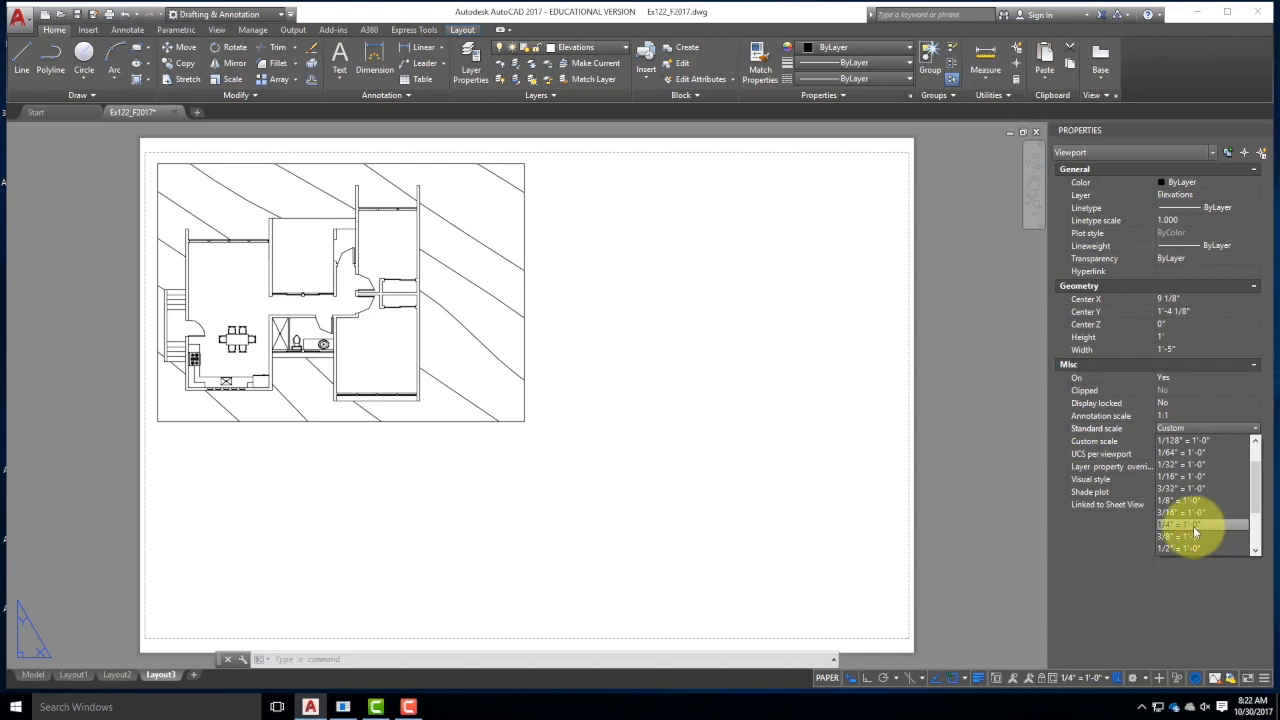
left_click(1193, 526)
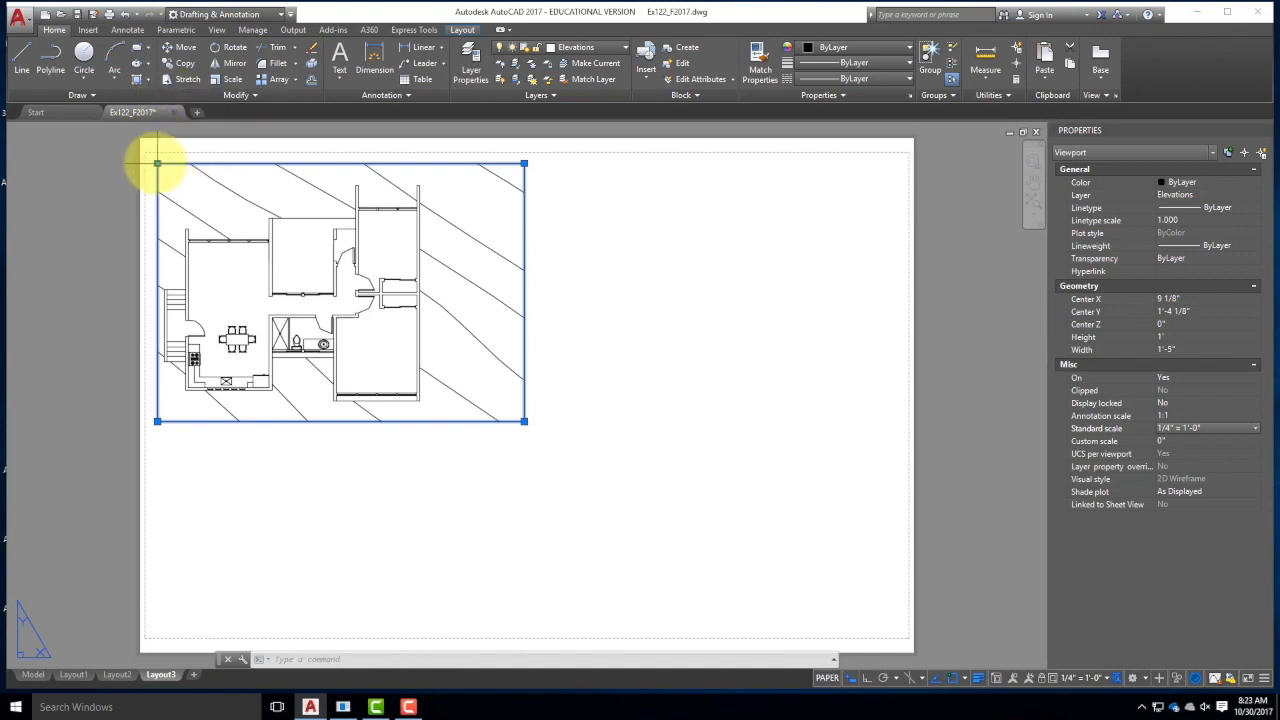
- Widen the viewport to 1'-8" by stretching its upper-left corner outward, and move it back inside the sheet's margin
left_click(157, 162)
left_click(92, 159)
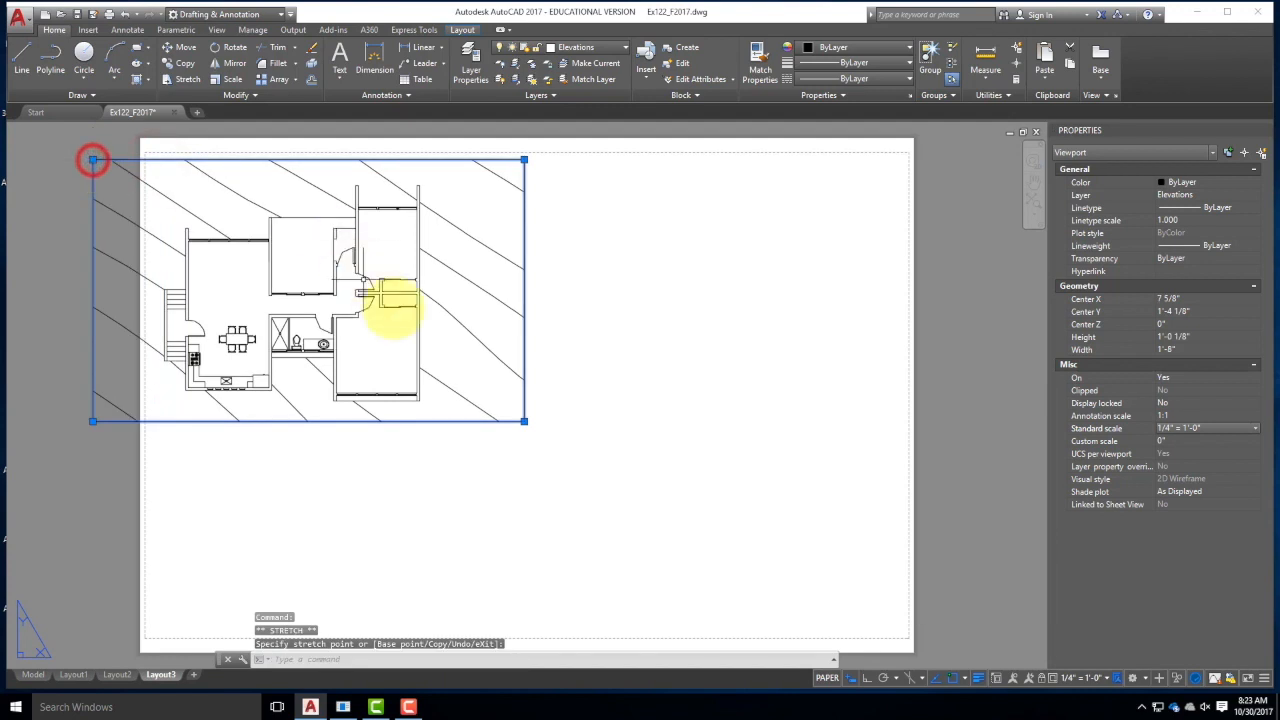
key("Return")
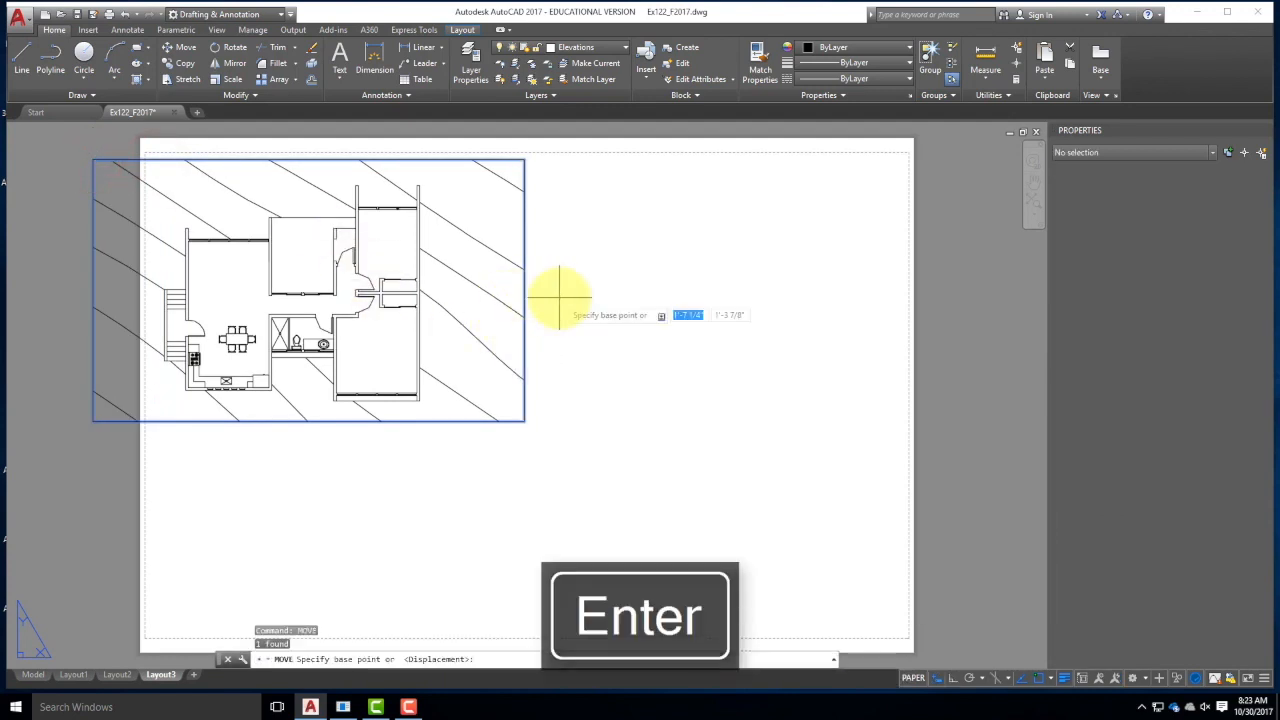
left_click(600, 329)
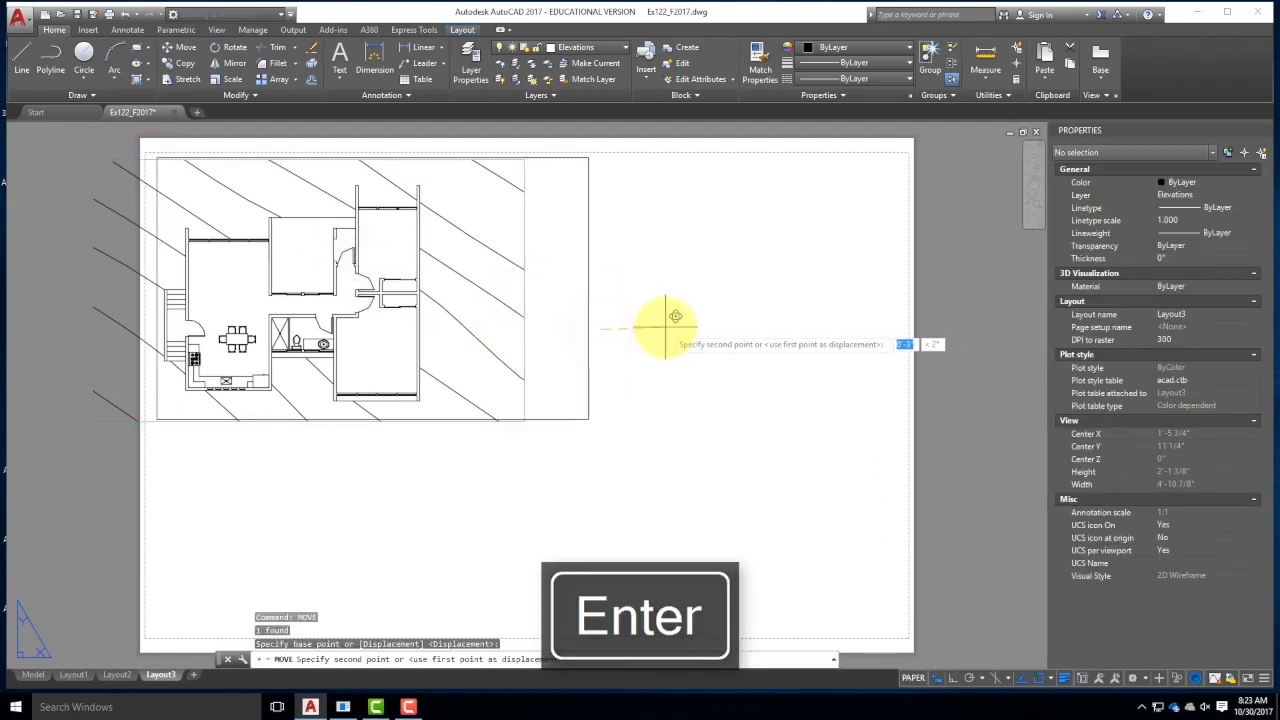
left_click(665, 323)
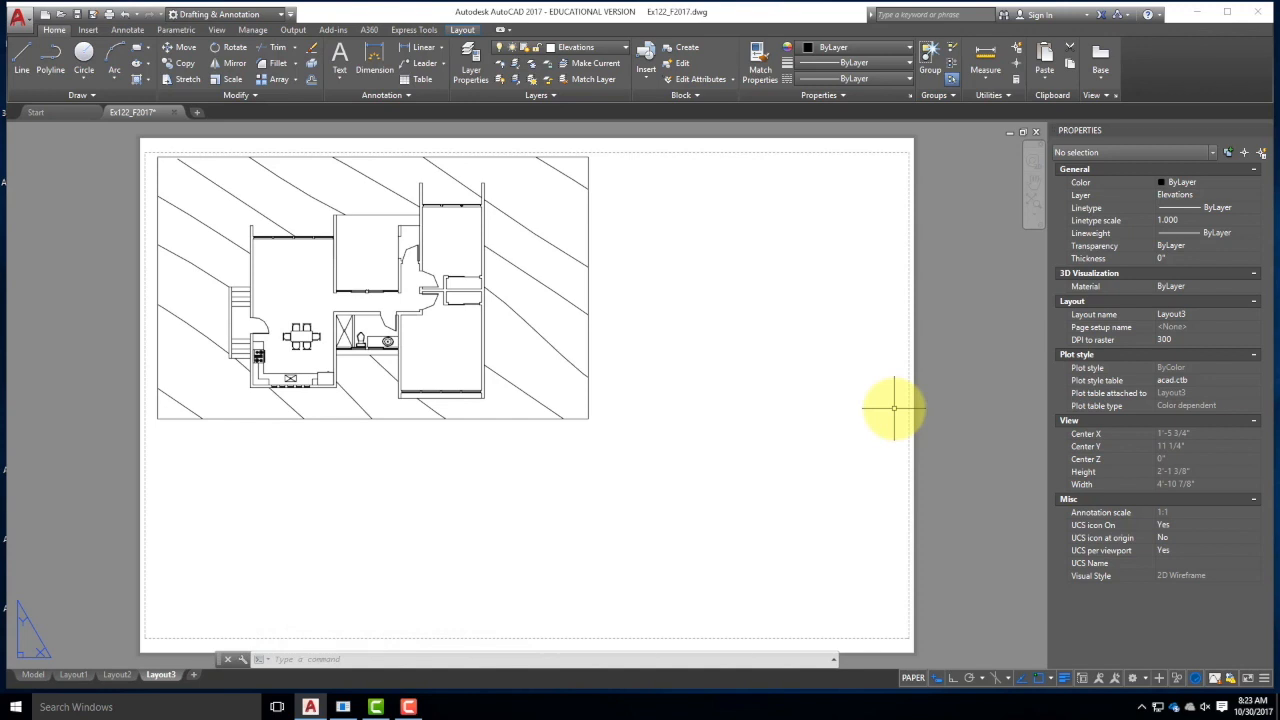
- Lock the floor plan viewport's display, unlock it again, and deselect the viewport
left_click(589, 348)
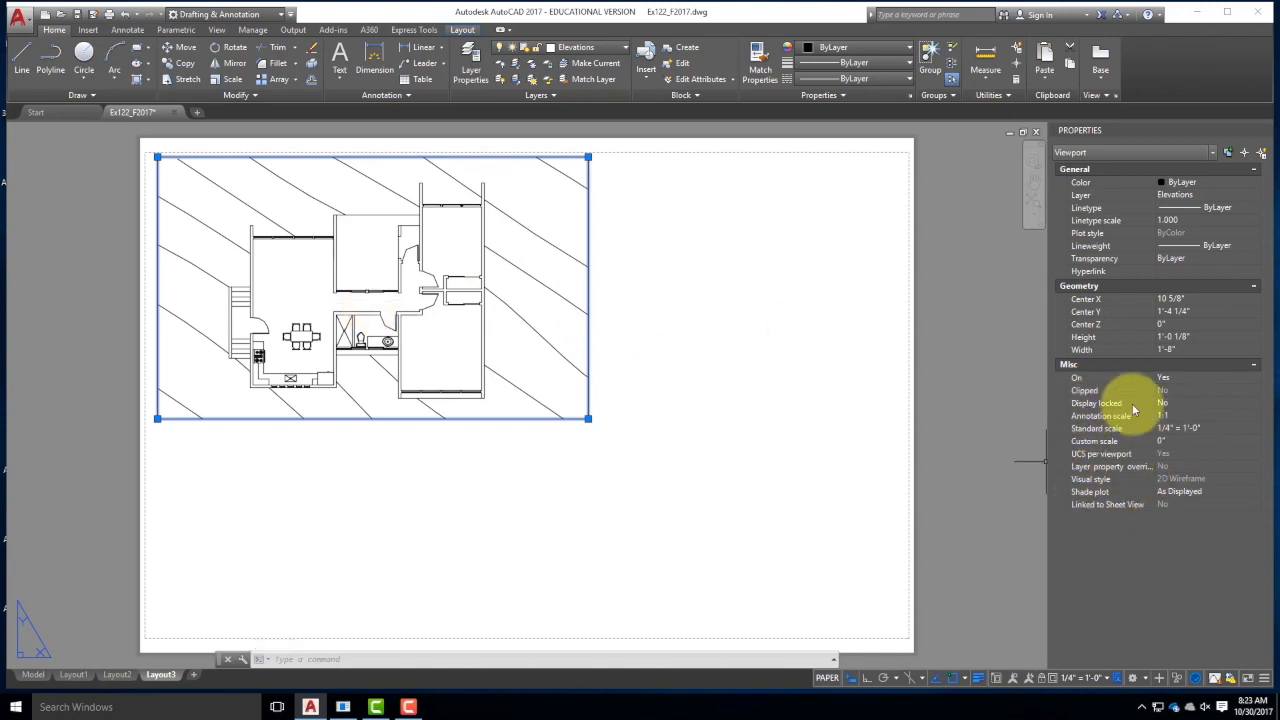
left_click(1180, 405)
left_click(1182, 403)
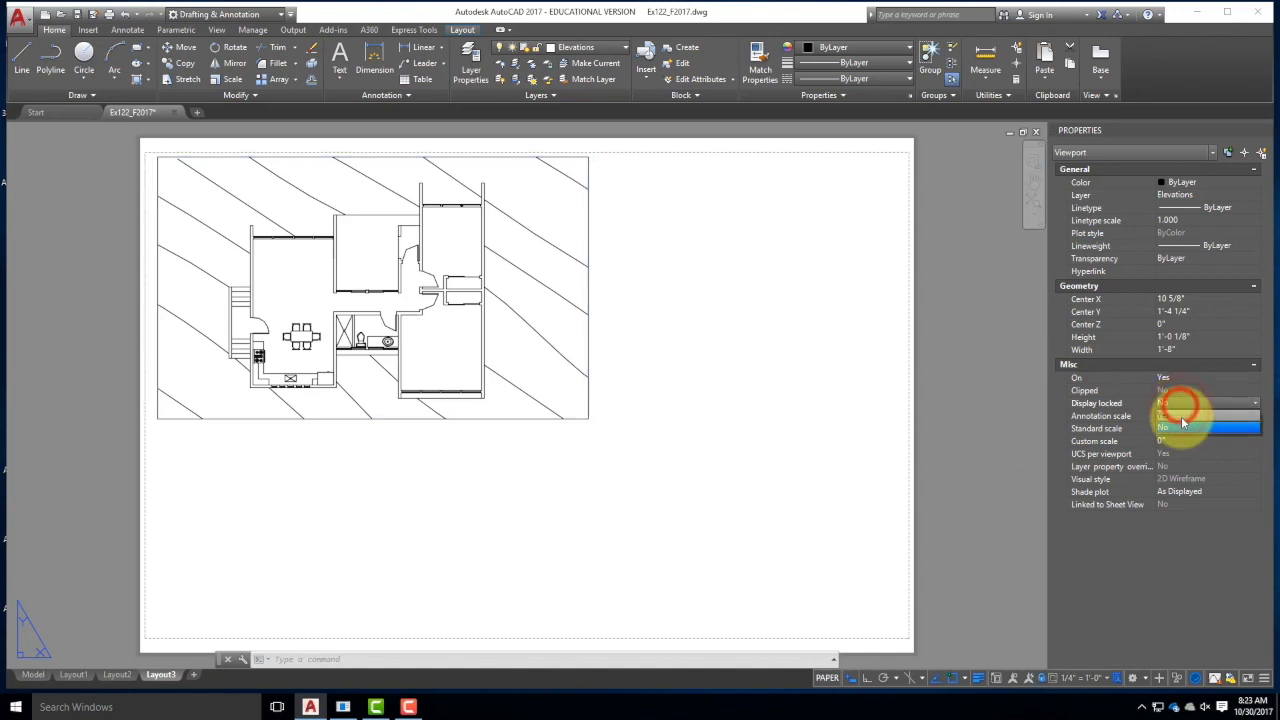
left_click(1181, 415)
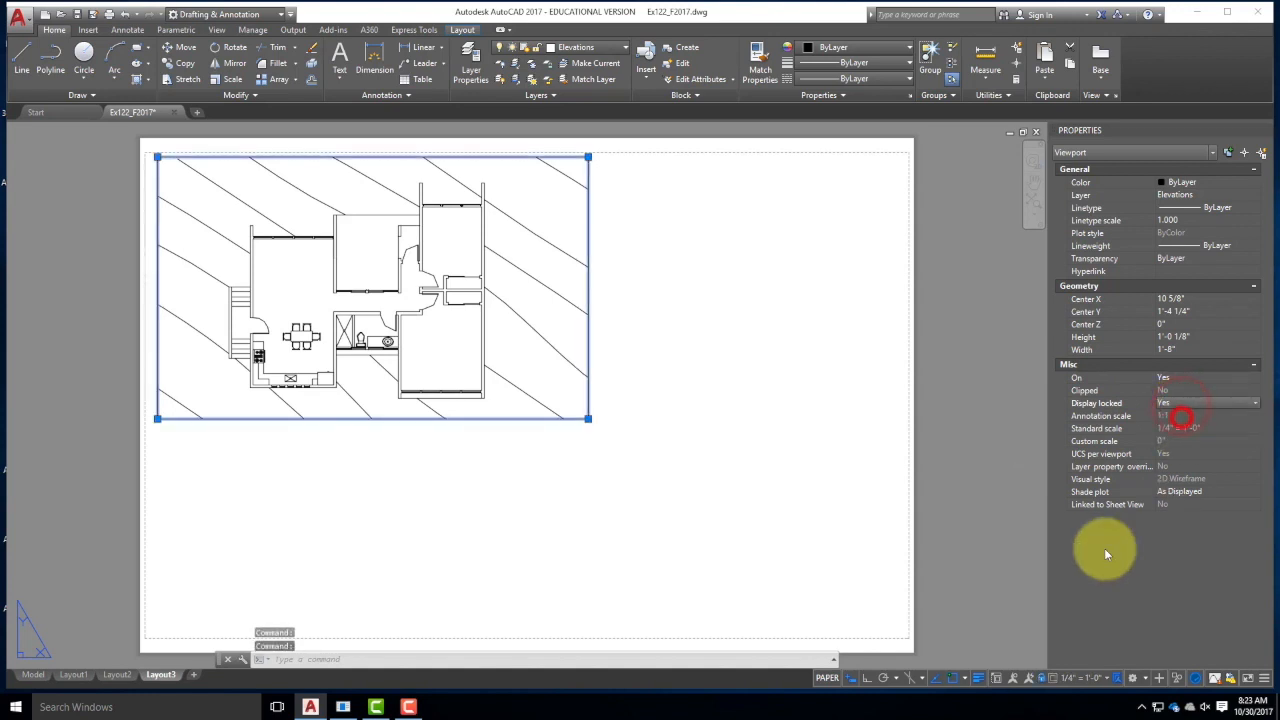
left_click(1193, 404)
left_click(1180, 427)
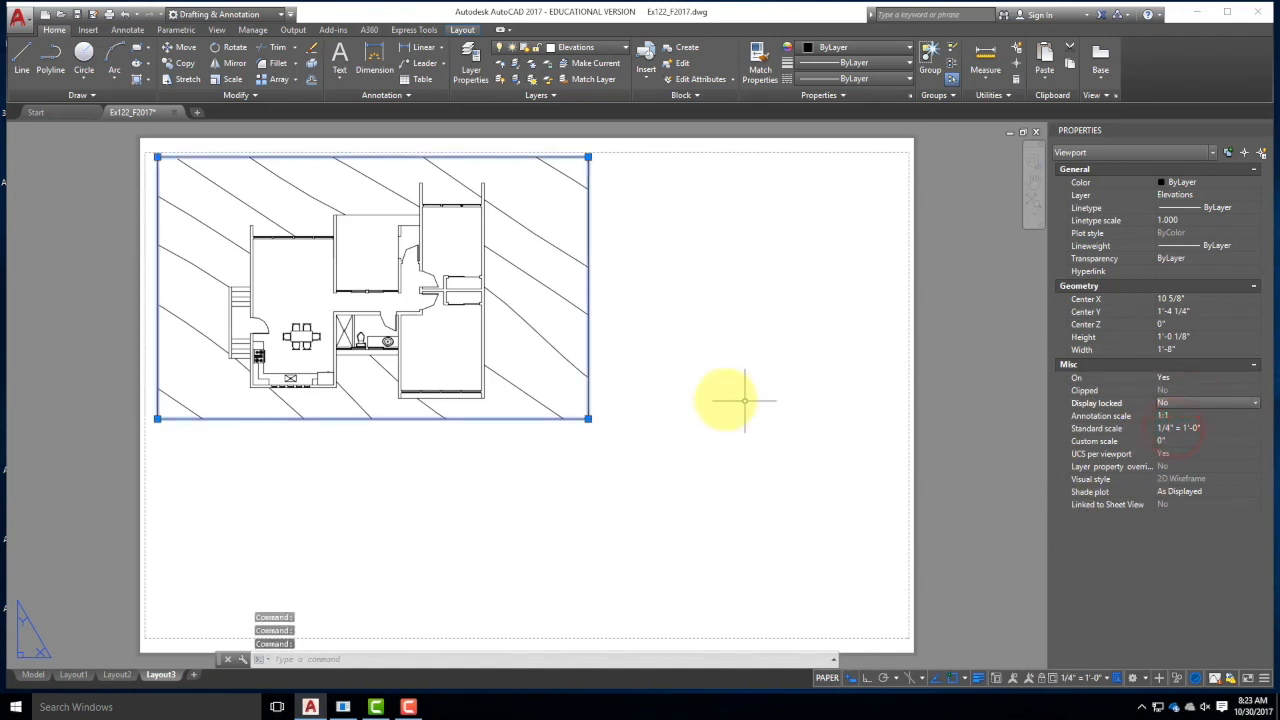
key("Escape")
key("Escape")
- Activate the unlocked viewport, zoom in on the floor plan inside it, and return to paper space
scroll(284, 274, "up", 2)
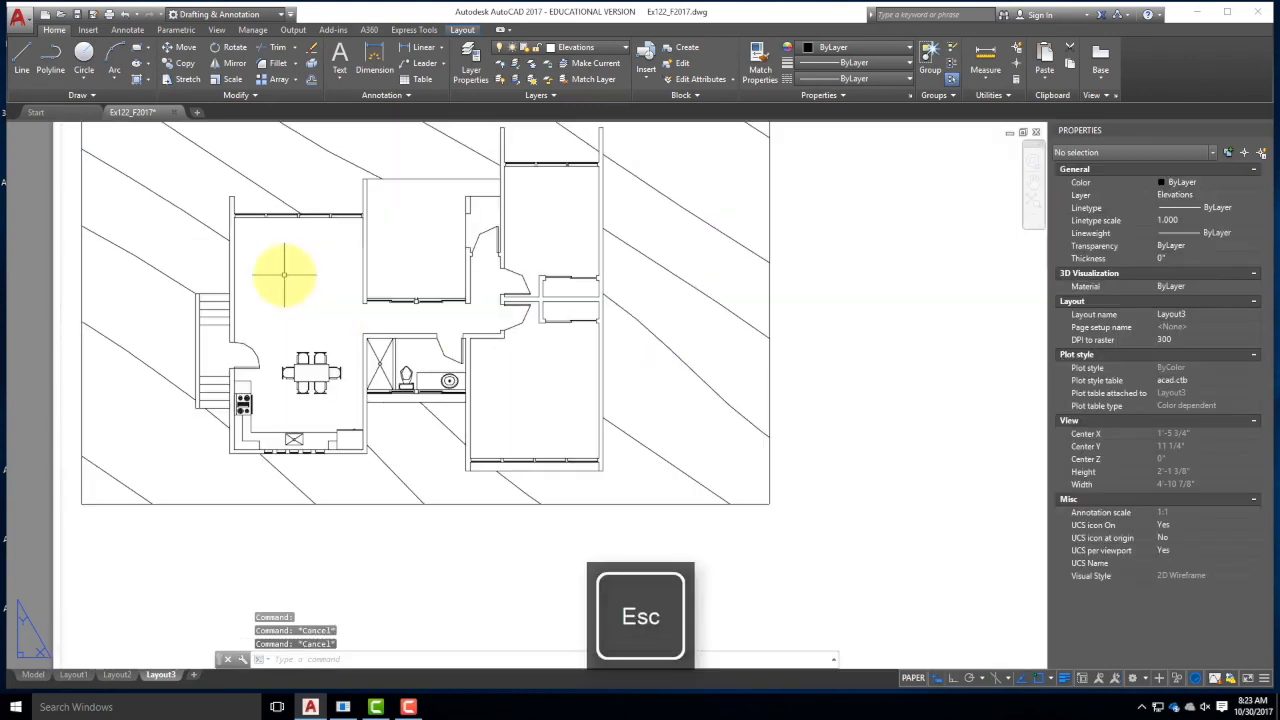
double_click(300, 287)
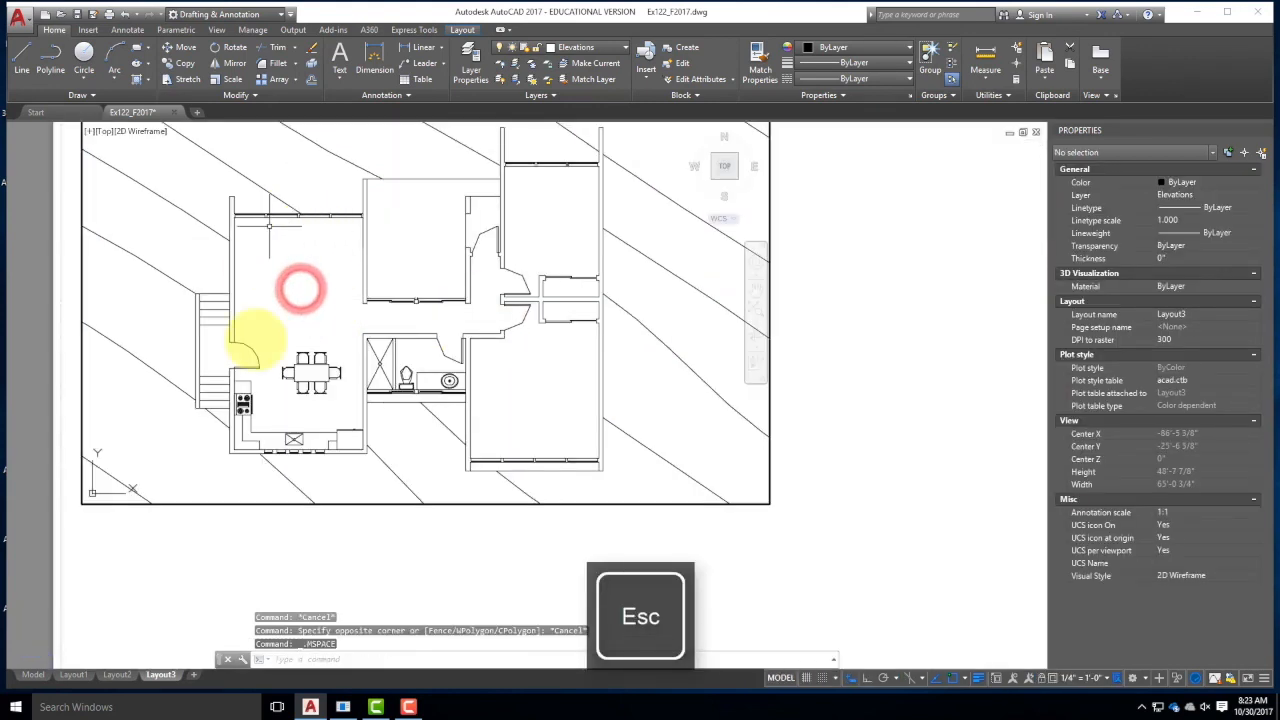
scroll(329, 309, "up", 2)
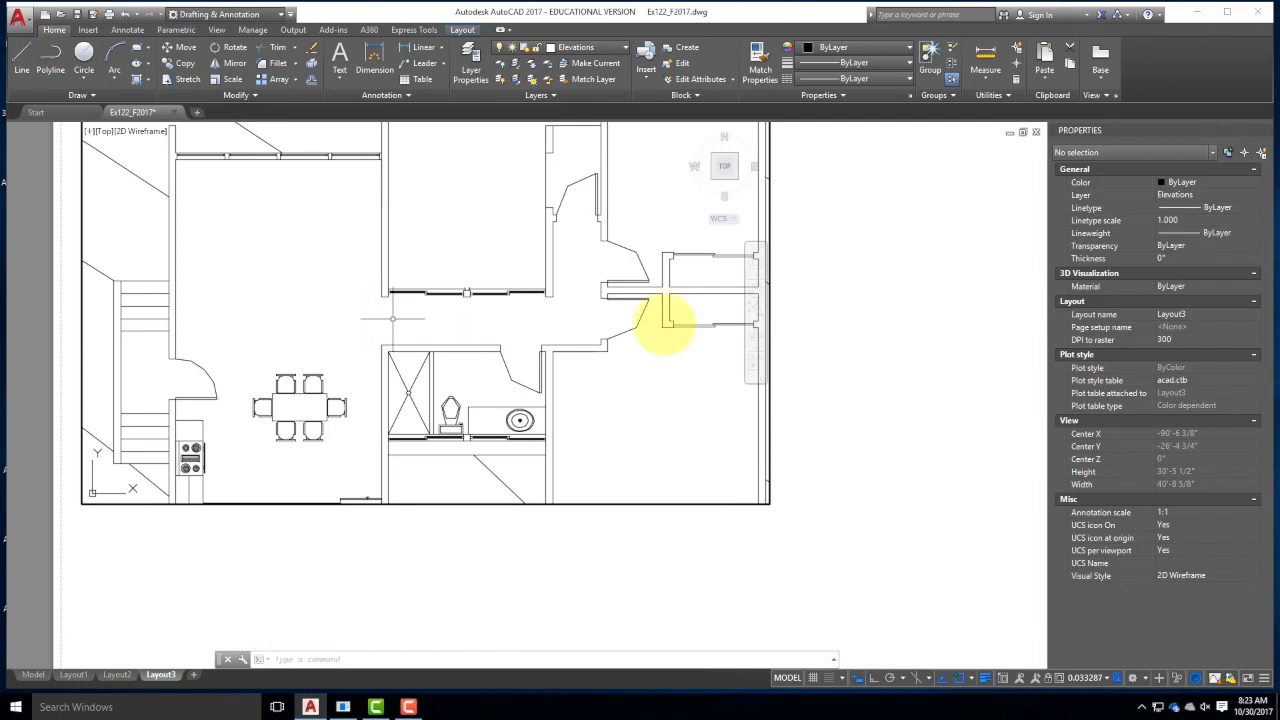
double_click(869, 322)
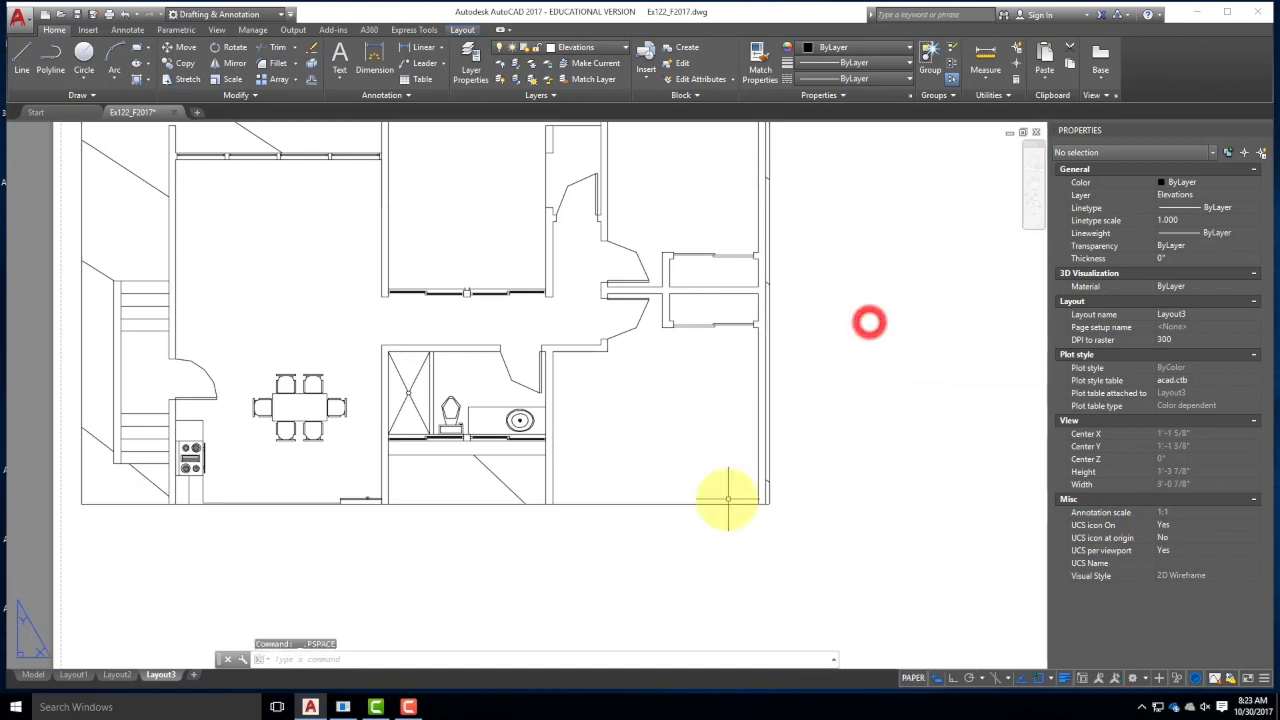
- Restore the viewport's standard scale to 1/4" = 1'-0" and deselect it
left_click(720, 505)
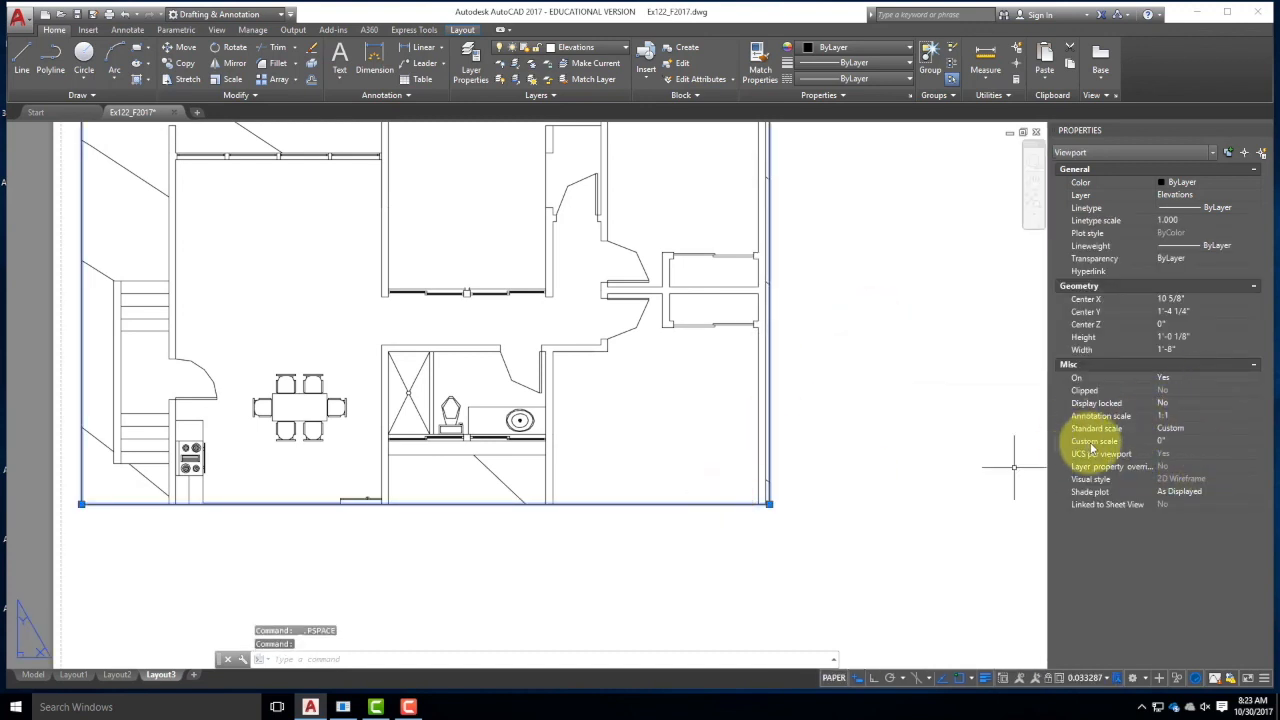
left_click(1188, 428)
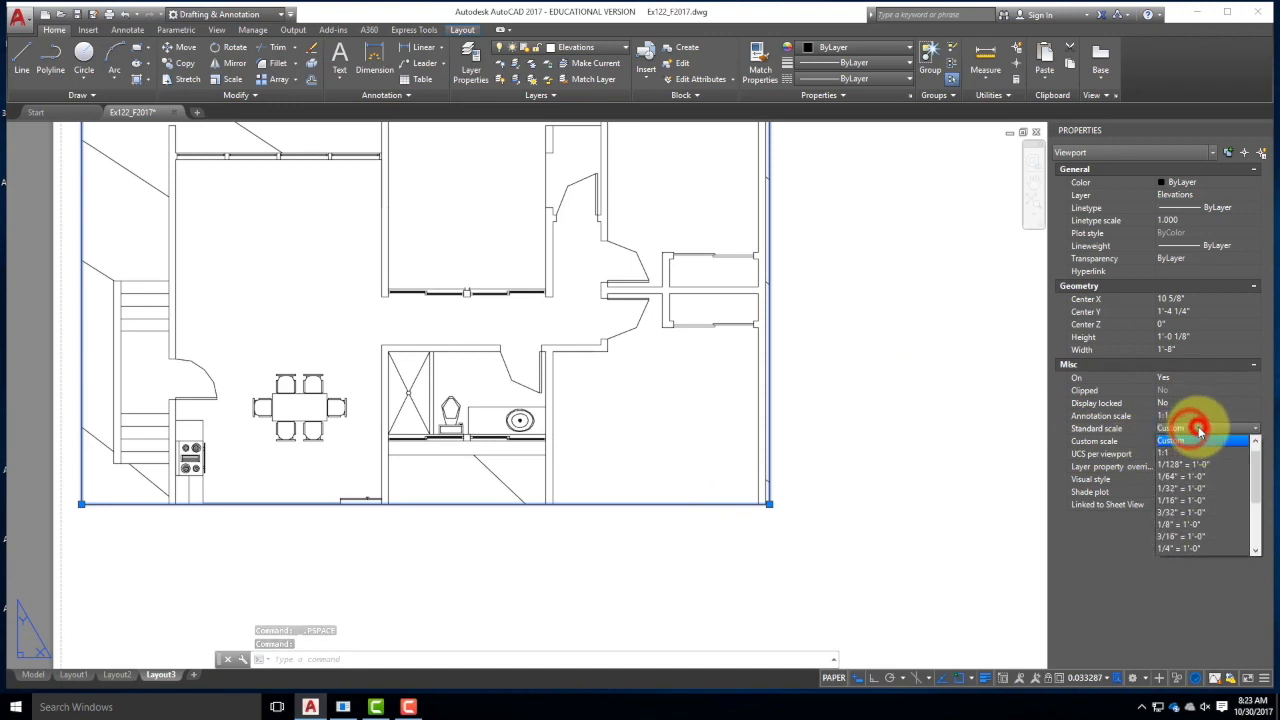
left_click(1196, 550)
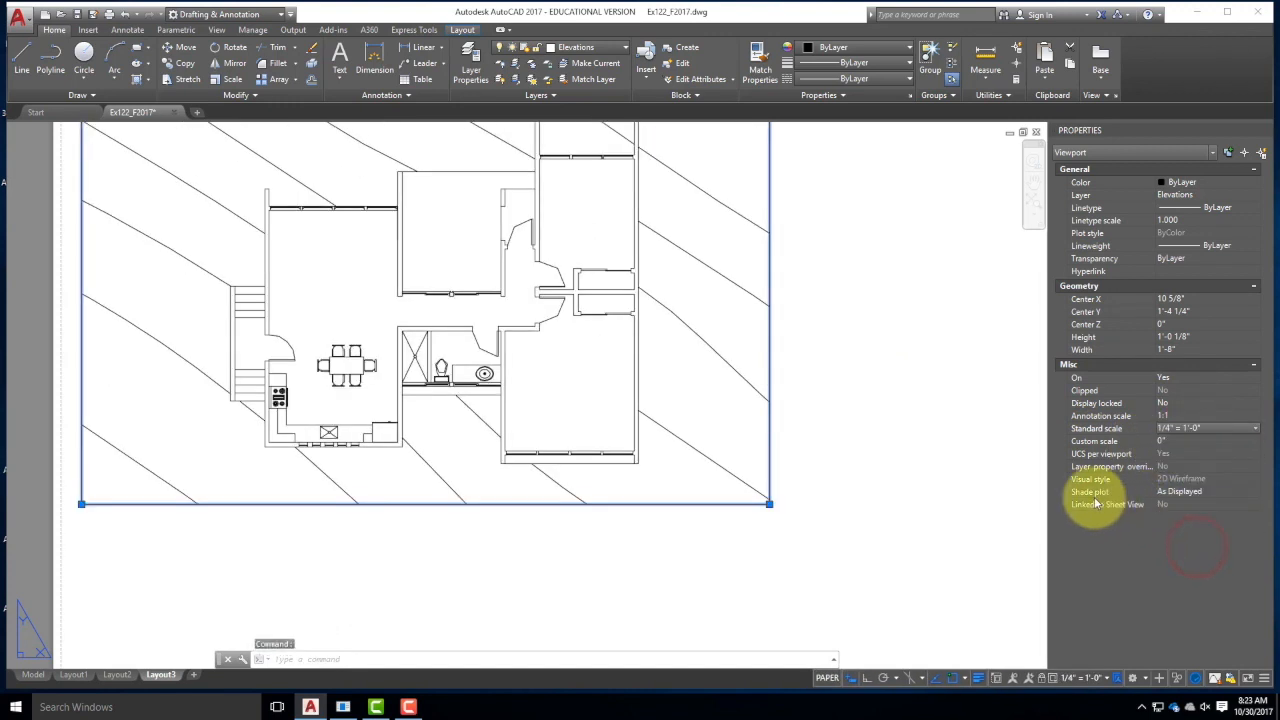
key("Escape")
key("Escape")
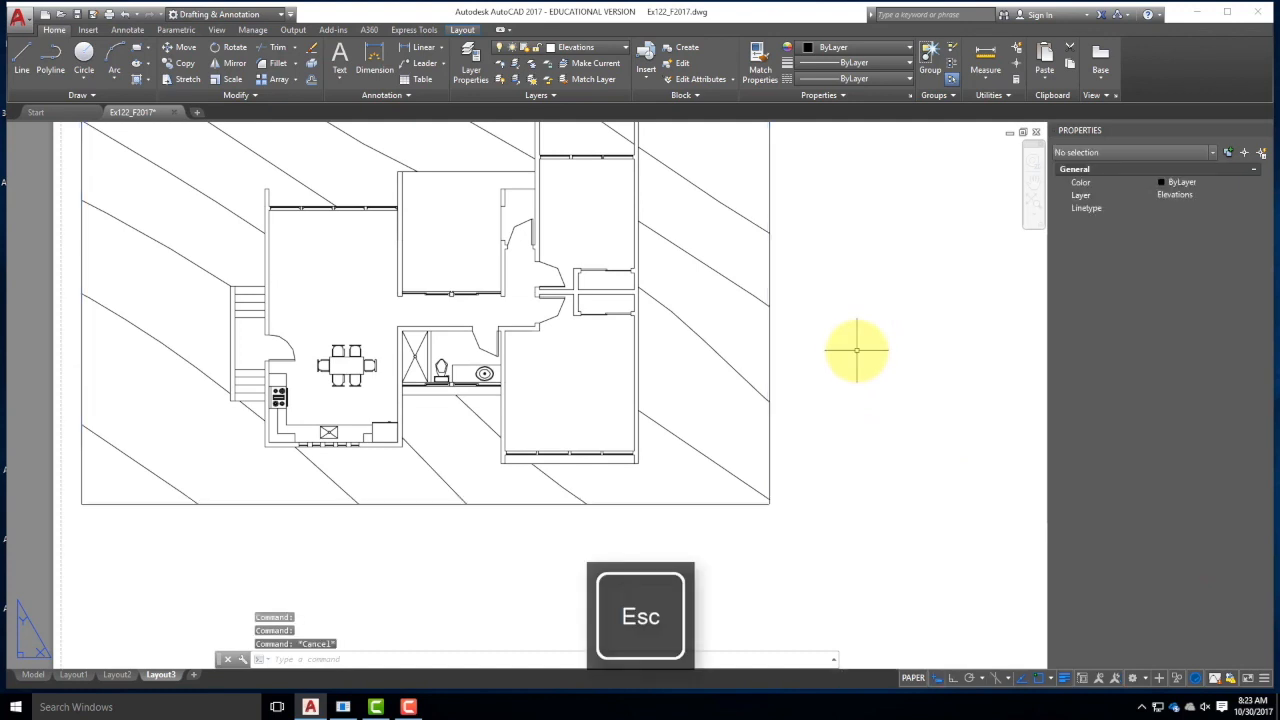
- Set Display locked to Yes for the floor plan viewport
left_click(768, 320)
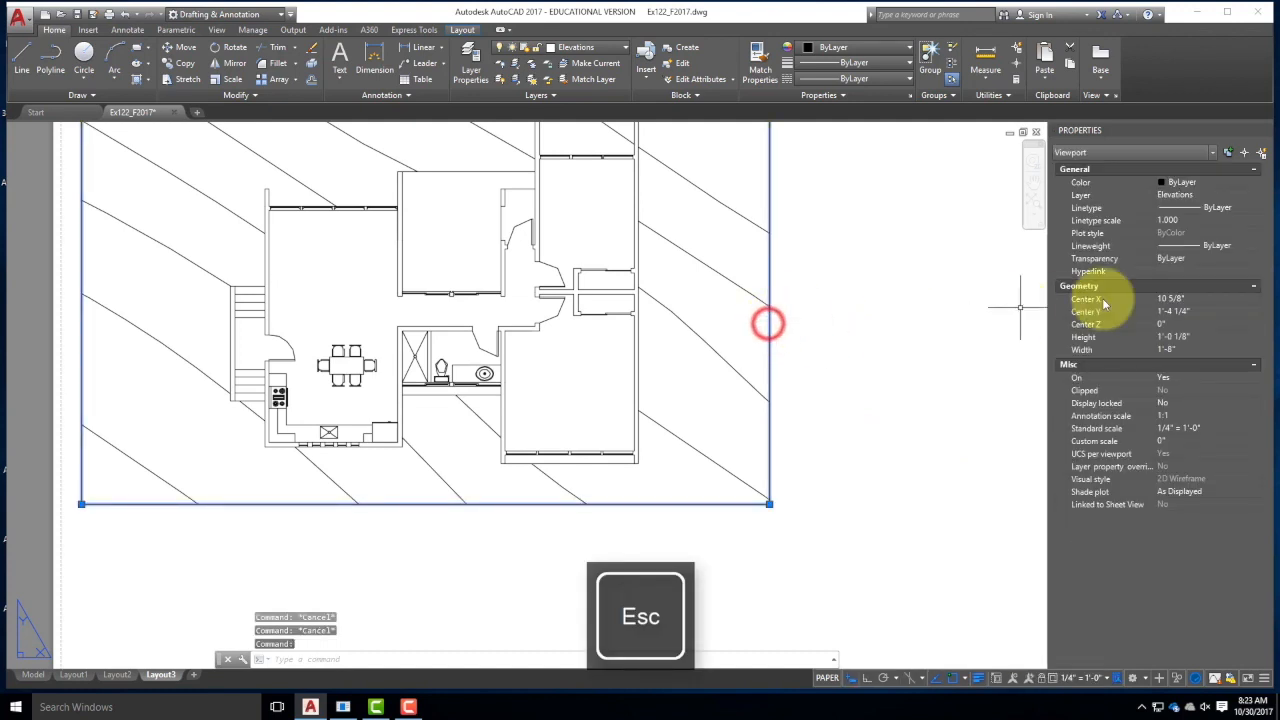
left_click(1097, 403)
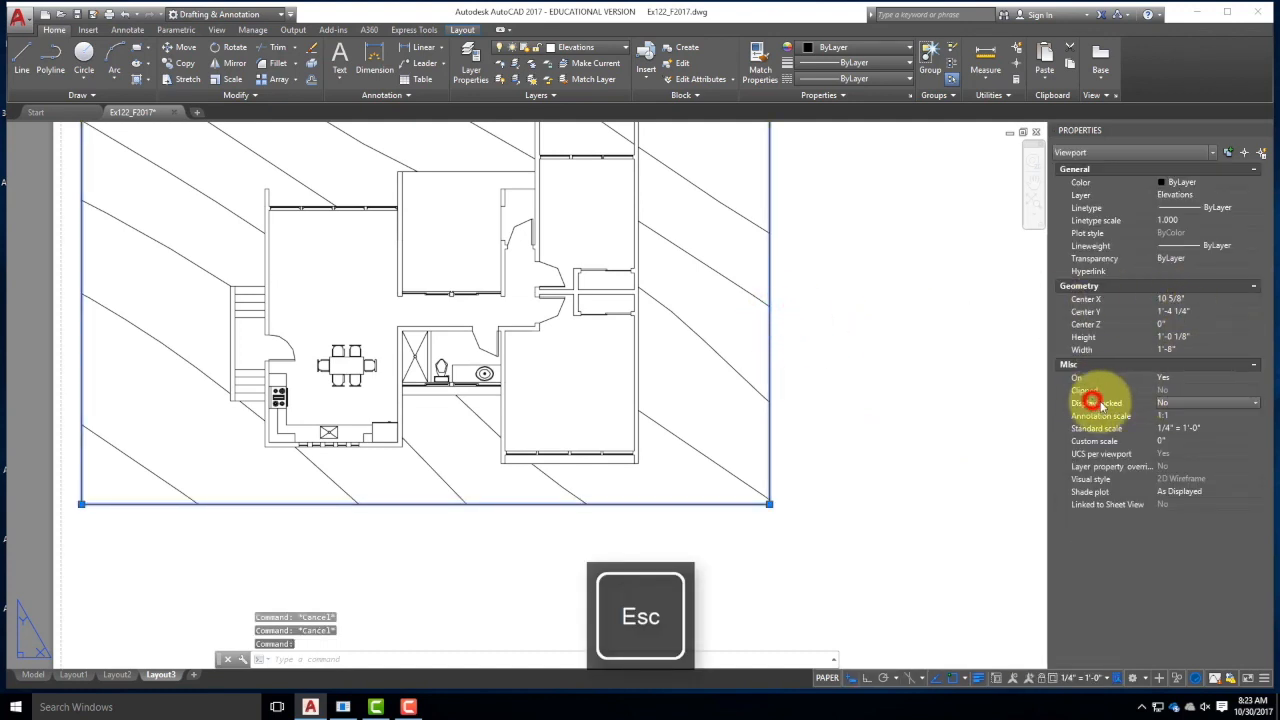
left_click(1175, 402)
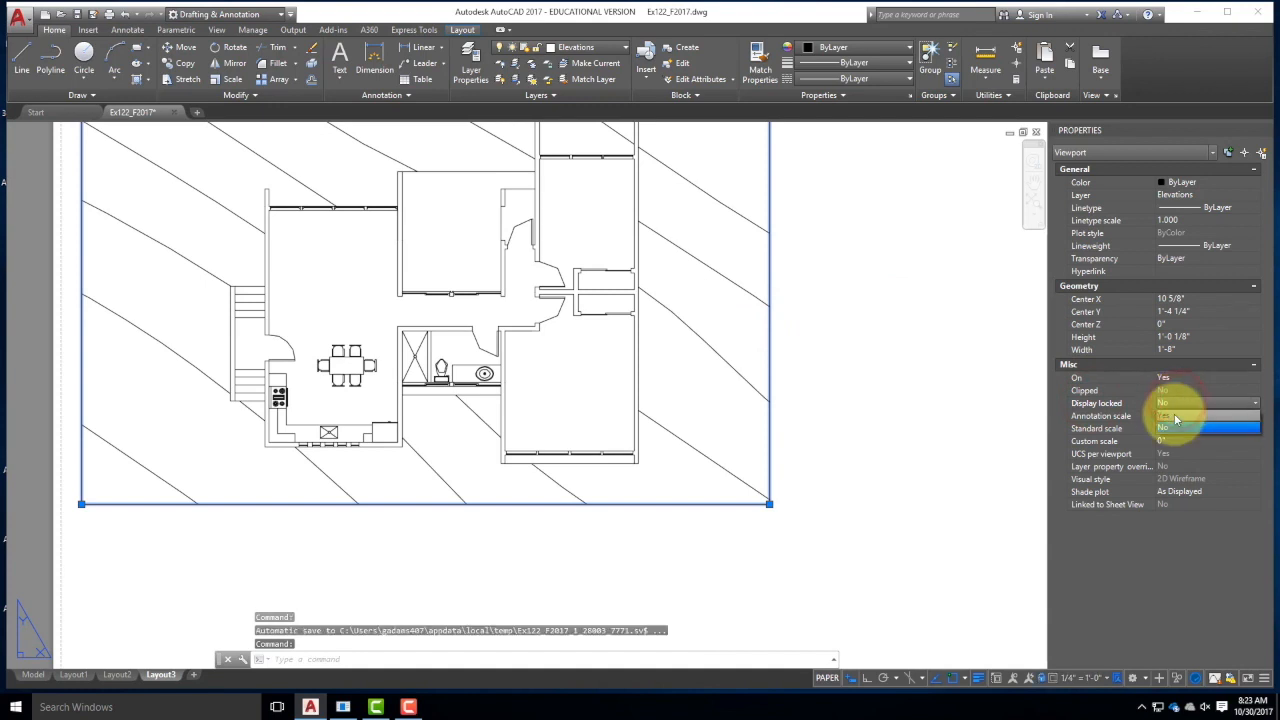
left_click(1174, 416)
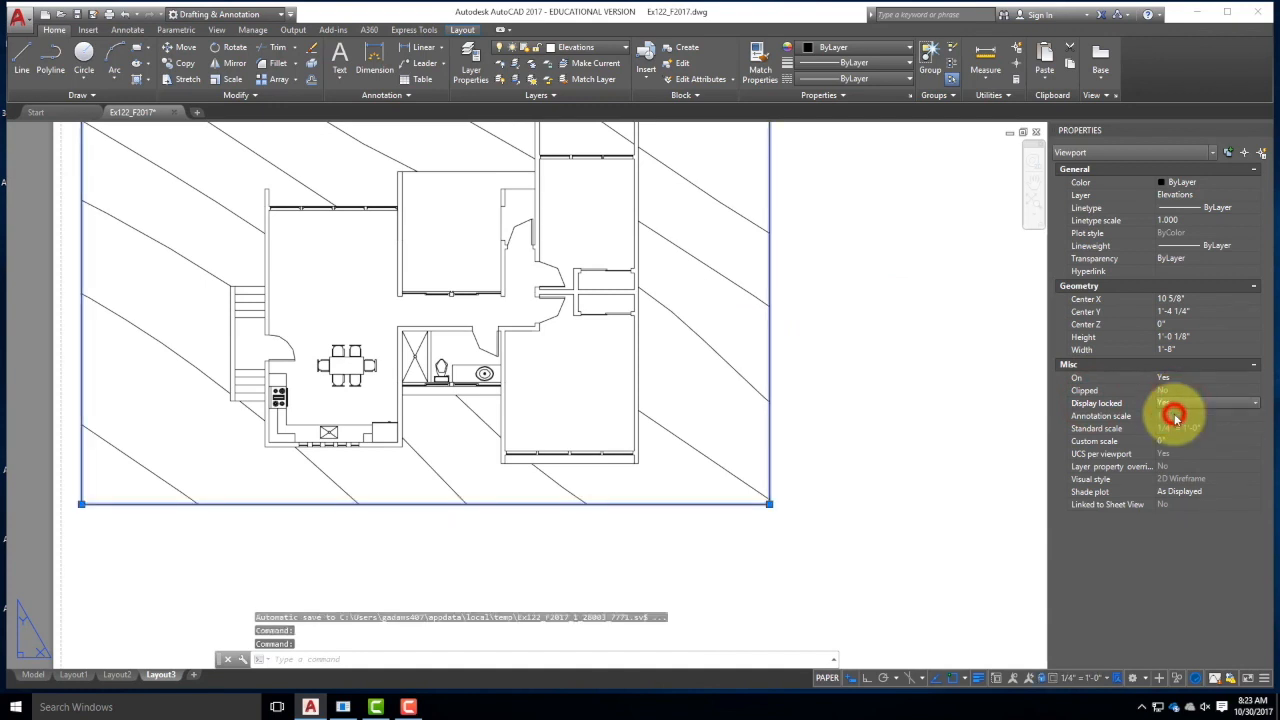
- Test the display lock by zooming in and out with the viewport active, and return to paper space
double_click(686, 371)
scroll(586, 329, "up", 3)
scroll(603, 333, "down", 1)
scroll(603, 333, "up", 1)
scroll(603, 333, "down", 1)
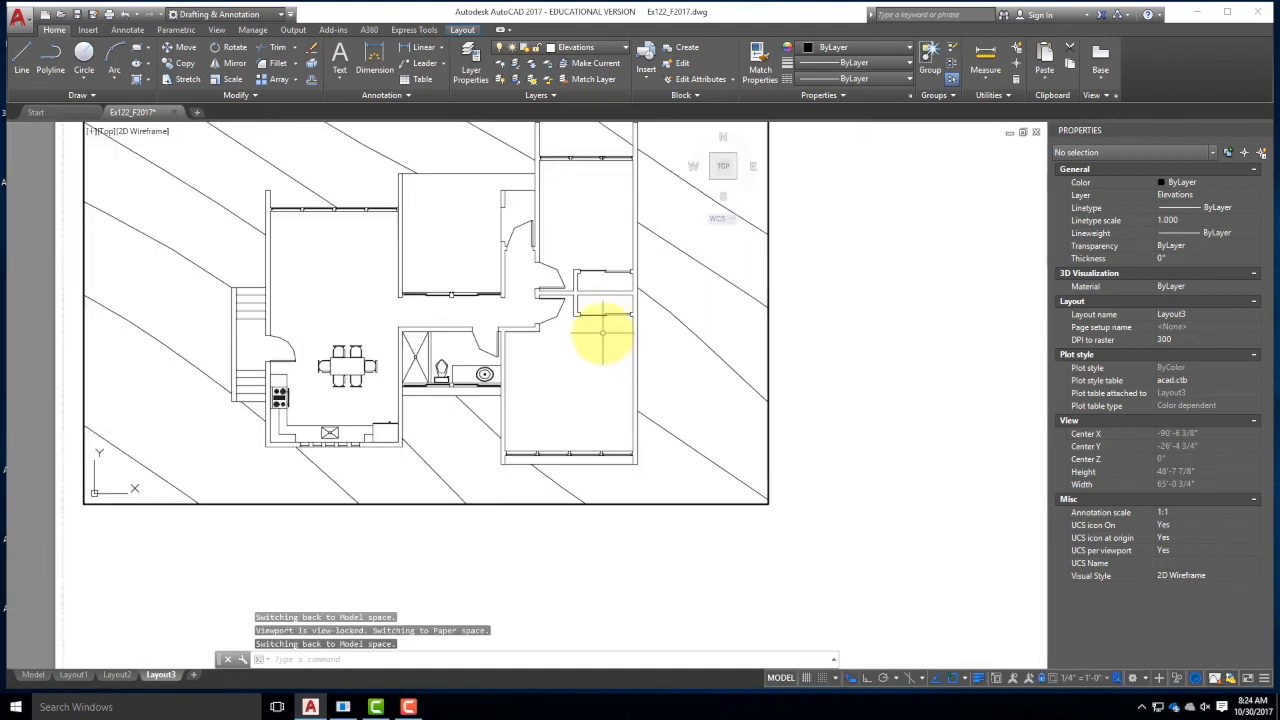
double_click(828, 349)
left_click(766, 351)
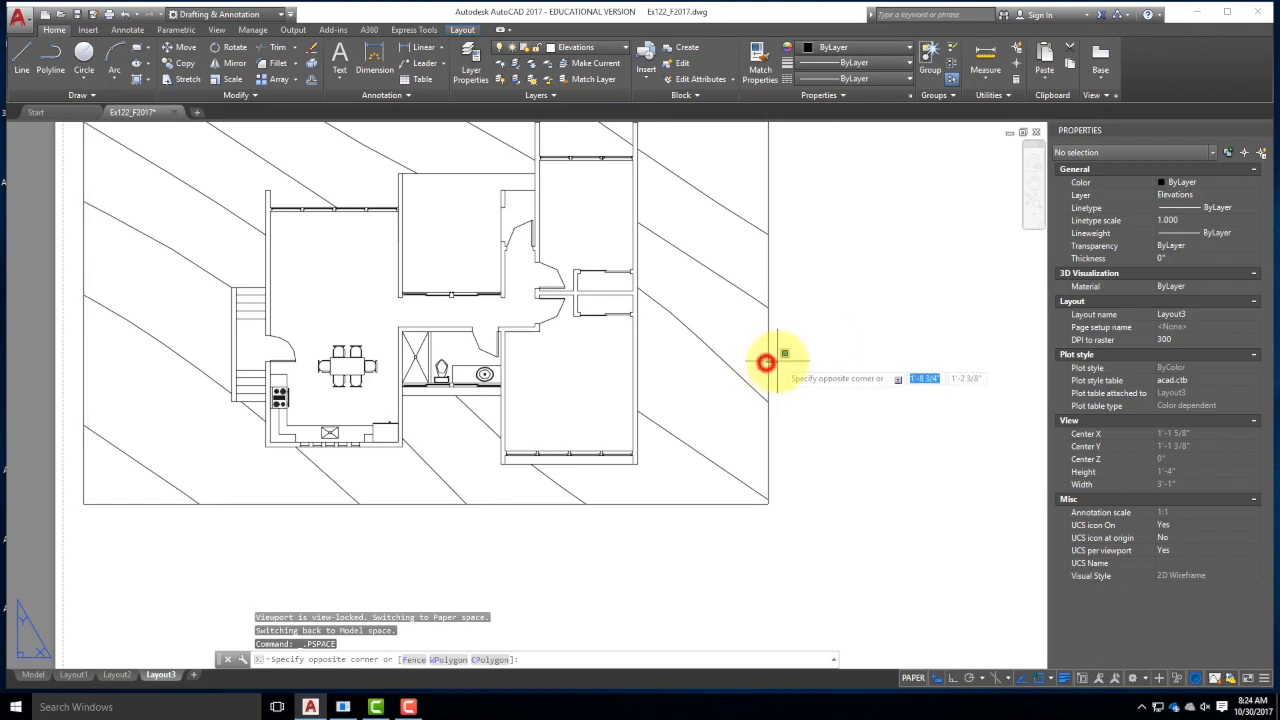
- Set Display locked to No for the floor plan viewport and deselect it
left_click(752, 348)
left_click(766, 348)
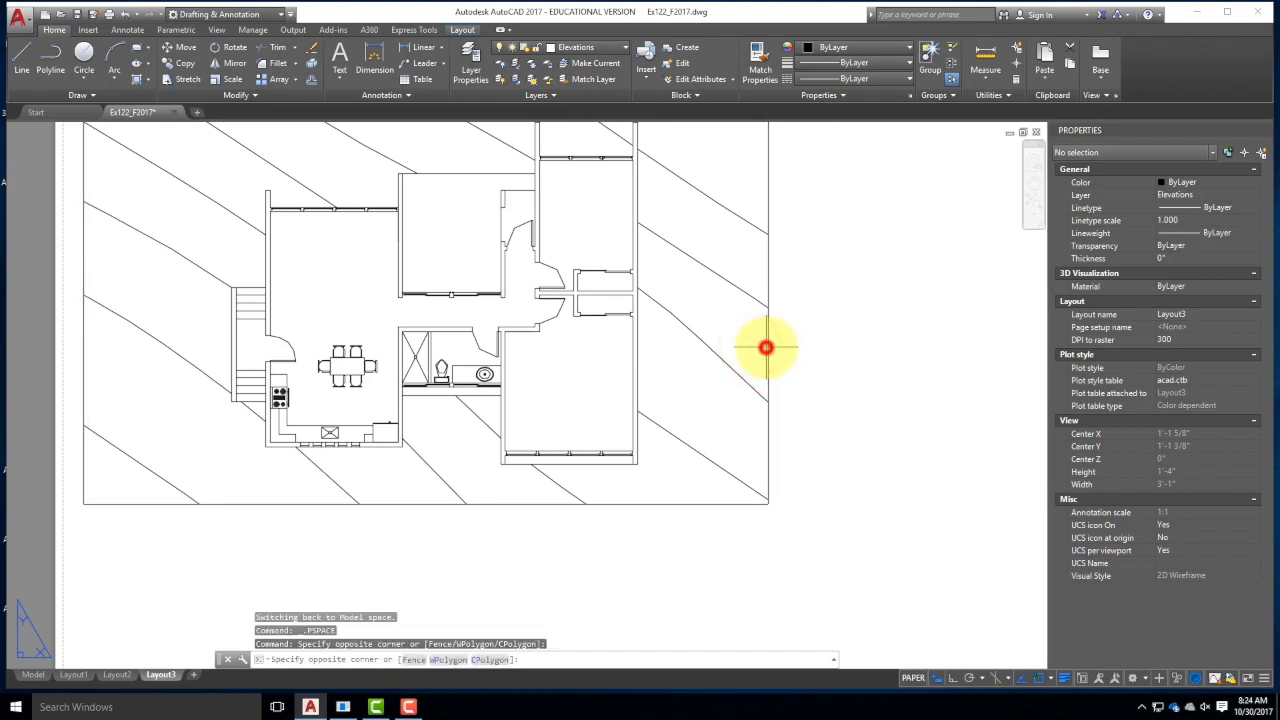
left_click(727, 325)
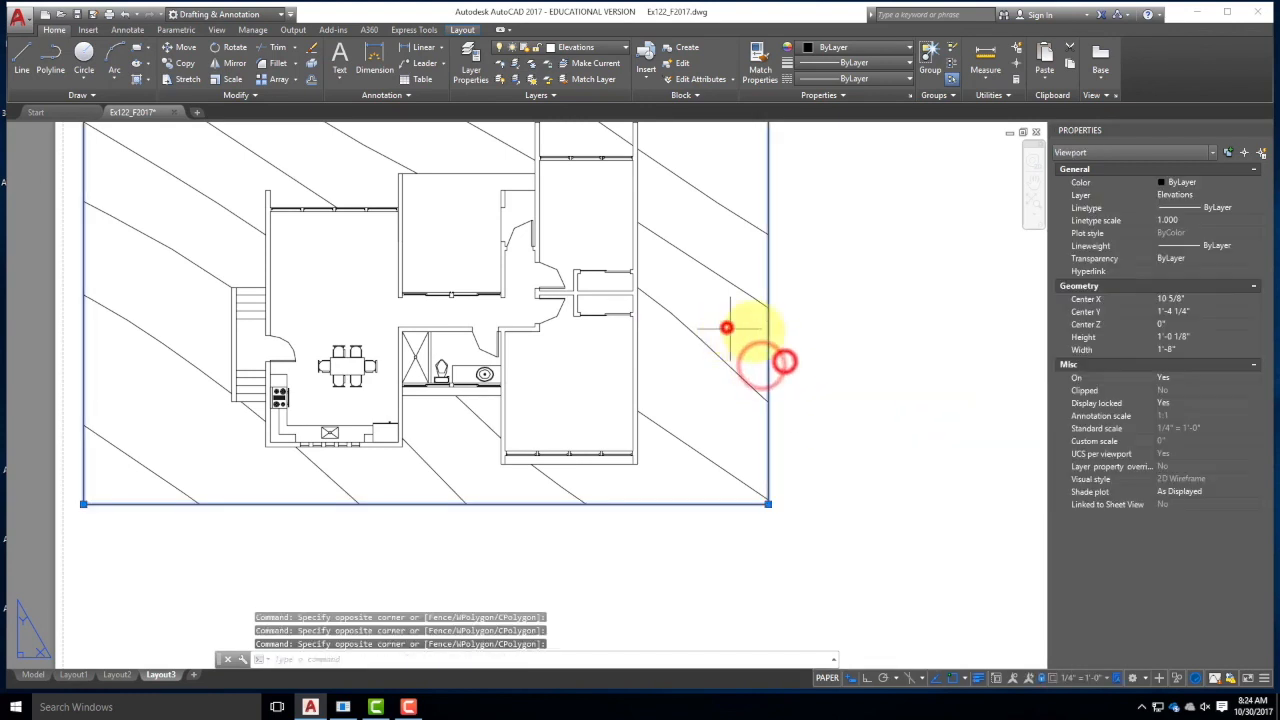
left_click(1196, 403)
left_click(1255, 403)
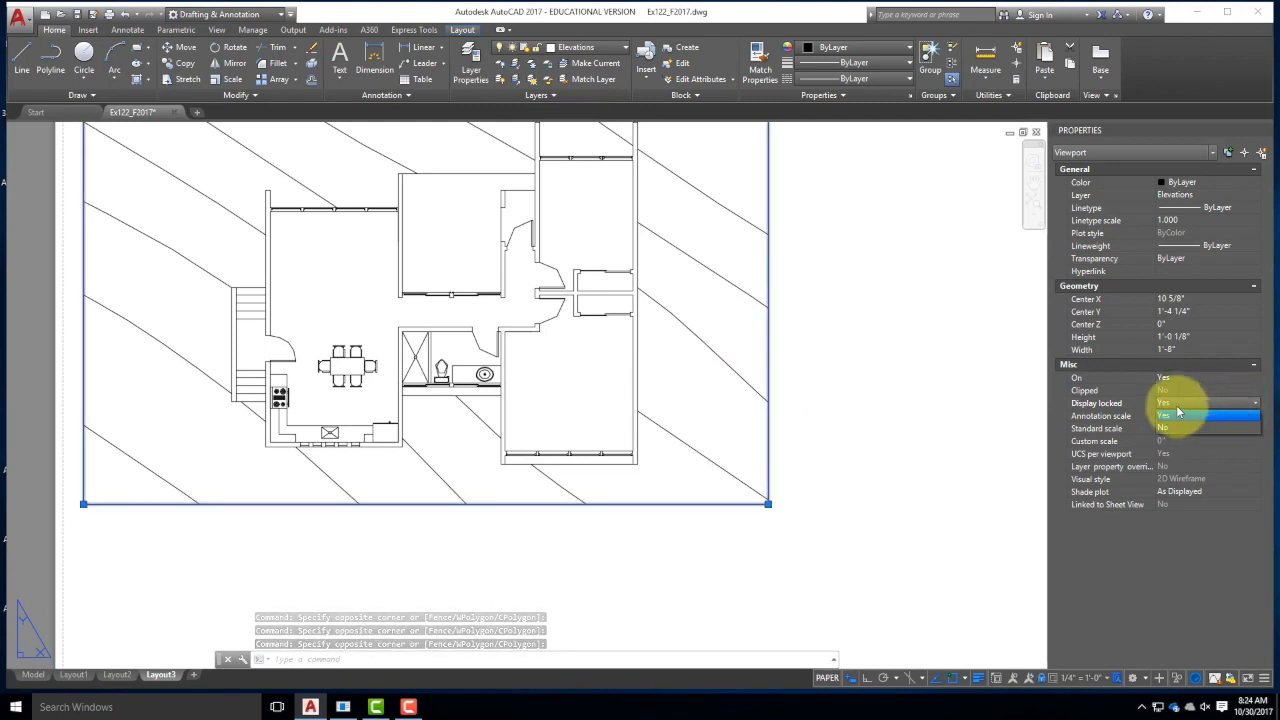
left_click(1165, 427)
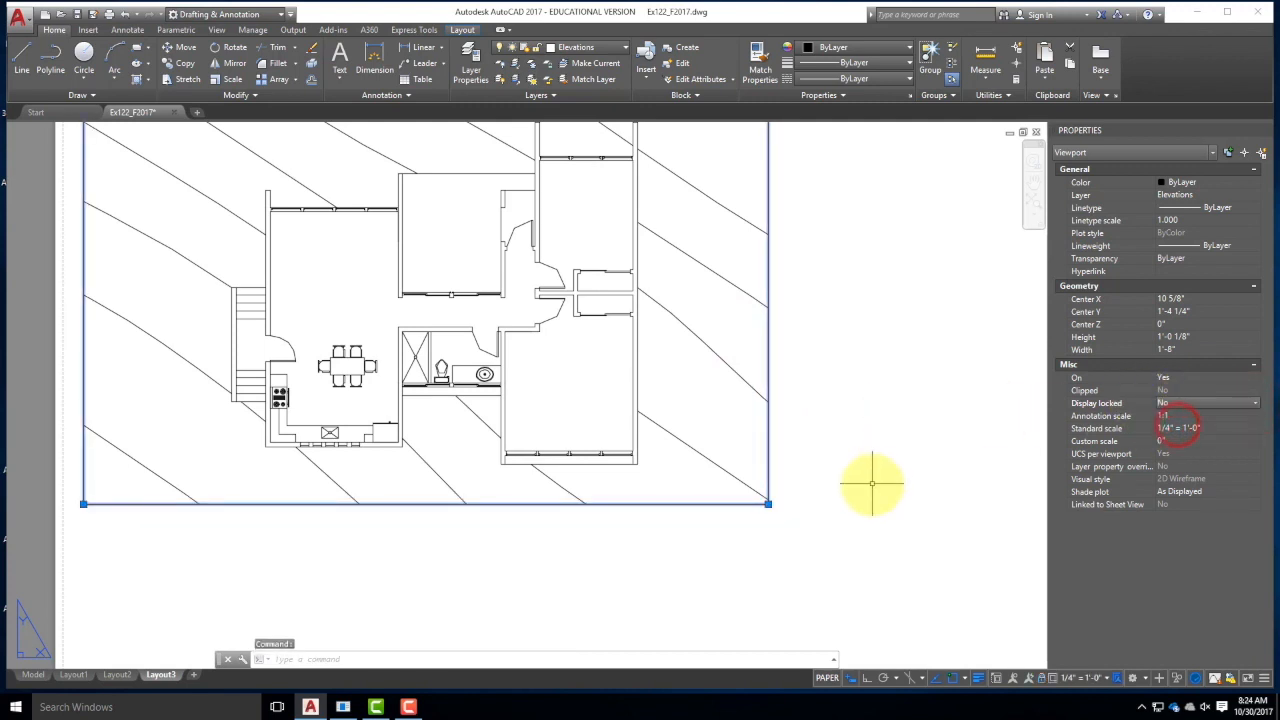
key("Escape")
- Activate the unlocked viewport, zoom far out inside it, and undo both the zoom and the viewport activation
scroll(900, 470, "down", 3)
scroll(760, 425, "up", 5)
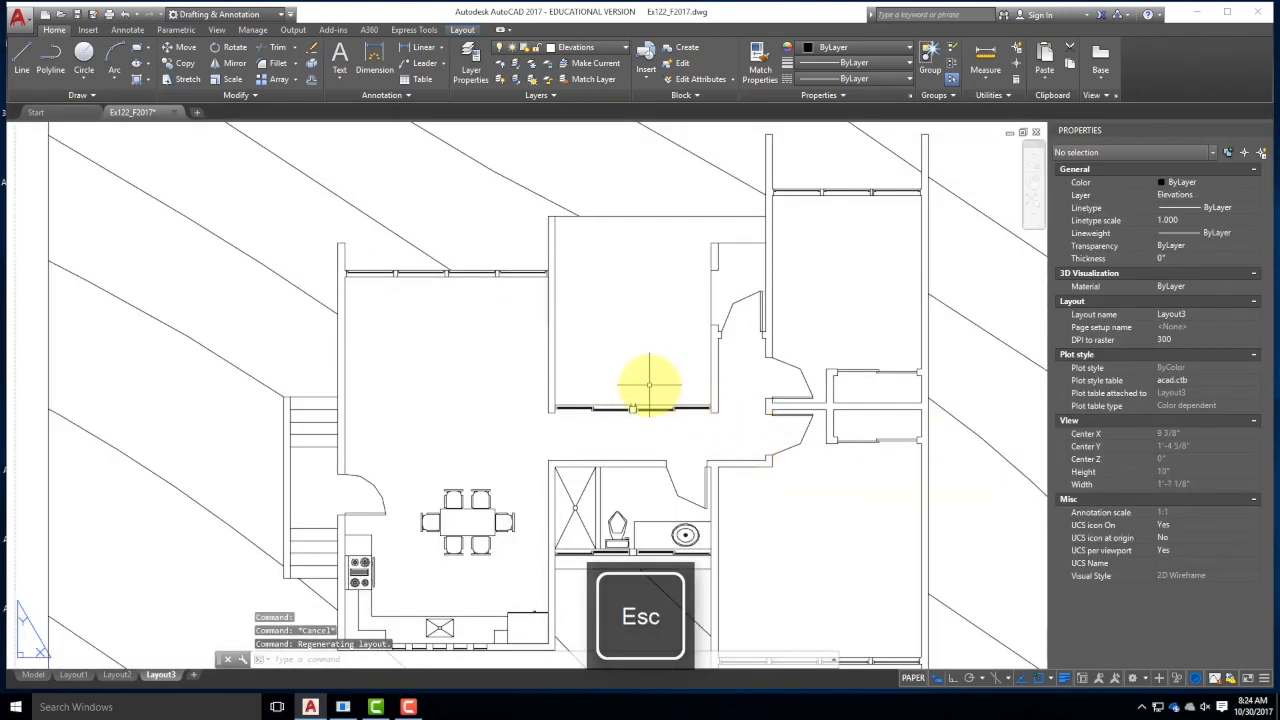
scroll(649, 384, "up", 2)
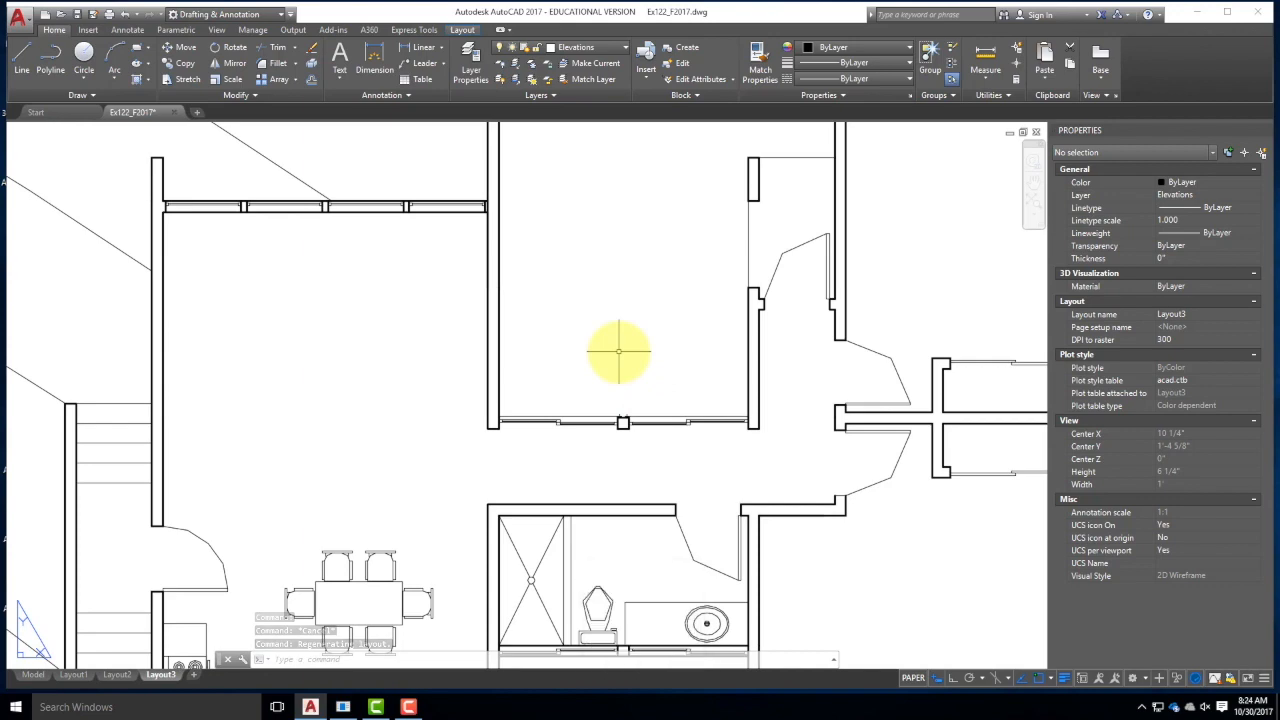
double_click(619, 350)
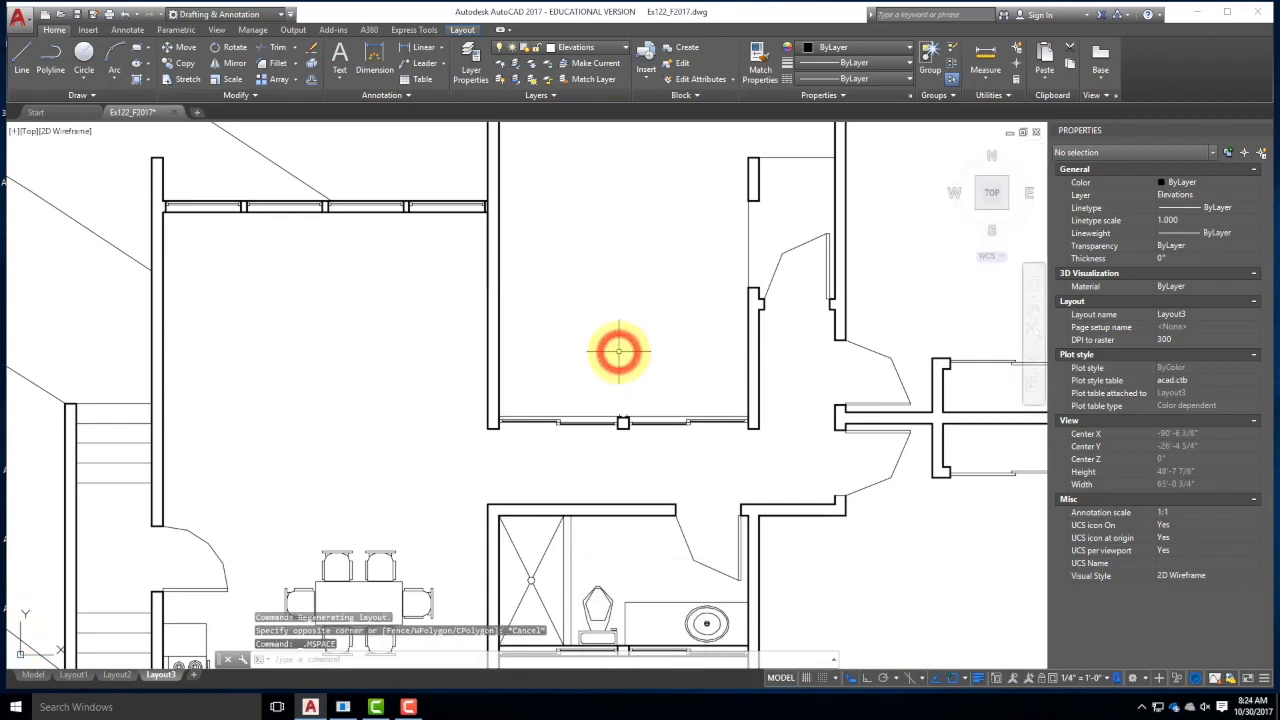
scroll(619, 350, "down", 15)
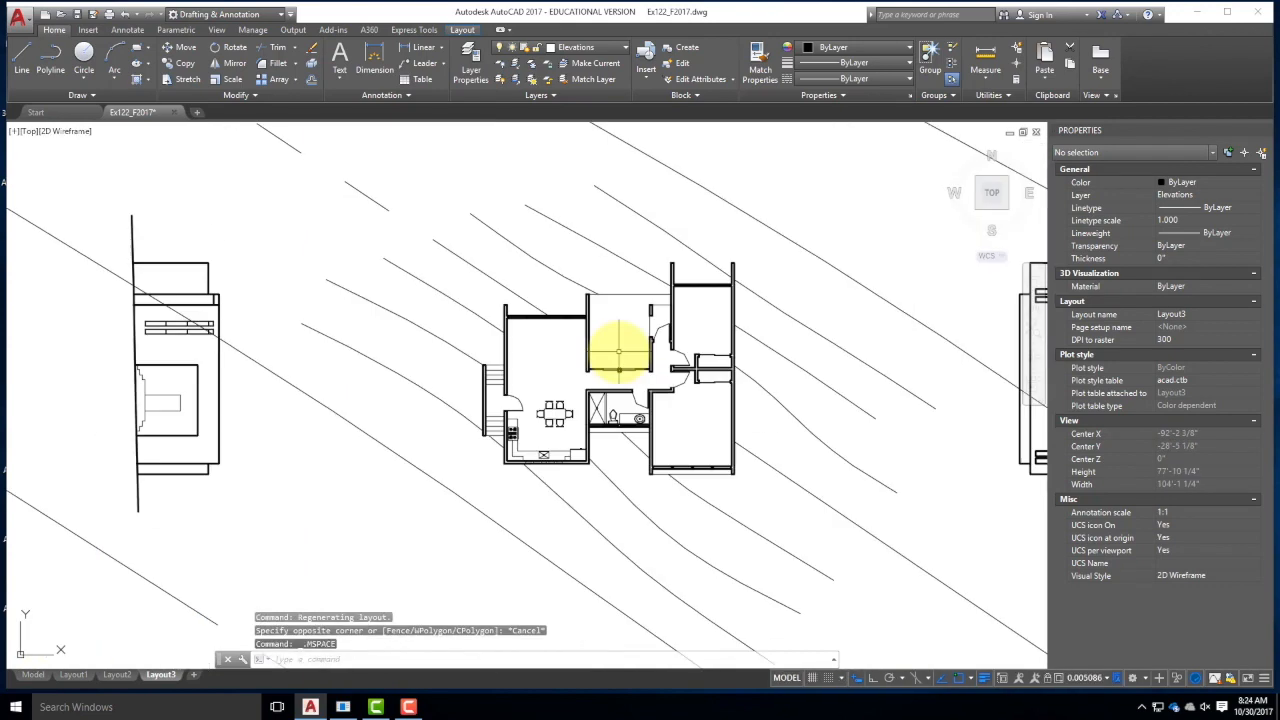
scroll(537, 350, "down", 15)
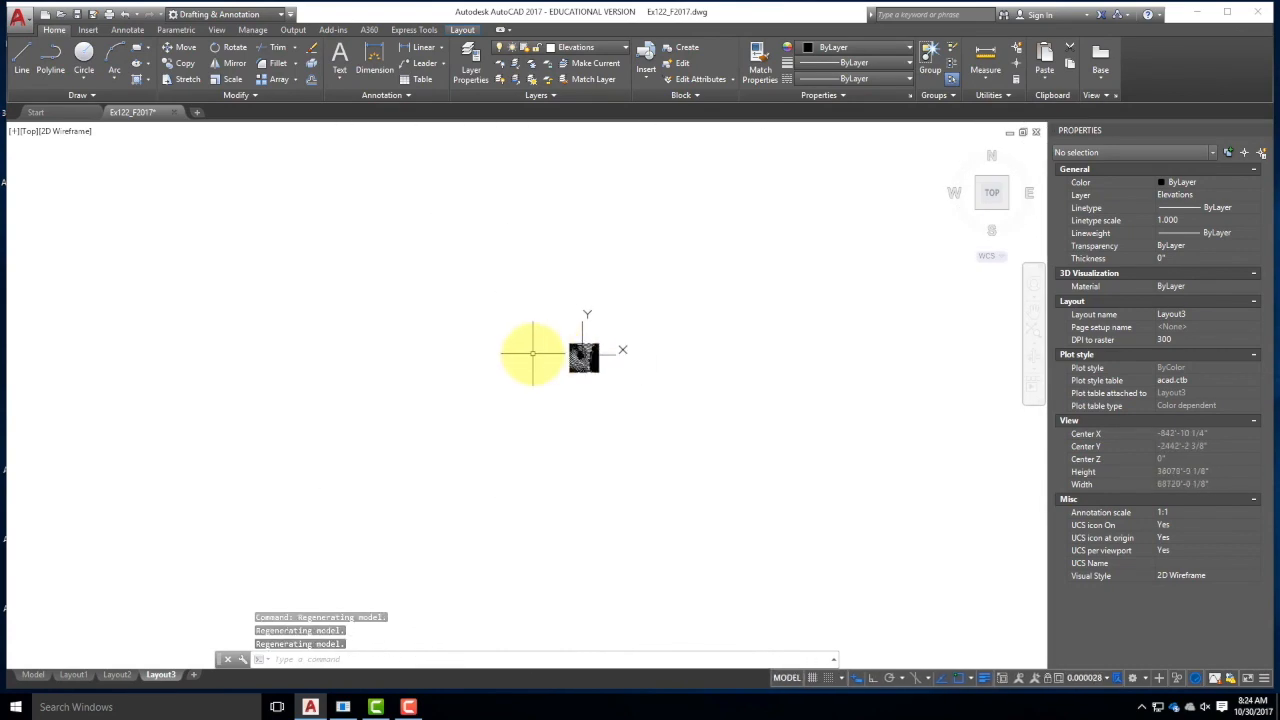
key("ctrl+z")
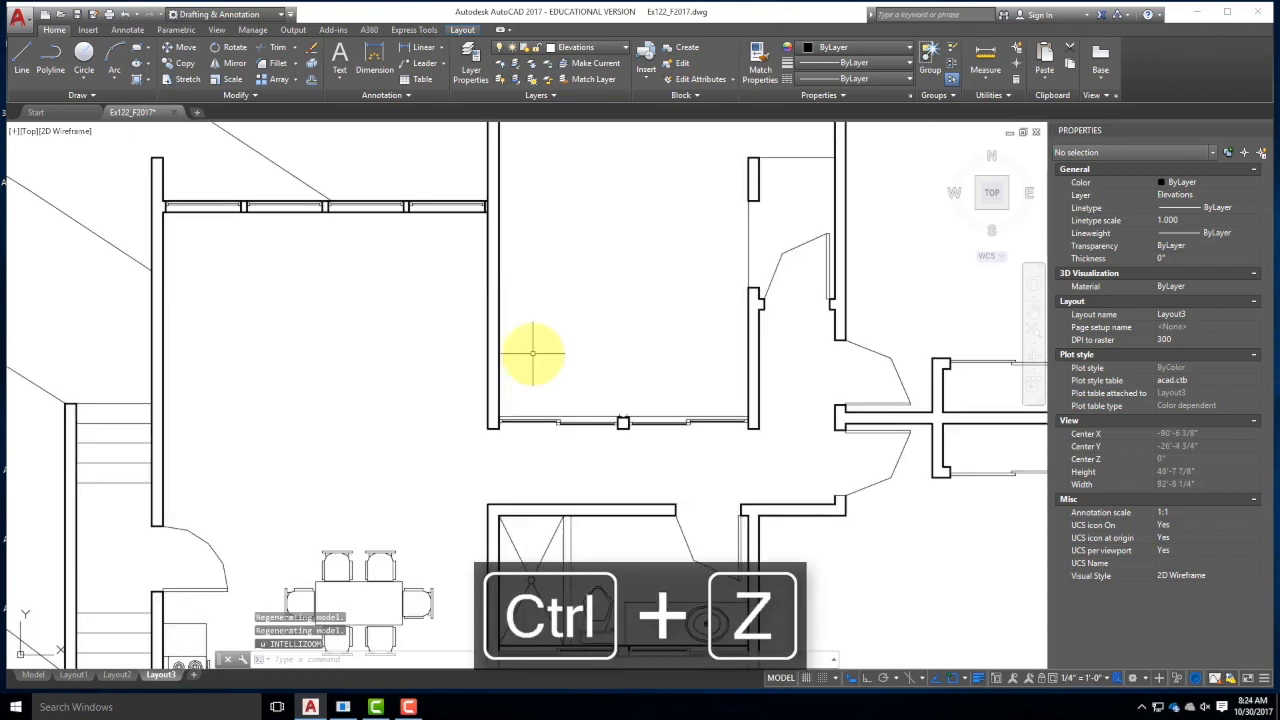
key("ctrl+z")
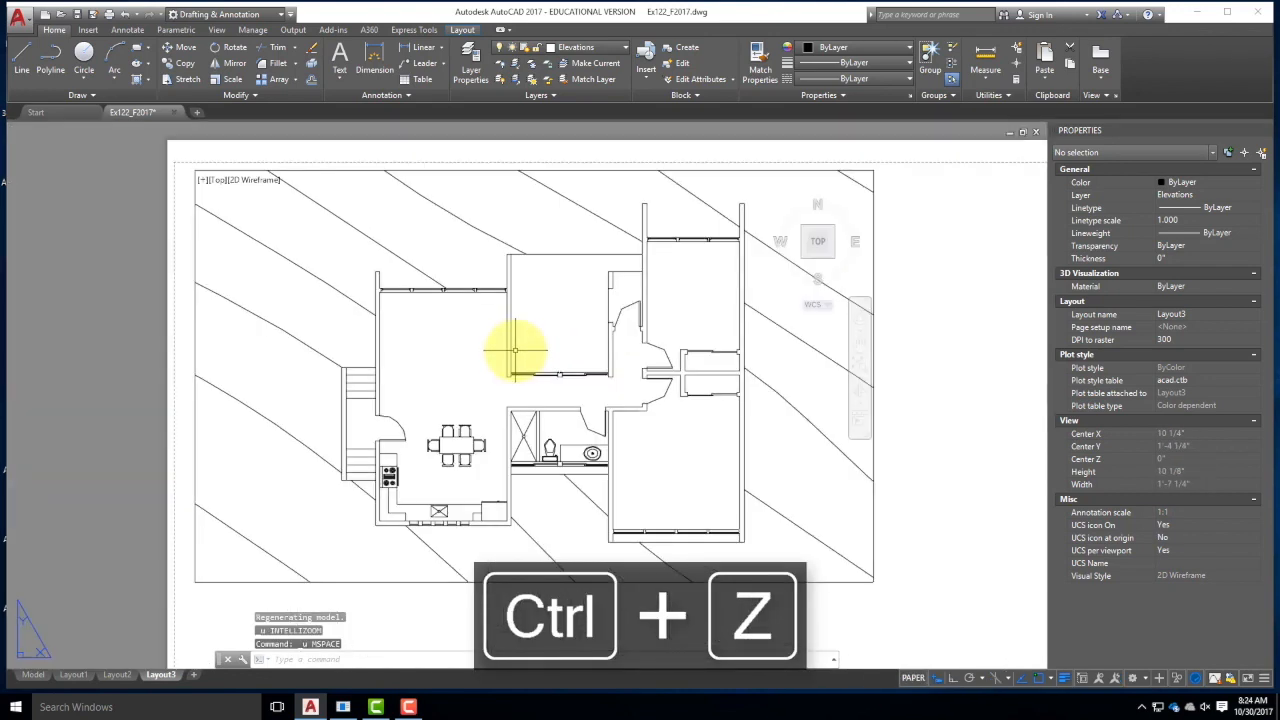
- Set Display locked to Yes for the floor plan viewport and deselect it
left_click(873, 236)
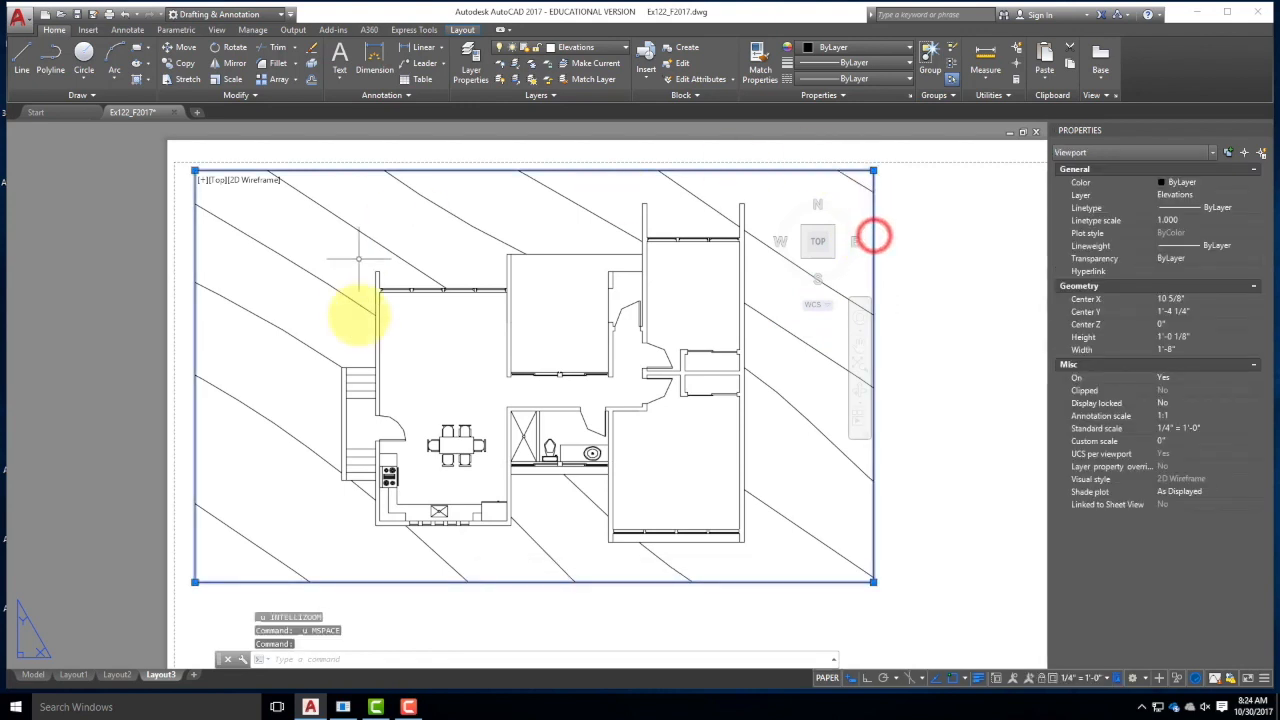
left_click(1195, 403)
left_click(1195, 403)
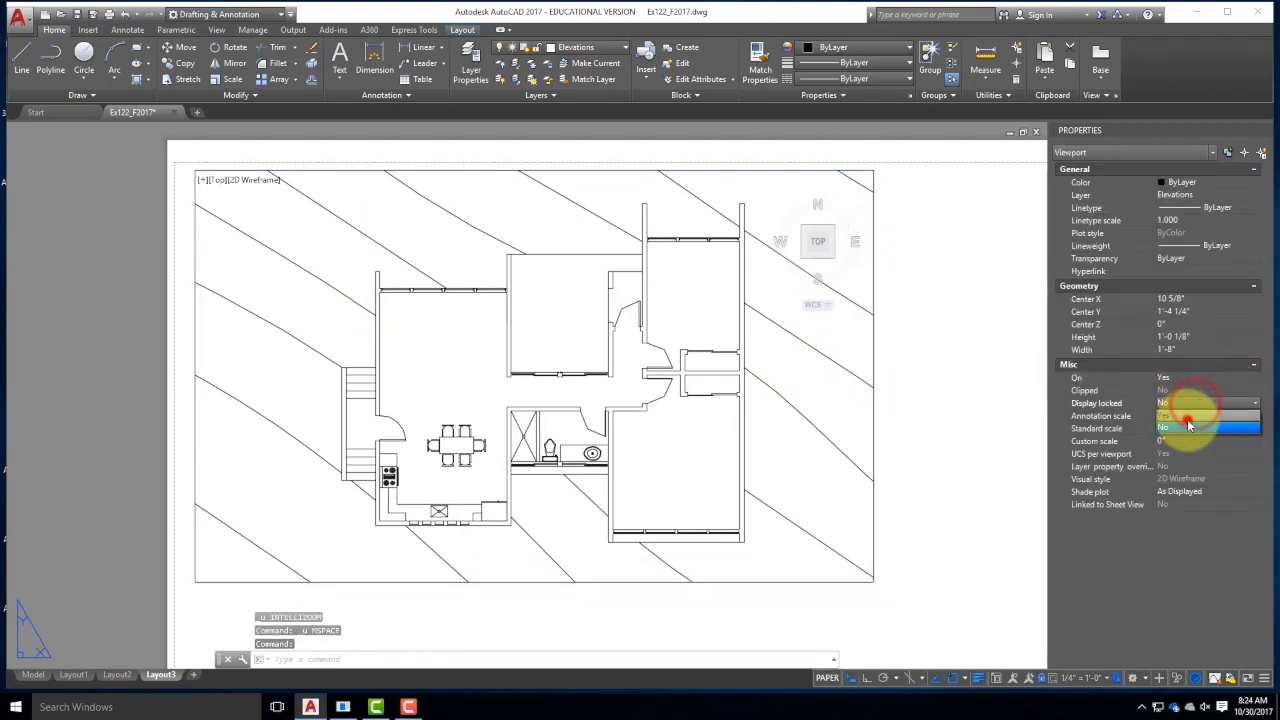
left_click(1186, 420)
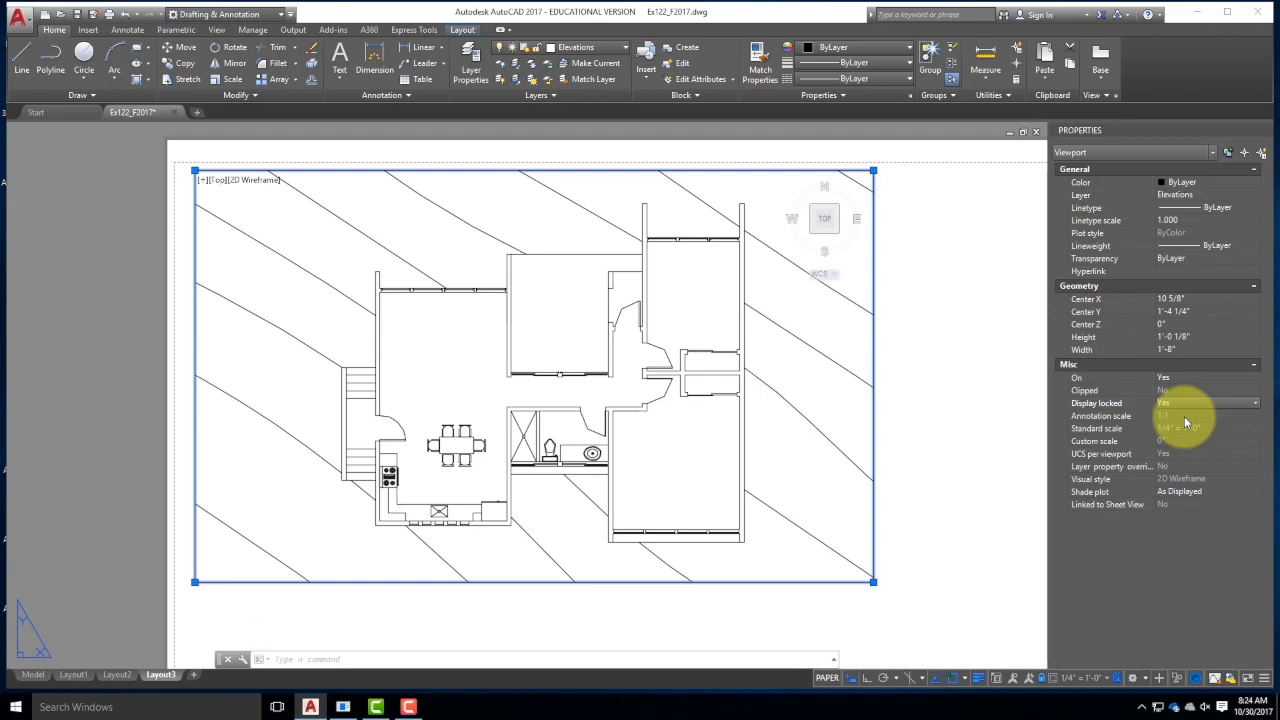
scroll(165, 300, "down", 3)
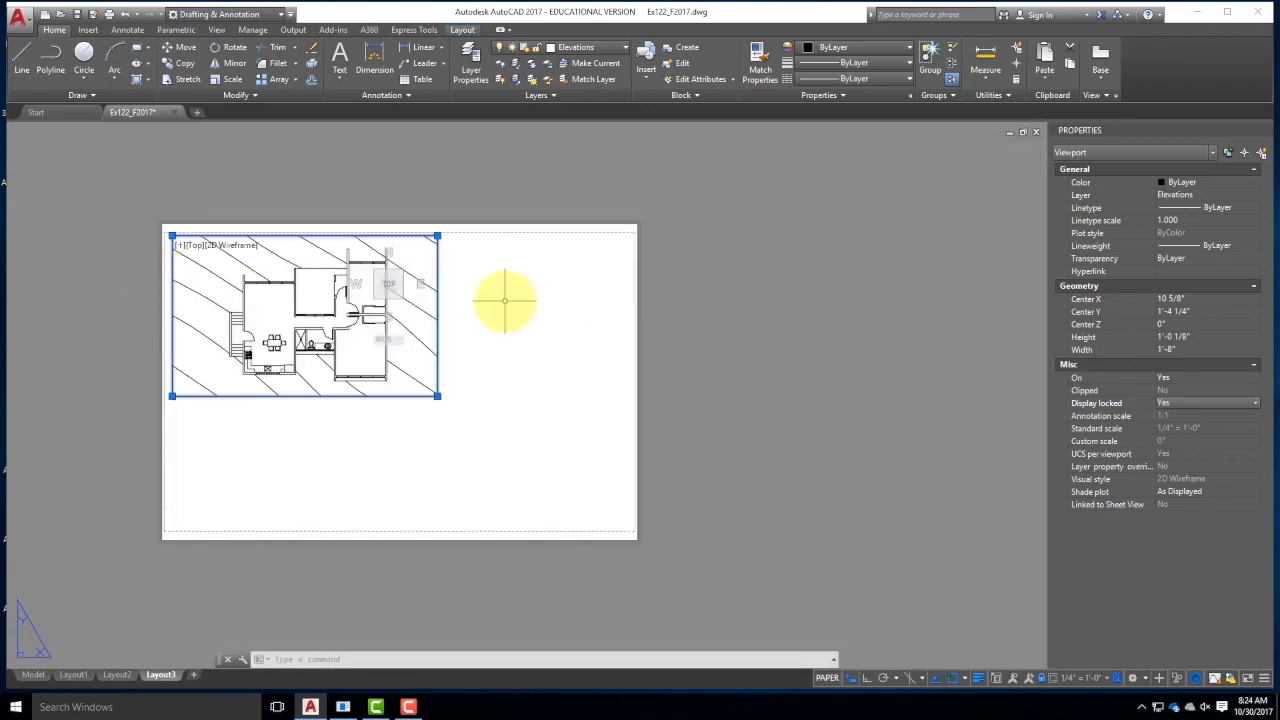
key("Escape")
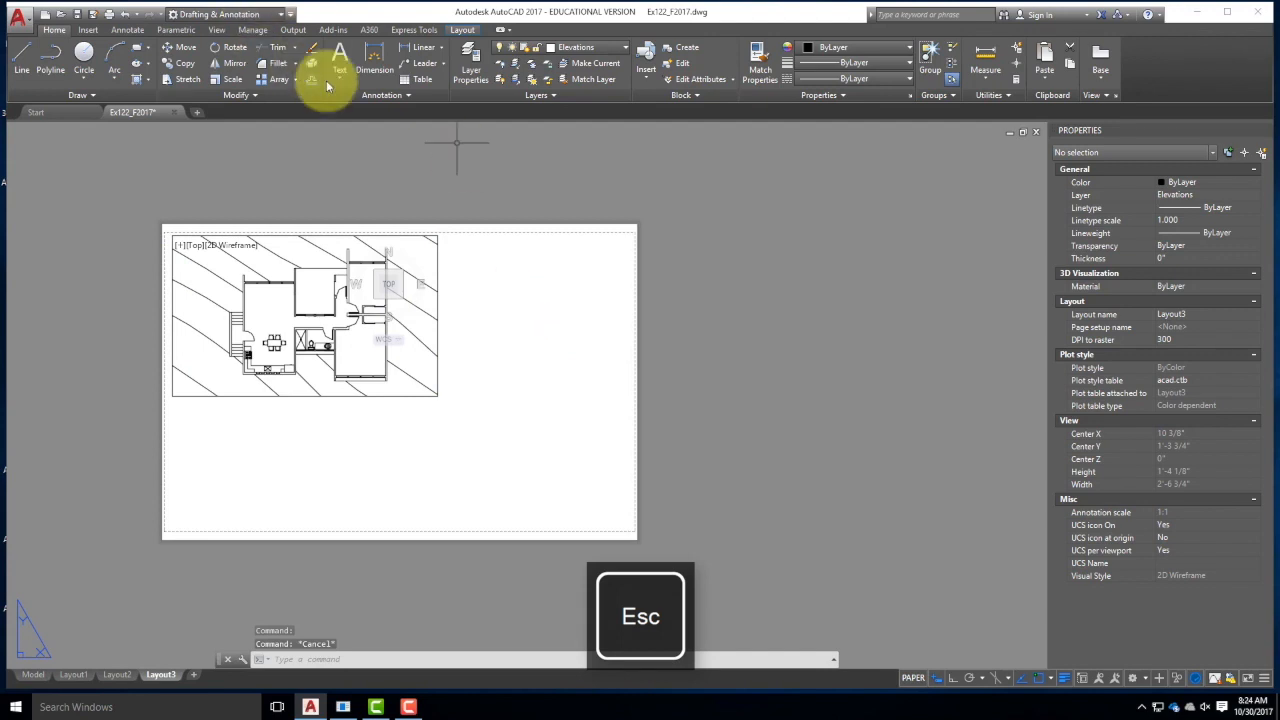
left_click(215, 30)
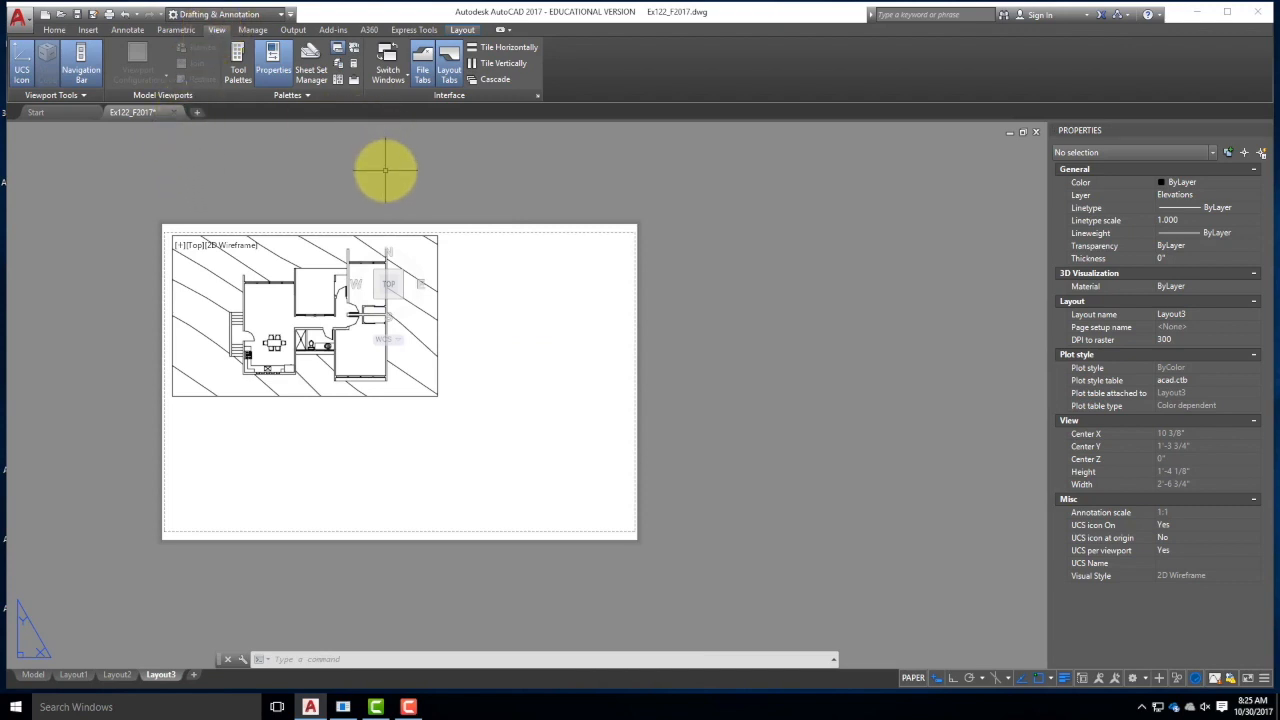
left_click(80, 97)
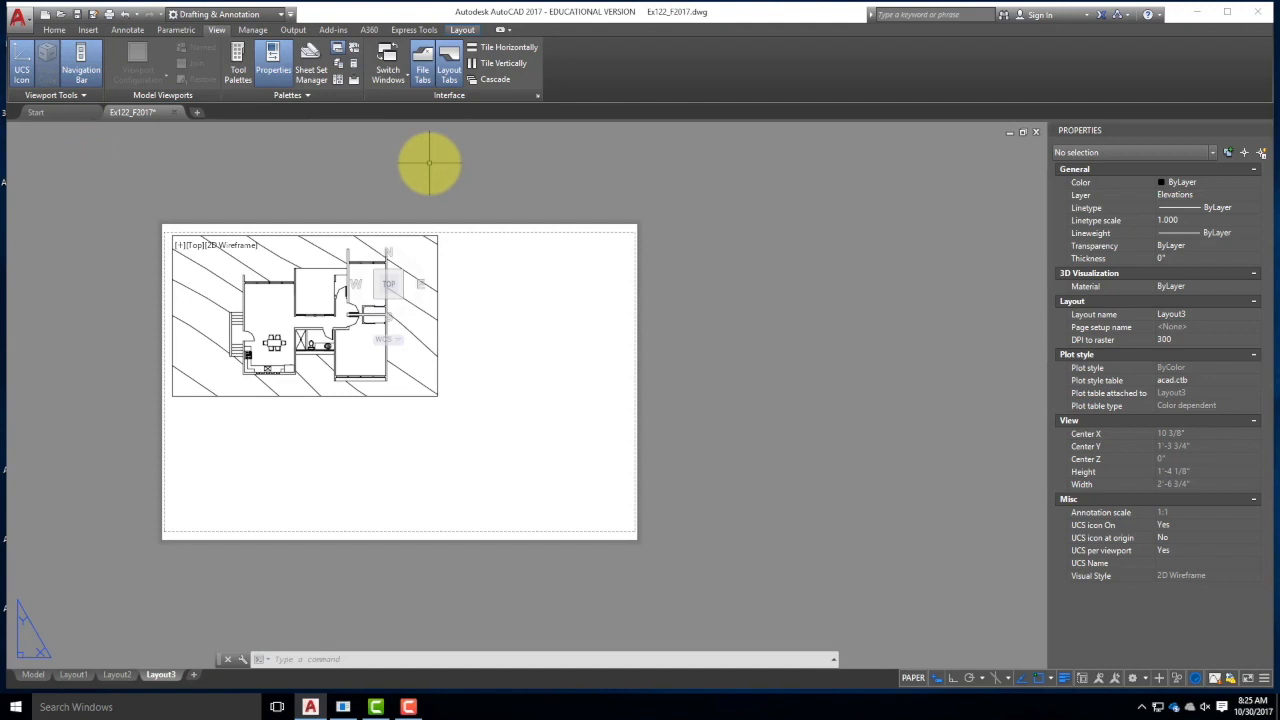
left_click(462, 30)
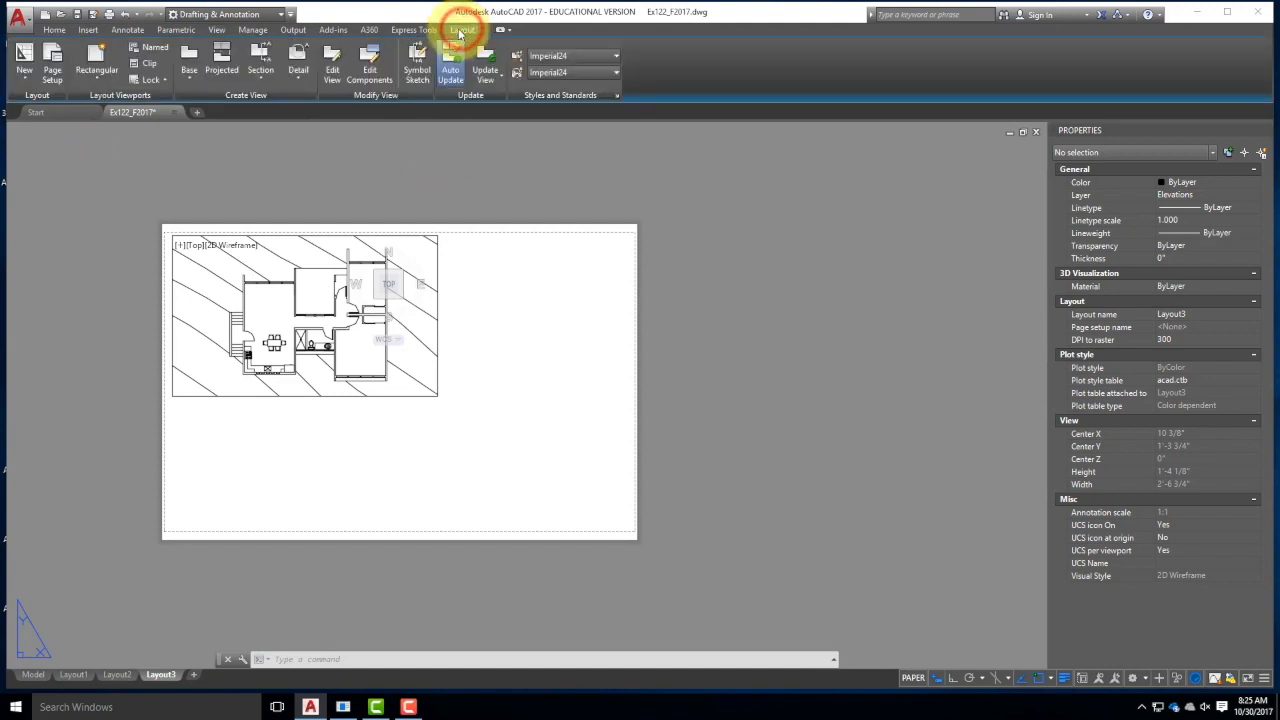
left_click(216, 31)
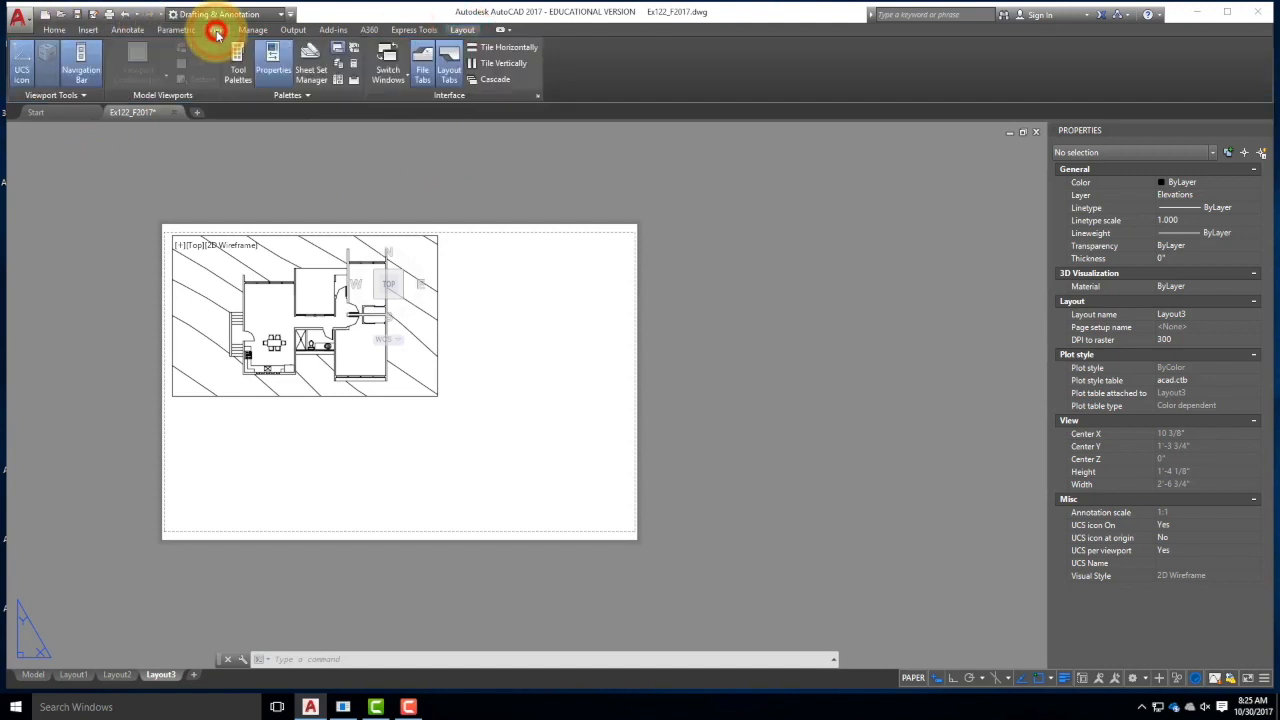
- Create a rectangular viewport about 1'-6 1/2" wide and 7 3/4" high on the sheet below the floor plan viewport
left_click(470, 30)
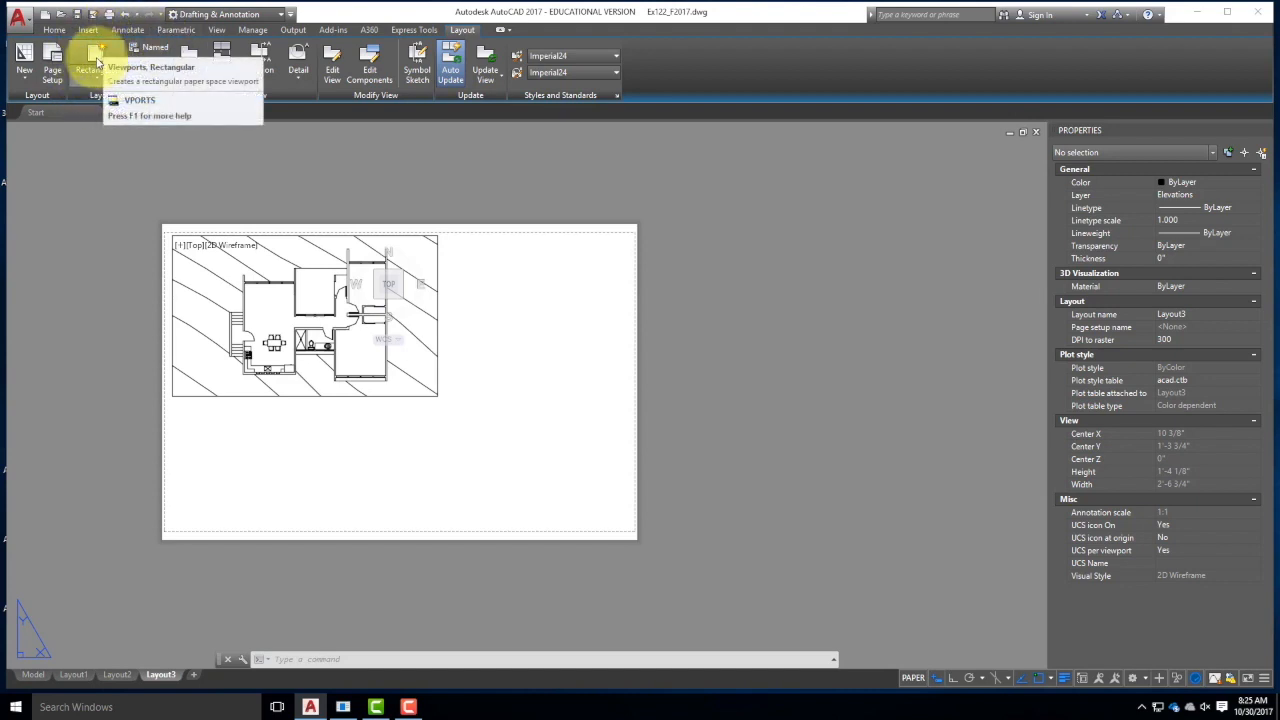
left_click(95, 62)
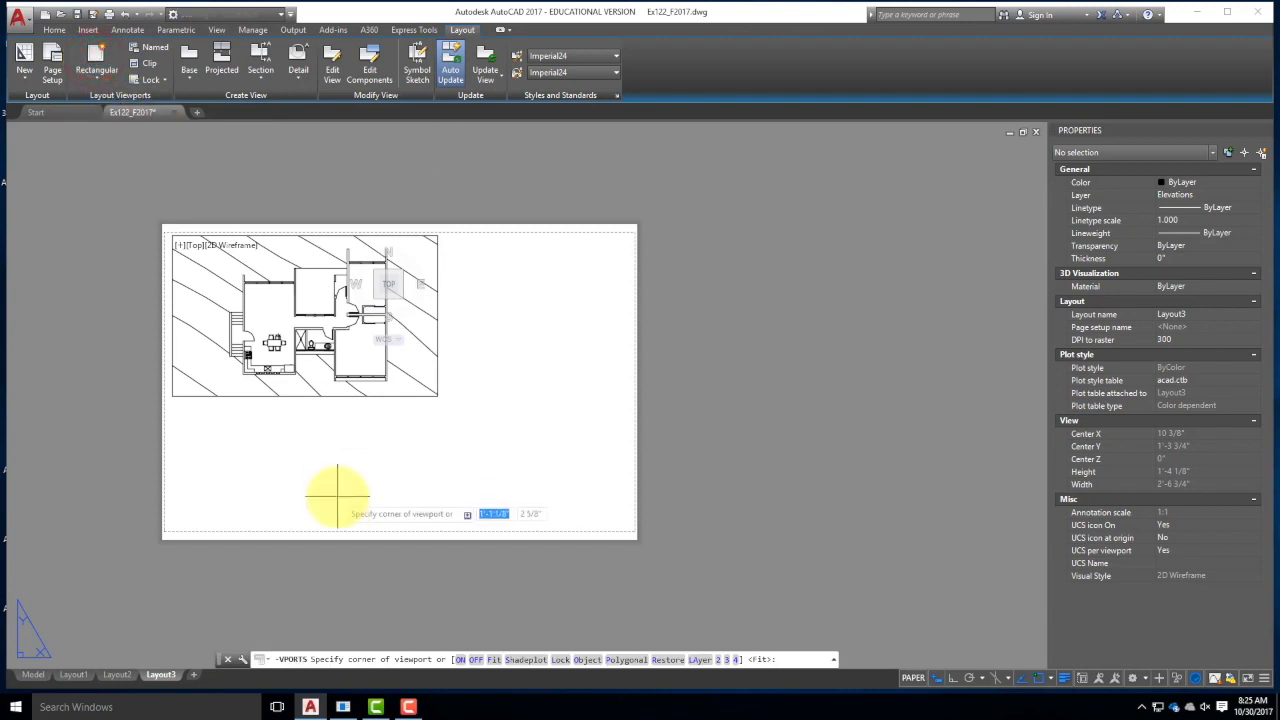
left_click(174, 412)
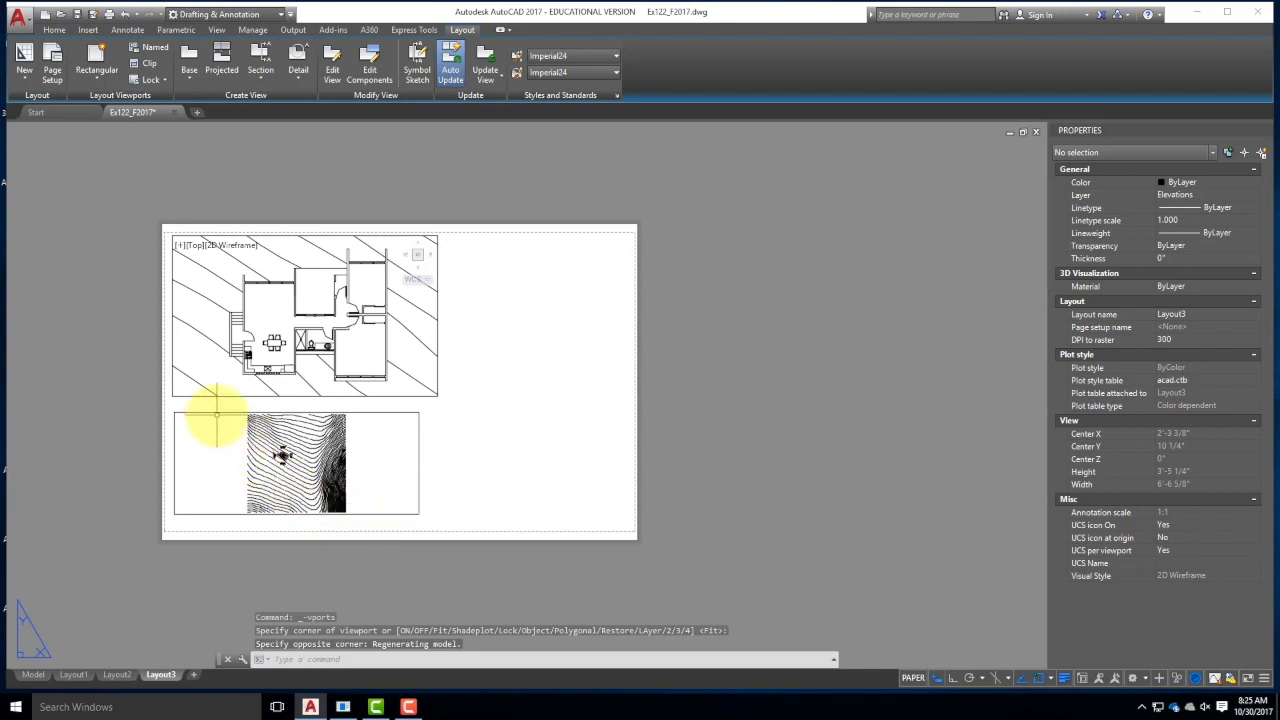
- Activate the new lower viewport, zoom in on the building elevation below the plan, and return to paper space
left_click(215, 414)
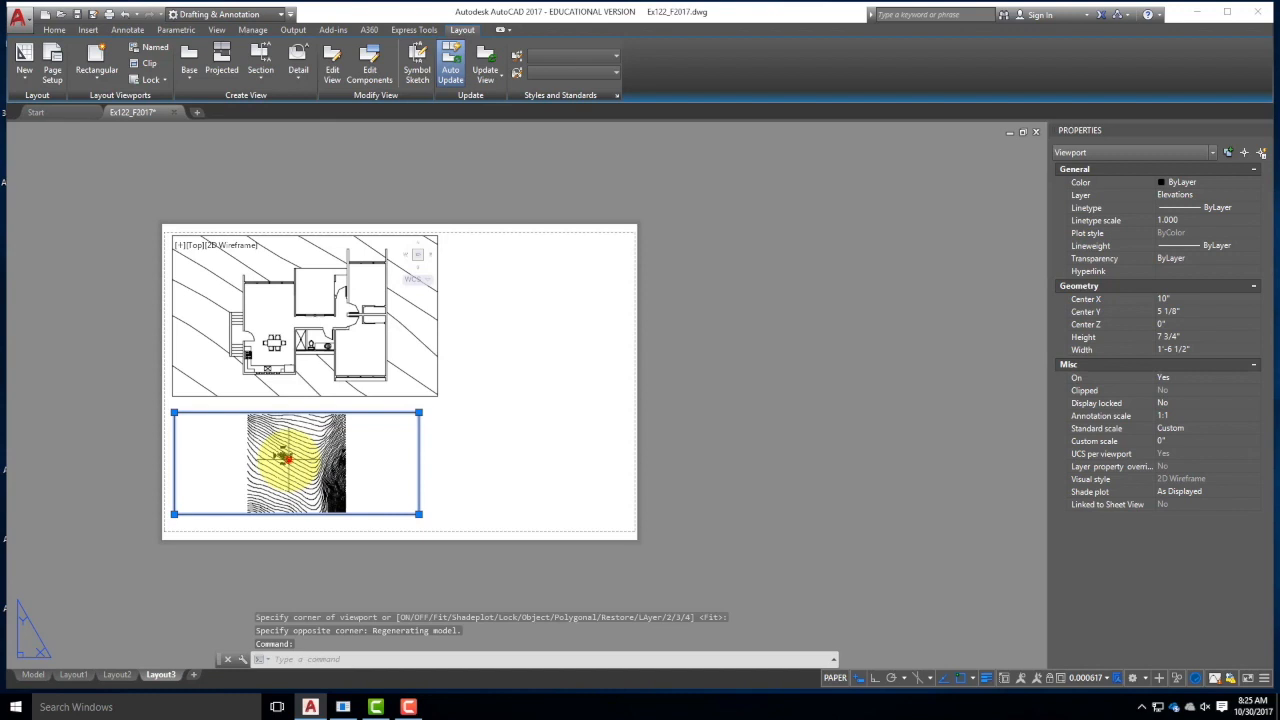
double_click(285, 457)
scroll(290, 460, "up", 5)
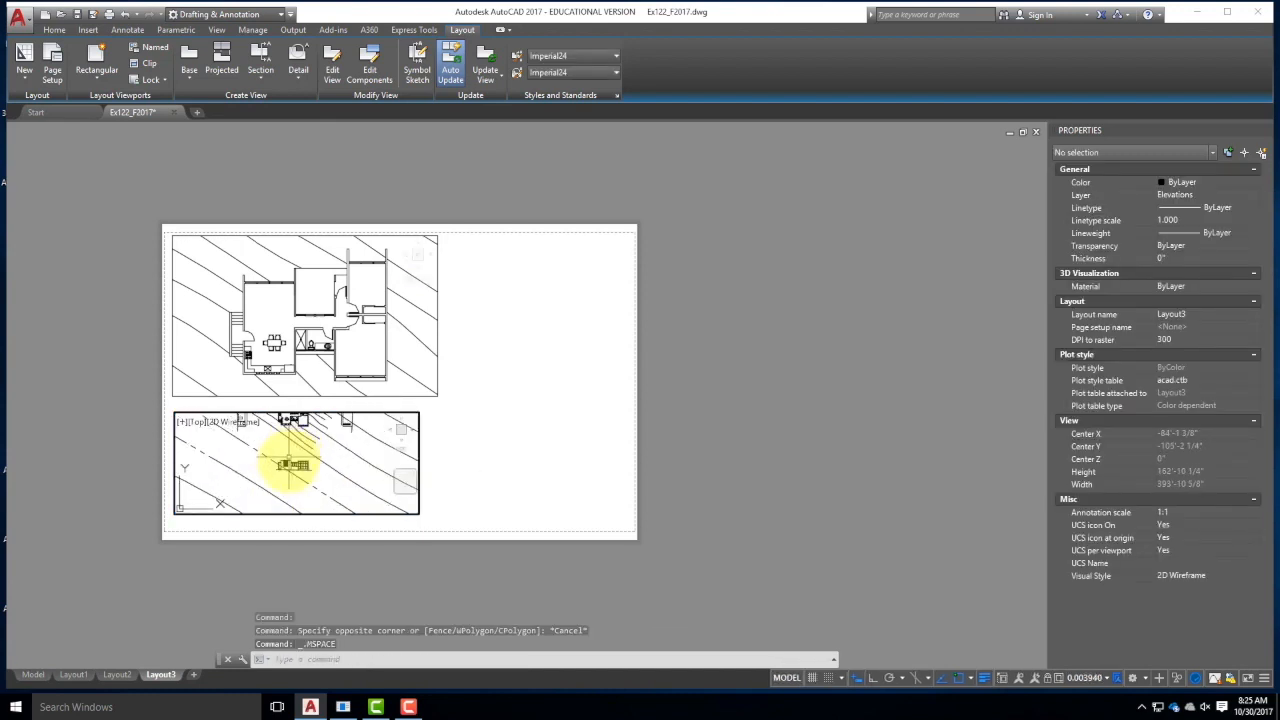
scroll(292, 462, "up", 4)
scroll(318, 498, "up", 2)
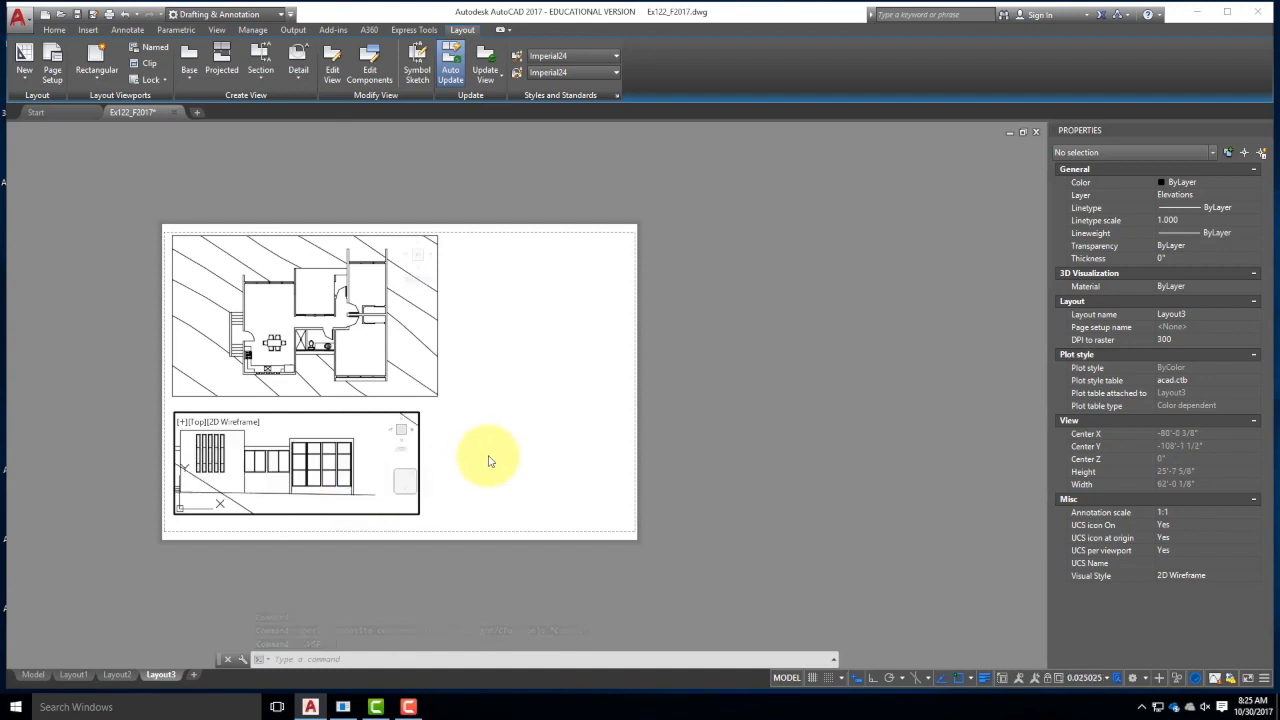
double_click(487, 455)
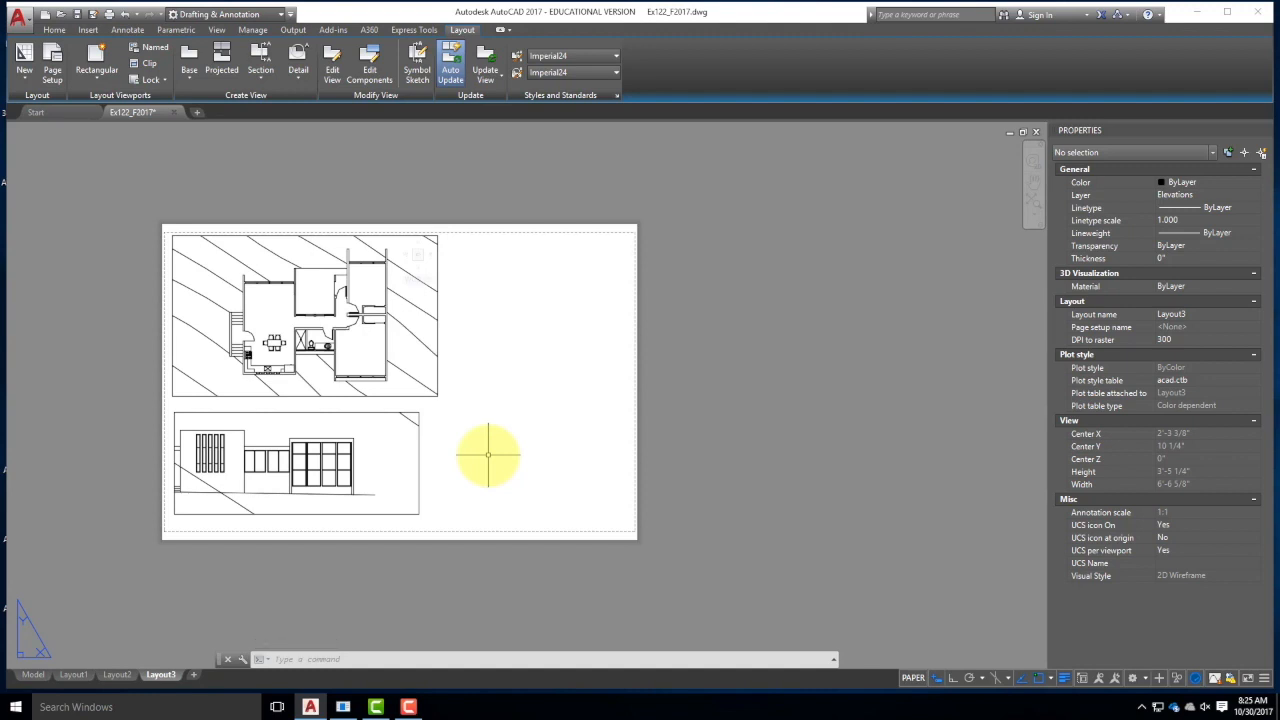
- Set the elevation viewport's standard scale to 1/4" = 1'-0" and its Display locked to Yes
left_click(418, 455)
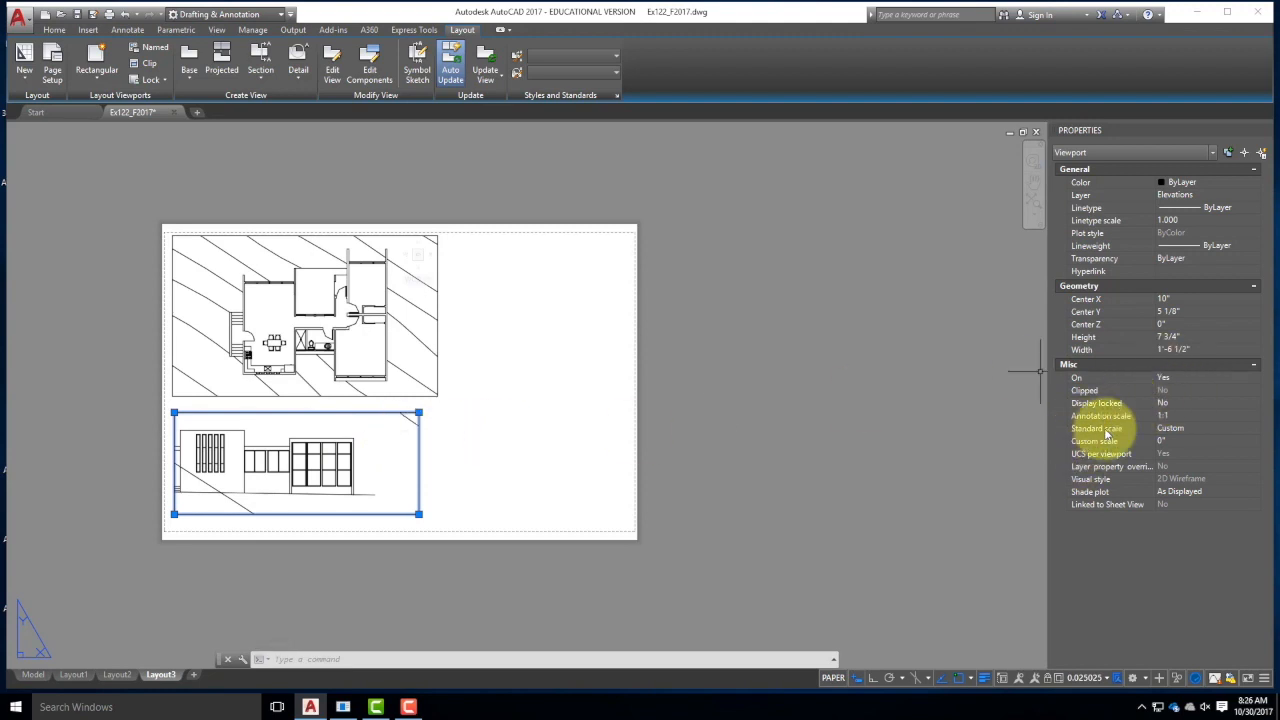
left_click(1181, 430)
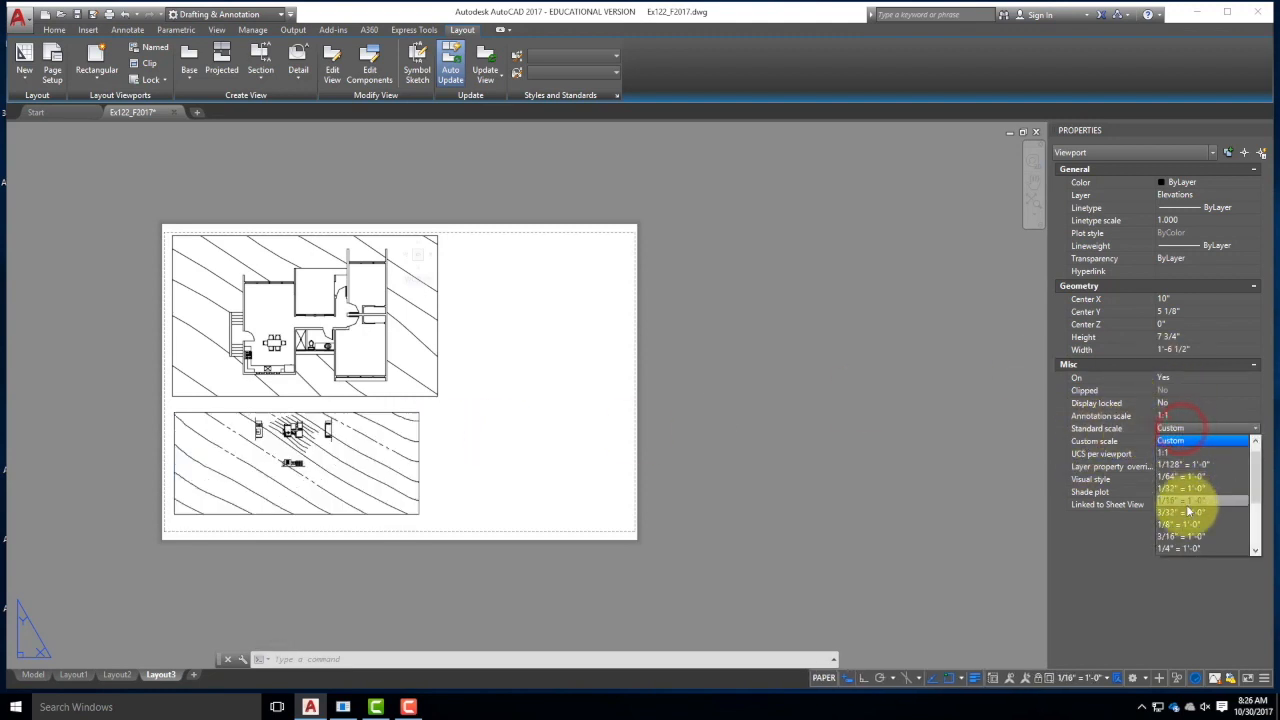
left_click(1183, 549)
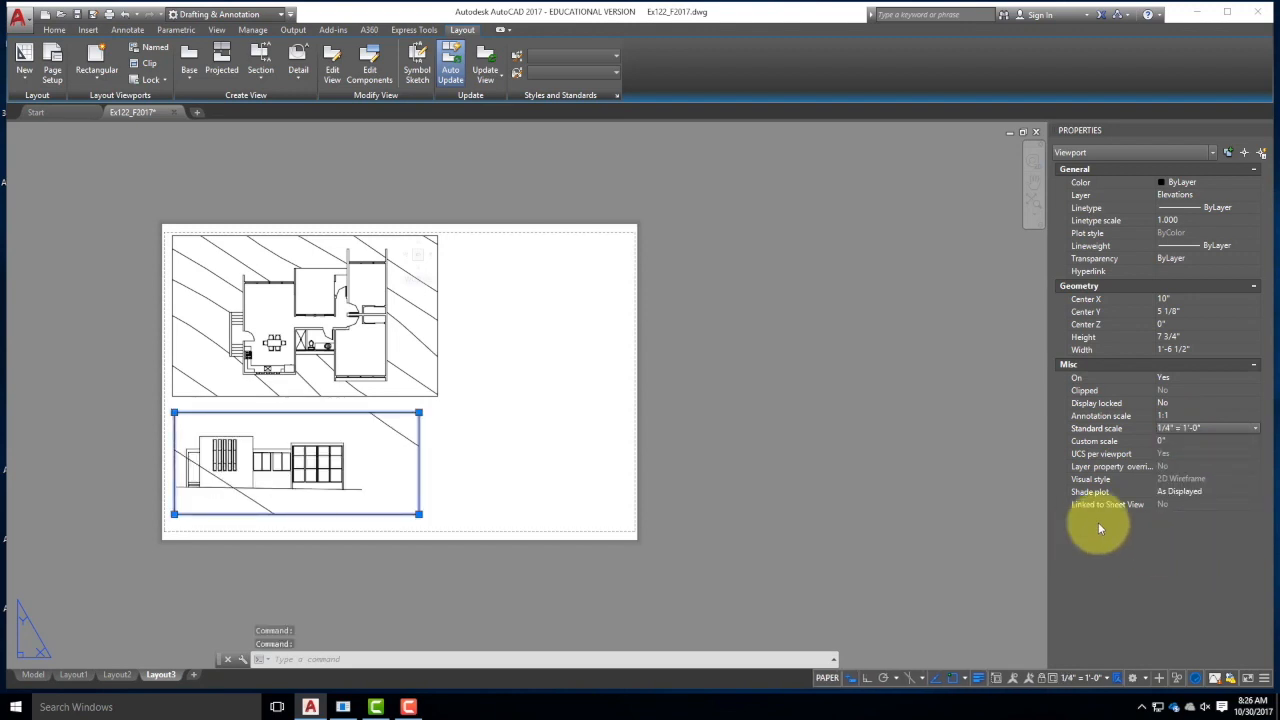
left_click(1182, 403)
left_click(1182, 403)
left_click(1180, 415)
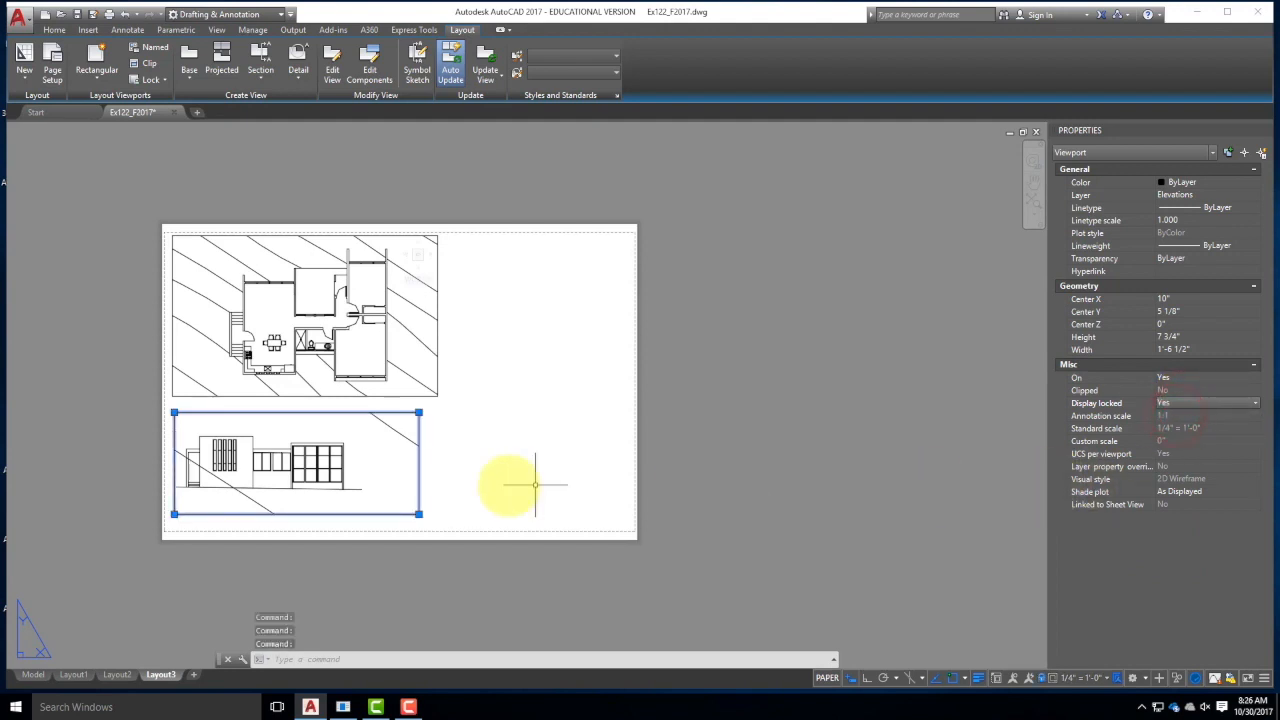
key("Escape")
- With Ortho on, draw a vertical ray from the floor plan's lower-right exterior wall corner down through the elevation viewport
scroll(143, 459, "up", 3)
scroll(445, 485, "down", 1)
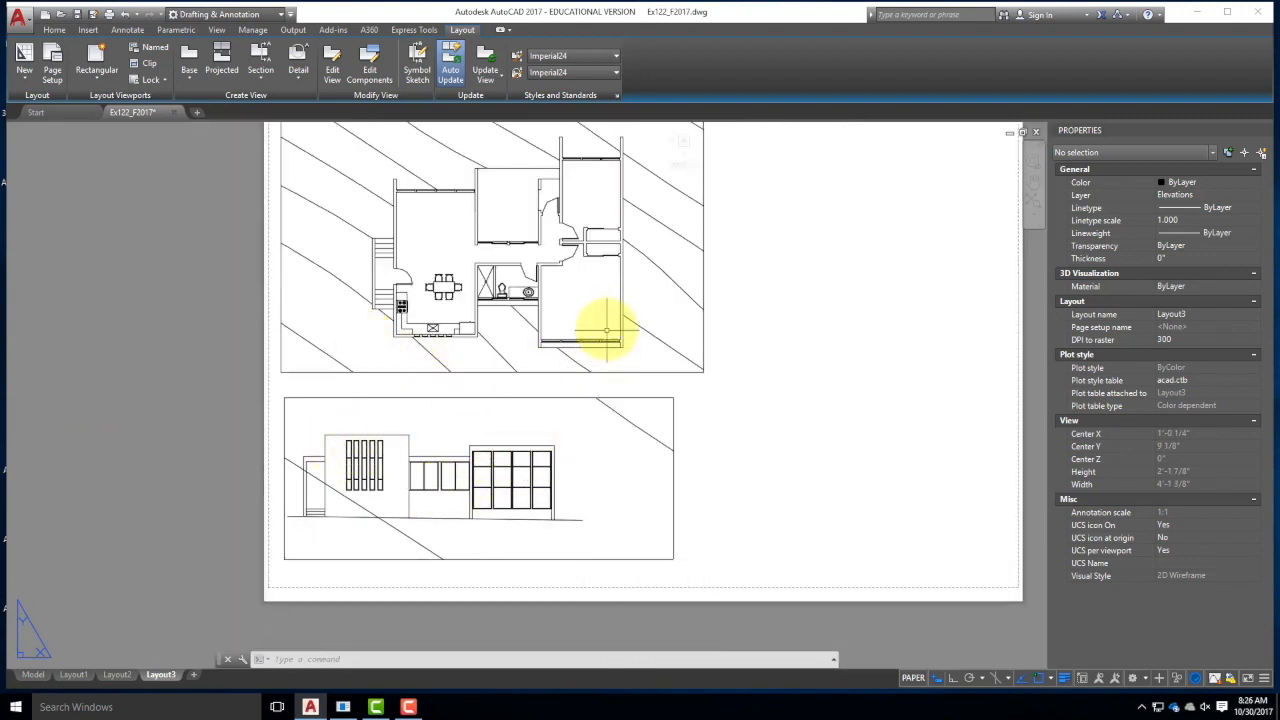
key("Escape")
key("Escape")
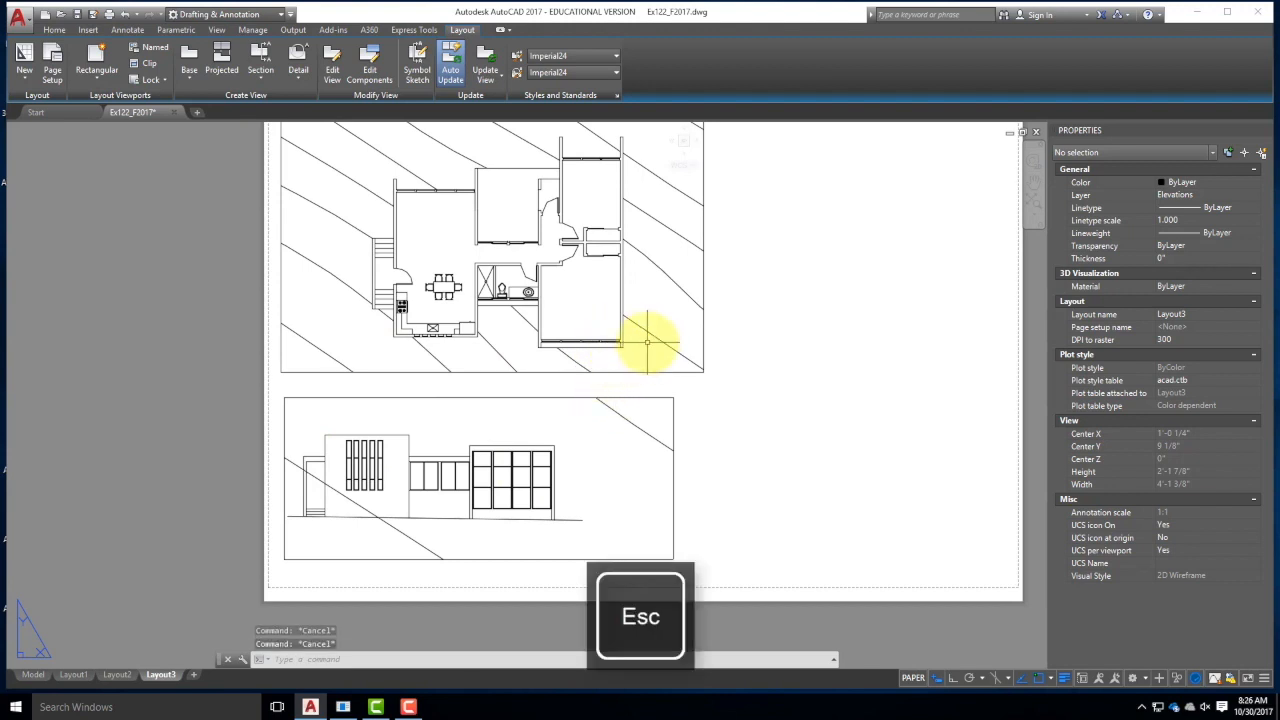
key("Return")
left_click(623, 346)
key("F8")
left_click(941, 680)
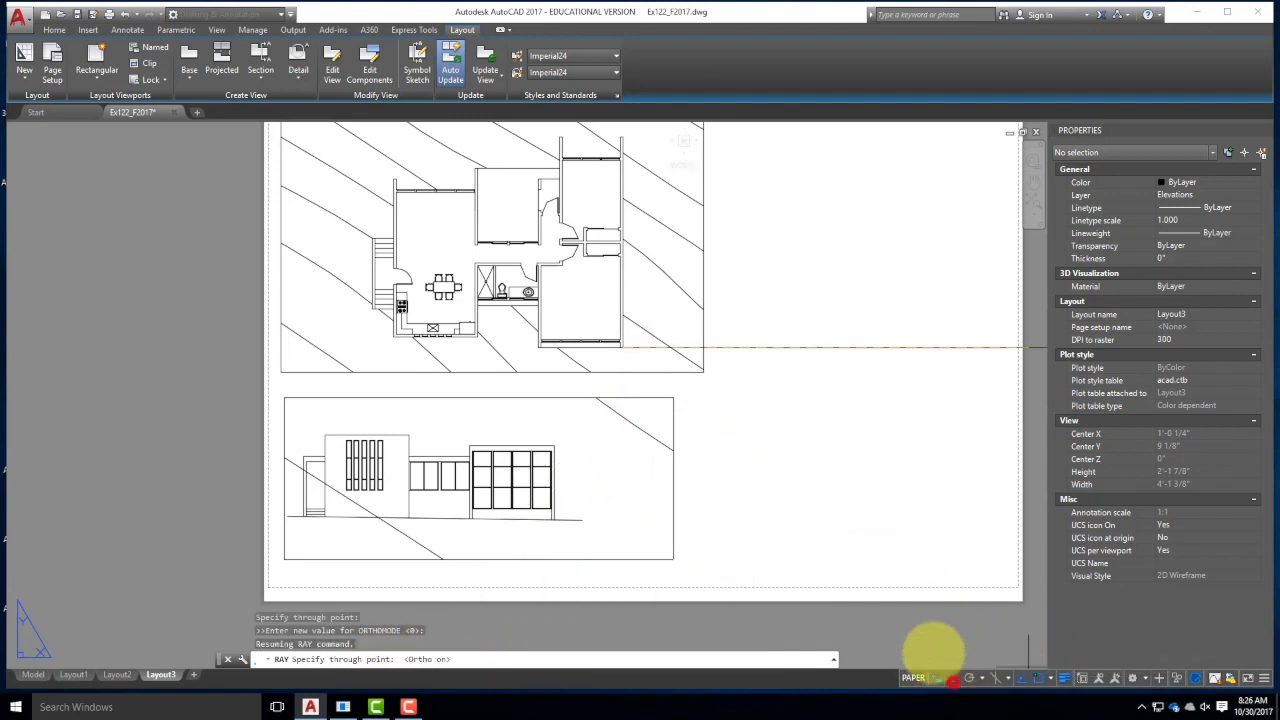
left_click(609, 446)
key("Return")
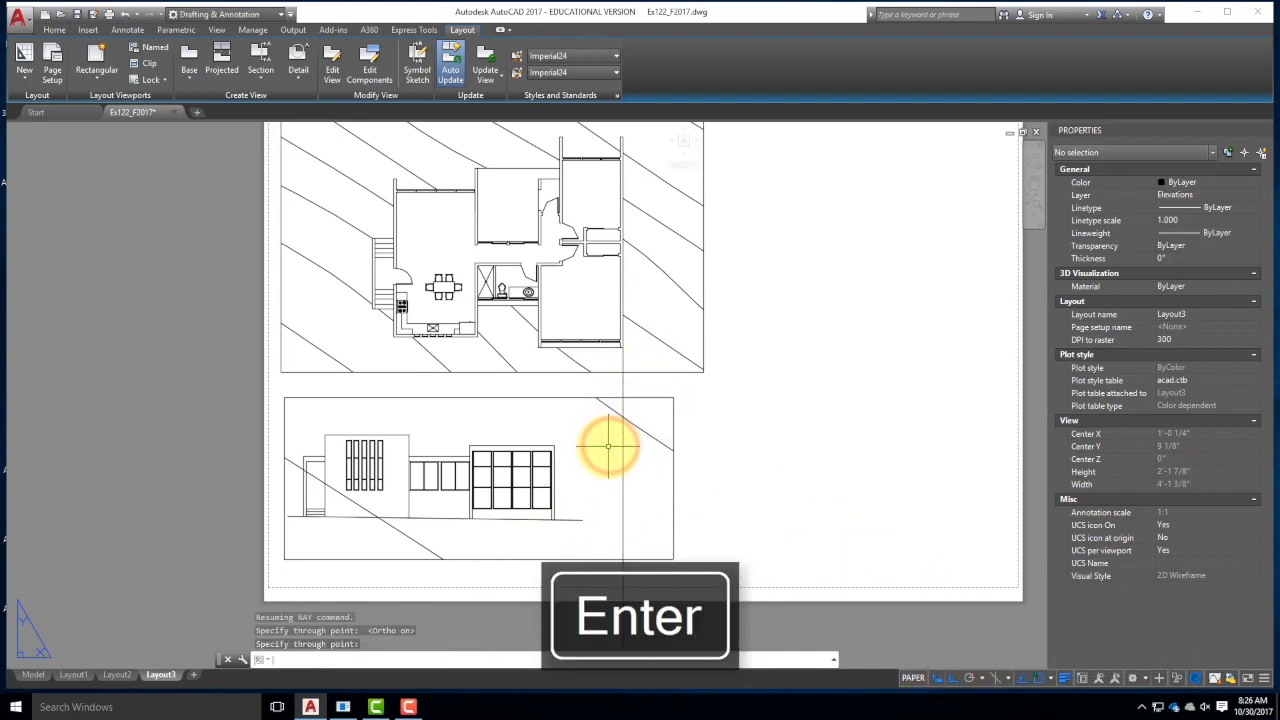
- Move the elevation viewport horizontally from the elevation's lower-right wall corner to the vertical ray
left_click(686, 475)
left_click(662, 434)
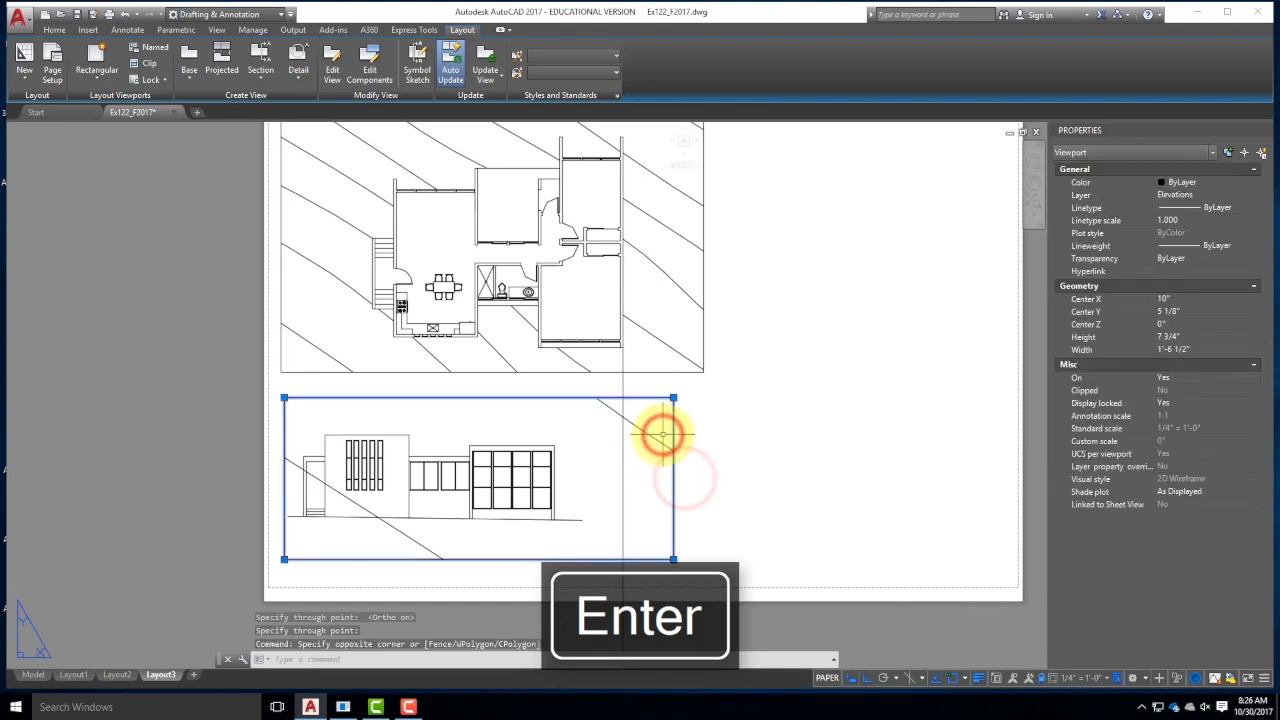
type("move")
key("Return")
scroll(565, 543, "up", 4)
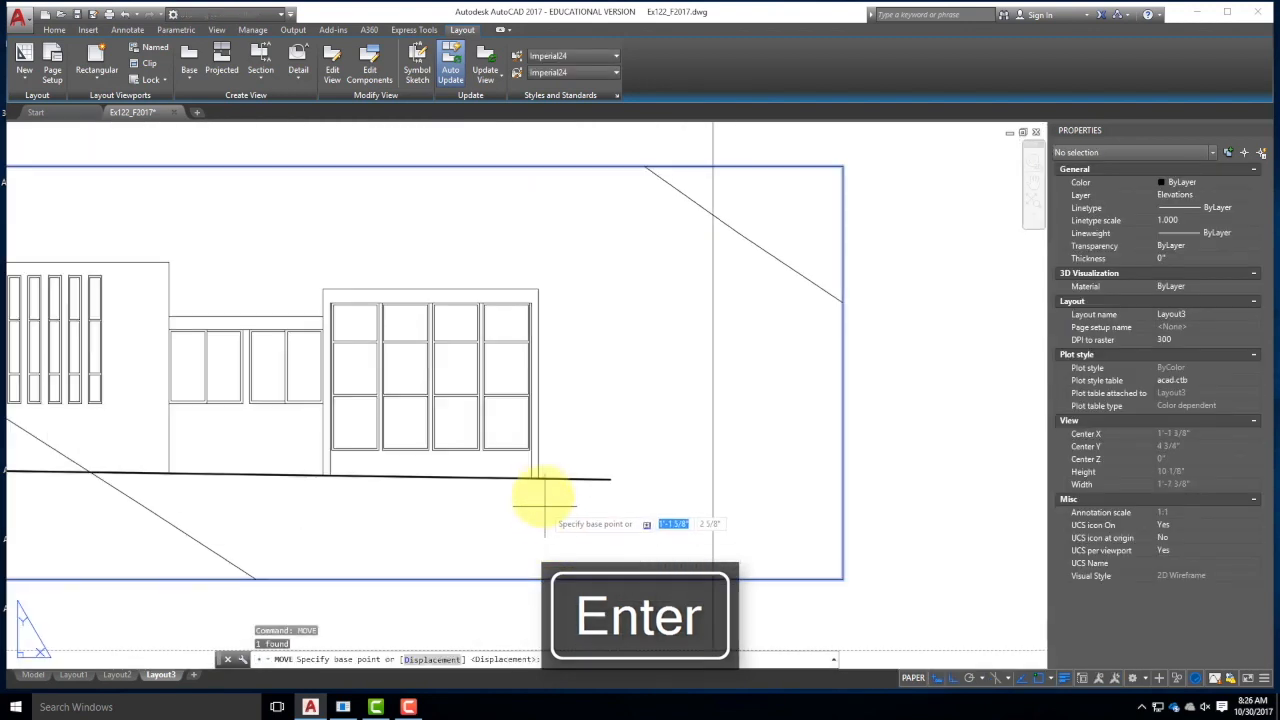
left_click(541, 476)
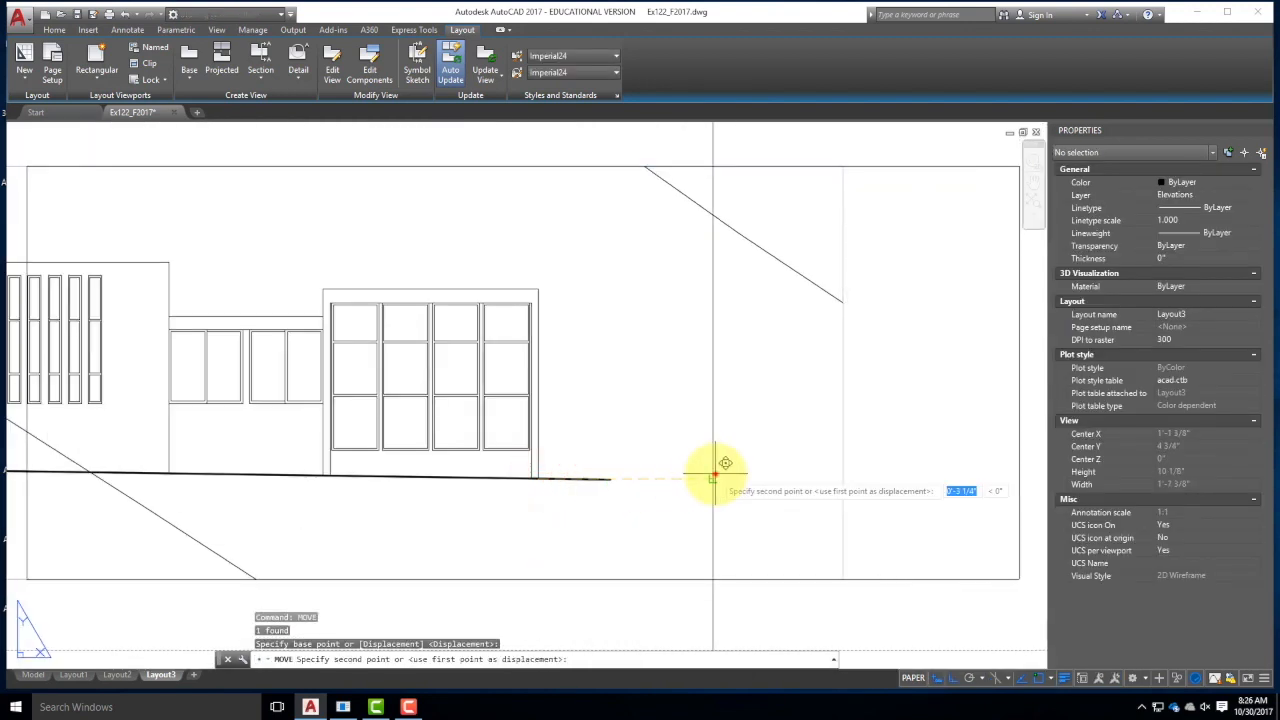
left_click(714, 476)
scroll(529, 512, "down", 8)
key("Escape")
scroll(554, 475, "up", 4)
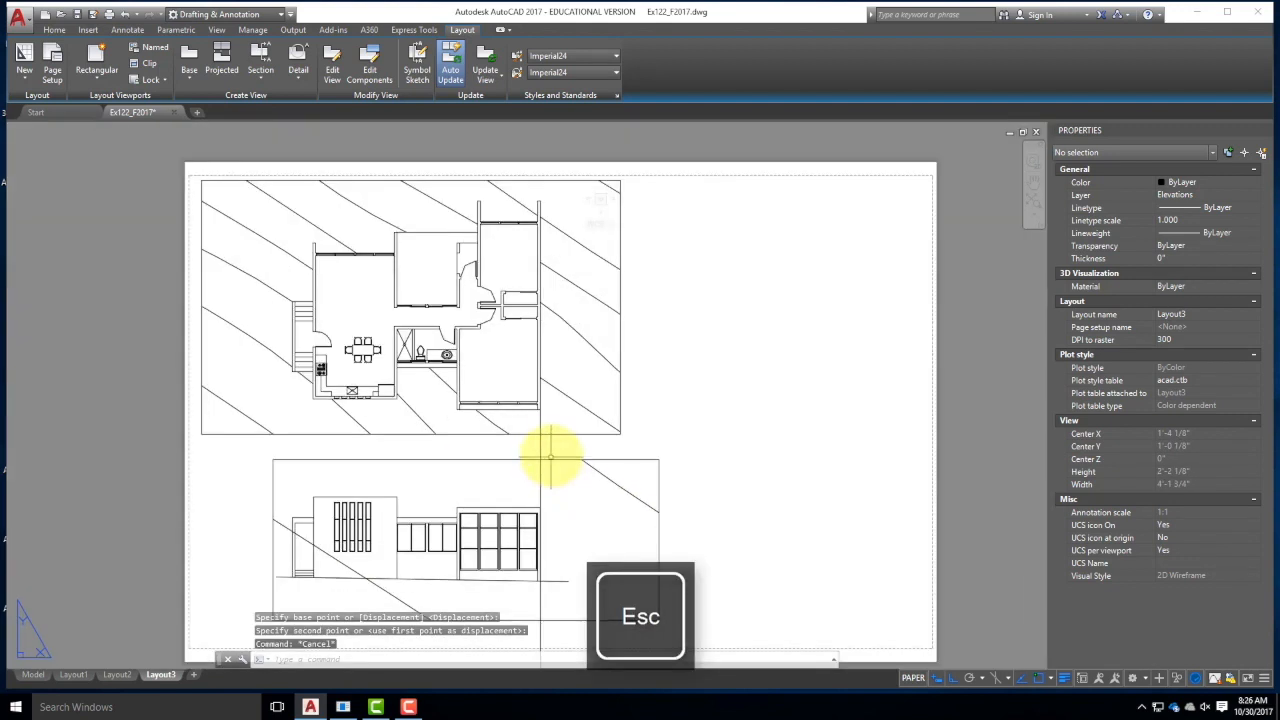
- Delete the vertical alignment ray running down from the floor plan
left_click(550, 458)
left_click(514, 443)
key("Delete")
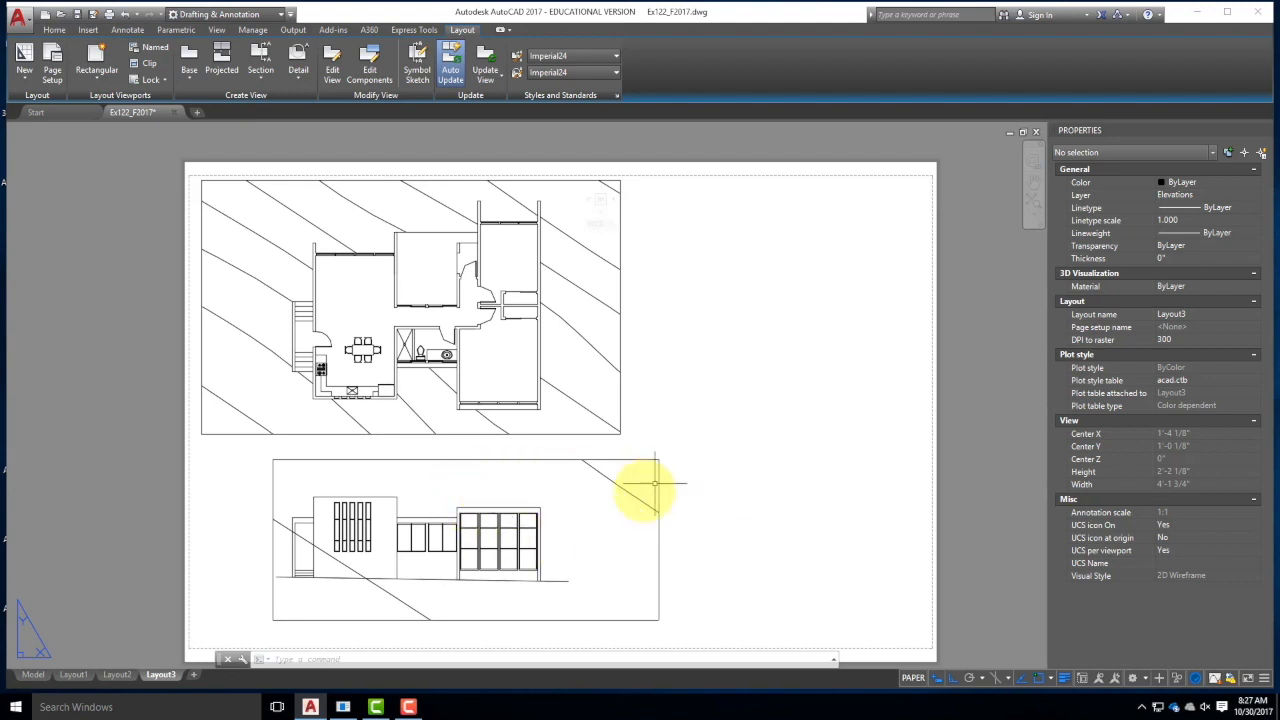
- Erase the contour line at the upper right of the elevation viewport from model space, undo the erasure, and return to paper space
double_click(617, 500)
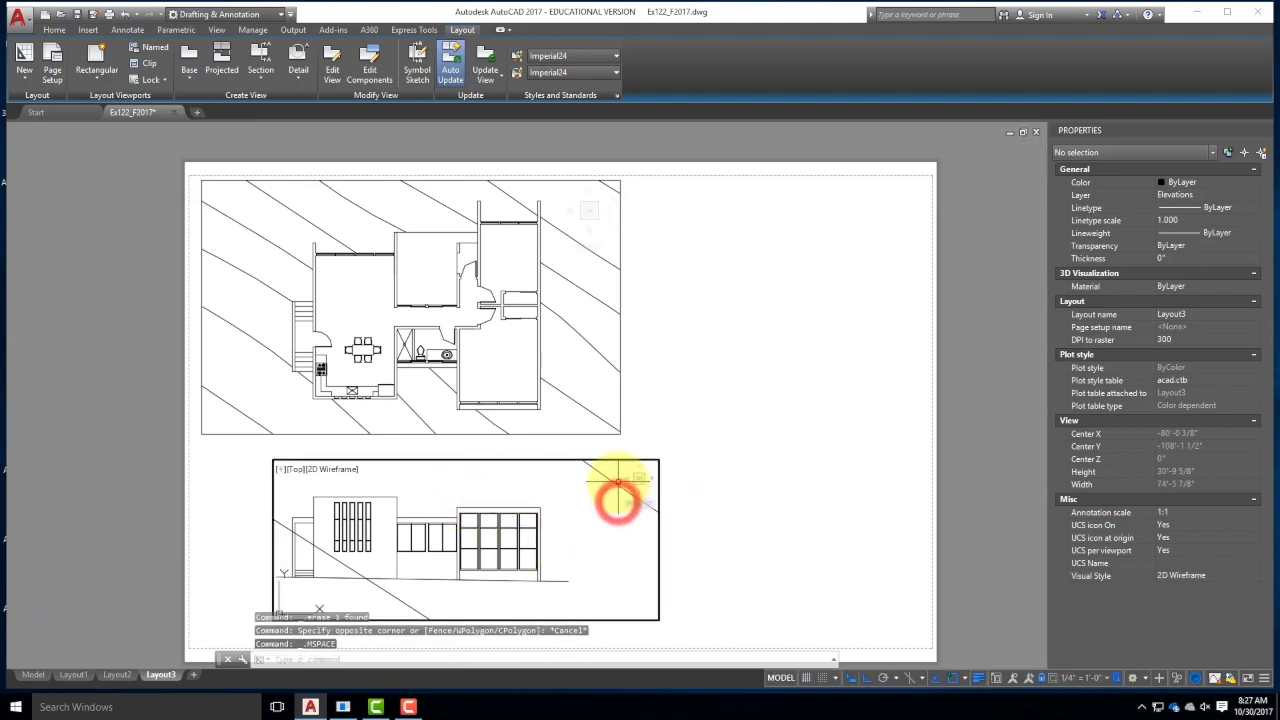
left_click(618, 482)
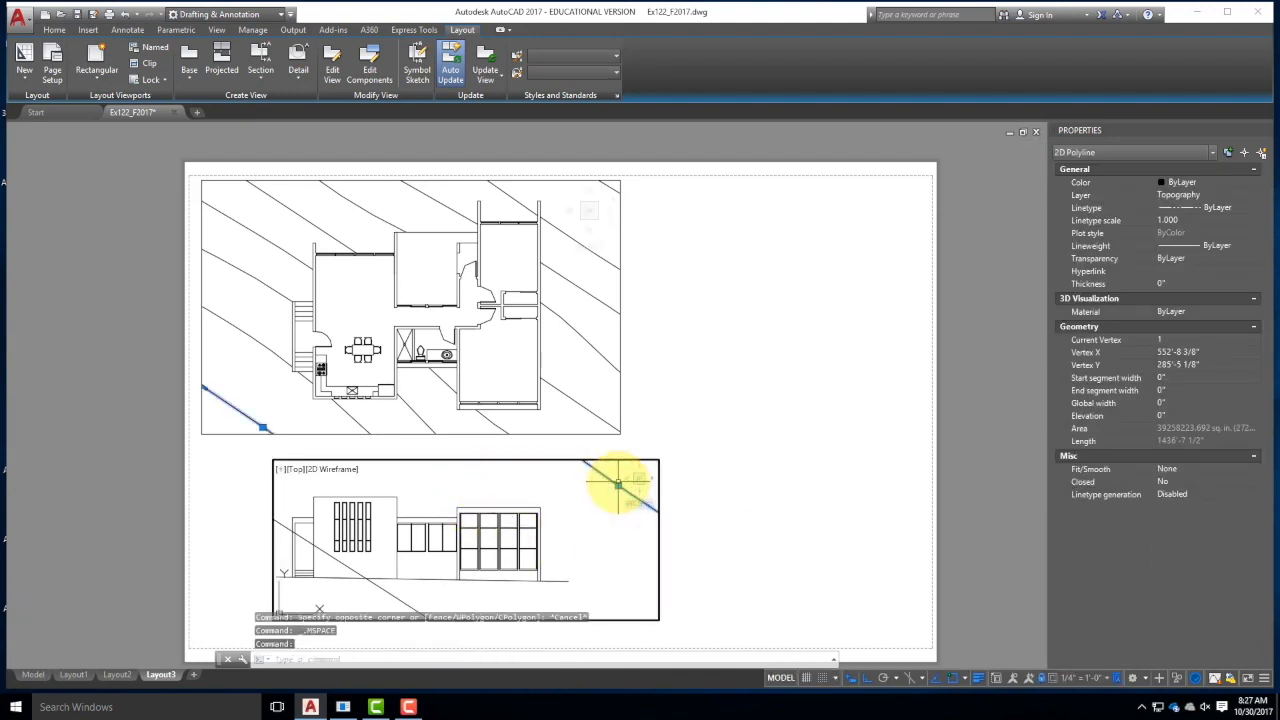
key("Delete")
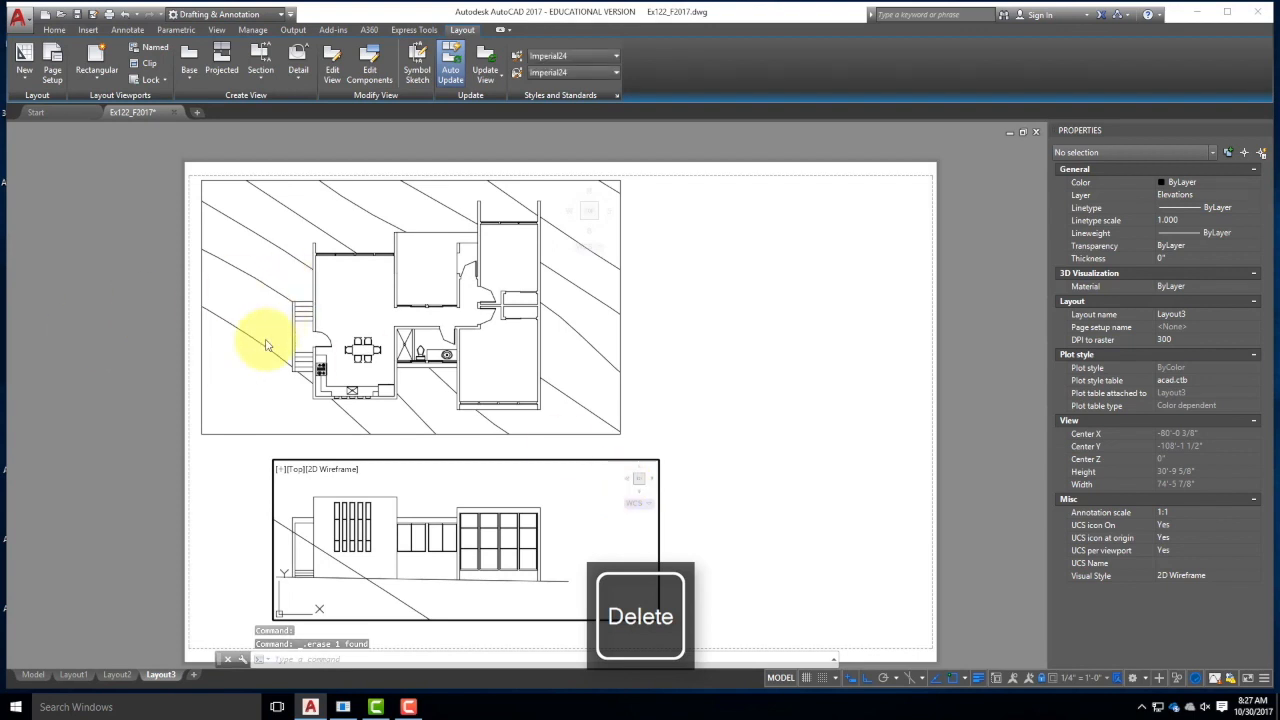
key("ctrl+z")
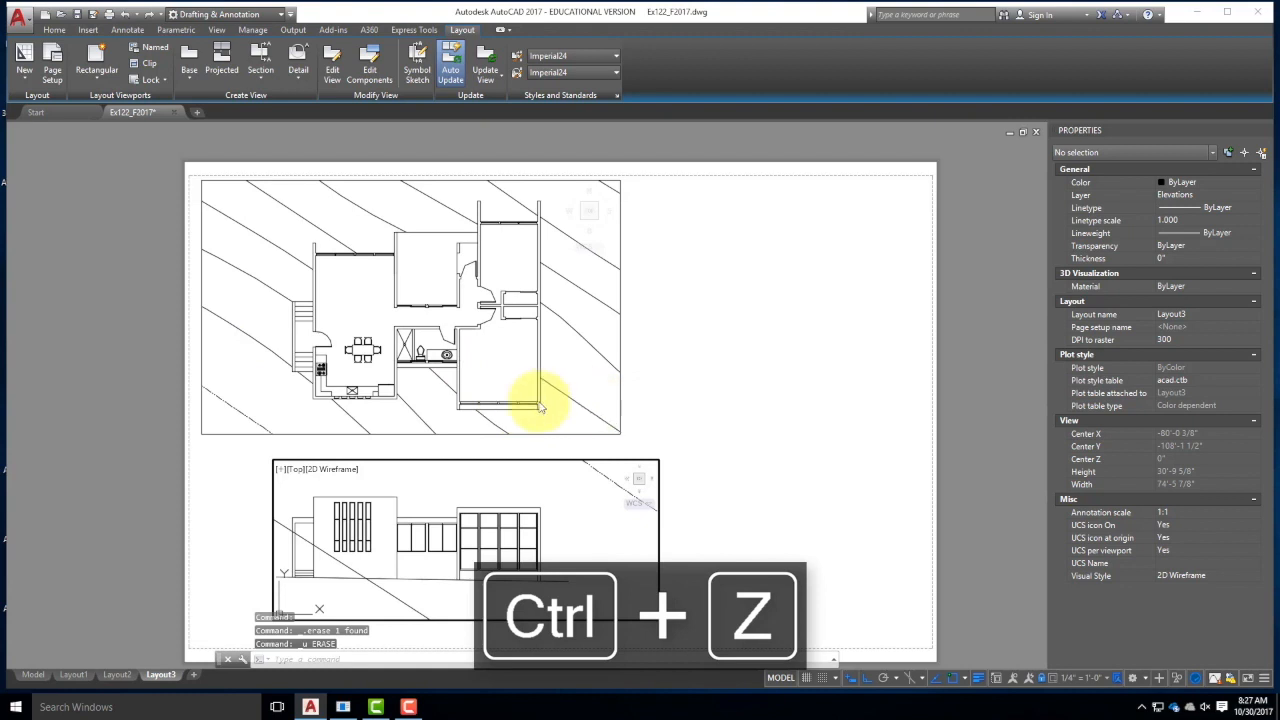
double_click(797, 443)
- Freeze the Topography layer in the elevation viewport only, return to paper space, and close the layer manager
double_click(608, 477)
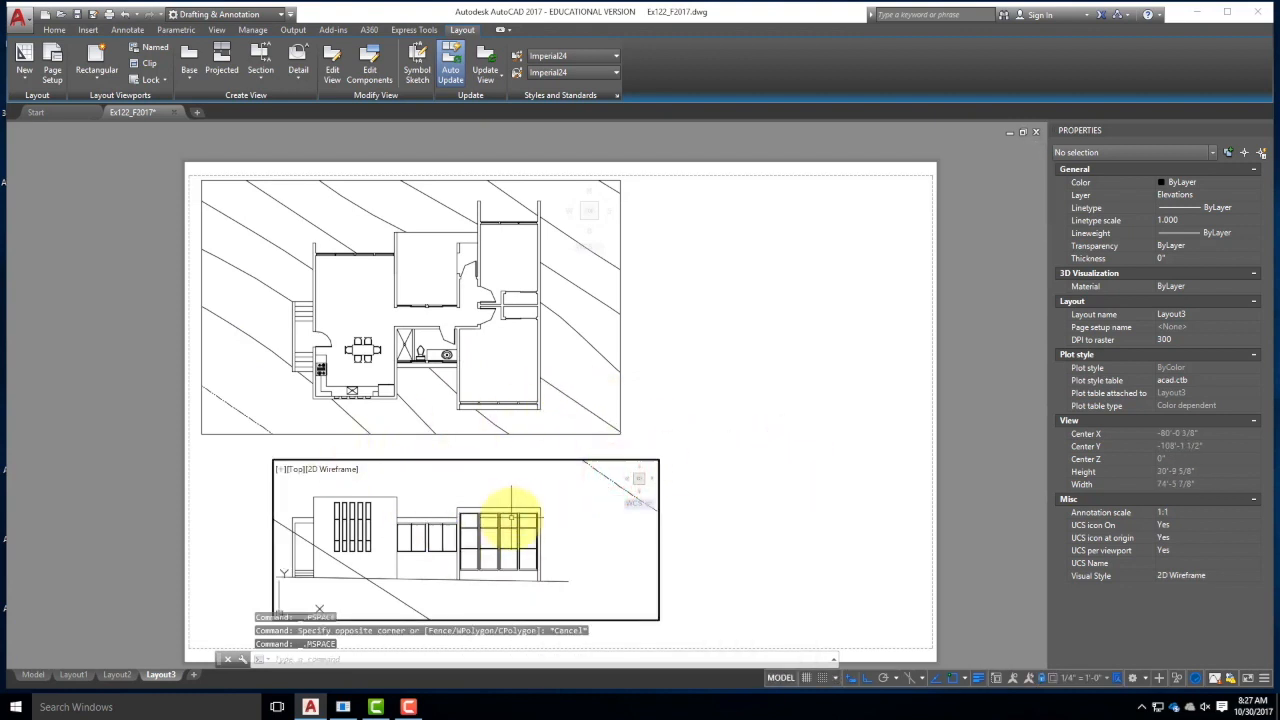
left_click(54, 30)
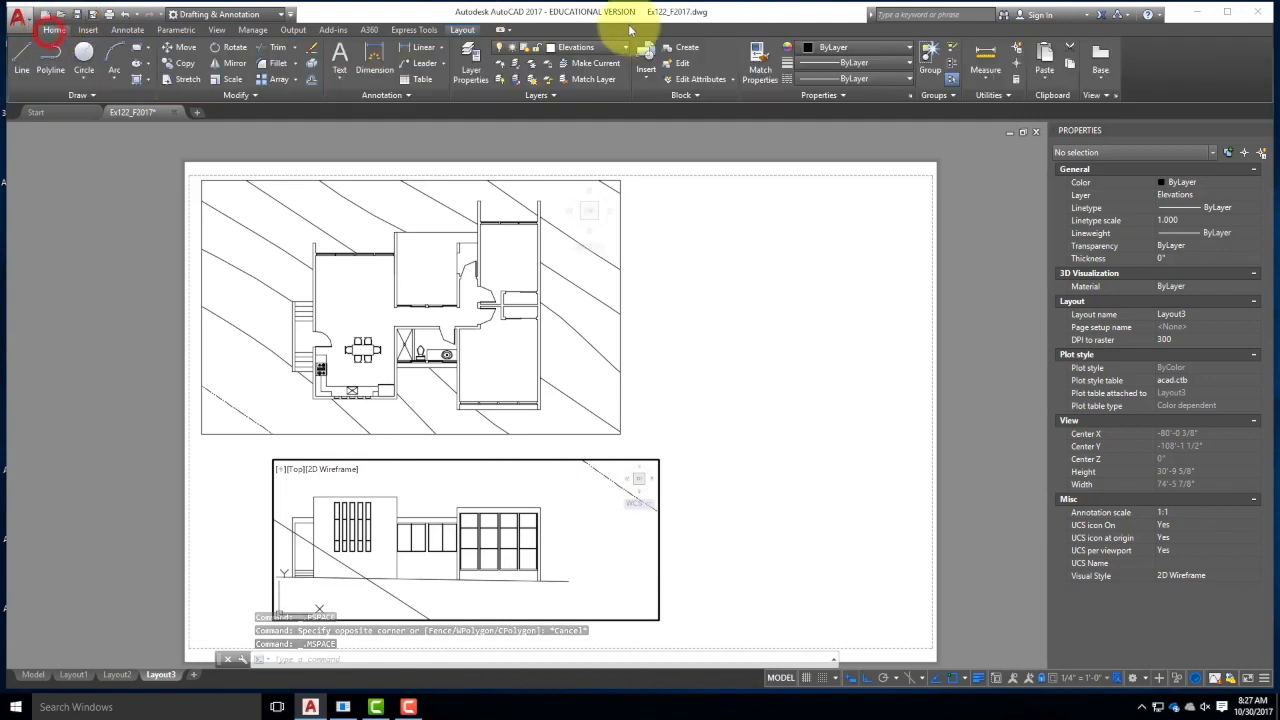
left_click(483, 60)
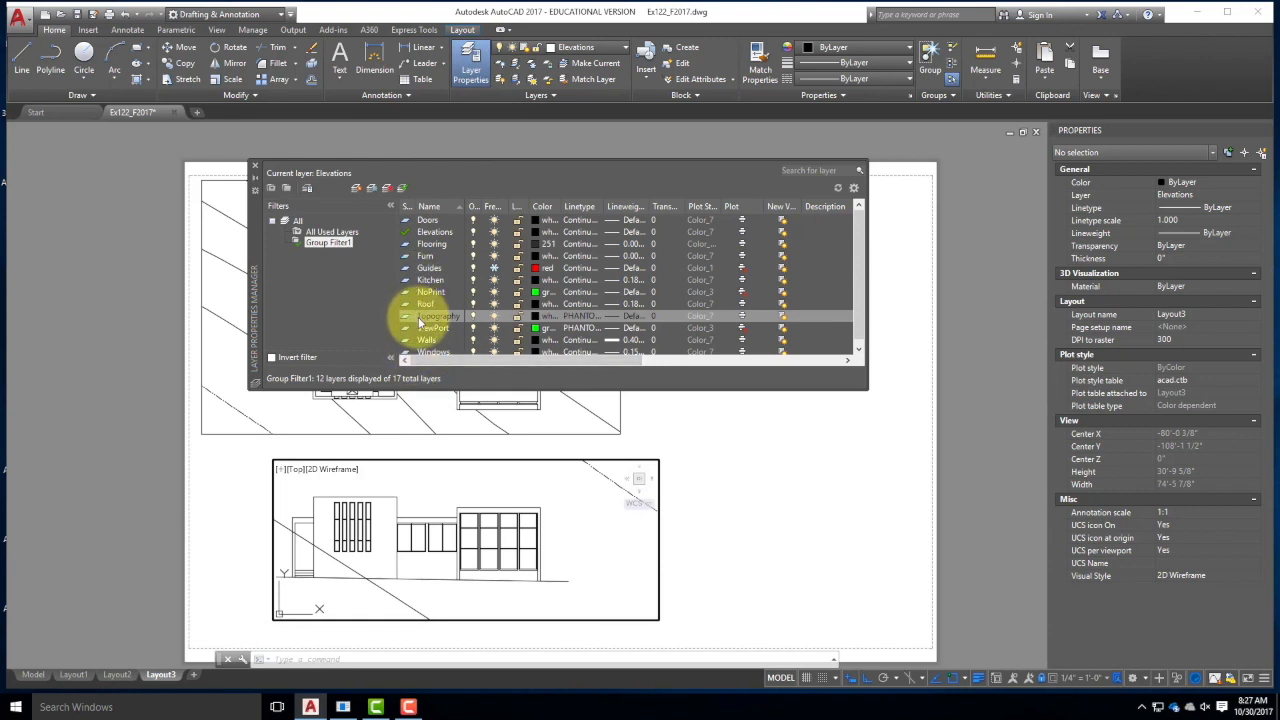
left_click_drag(499, 361, 656, 363)
left_click_drag(690, 201, 598, 206)
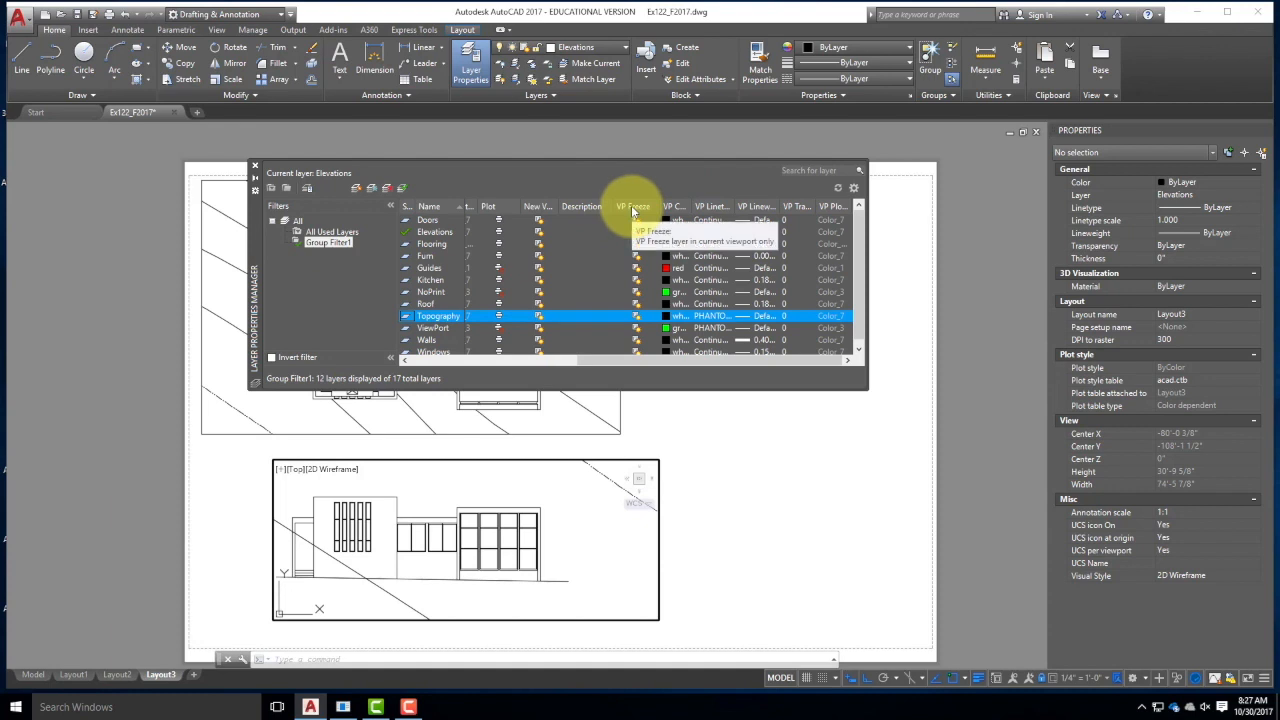
left_click(638, 315)
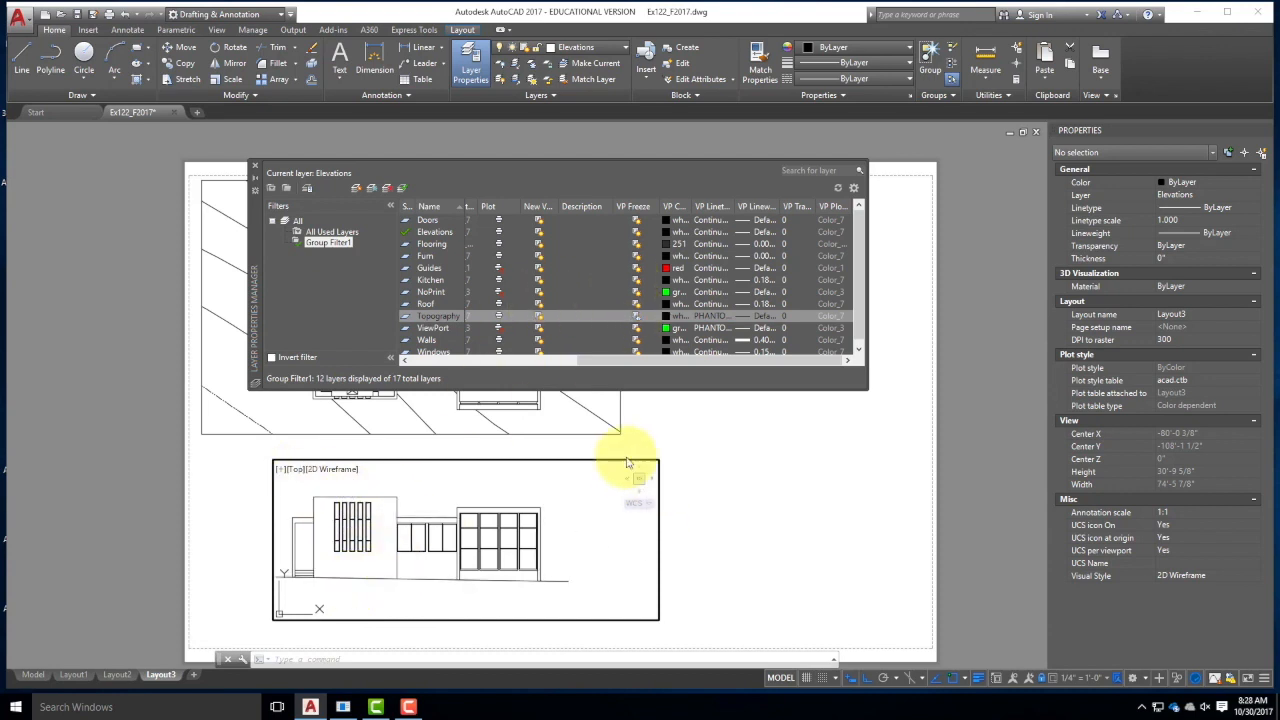
double_click(734, 468)
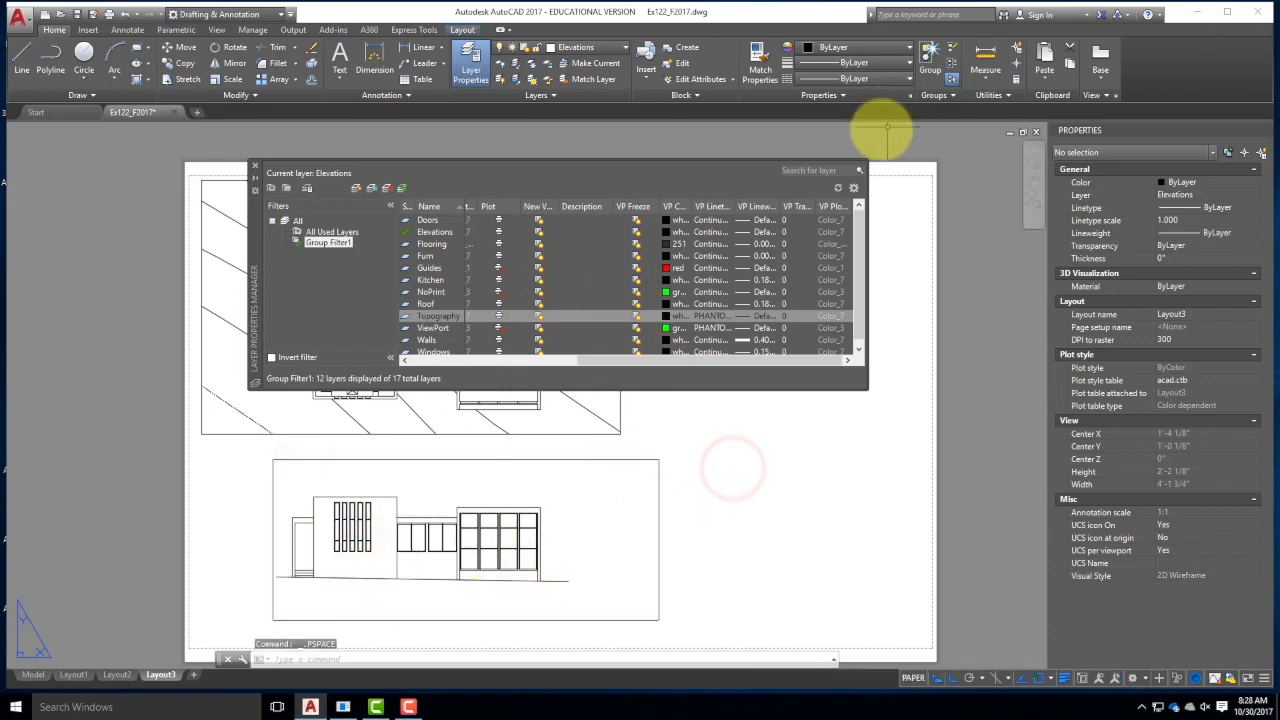
left_click(254, 164)
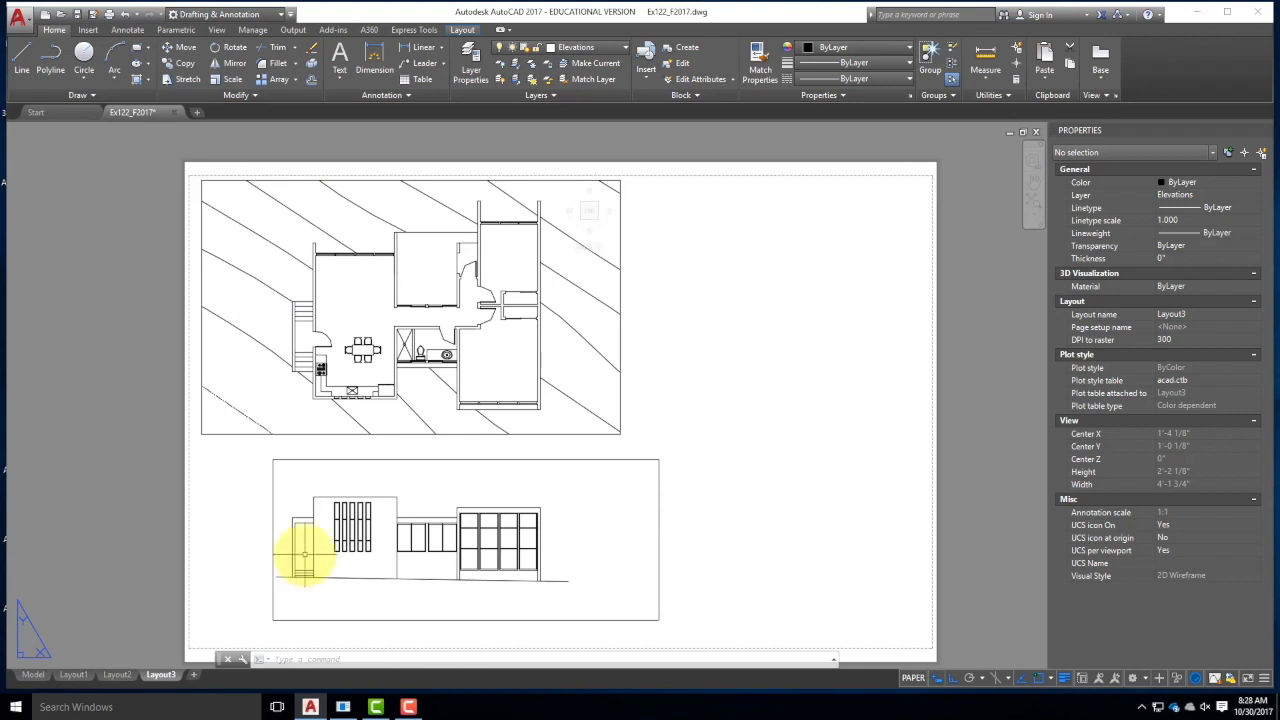
- Stretch the elevation viewport's right edge inward so the viewport is about 1'-2 3/8" wide
left_click(743, 512)
left_click(650, 437)
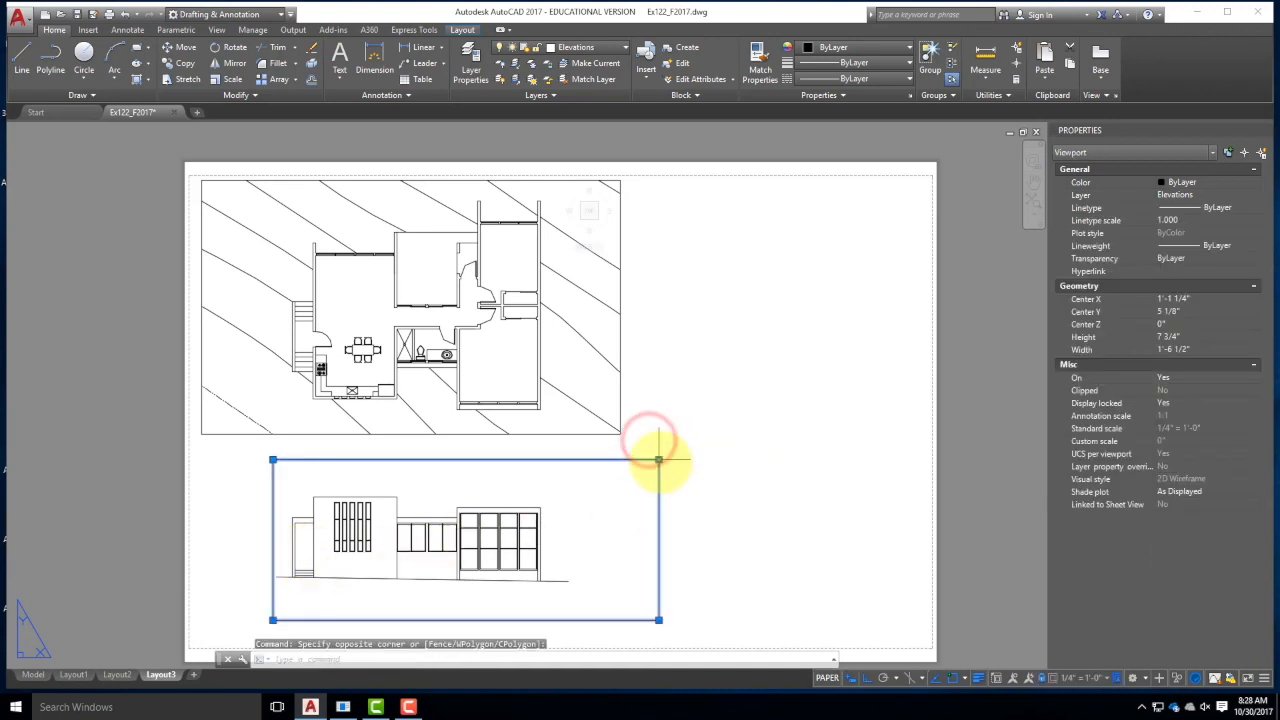
left_click(658, 461)
left_click(574, 465)
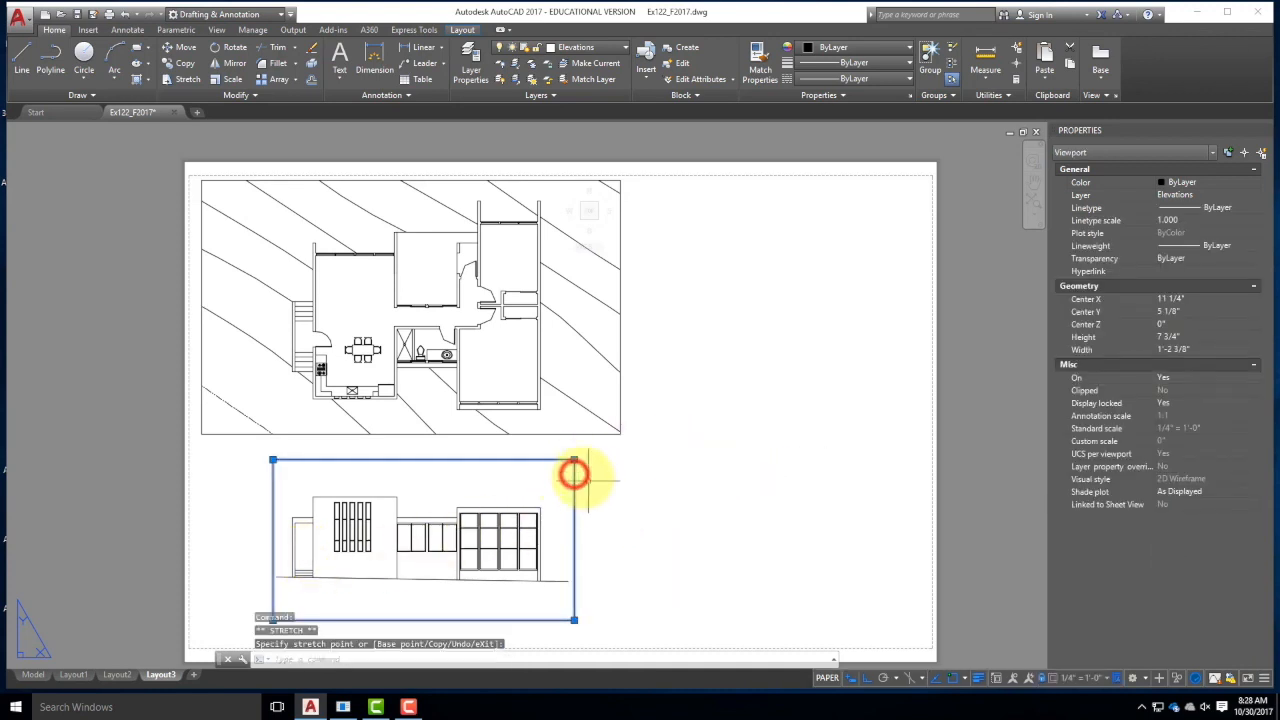
left_click(579, 458)
left_click(575, 458)
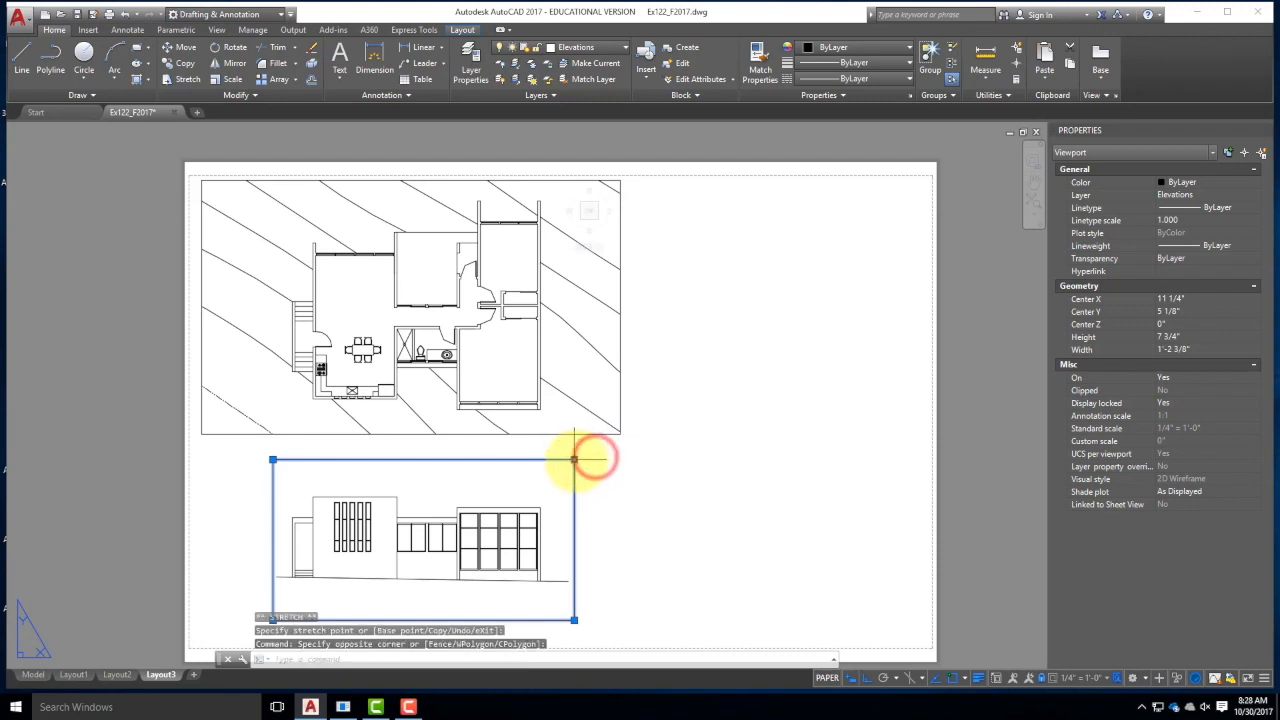
left_click(574, 460)
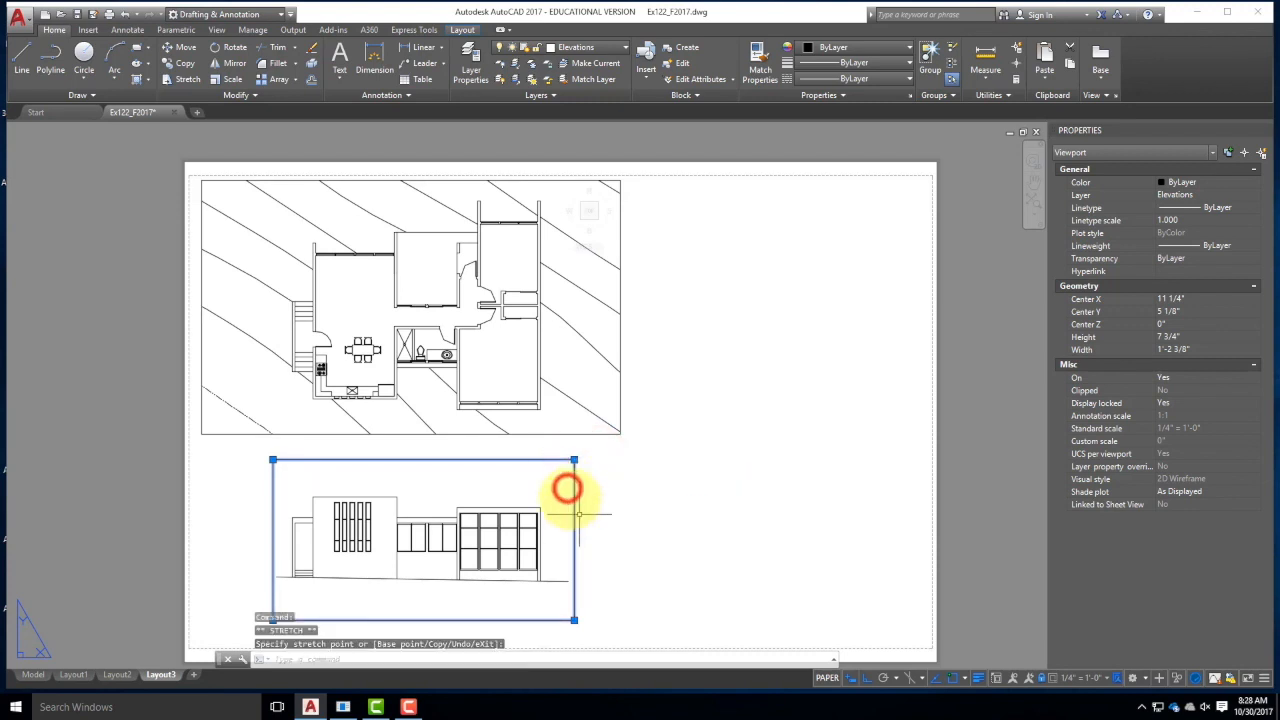
- Raise the elevation viewport's bottom edge to just below the ground line and lower its top edge closer to the roof
left_click(574, 620)
scroll(570, 594, "up", 8)
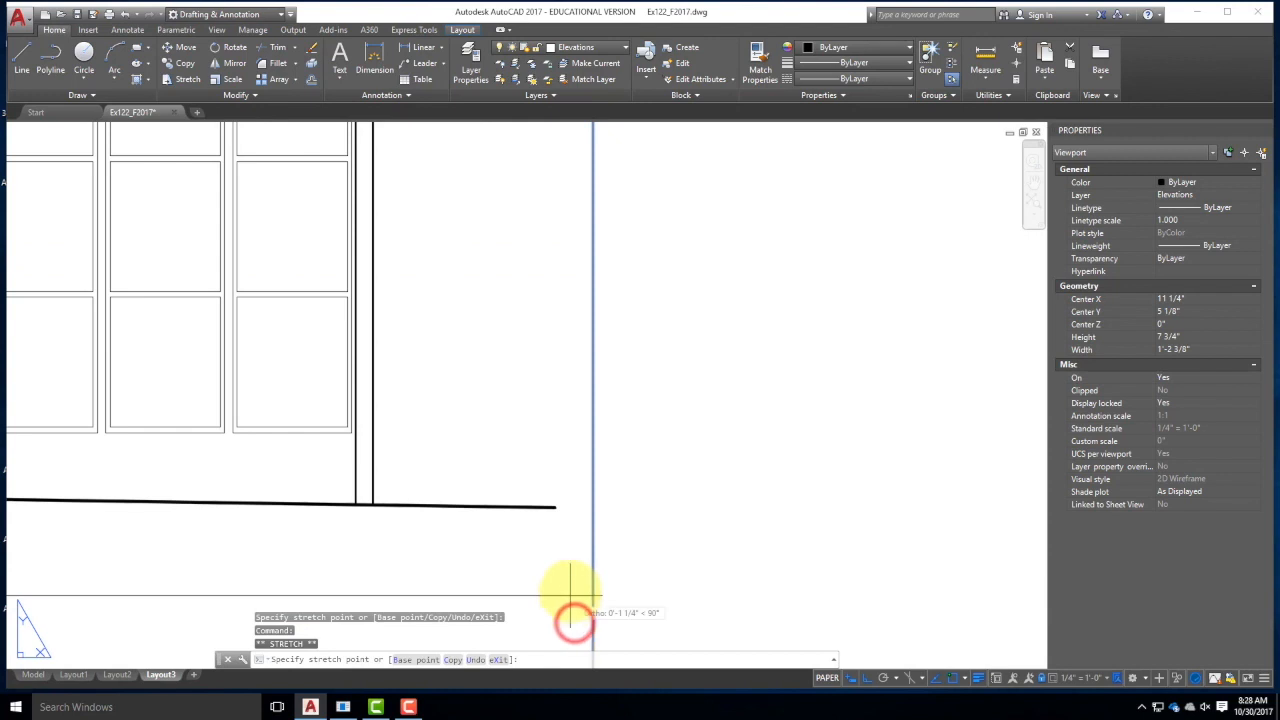
left_click(569, 548)
scroll(597, 562, "down", 4)
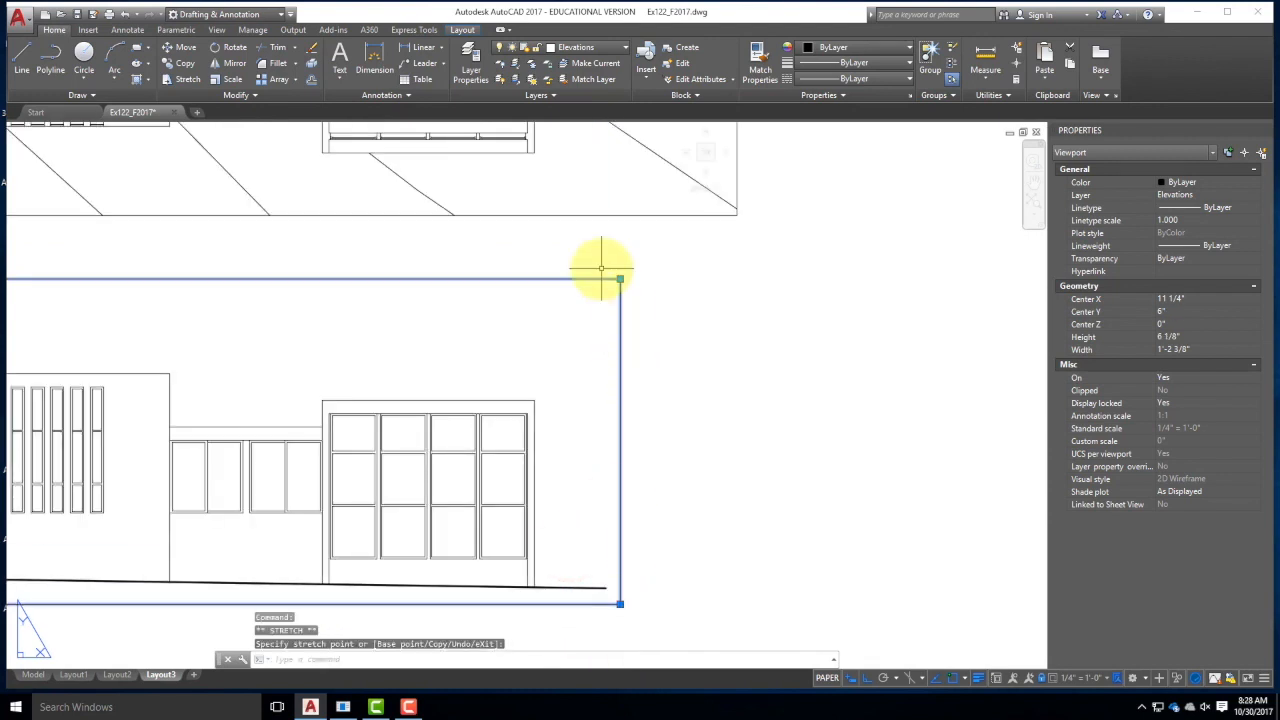
left_click(609, 349)
key("Escape")
key("Escape")
scroll(515, 440, "down", 4)
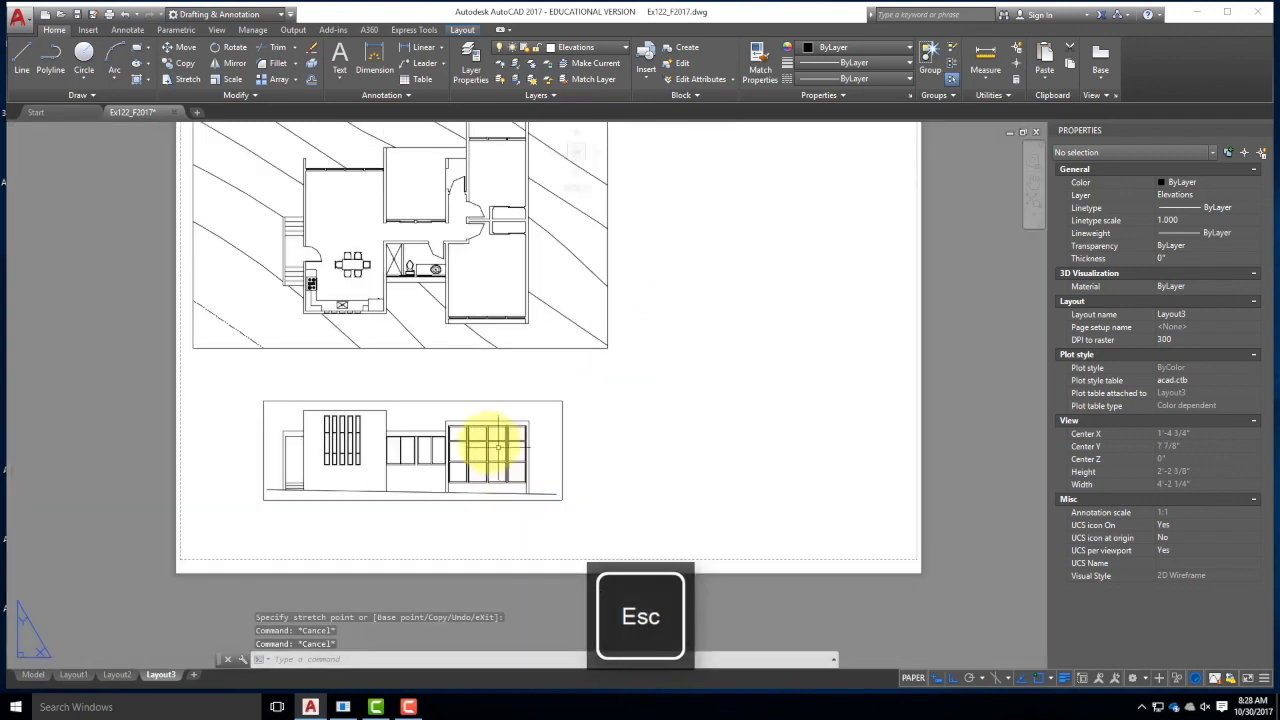
- Create a rectangular viewport about 1' wide and 5 5/8" high on the sheet to the right of the floor plan
scroll(286, 457, "down", 2)
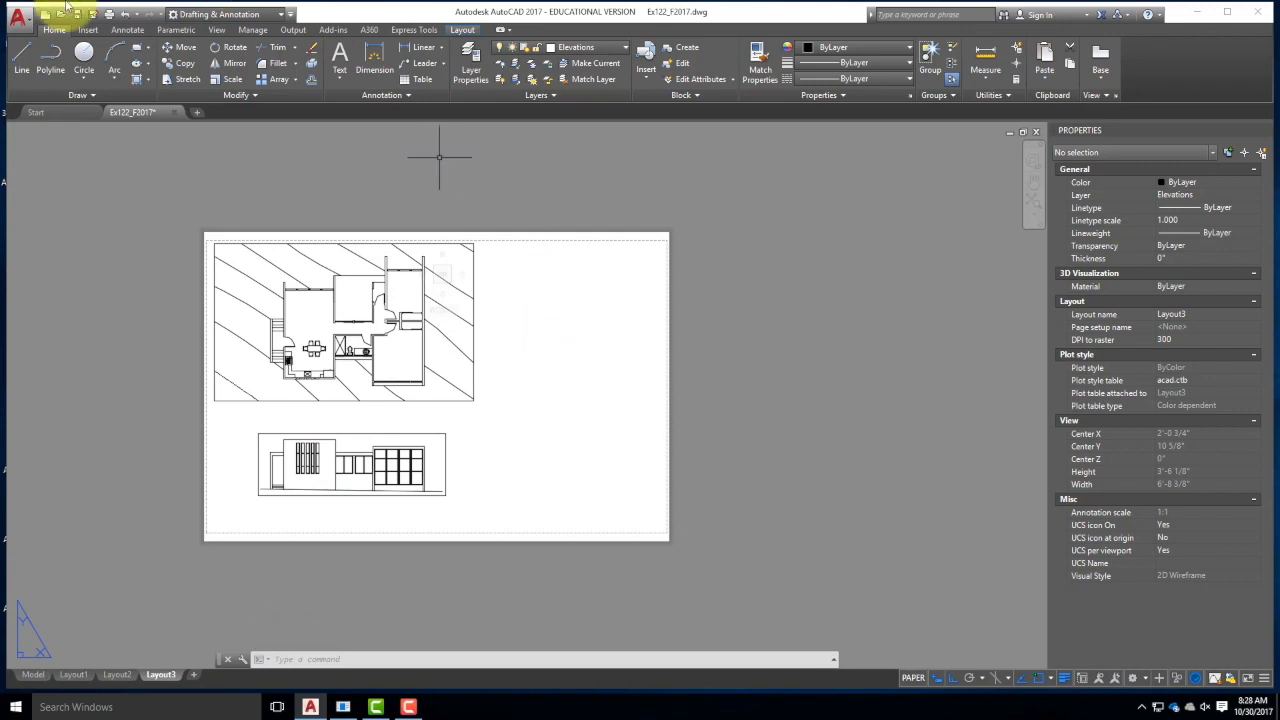
left_click(462, 30)
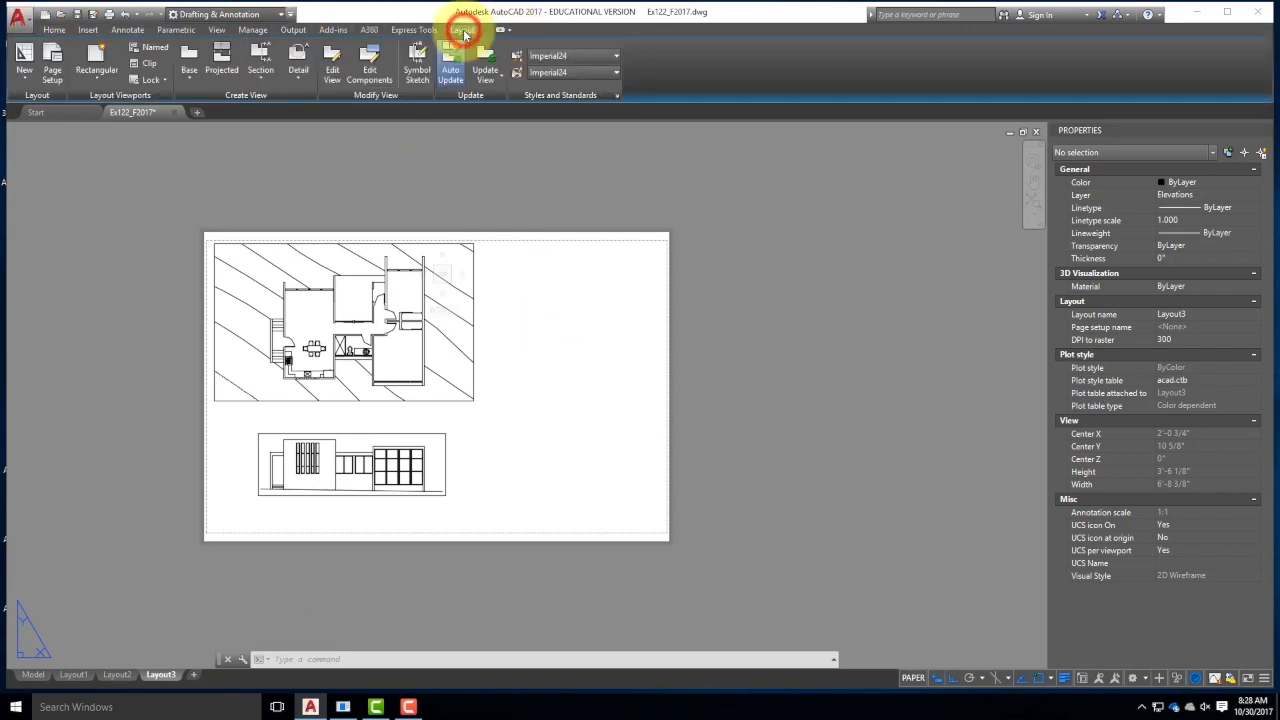
left_click(95, 56)
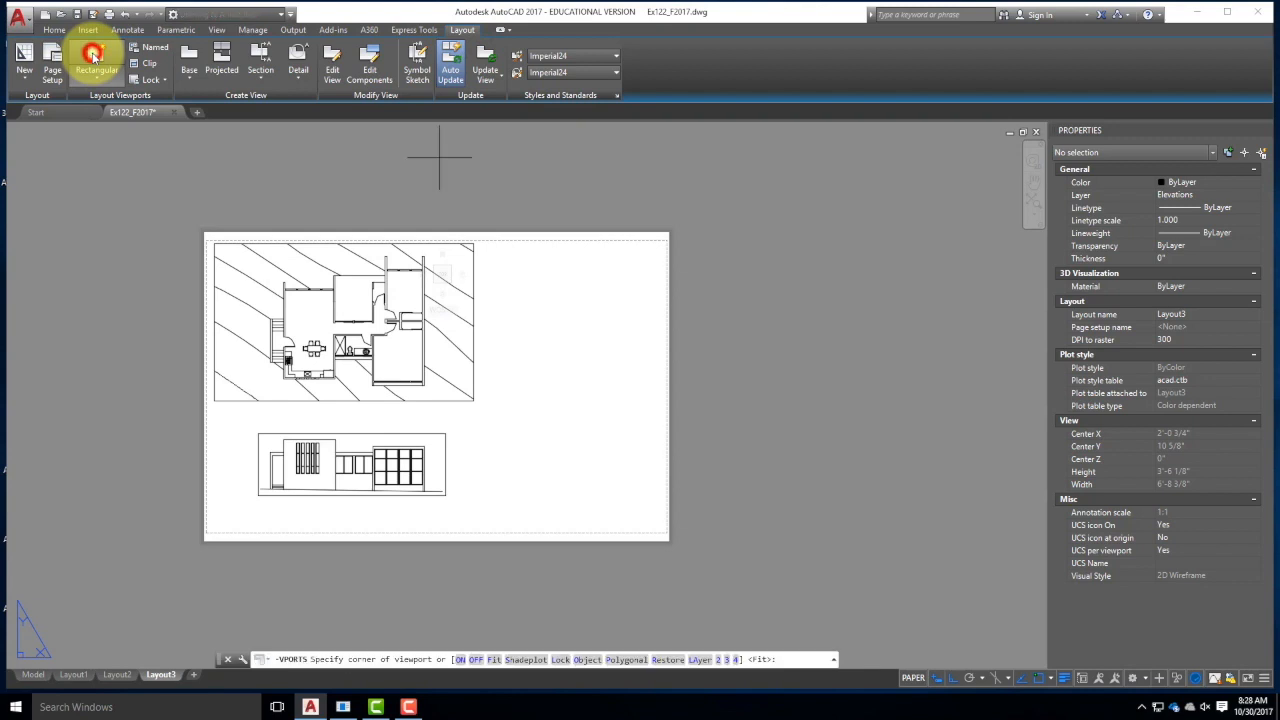
left_click(499, 272)
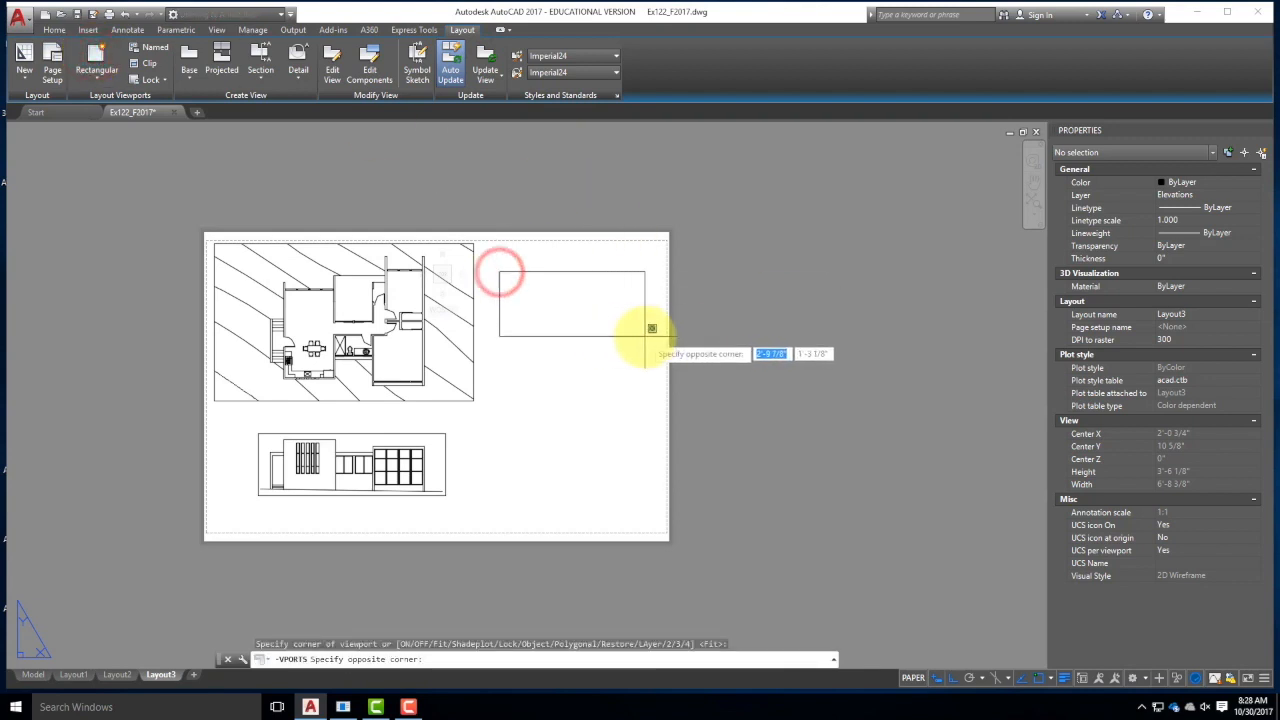
left_click(654, 345)
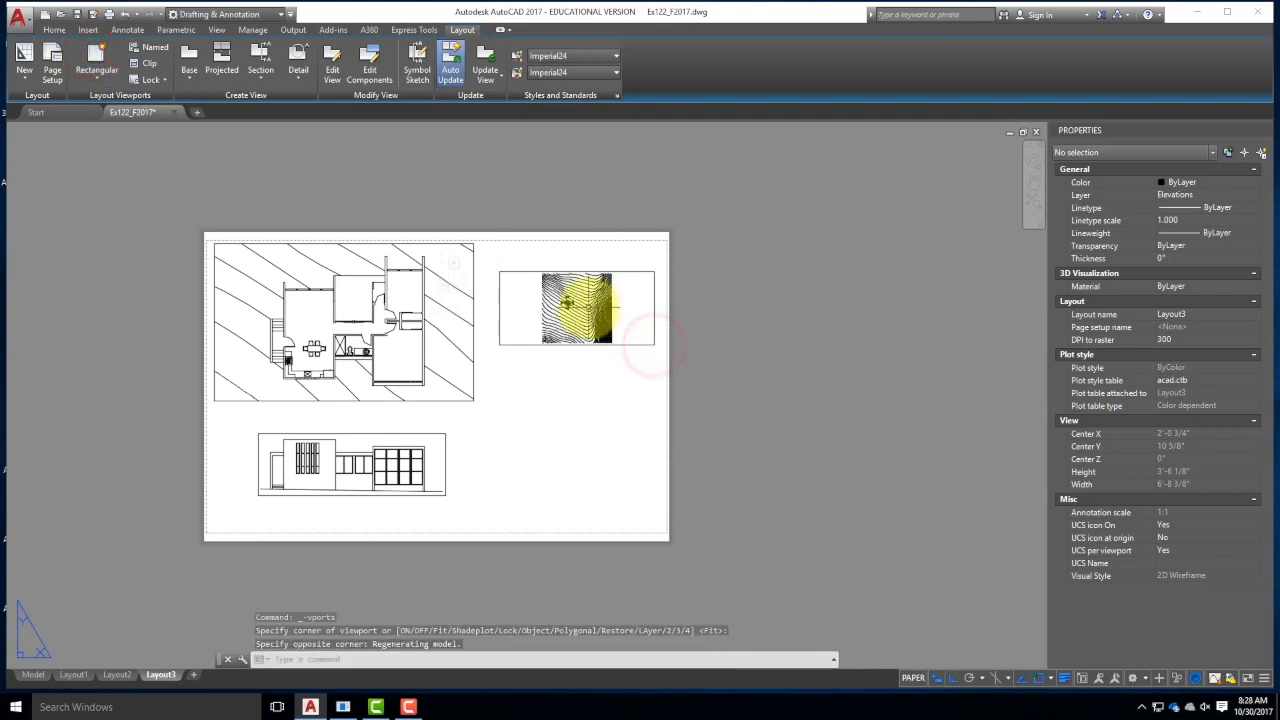
- Activate the new viewport and zoom in on the rotated side elevation beside the plan
double_click(586, 300)
scroll(545, 290, "up", 8)
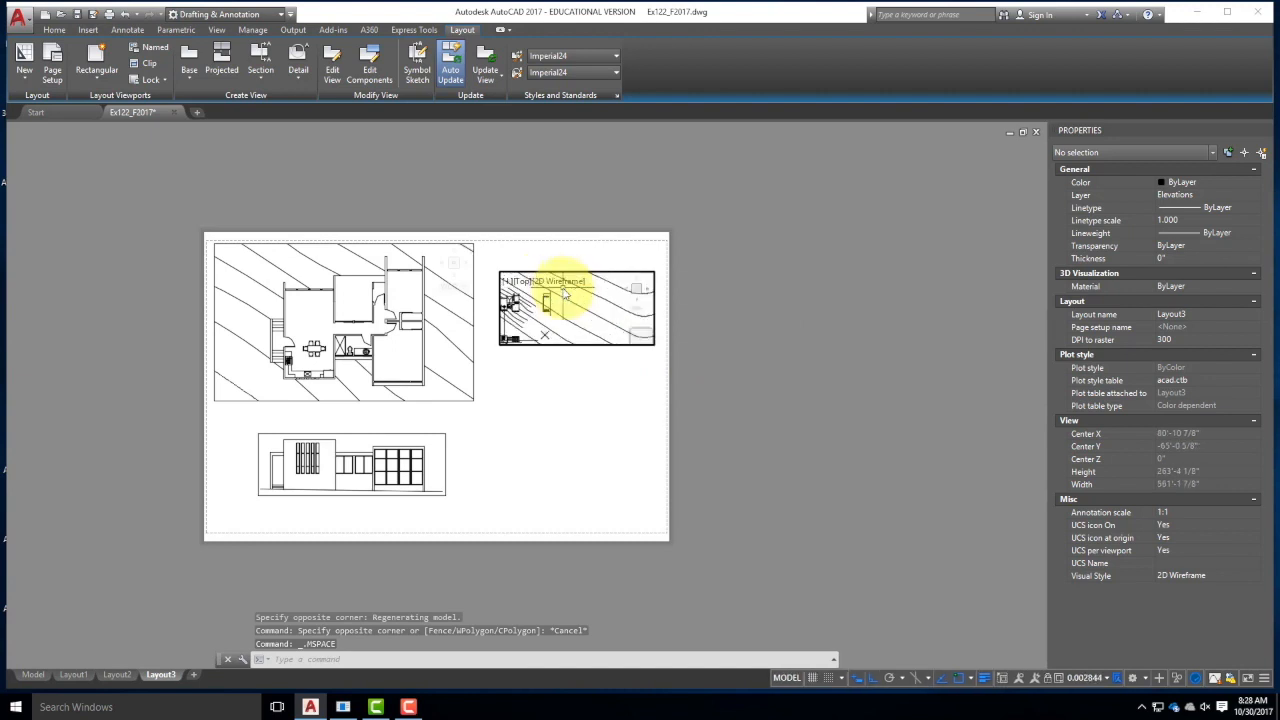
scroll(554, 302, "up", 3)
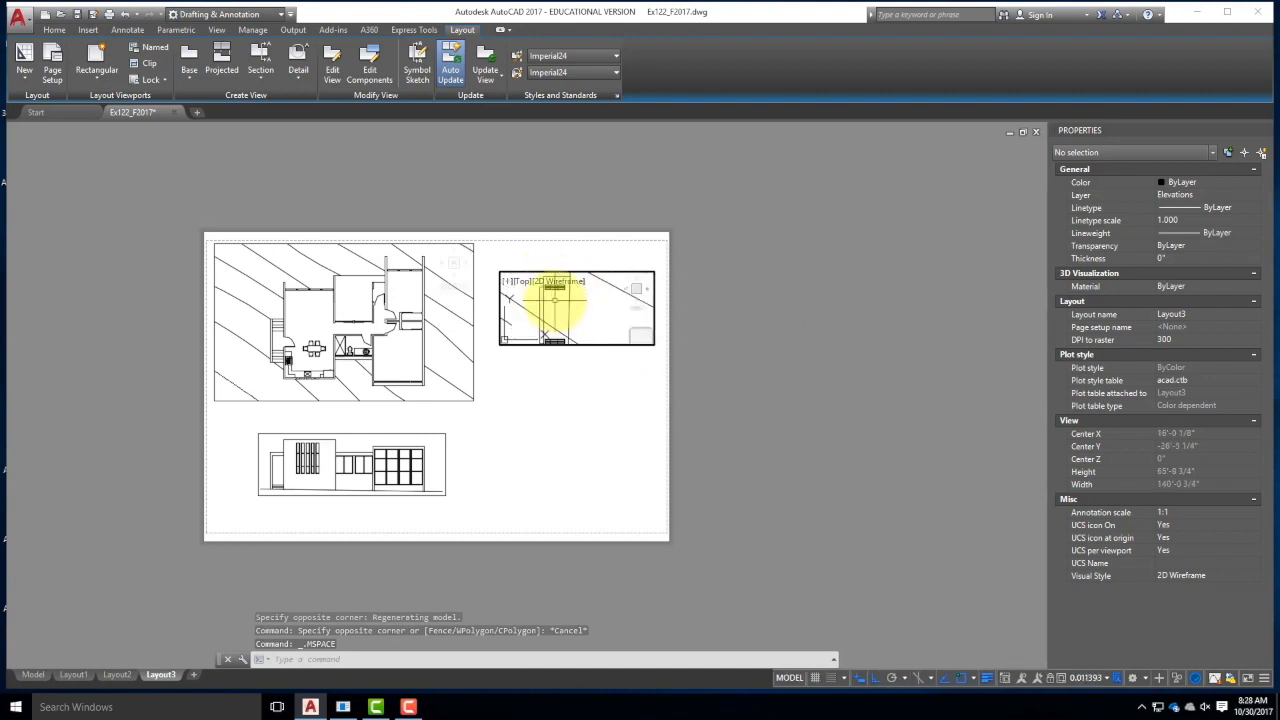
scroll(555, 300, "down", 3)
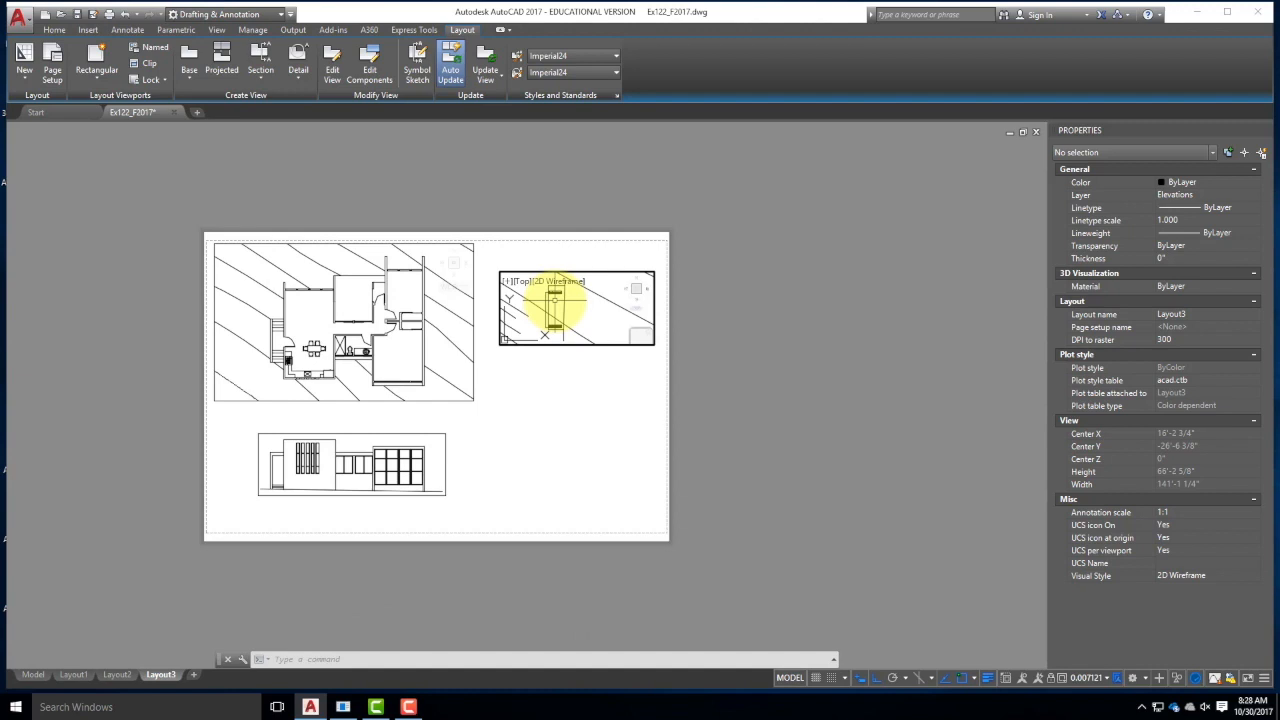
scroll(553, 302, "up", 3)
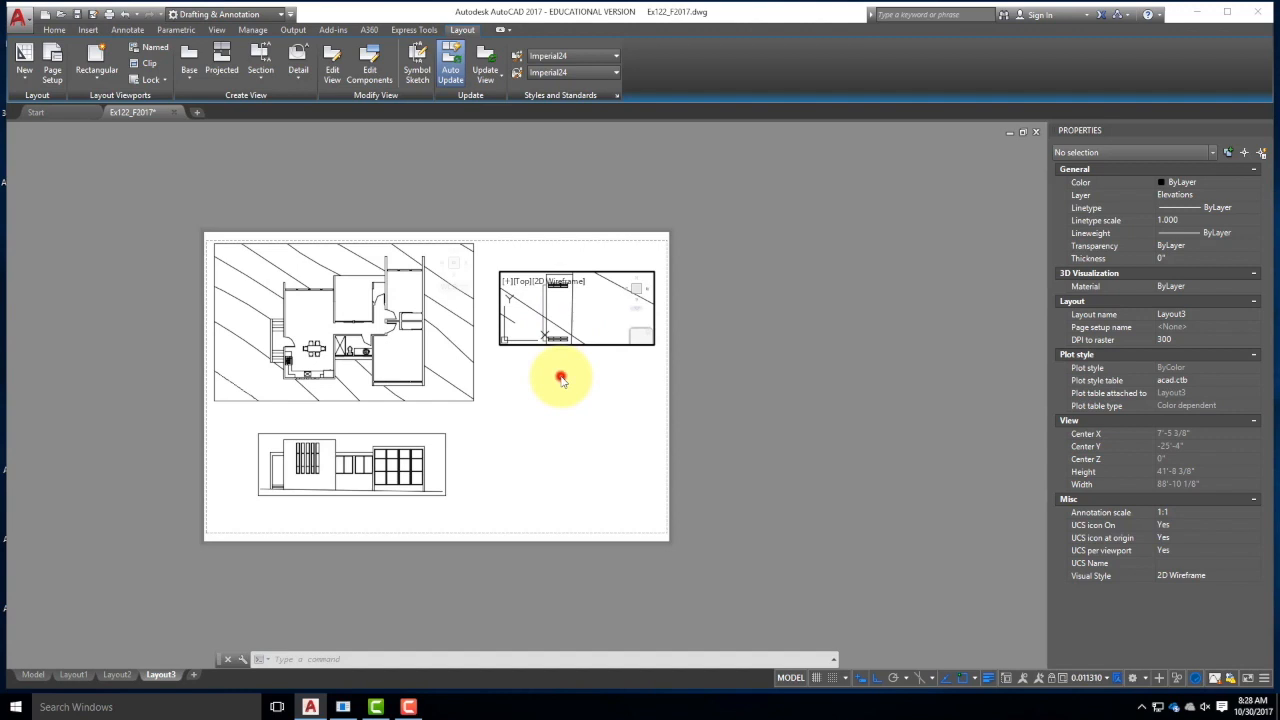
- Return to paper space and set the new viewport's standard scale to 1/4" = 1'-0"
double_click(561, 379)
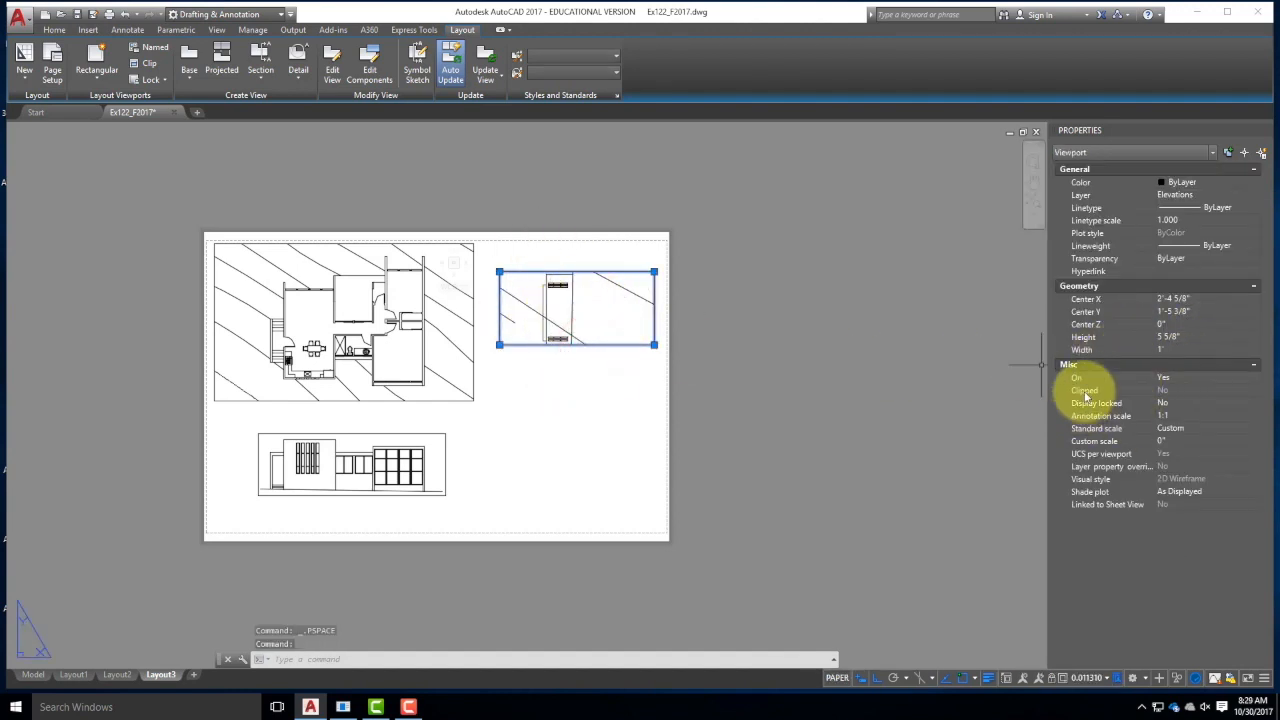
left_click(1179, 428)
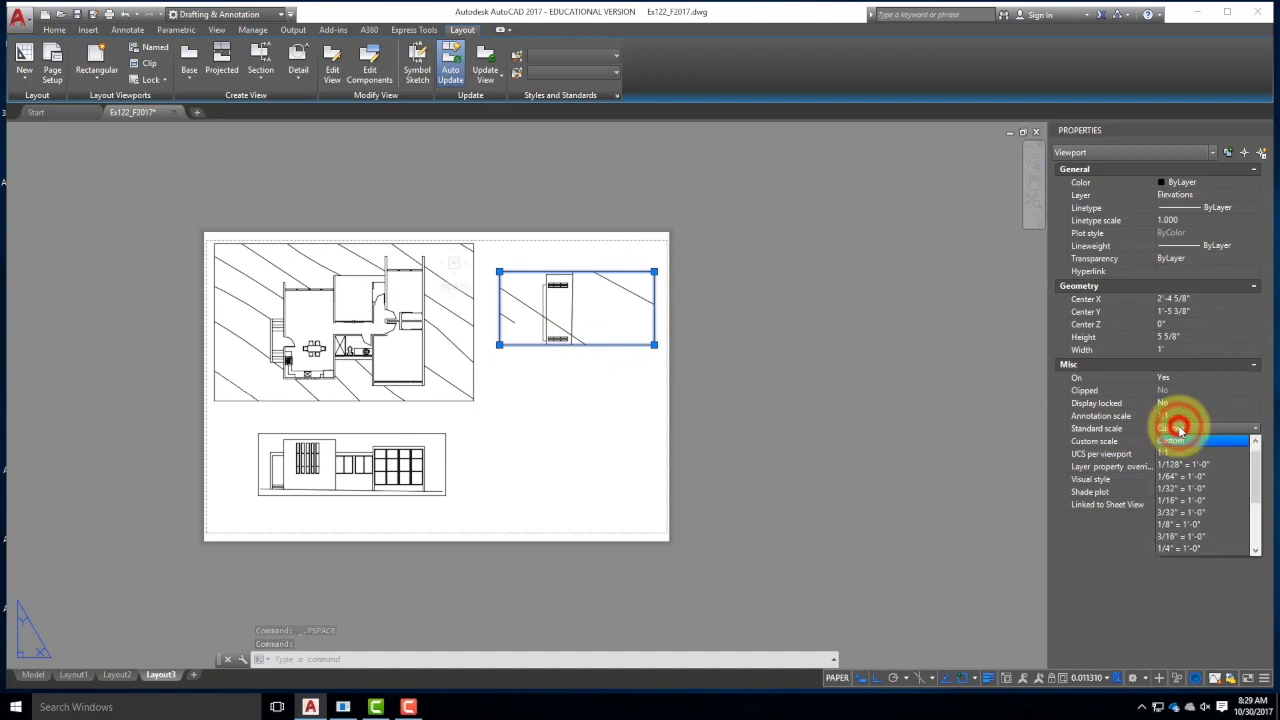
left_click(1184, 548)
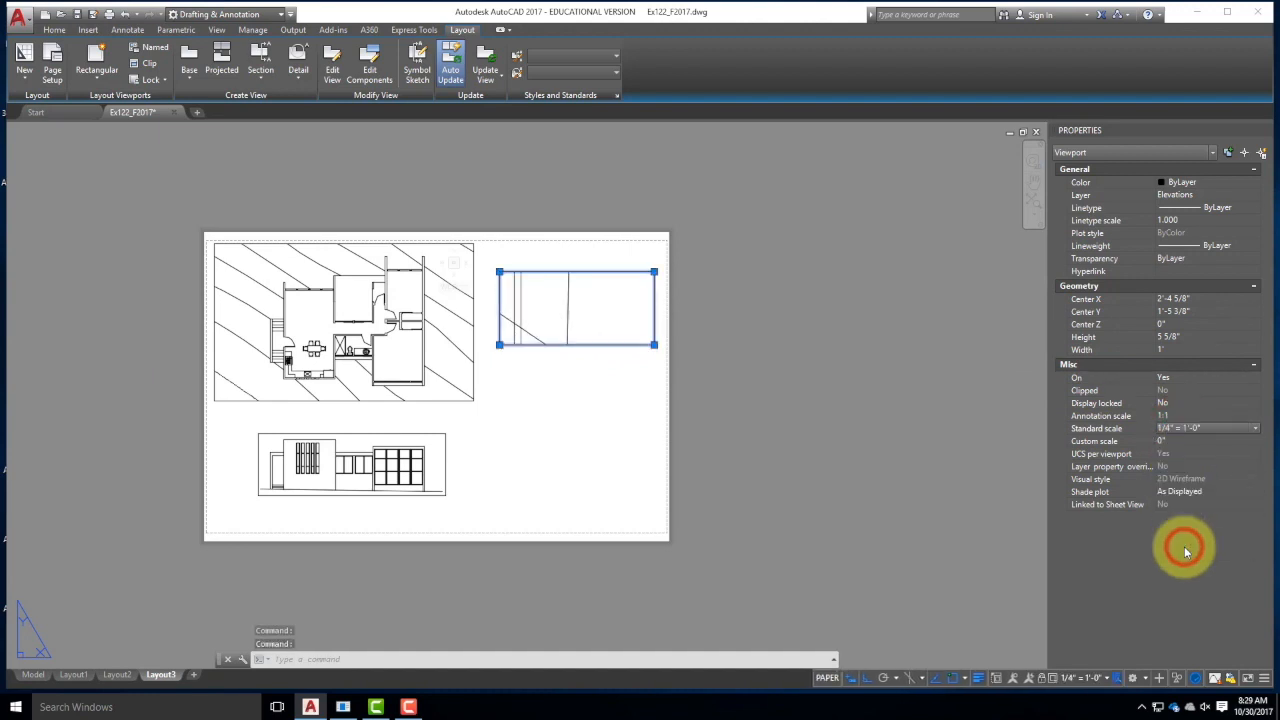
- Resize the side elevation viewport to 6" wide and 1'-3 1/8" high so it encloses the whole rotated elevation
left_click(654, 344)
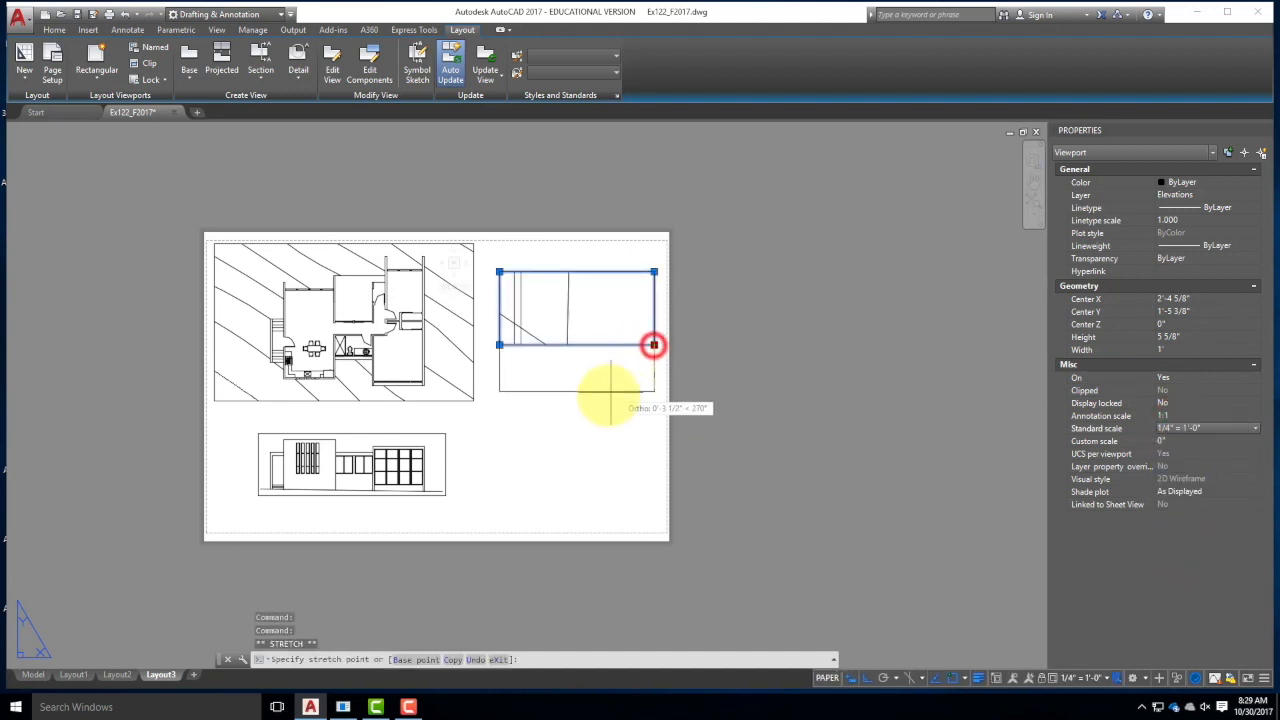
left_click(594, 409)
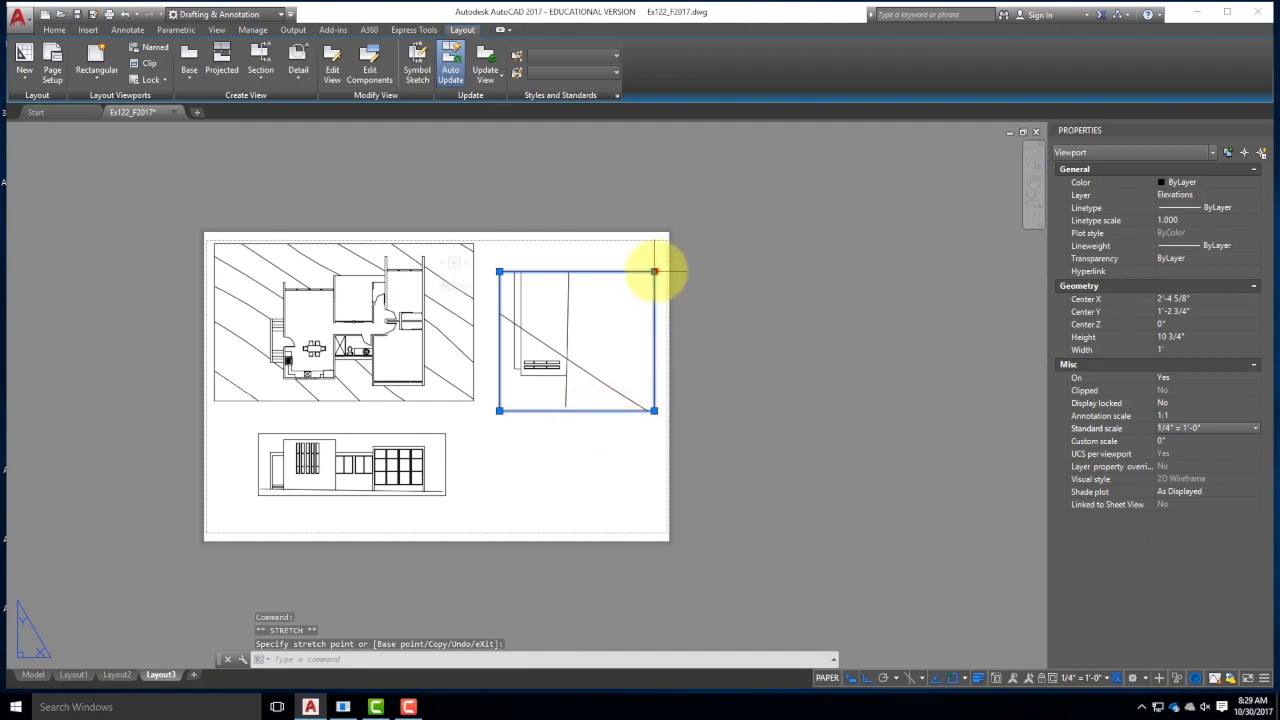
left_click(654, 271)
left_click(652, 215)
left_click(653, 214)
left_click(653, 214)
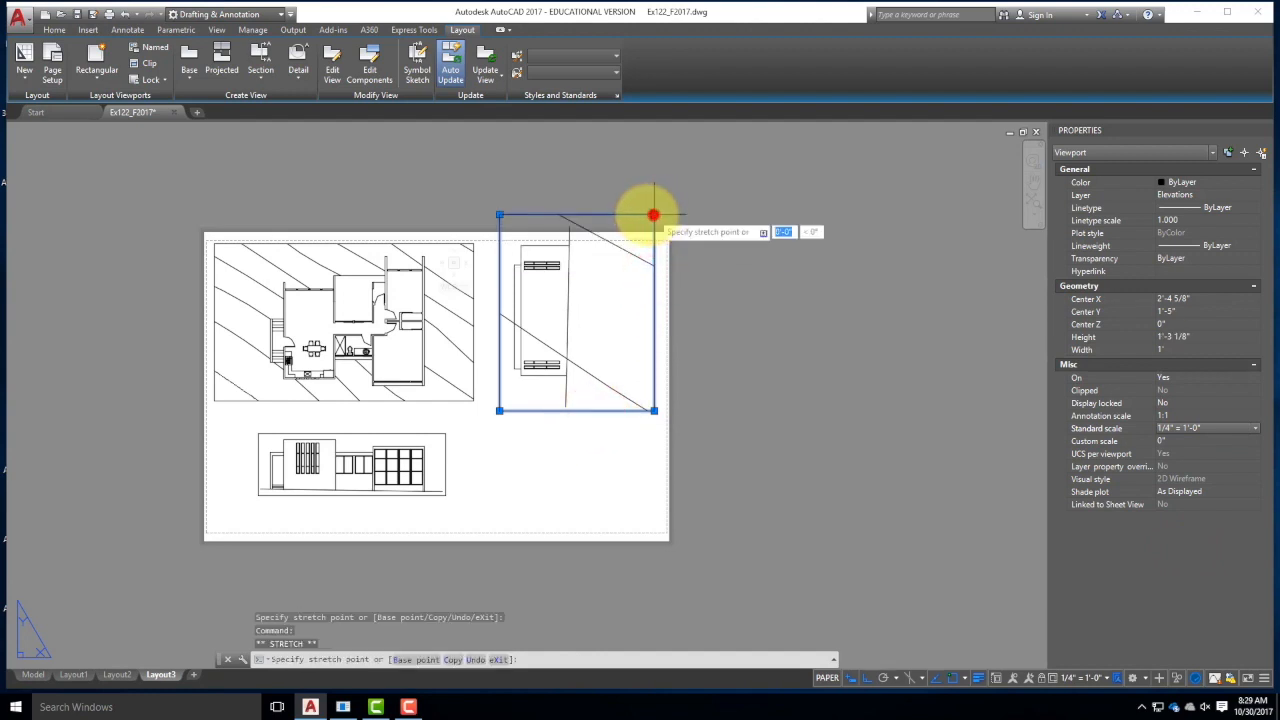
left_click(589, 215)
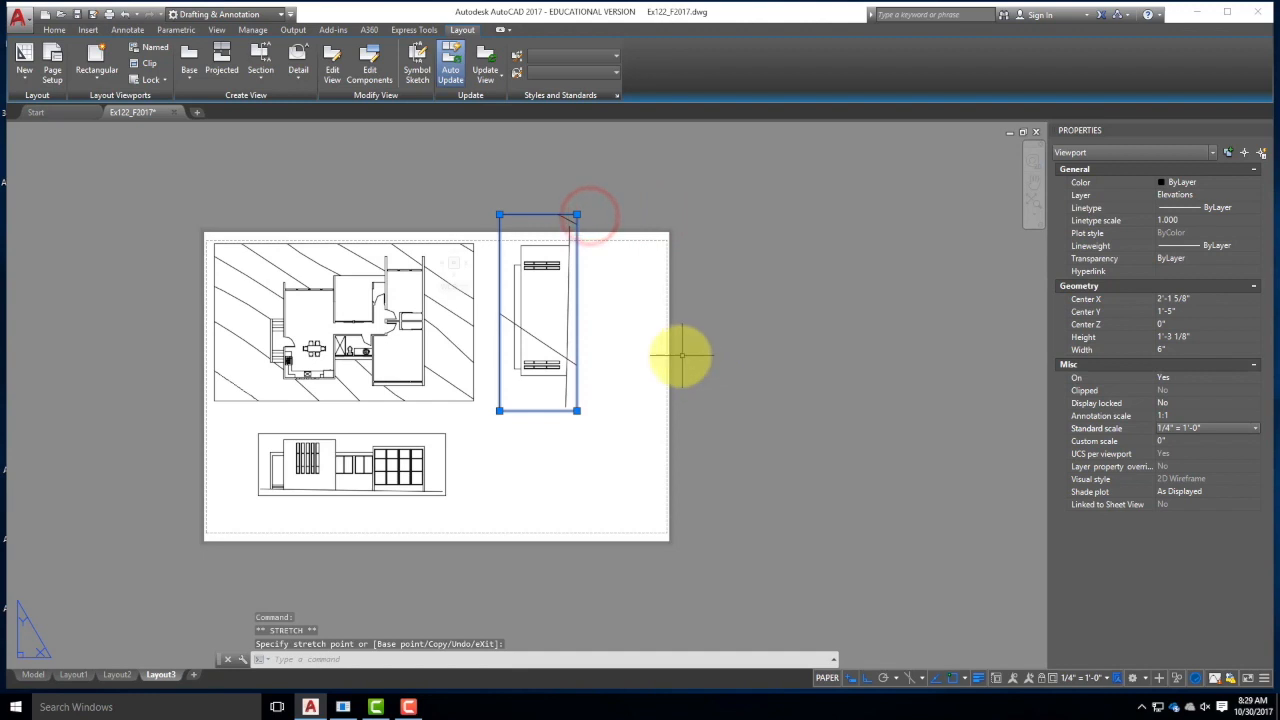
key("Escape")
key("Escape")
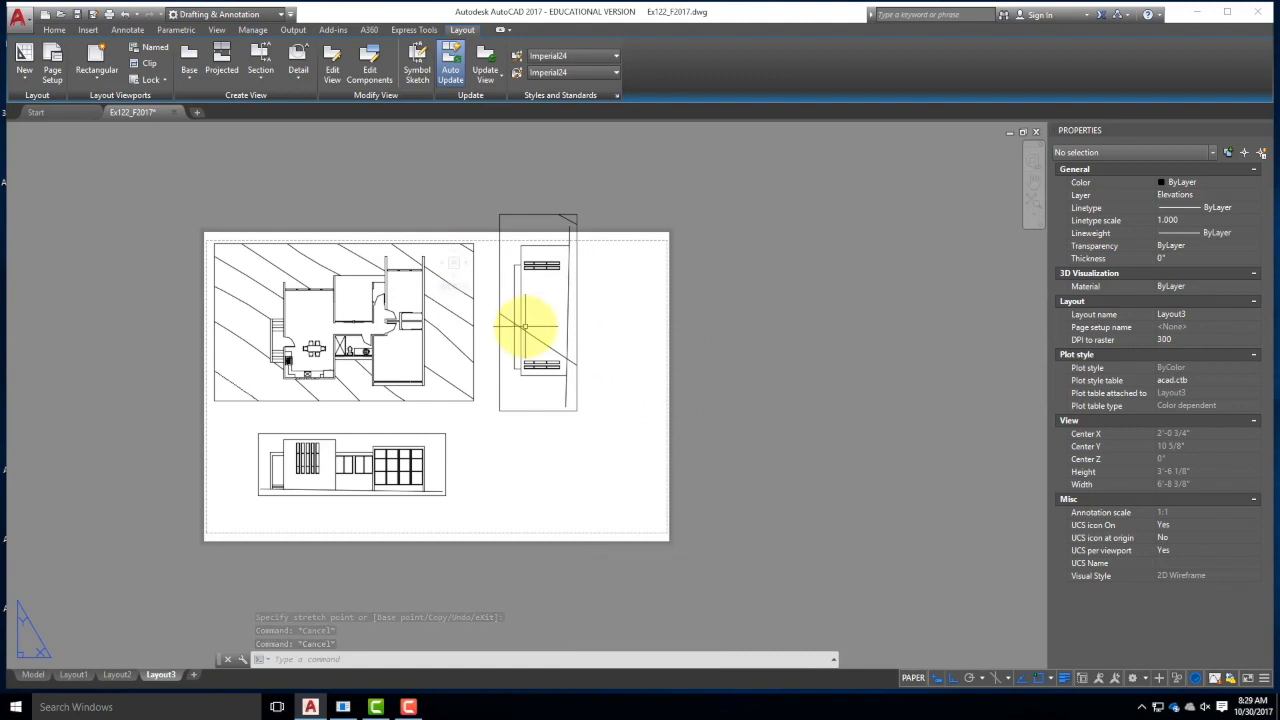
- Rotate the side elevation viewport 270° about its lower-right corner so the elevation stands upright
left_click(590, 426)
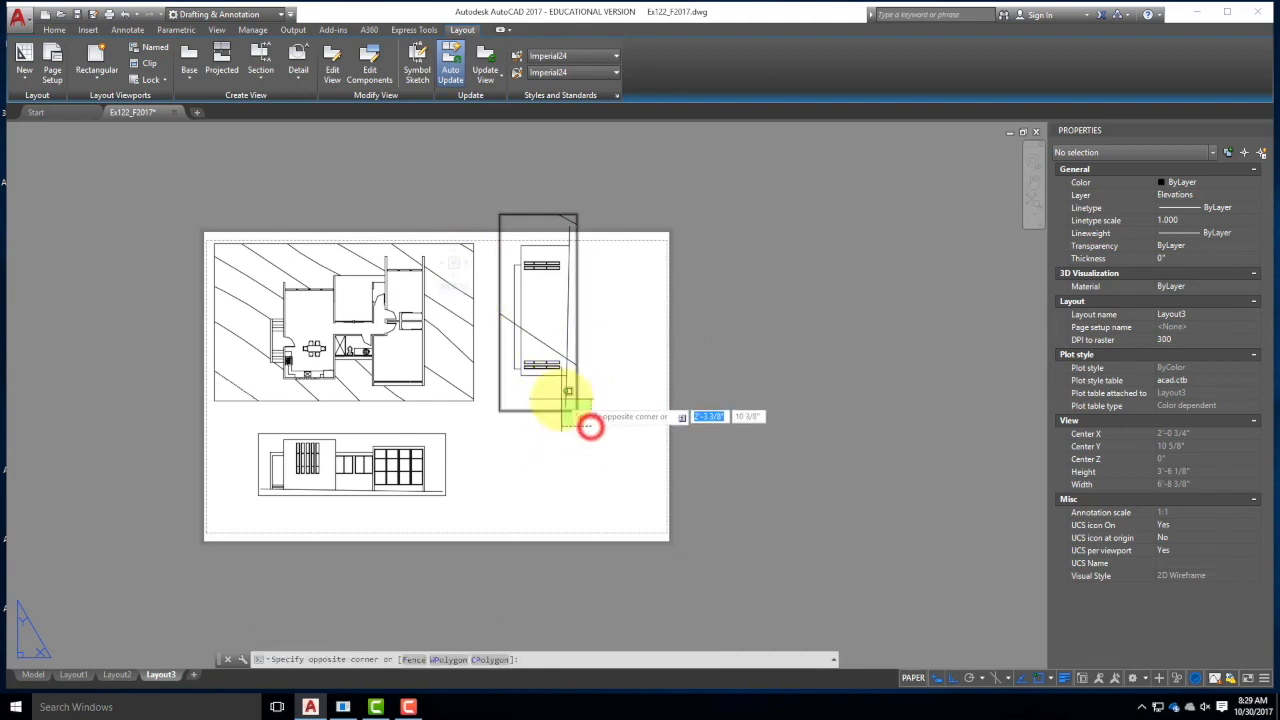
left_click(561, 399)
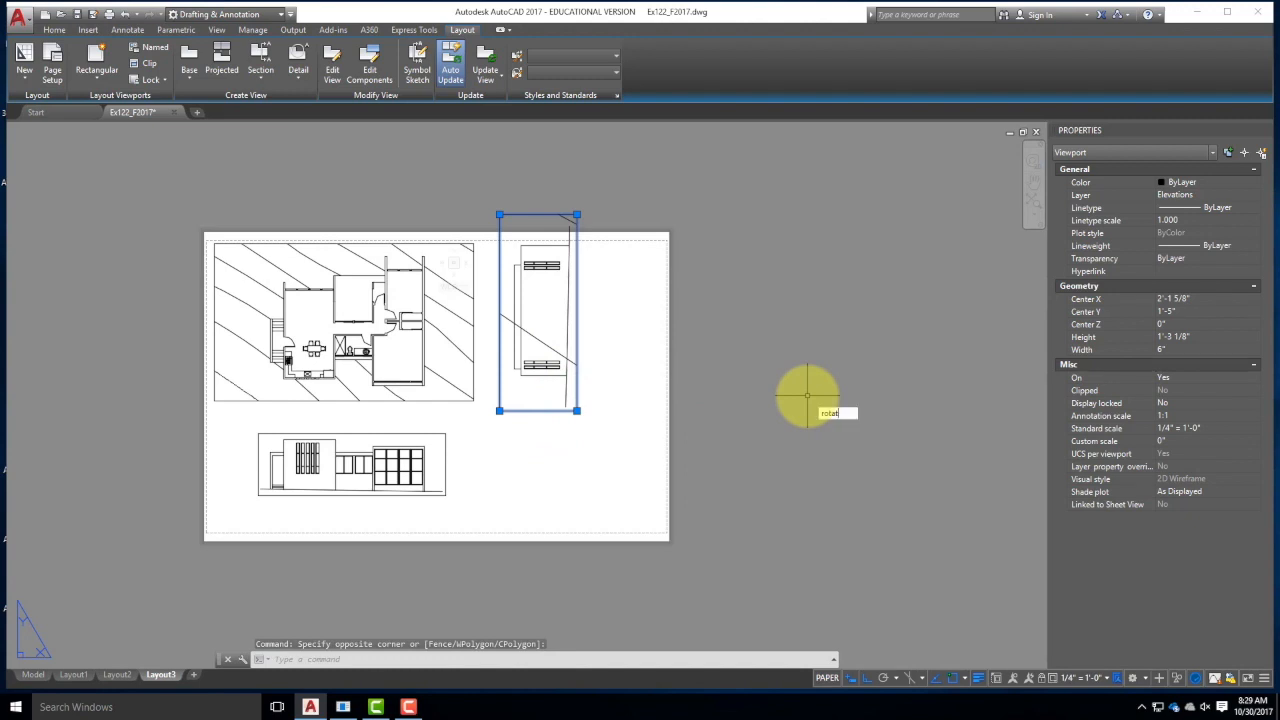
key("Return")
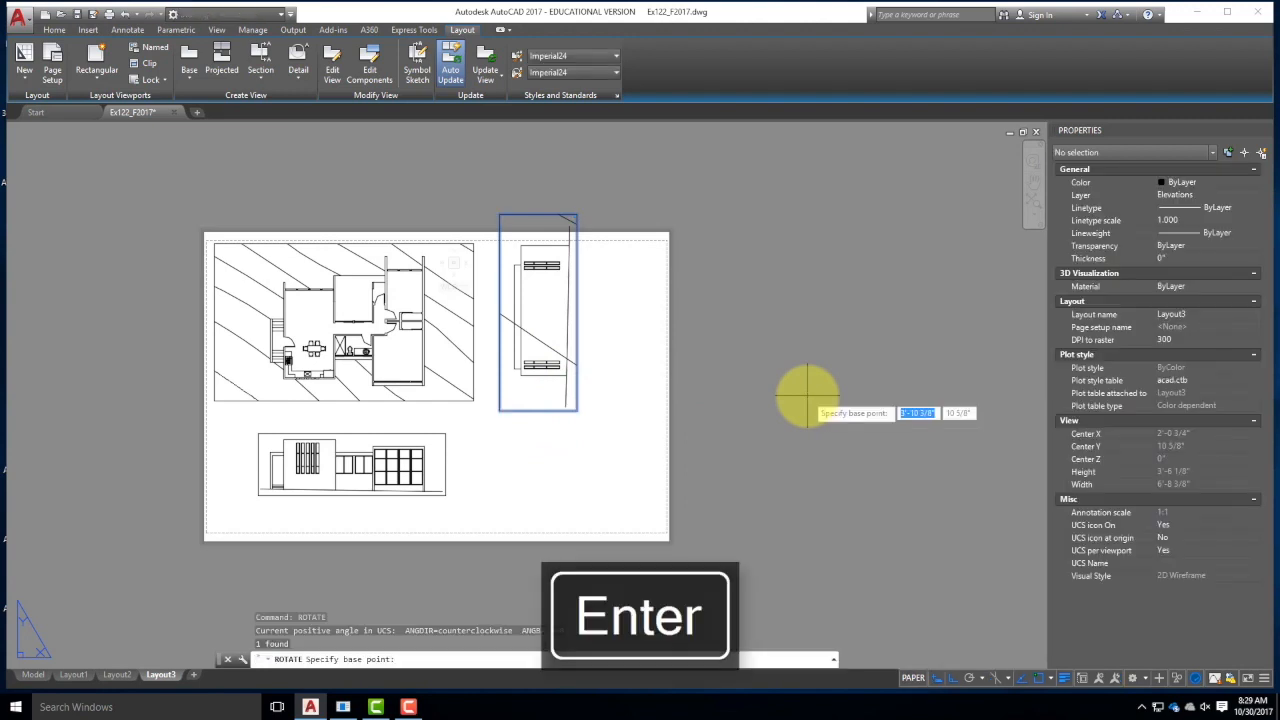
left_click(580, 410)
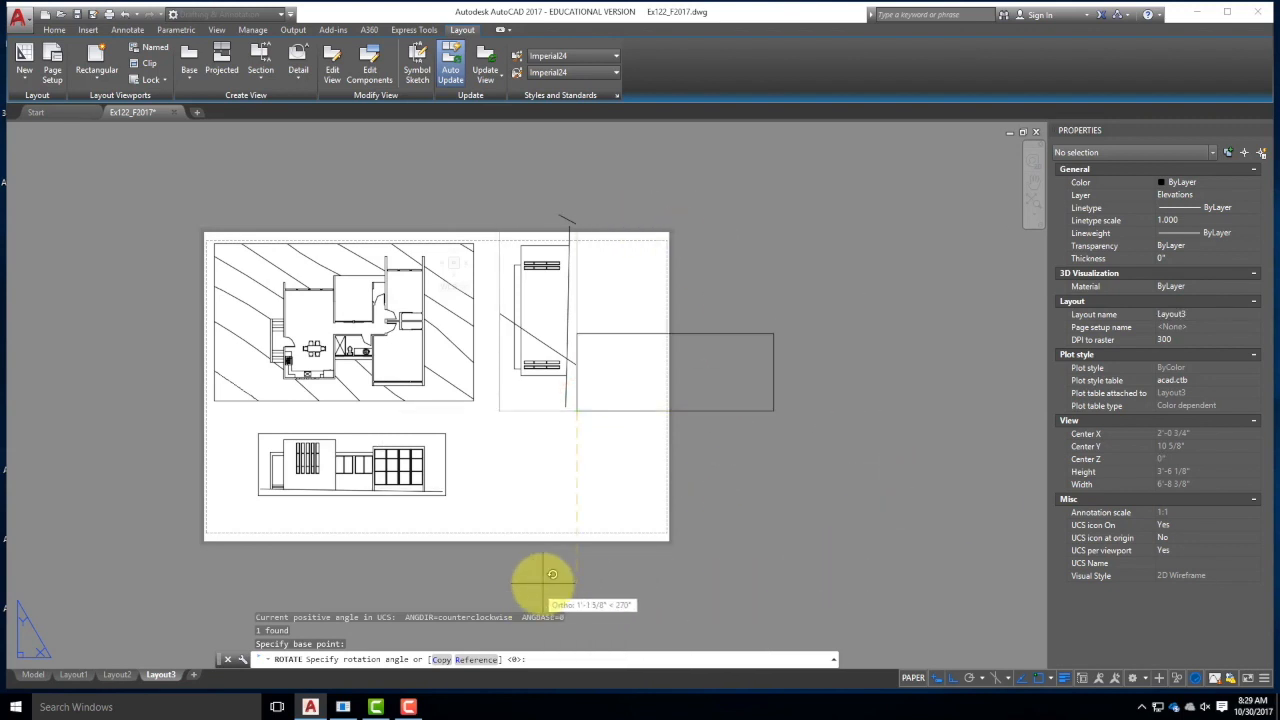
left_click(545, 580)
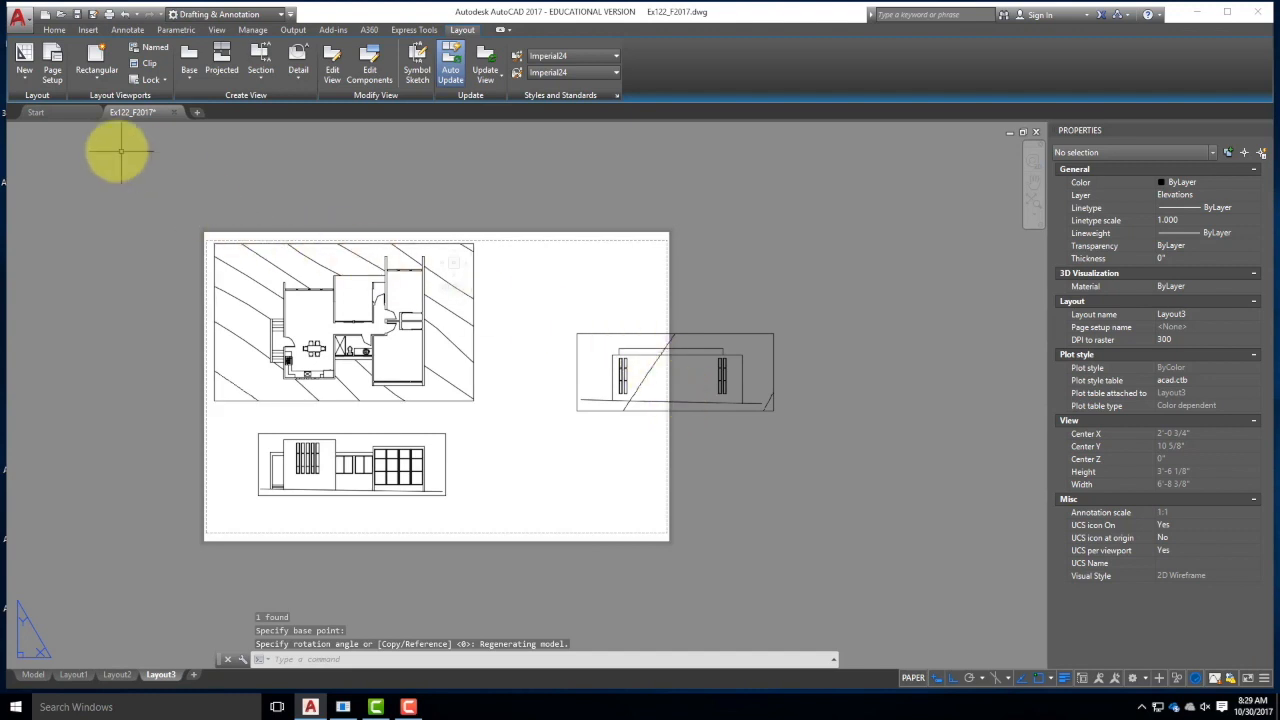
left_click(31, 676)
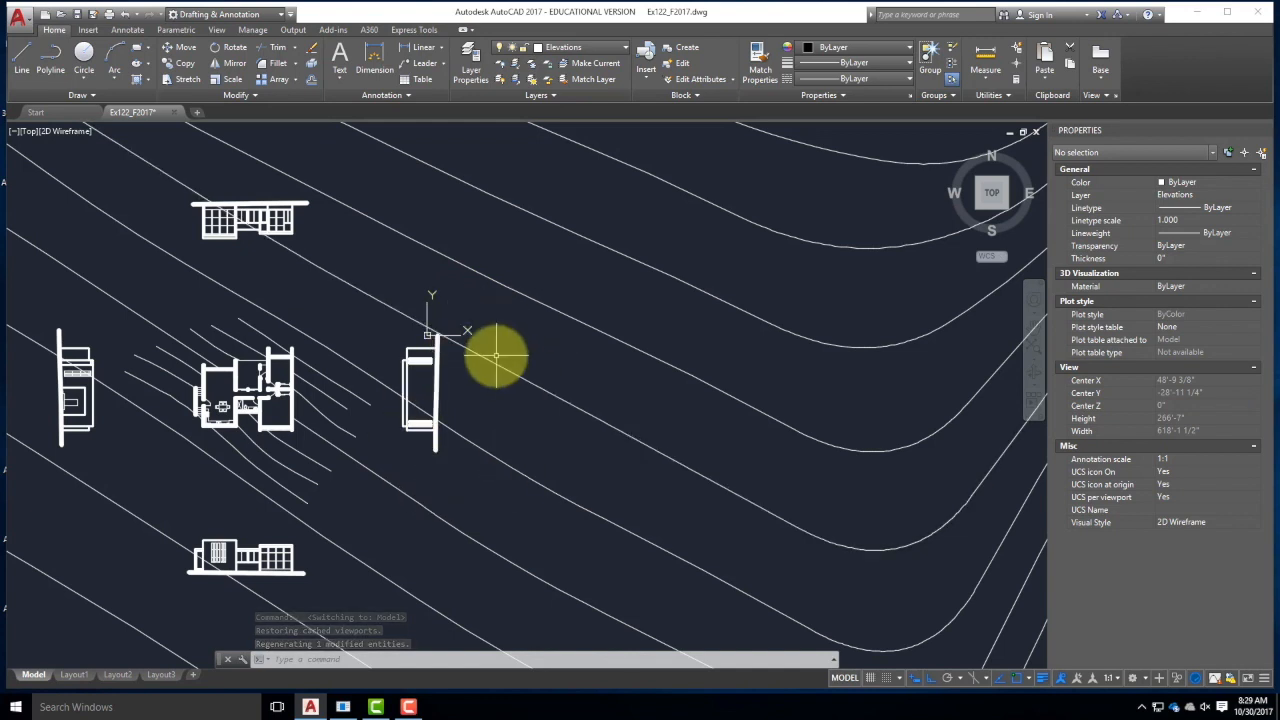
left_click(172, 676)
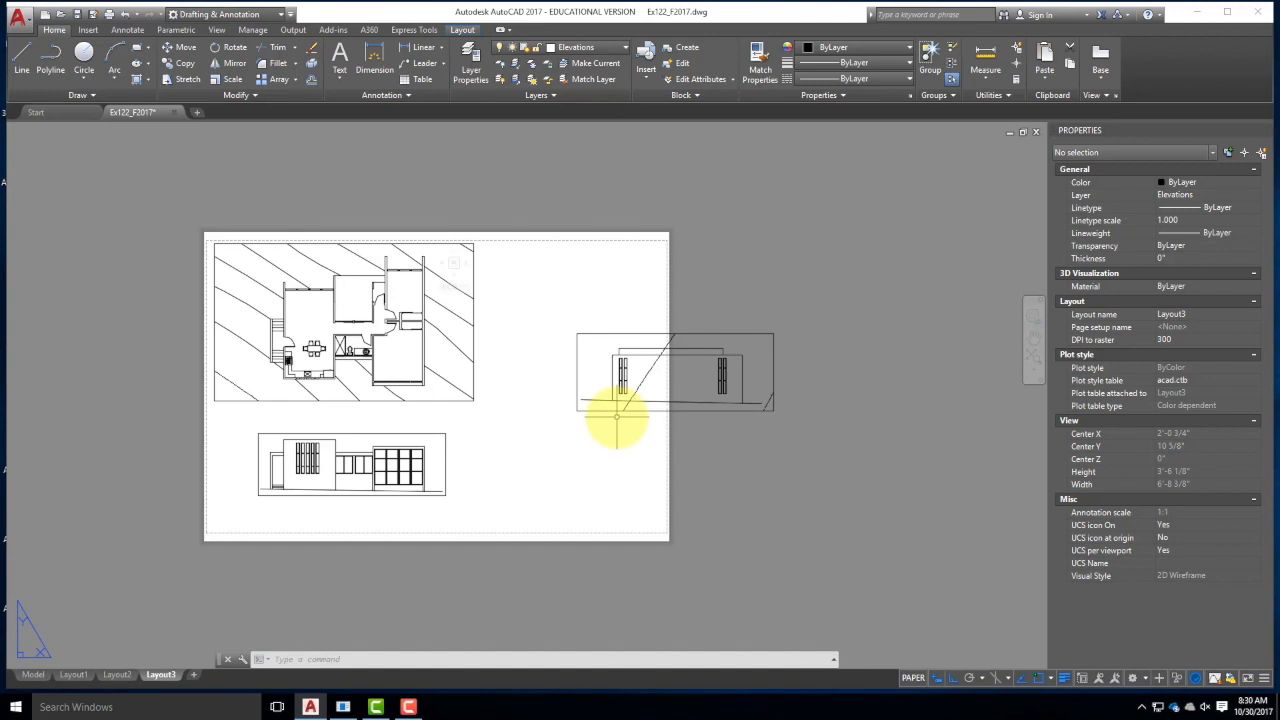
- Move the rotated side elevation viewport up and left onto the sheet's upper-right area
left_click(781, 428)
left_click(740, 382)
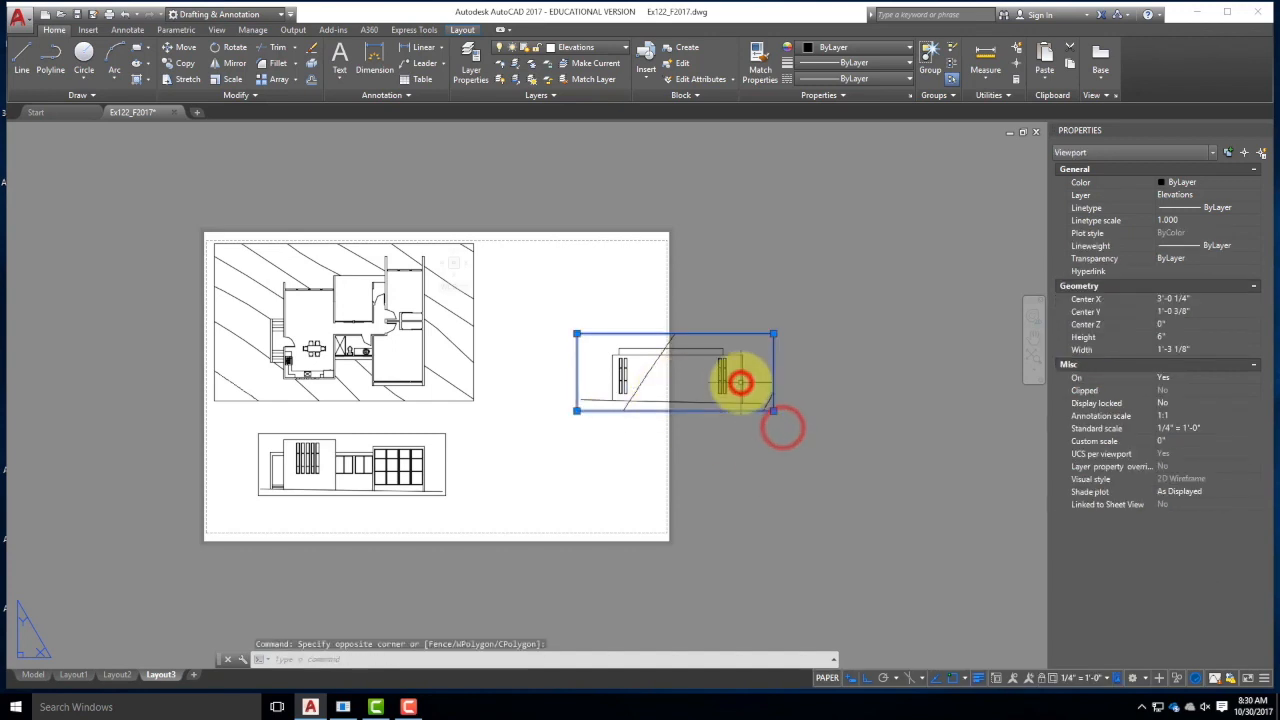
key("Return")
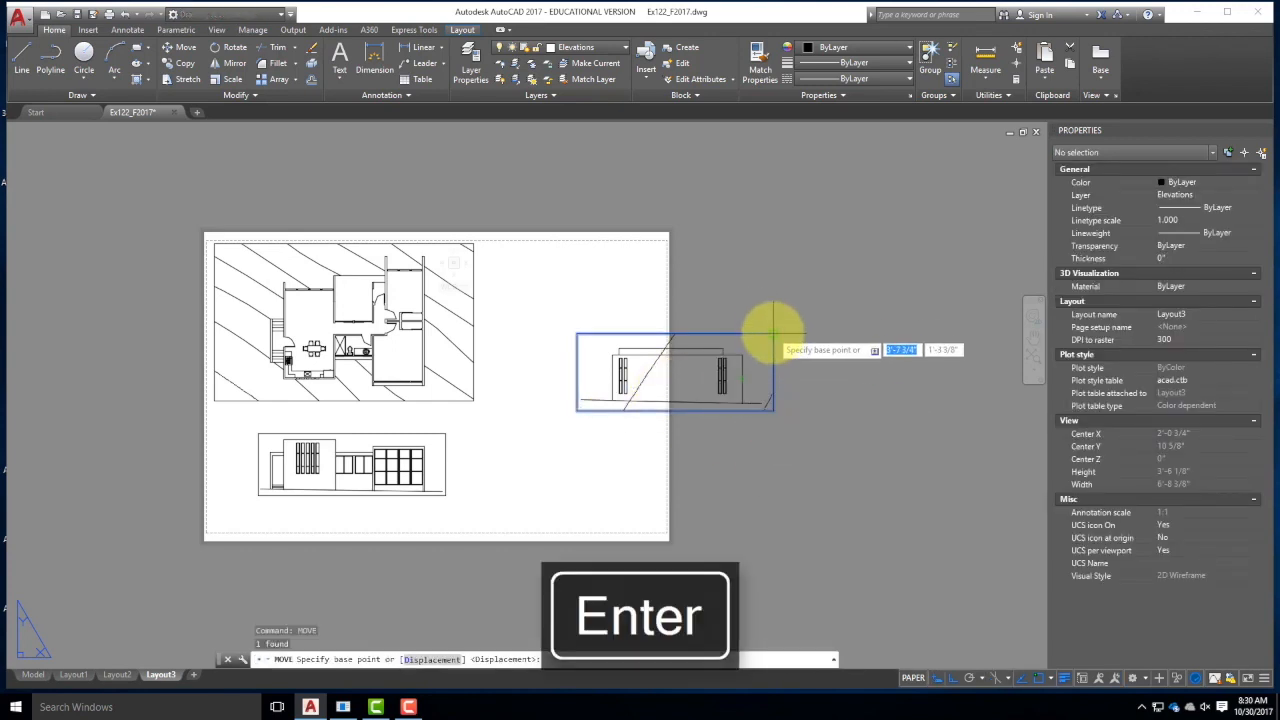
left_click(773, 333)
left_click(772, 246)
left_click(809, 342)
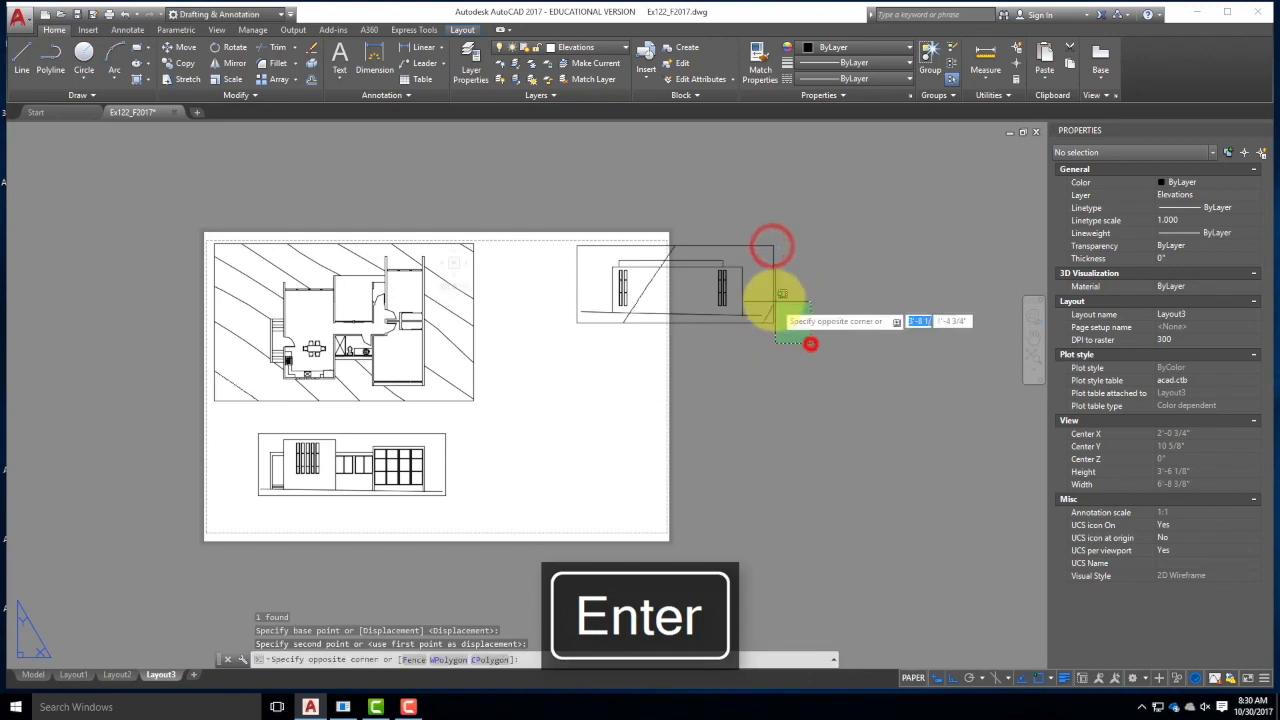
left_click(768, 298)
key("Return")
left_click(886, 300)
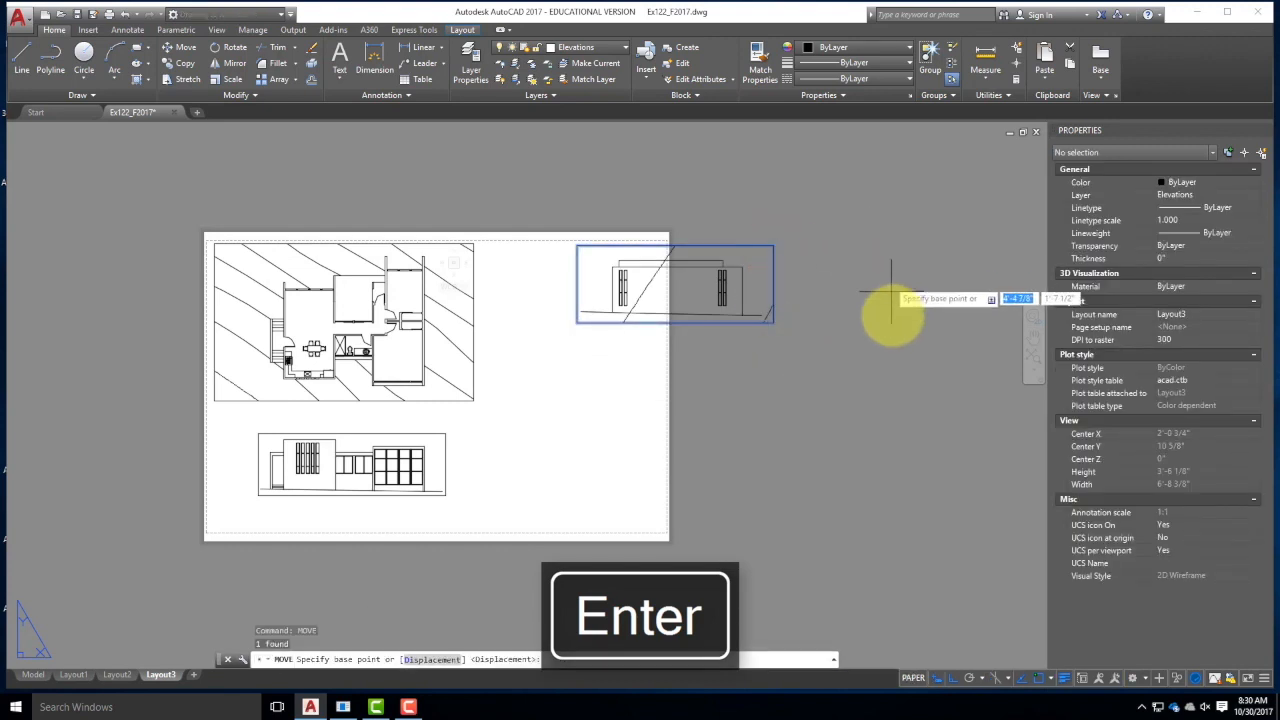
left_click(757, 349)
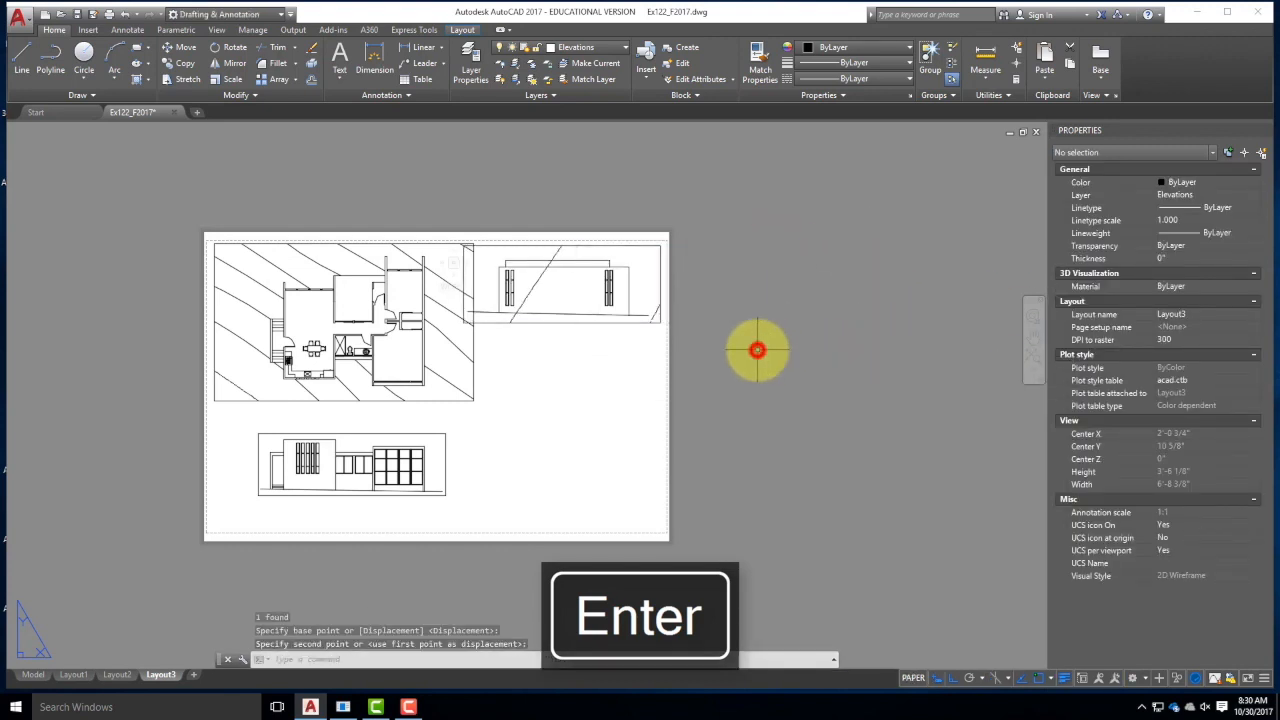
- Narrow the floor plan viewport to 1'-5 3/4" by pulling its right edge clear of the side elevation viewport
left_click(472, 262)
left_click(474, 241)
scroll(475, 242, "up", 3)
scroll(459, 243, "up", 4)
left_click(438, 243)
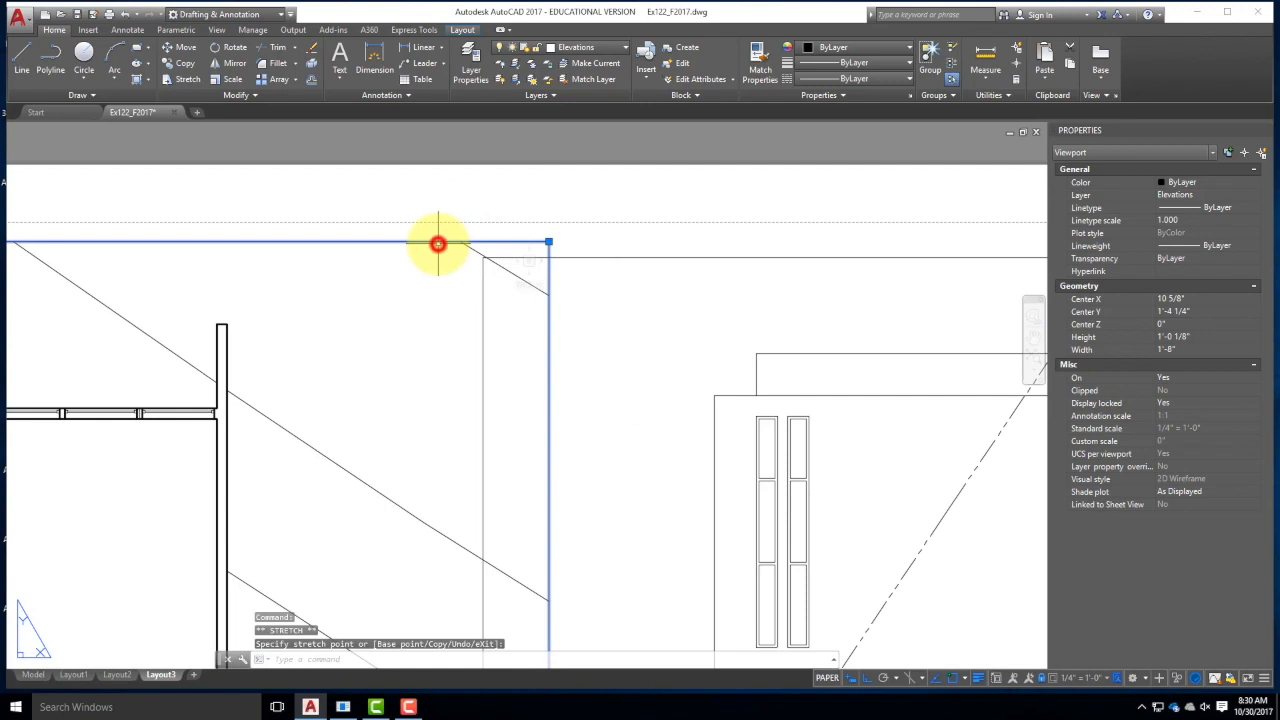
left_click(548, 241)
left_click(354, 263)
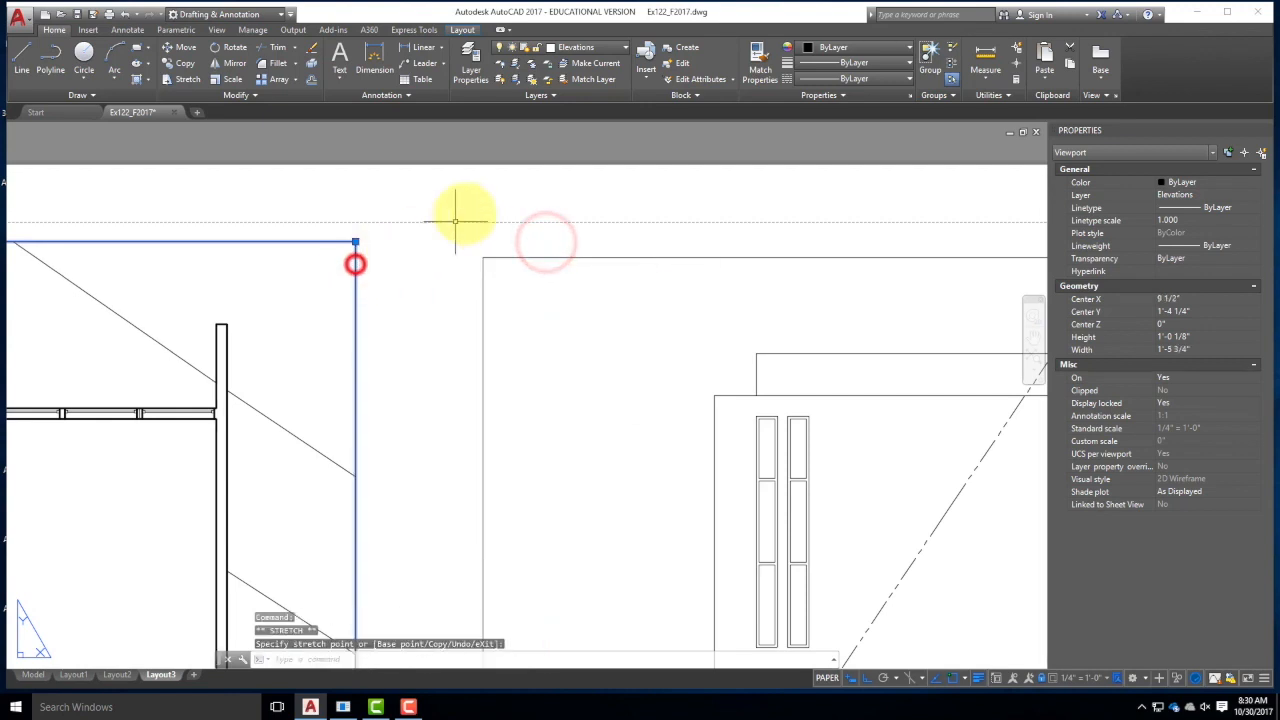
scroll(440, 228, "down", 6)
key("Escape")
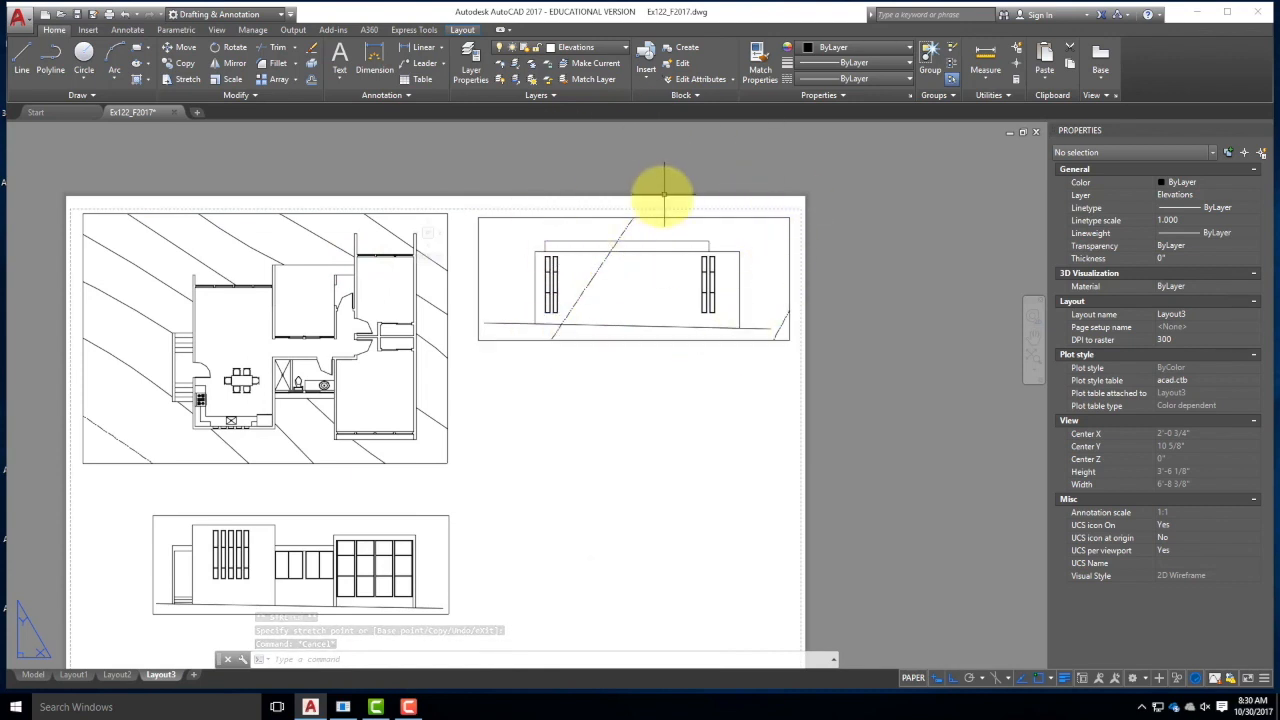
- Freeze the Topography layer only in the side elevation viewport and return to paper space
double_click(670, 226)
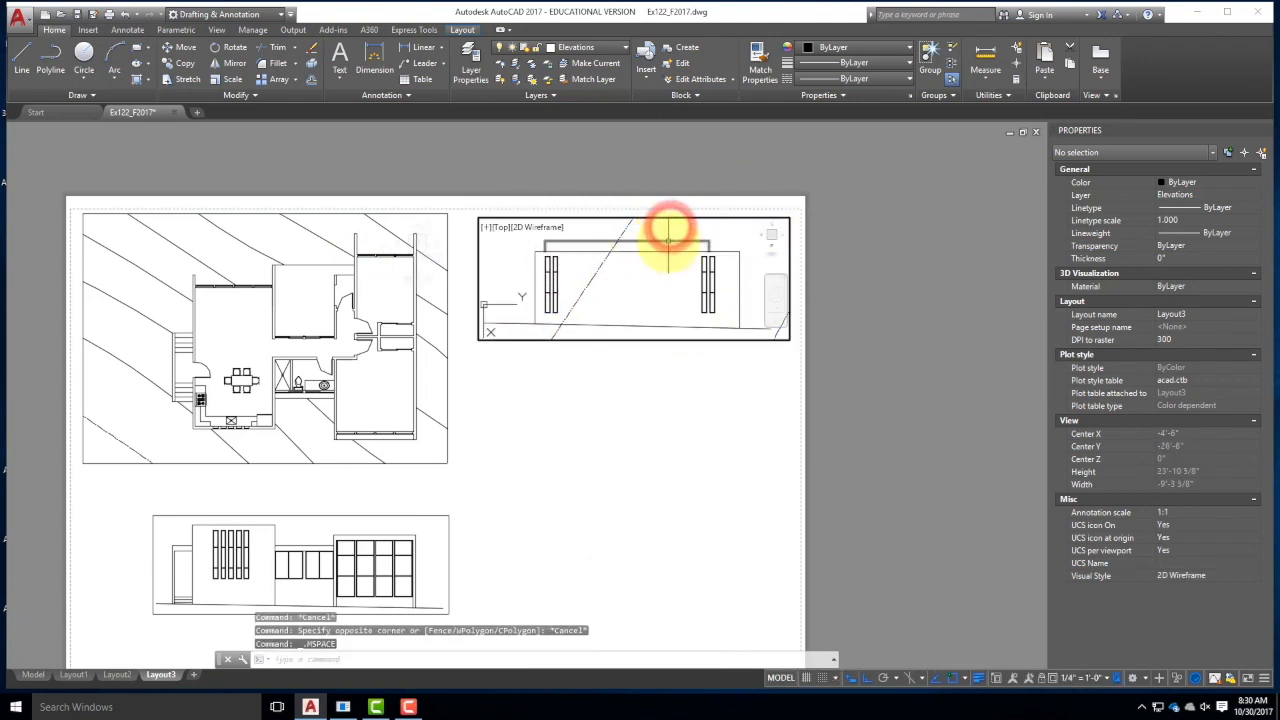
left_click(476, 55)
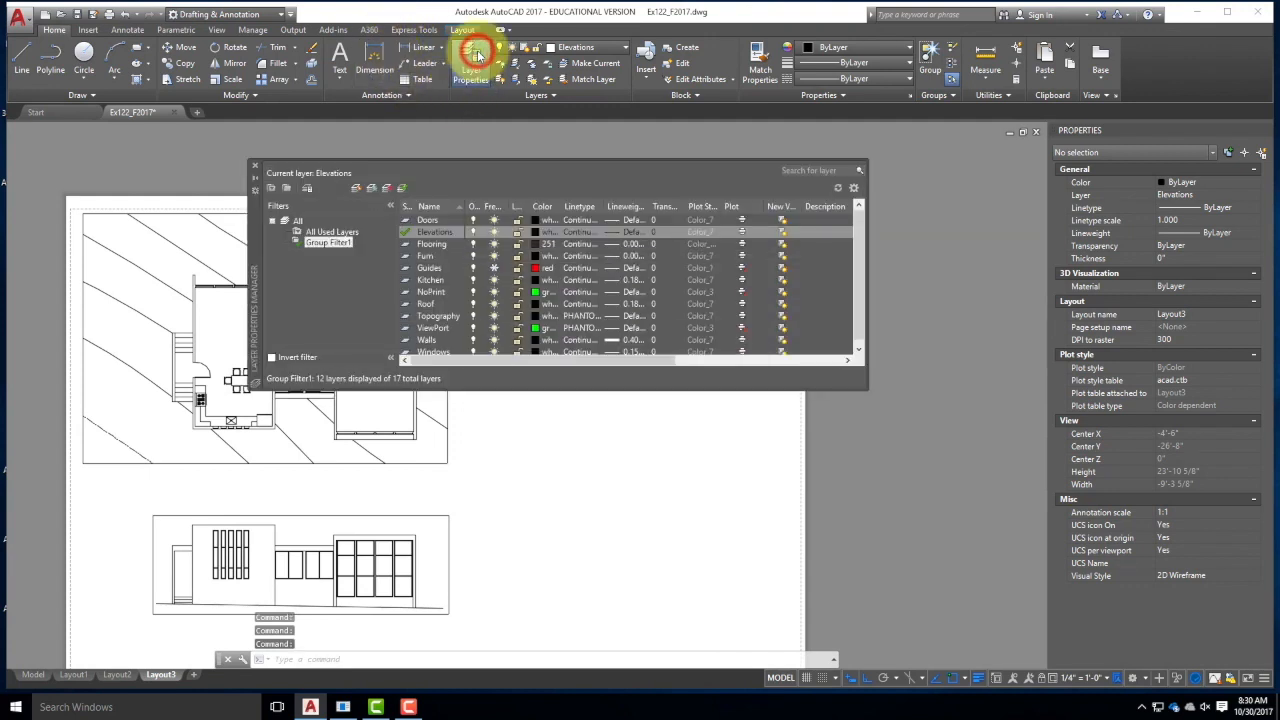
left_click(428, 317)
left_click_drag(656, 362, 743, 360)
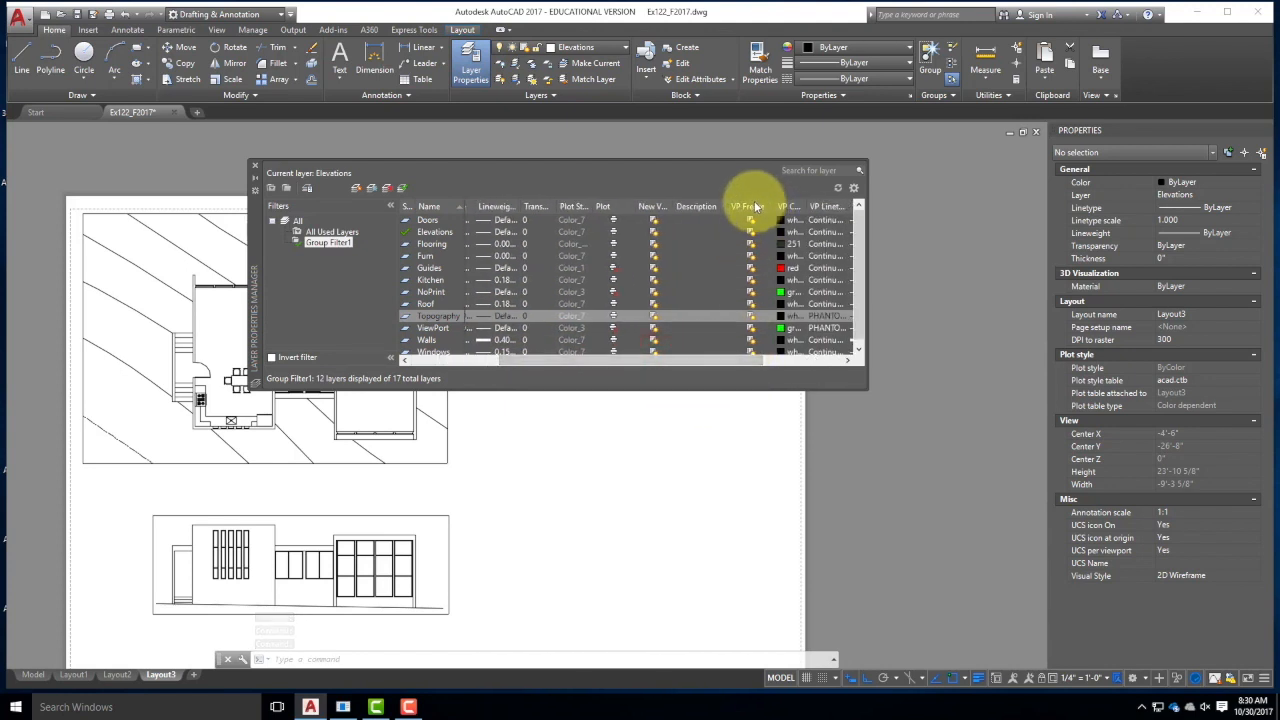
left_click(752, 318)
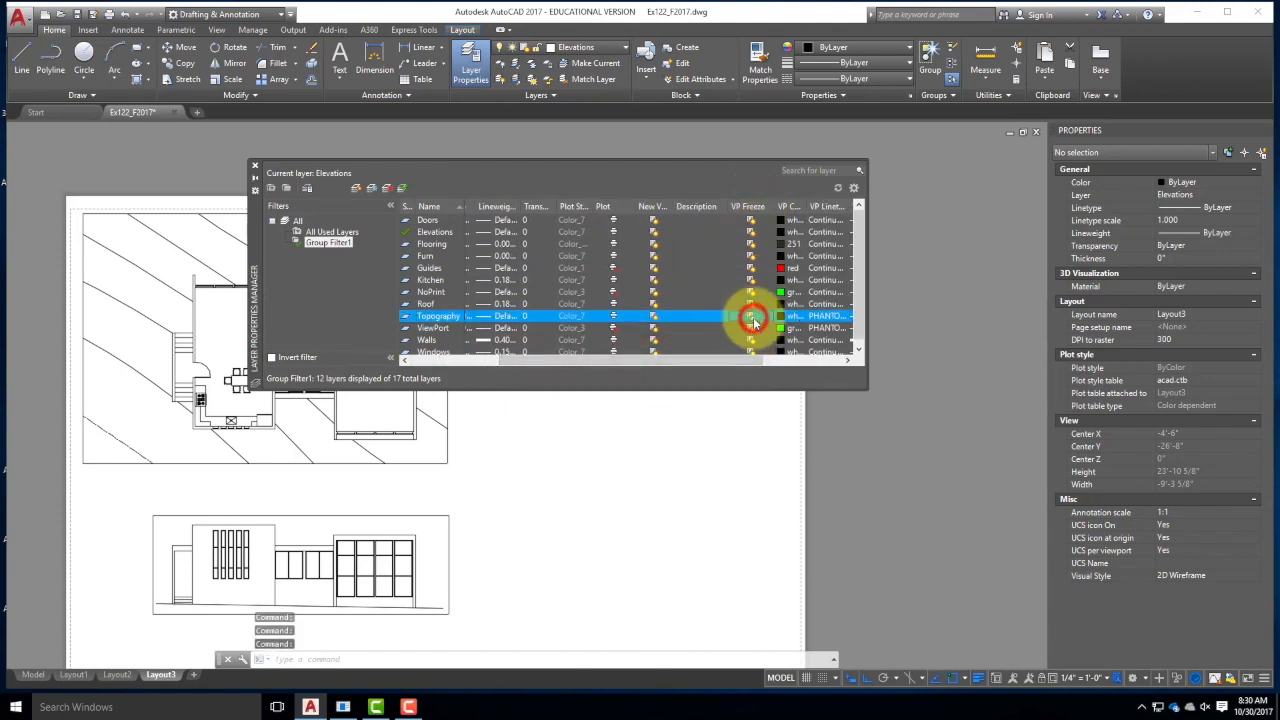
left_click(254, 166)
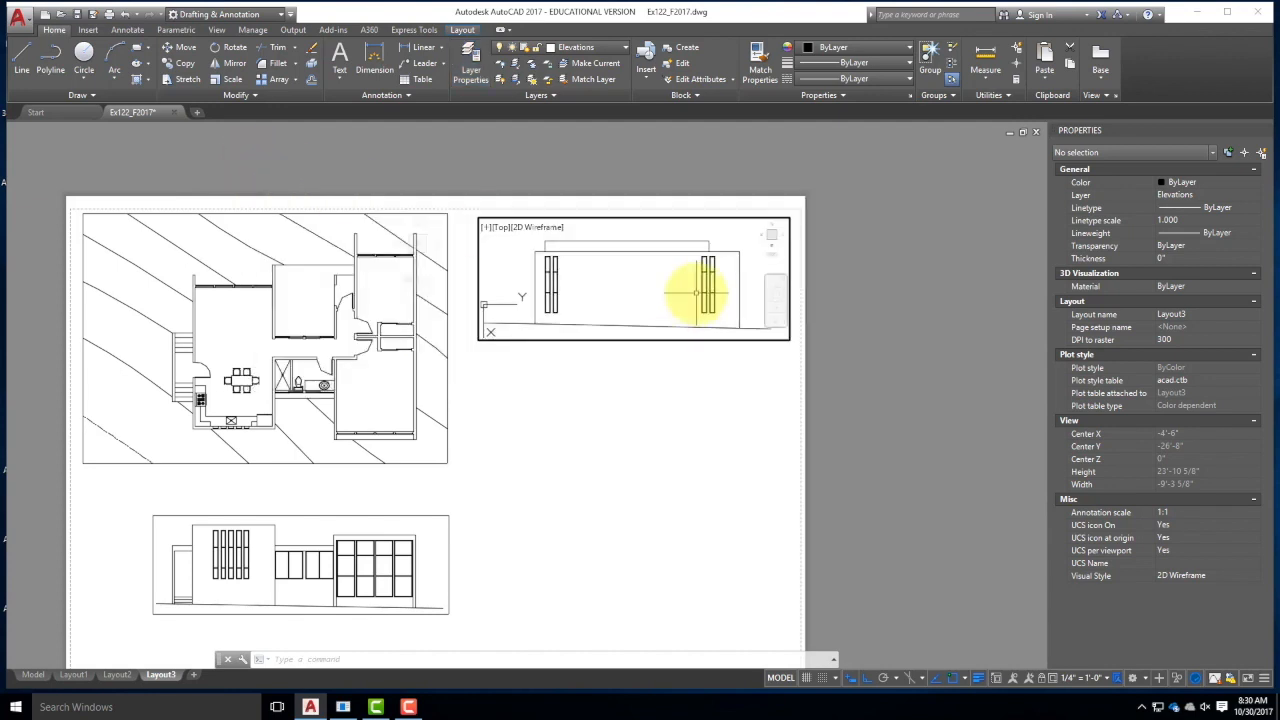
double_click(669, 397)
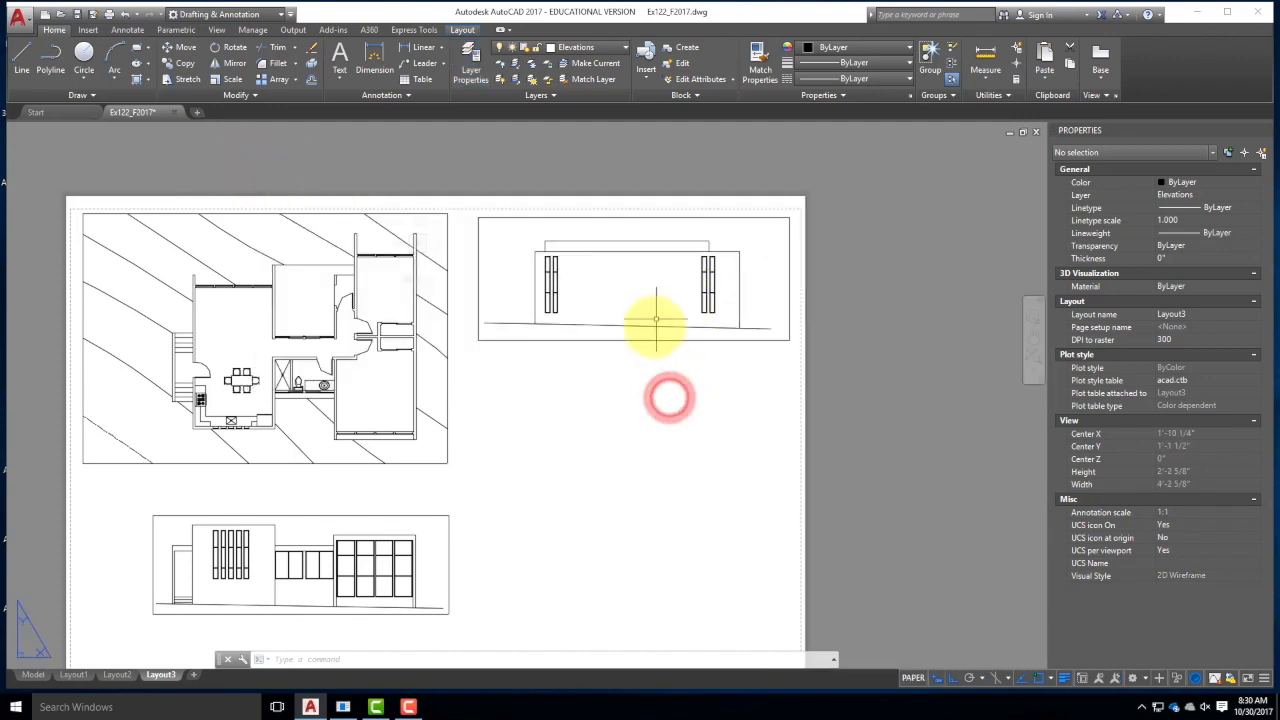
left_click(651, 339)
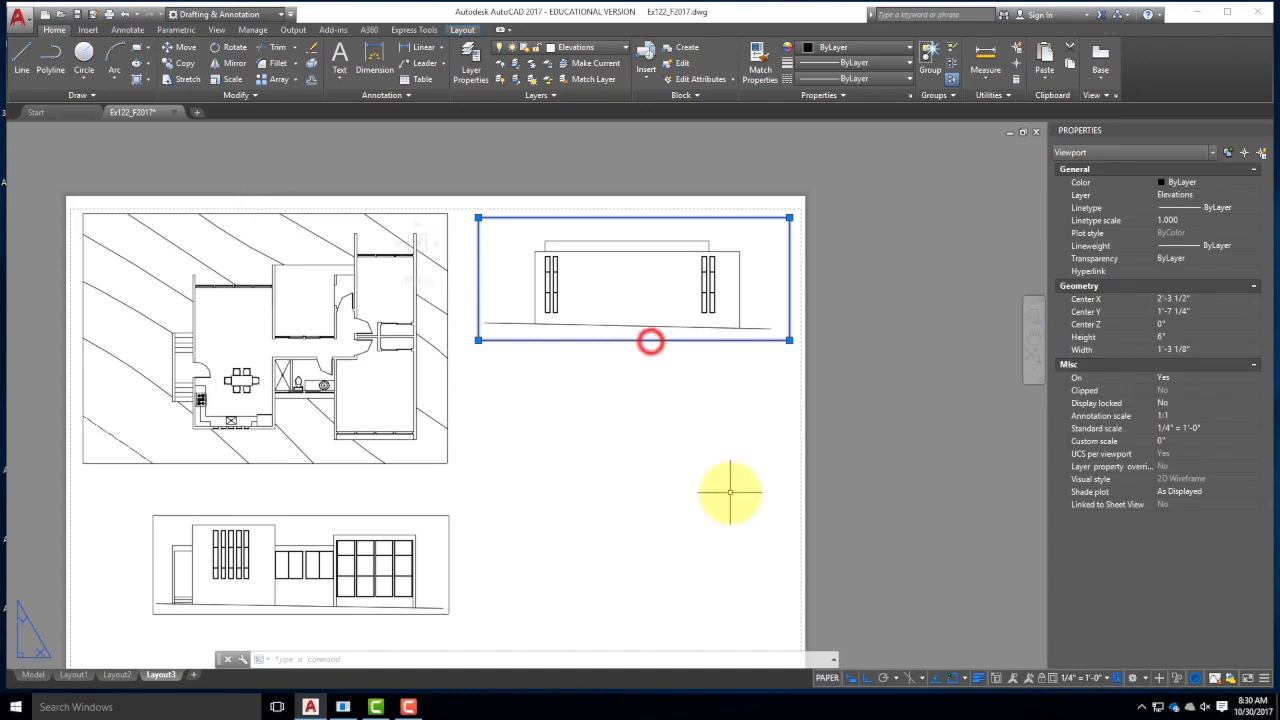
left_click(310, 516)
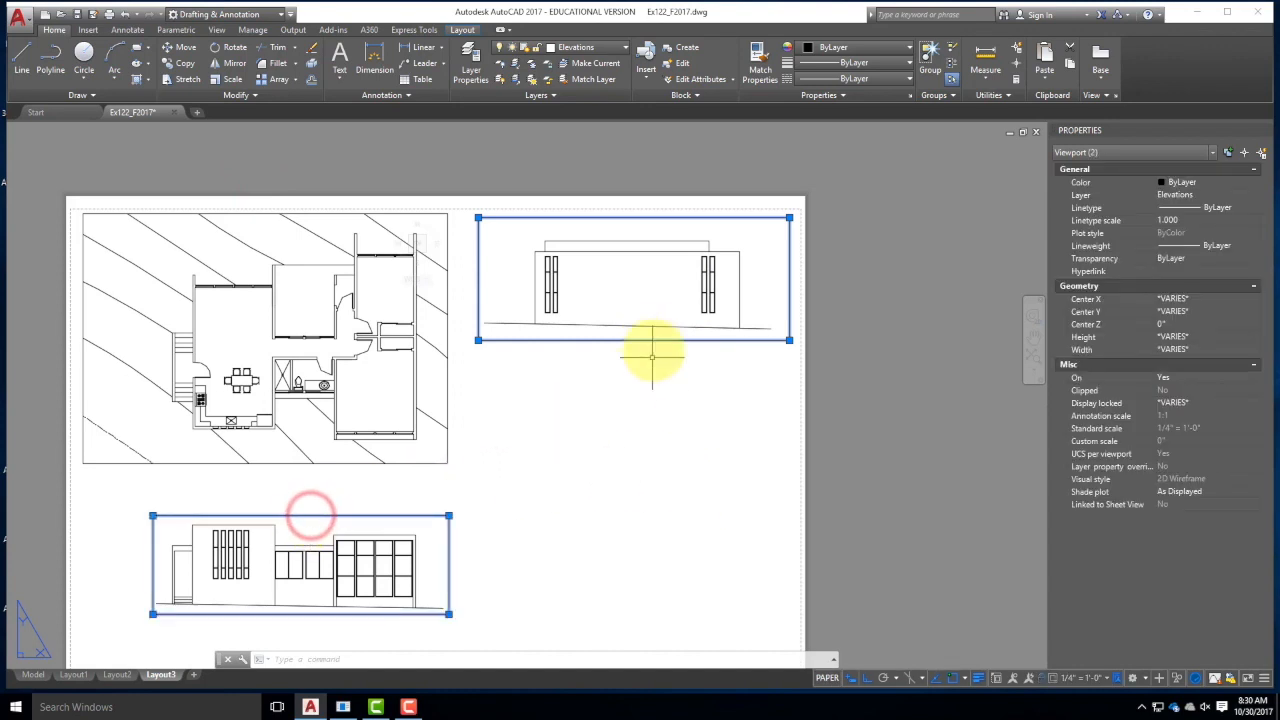
key("Escape")
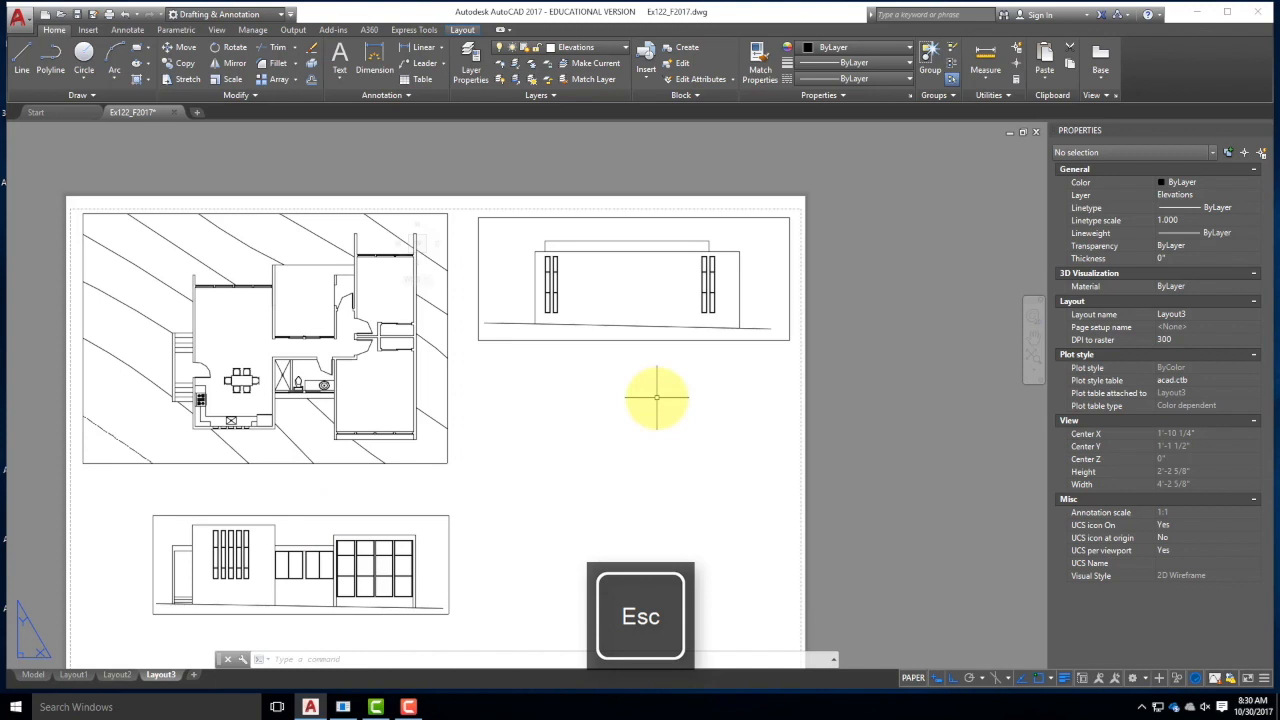
- Create a rectangular viewport directly below the side elevation viewport, matching its width
left_click(467, 31)
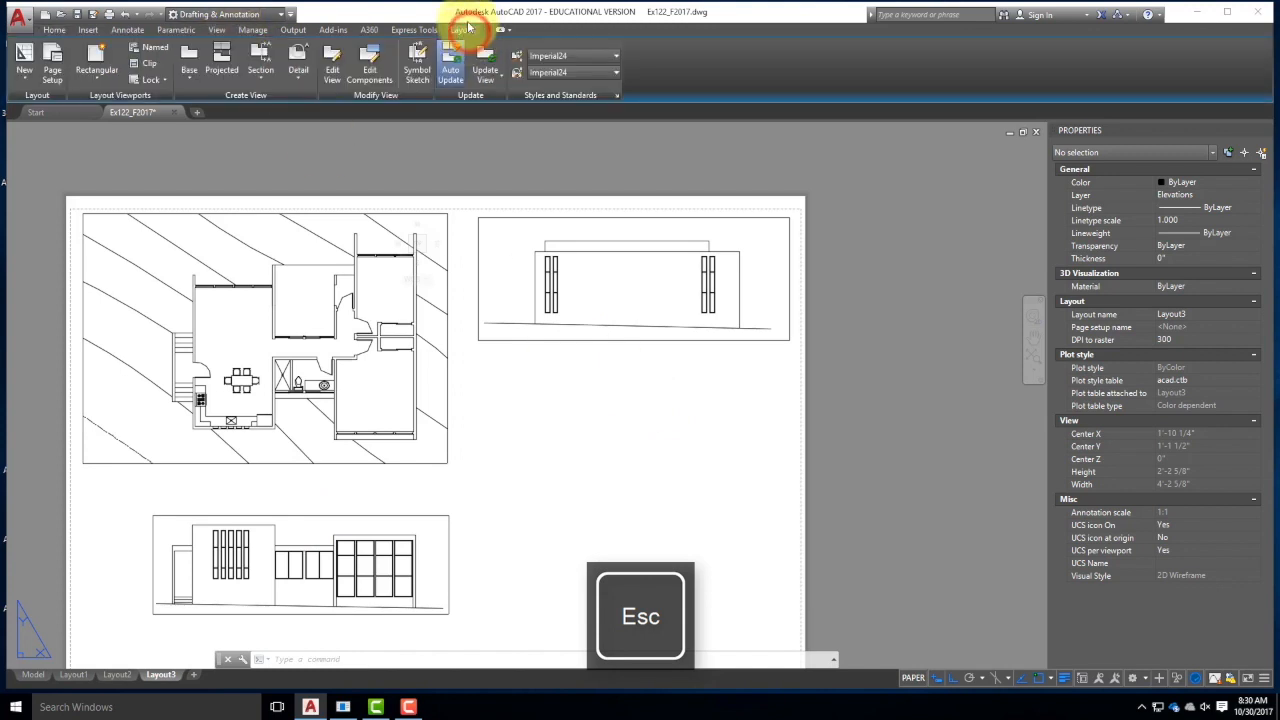
left_click(91, 56)
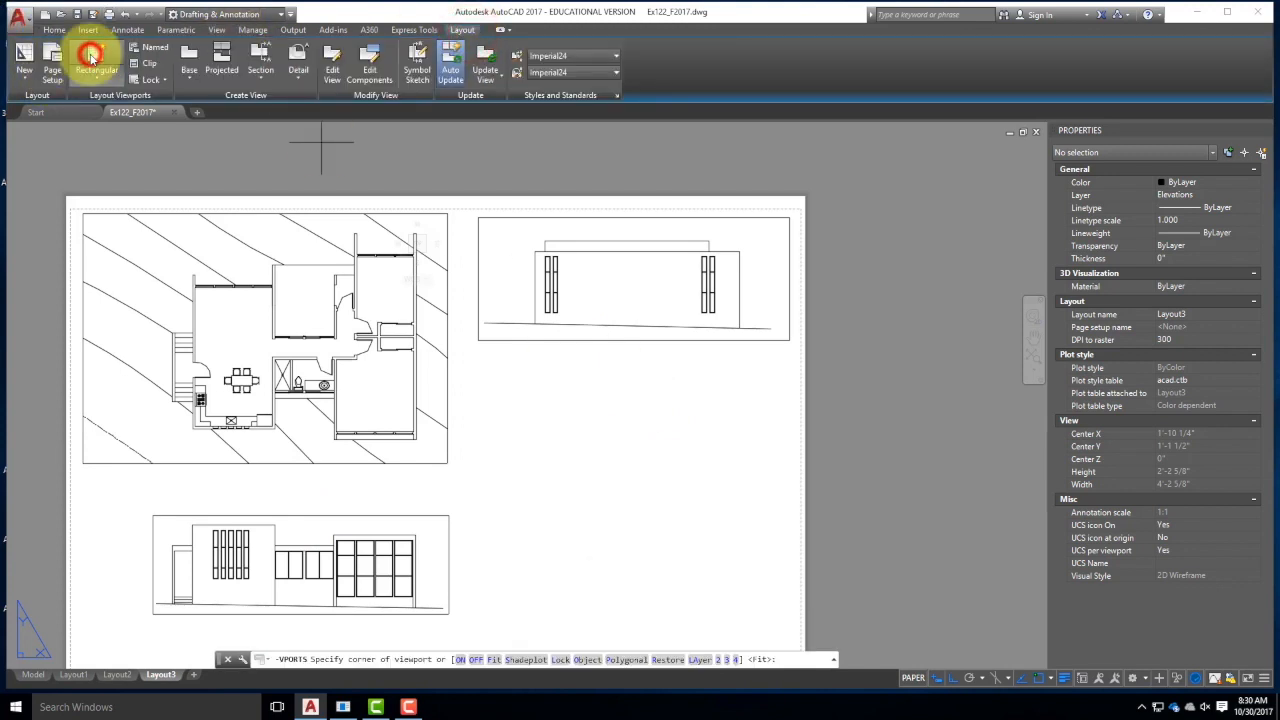
left_click(478, 357)
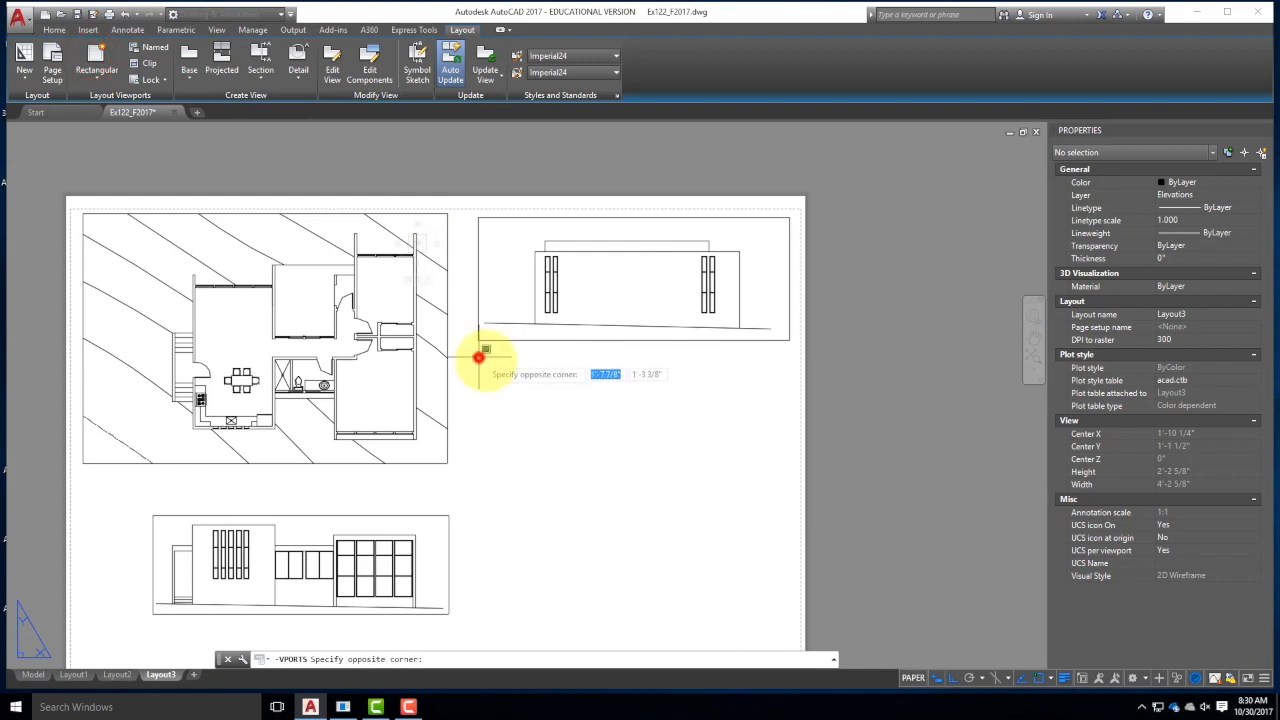
left_click(790, 488)
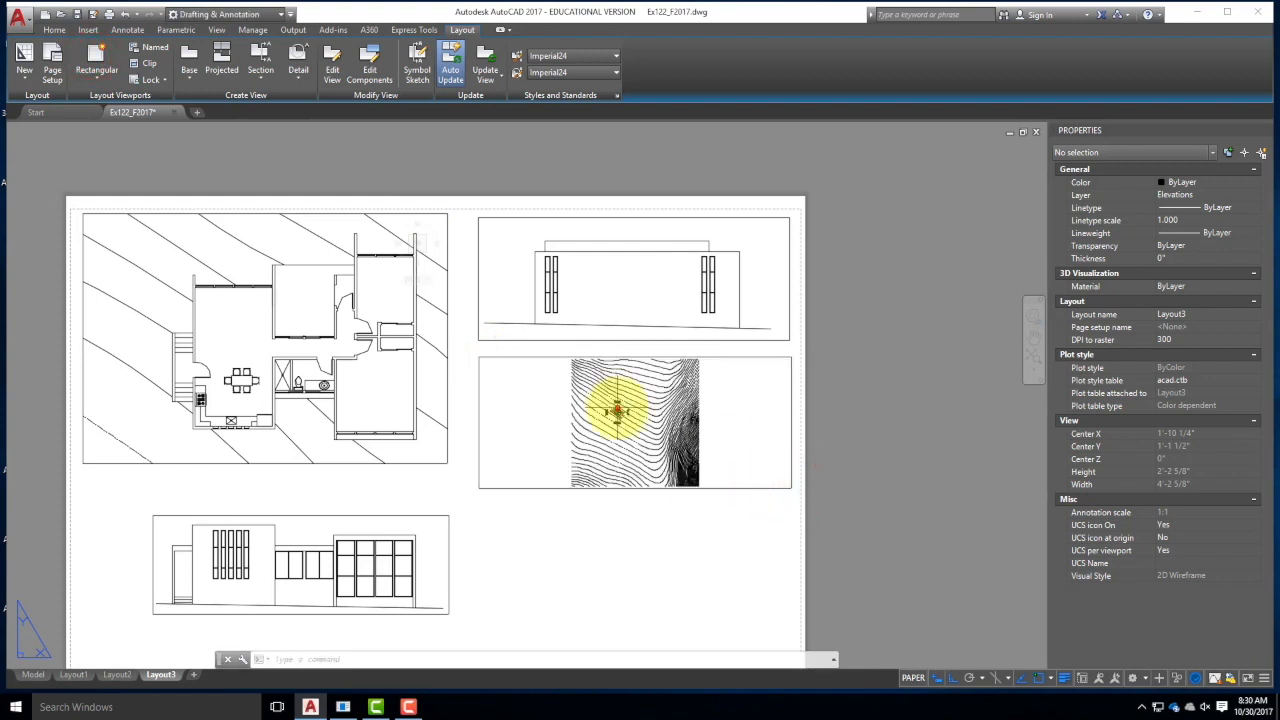
- Activate the new viewport and zoom in on the upside-down elevation above the floor plan
double_click(616, 408)
scroll(608, 400, "down", 6)
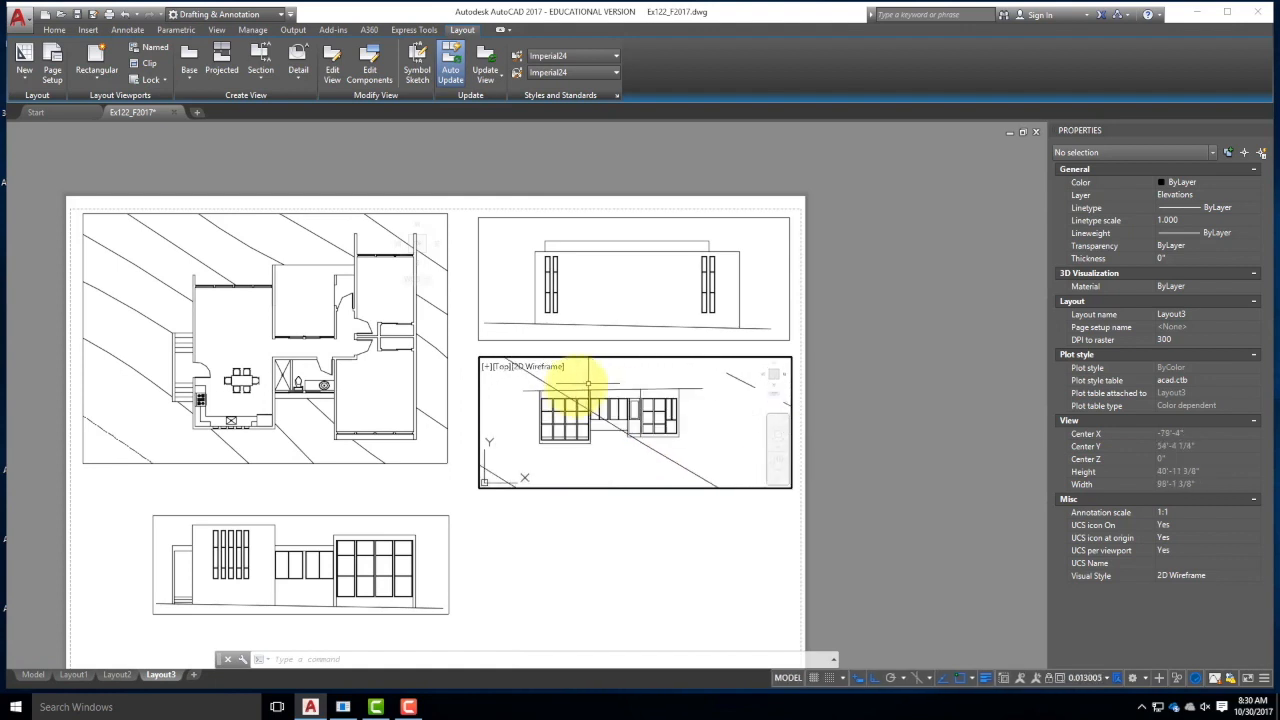
scroll(588, 383, "up", 2)
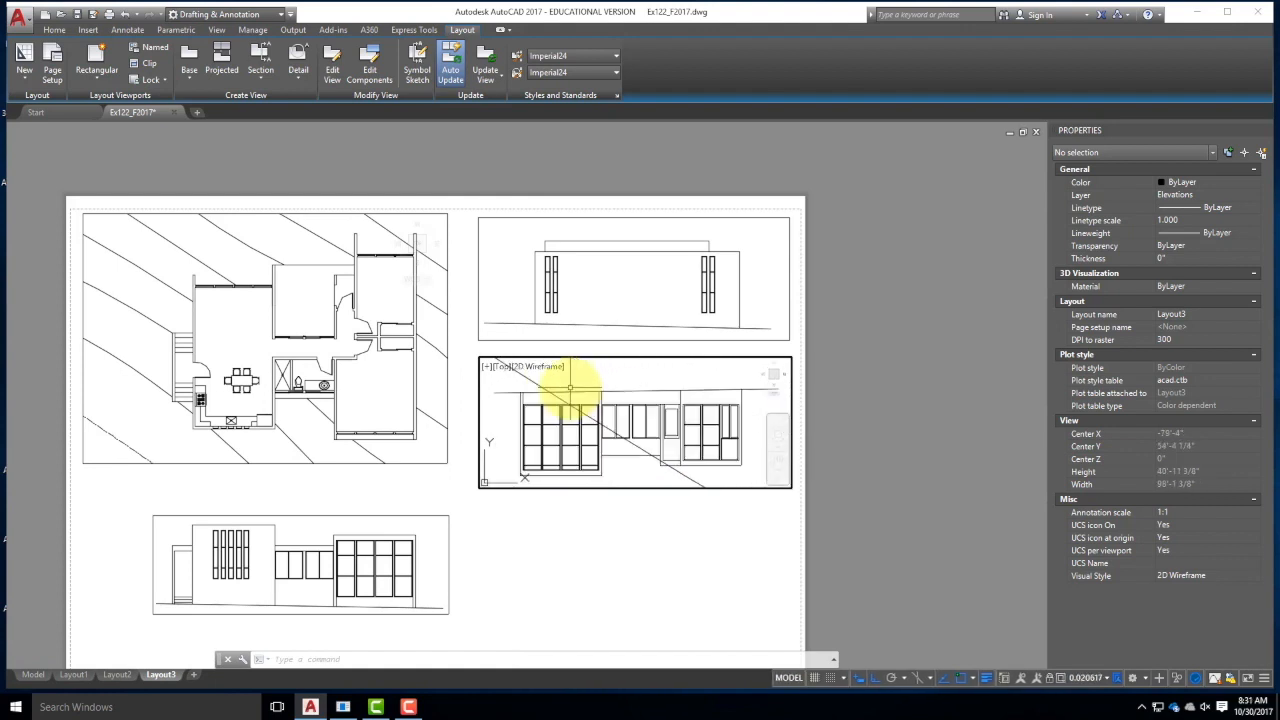
- Return to paper space and set the new elevation viewport's standard scale to 1/4" = 1'-0"
double_click(690, 538)
left_click(651, 488)
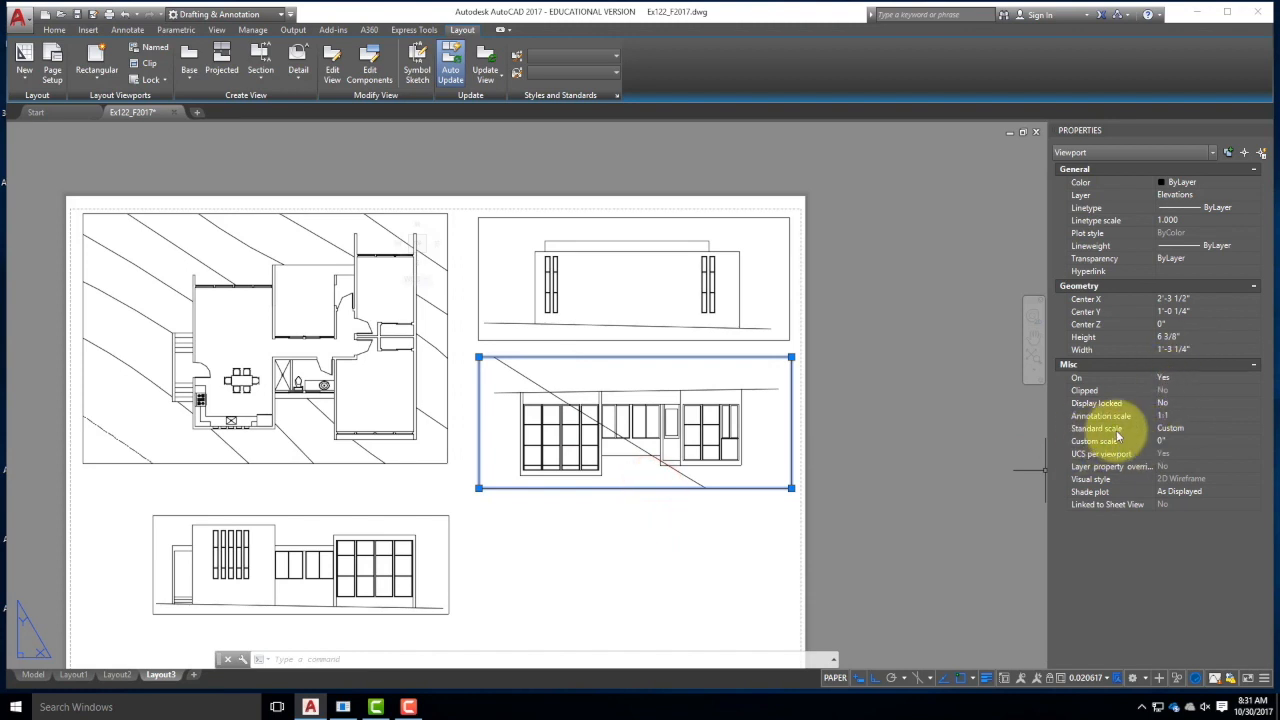
left_click(1190, 428)
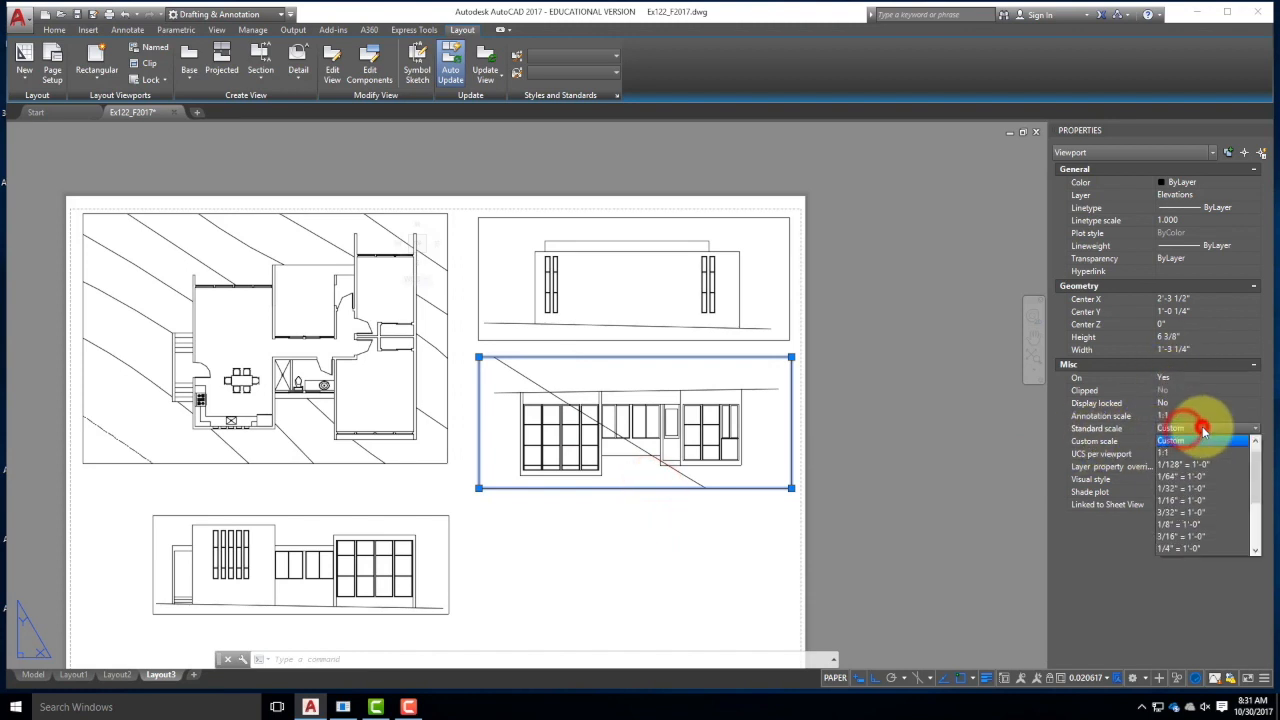
left_click(1188, 548)
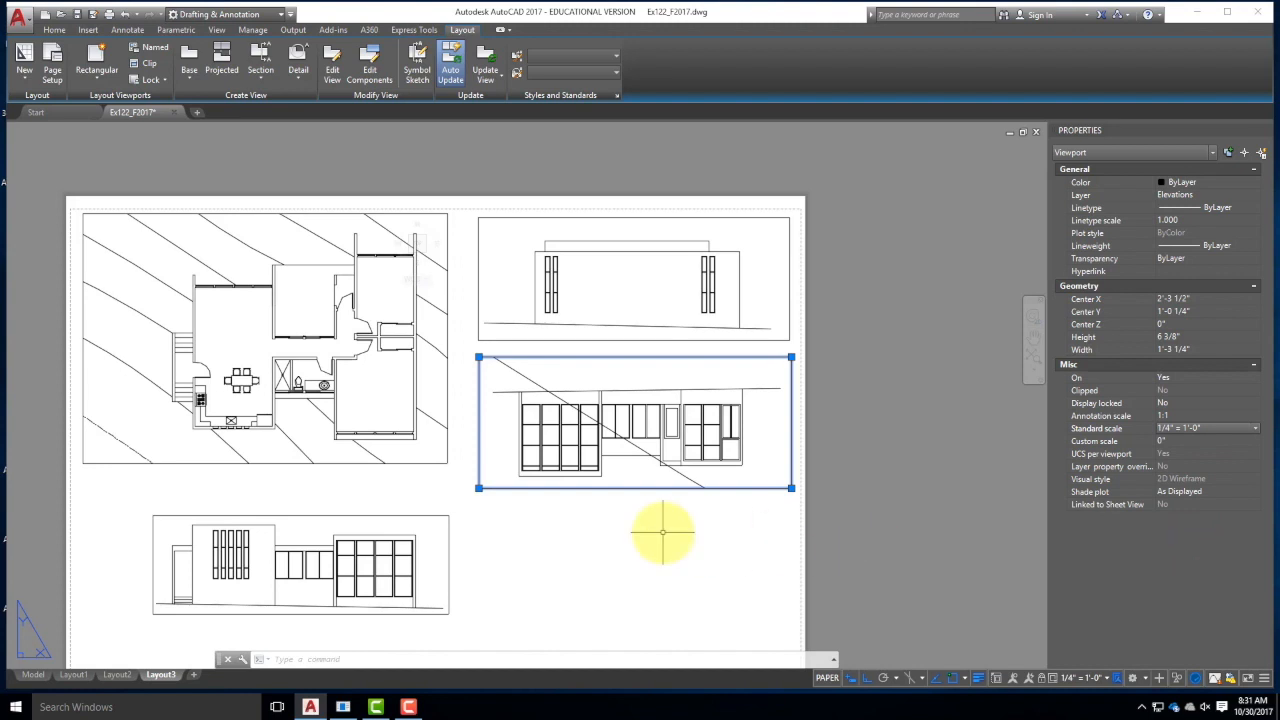
key("Escape")
- Rotate the upside-down elevation viewport 180 degrees so the elevation stands upright
left_click(652, 486)
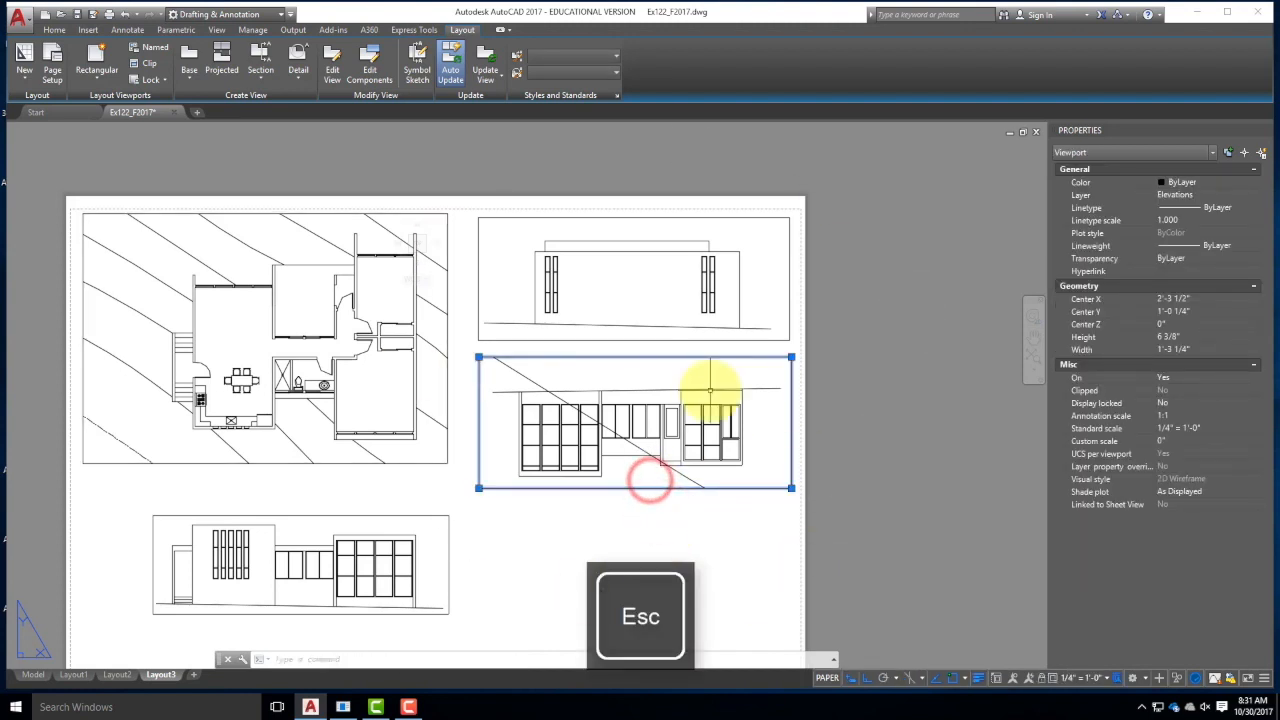
type("ro")
key("Return")
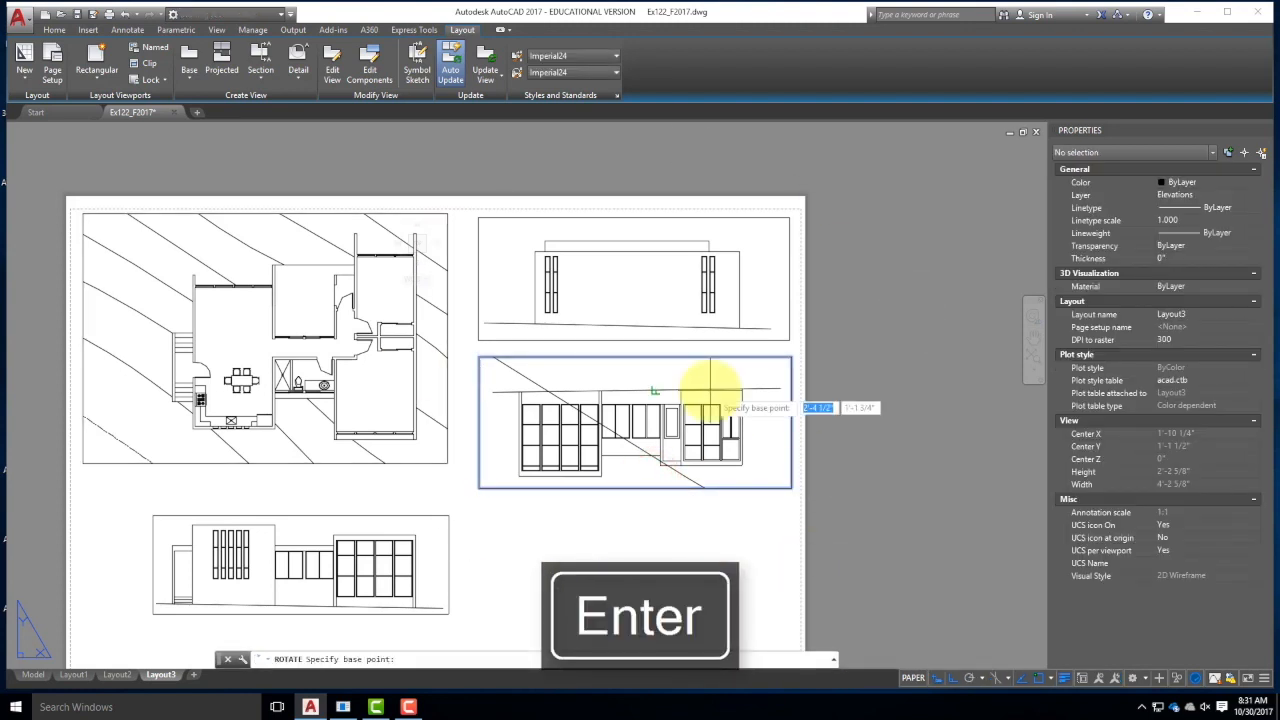
left_click(627, 427)
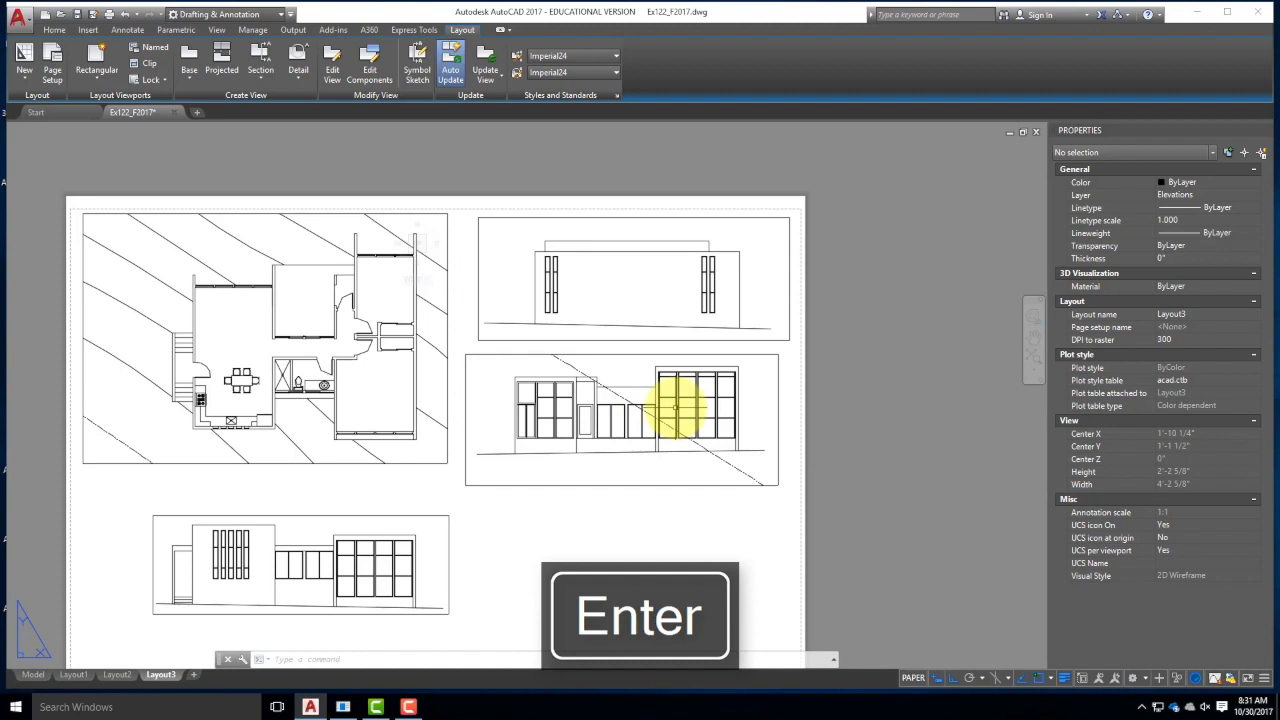
key("Escape")
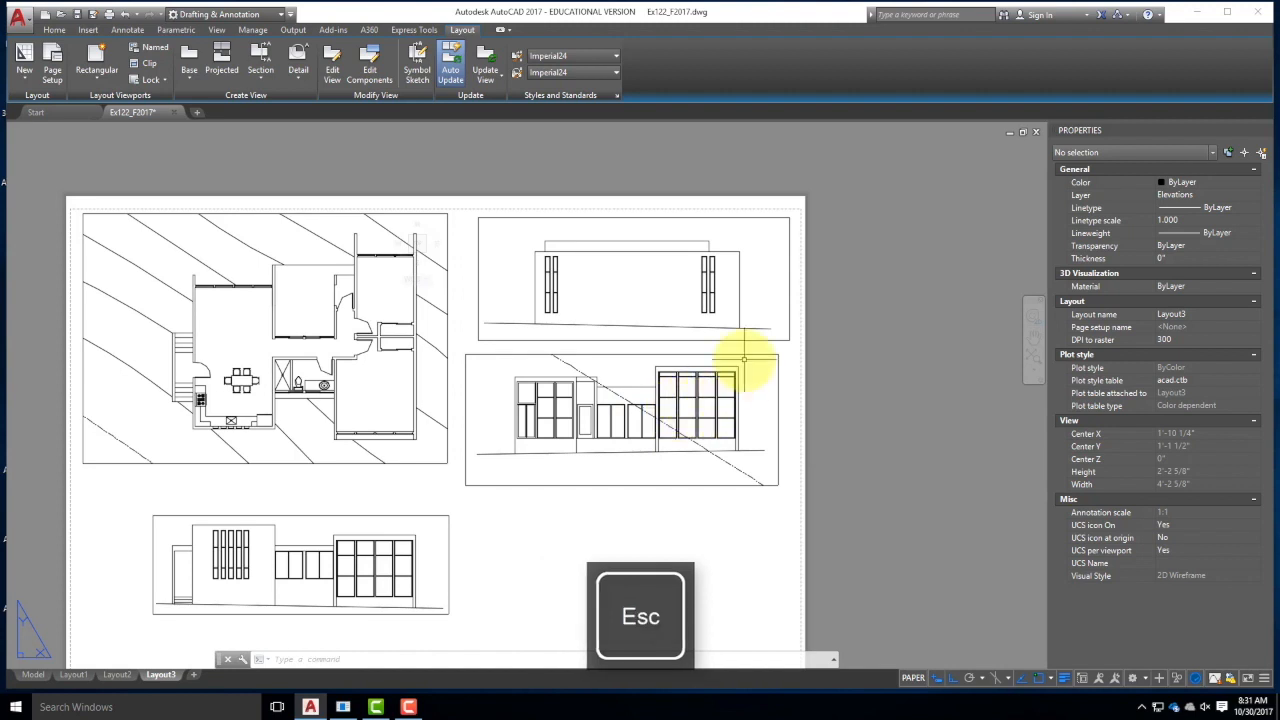
- Freeze the Topography layer only in the rotated elevation viewport and return to paper space
left_click(719, 514)
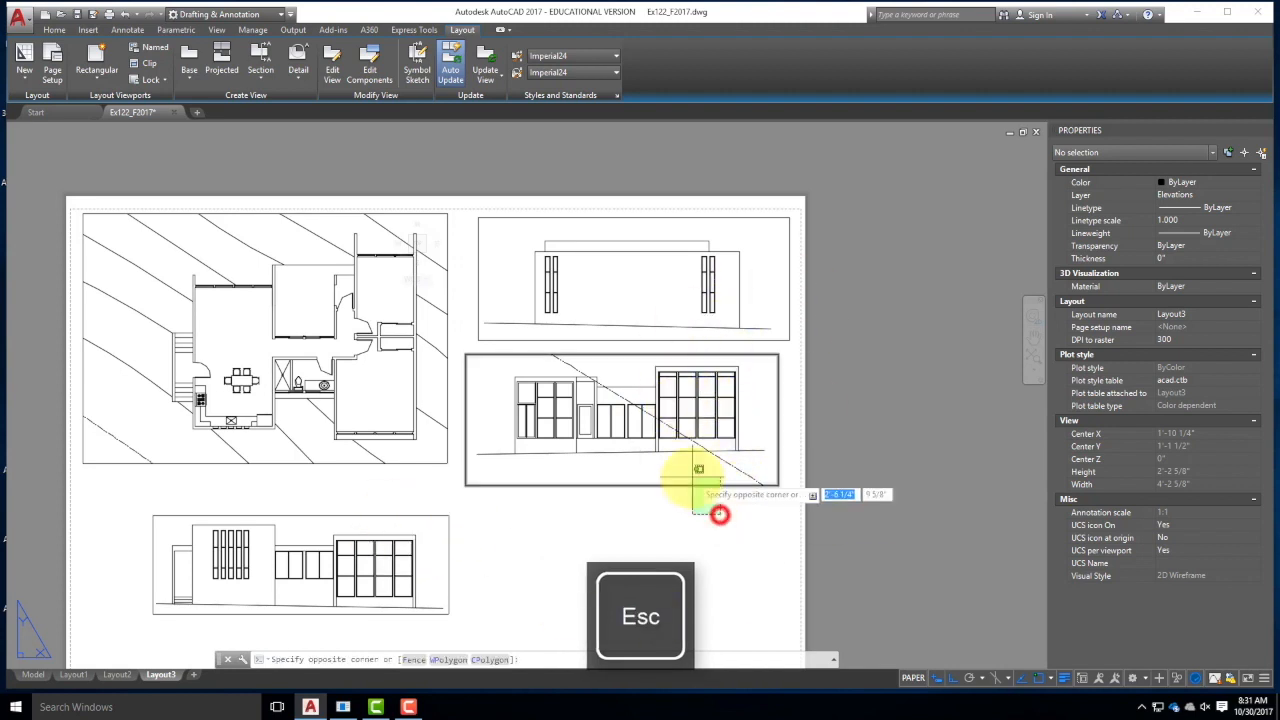
left_click(693, 475)
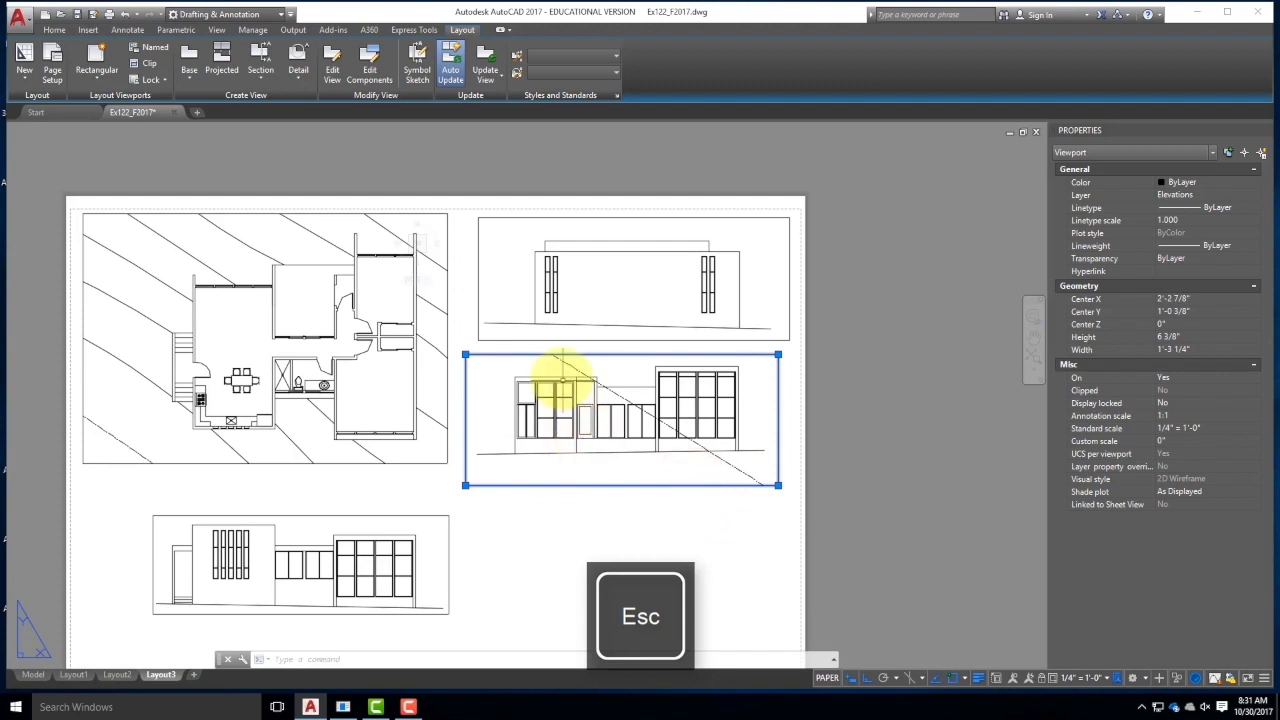
double_click(553, 471)
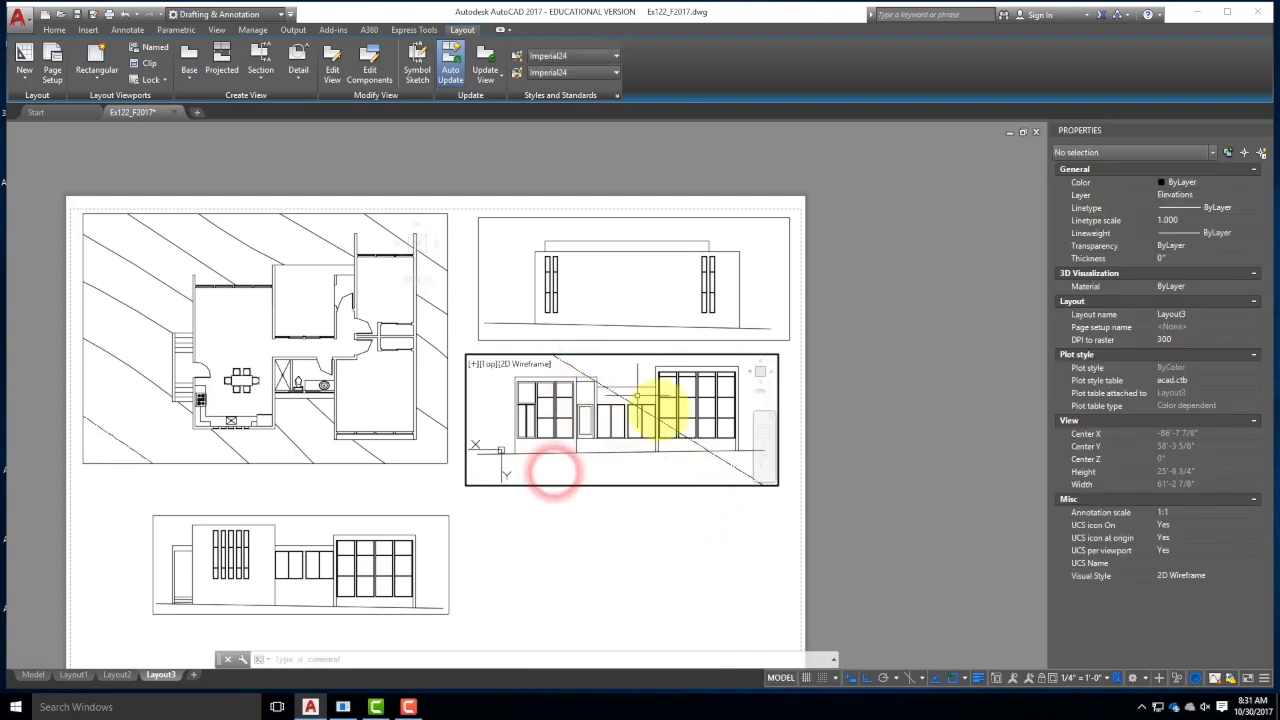
left_click(54, 30)
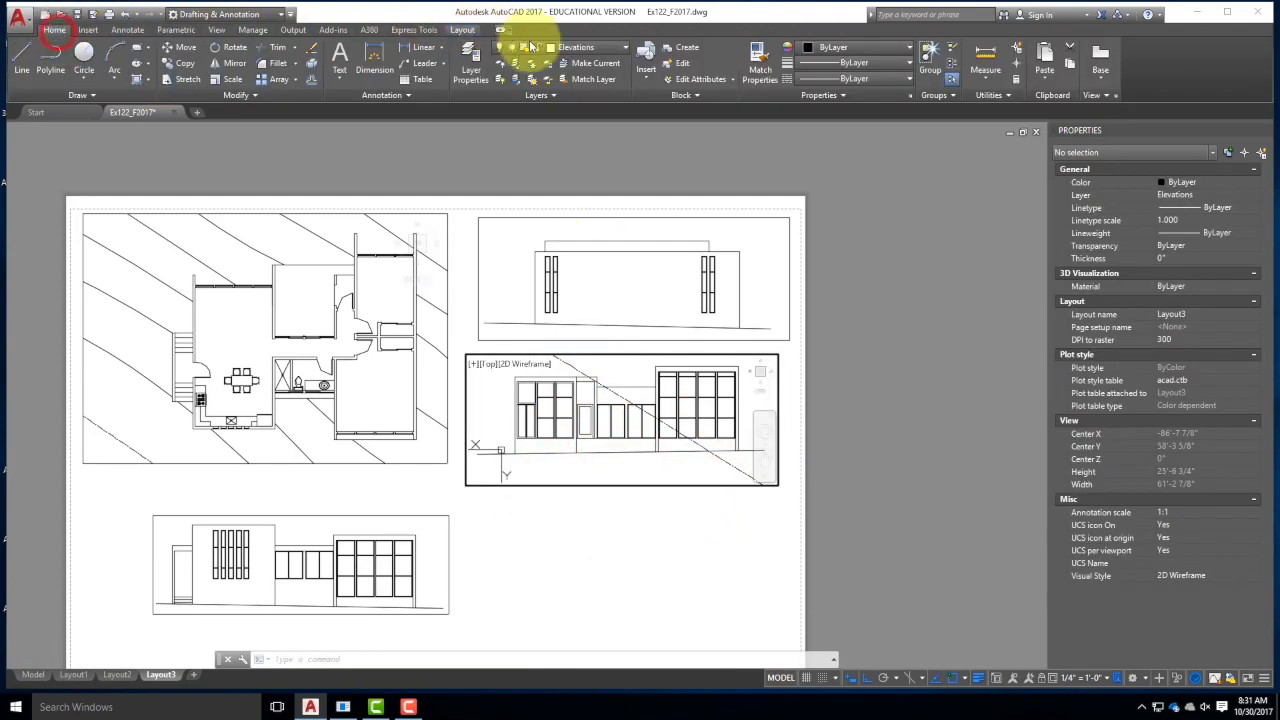
left_click(467, 60)
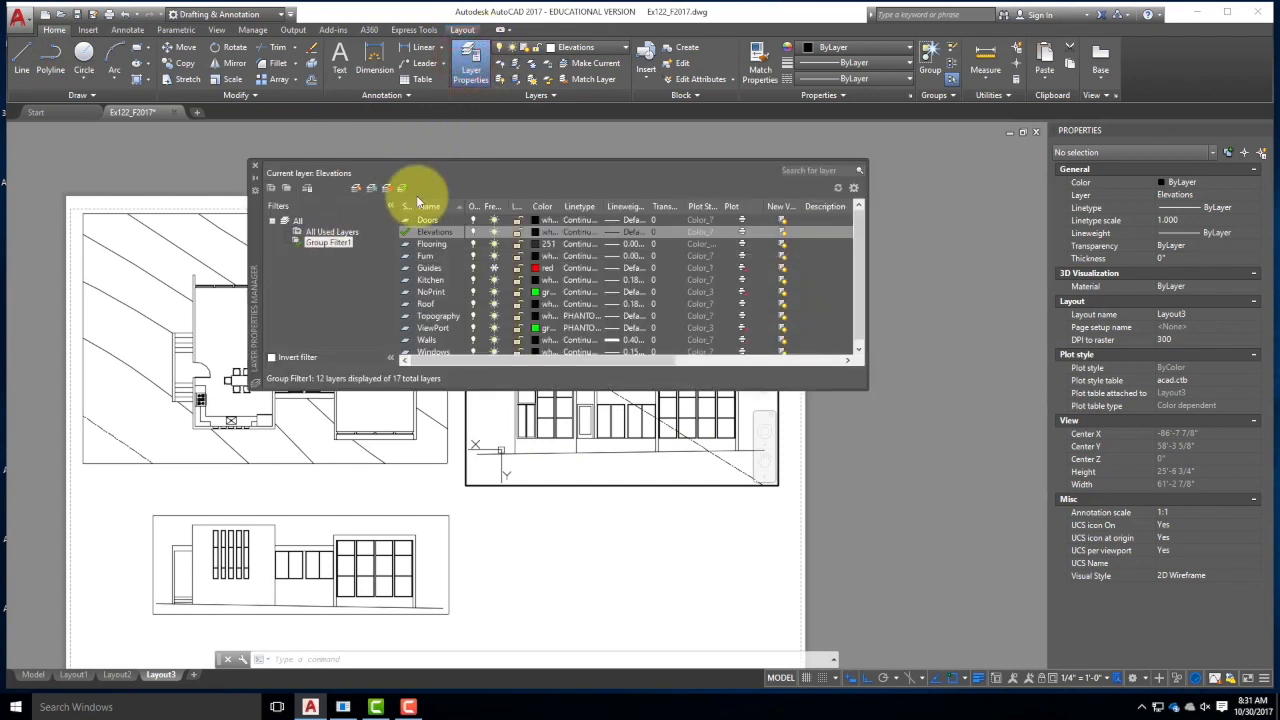
left_click(438, 316)
left_click_drag(428, 357, 562, 338)
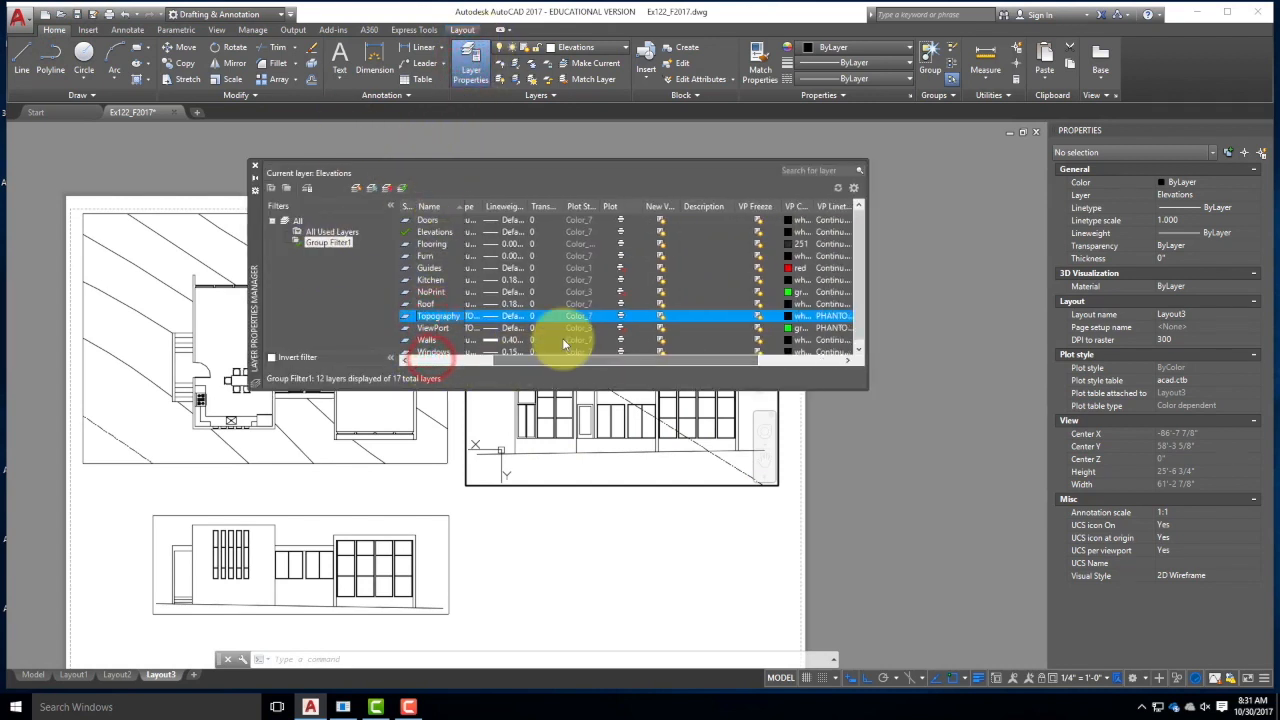
left_click(760, 318)
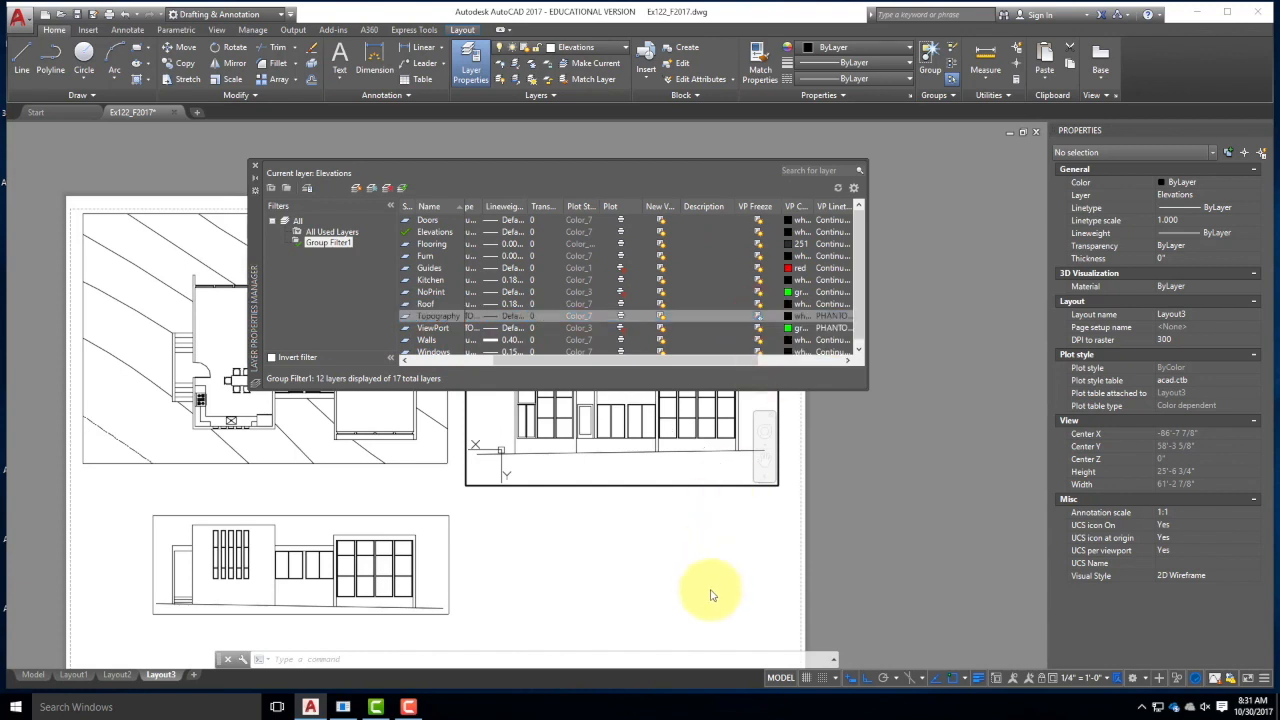
double_click(711, 565)
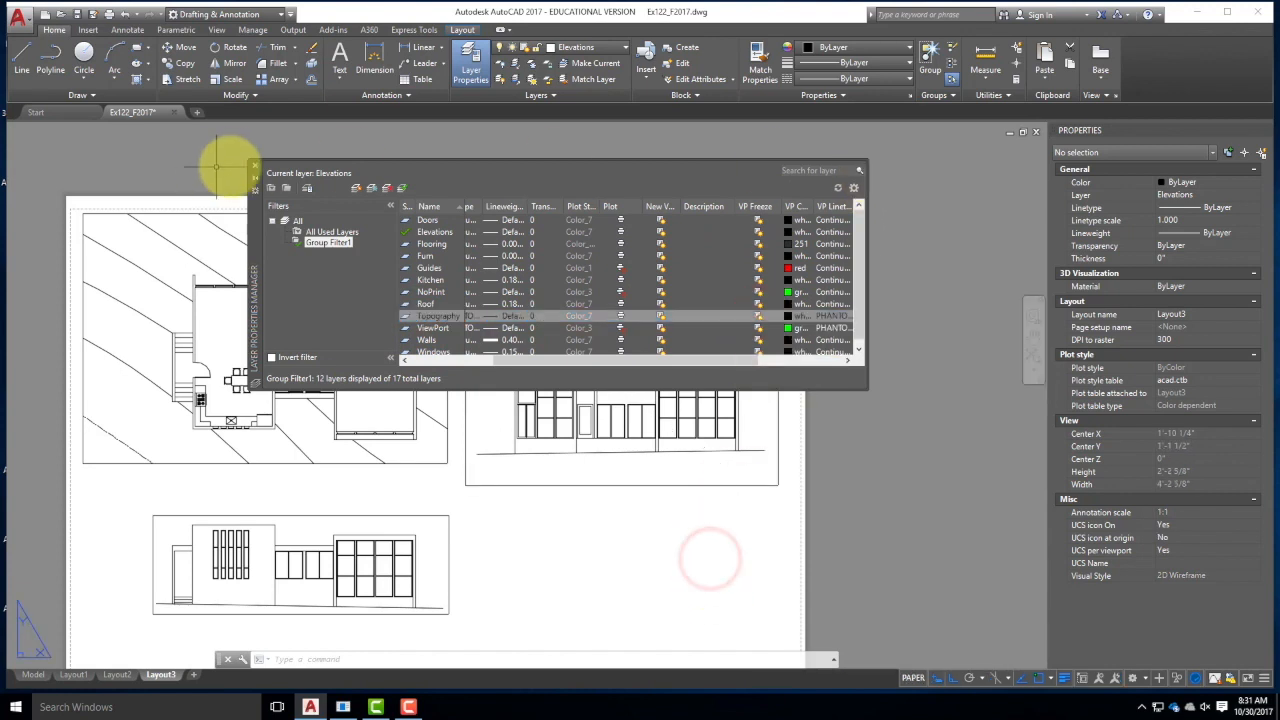
left_click(254, 168)
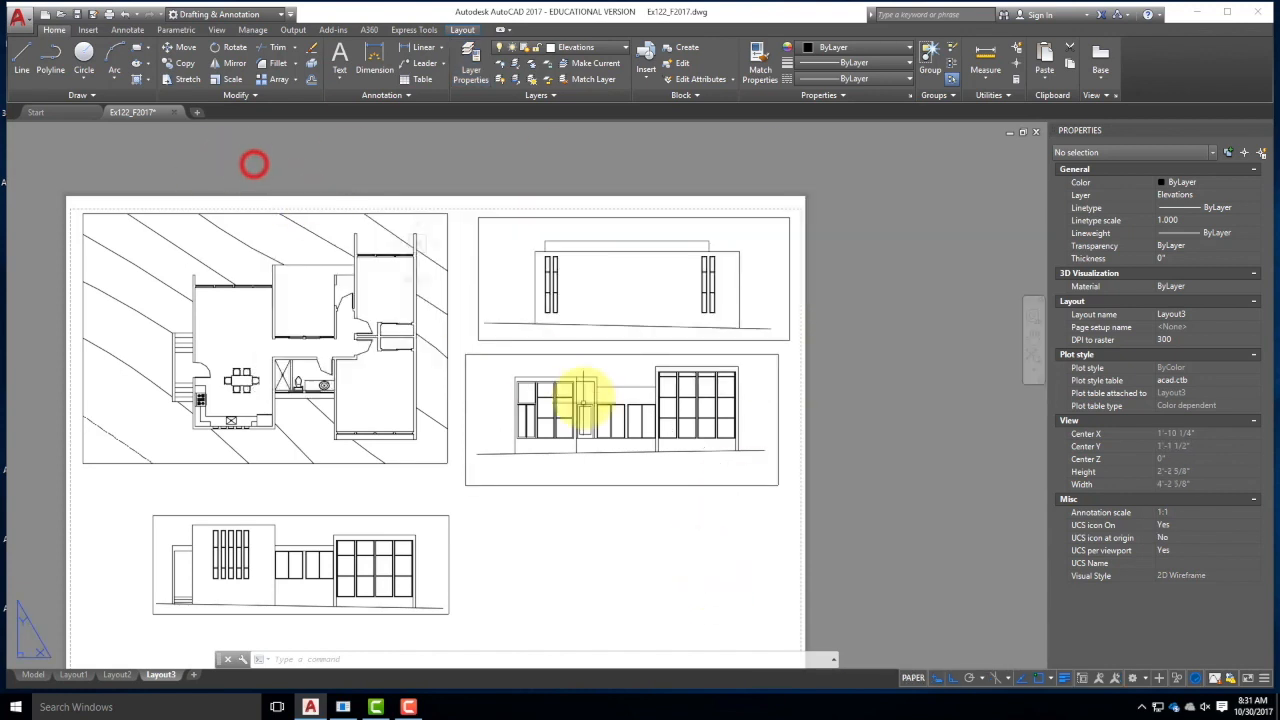
- Lock the display of the rotated elevation viewport and of the side elevation viewport above it
left_click(778, 363)
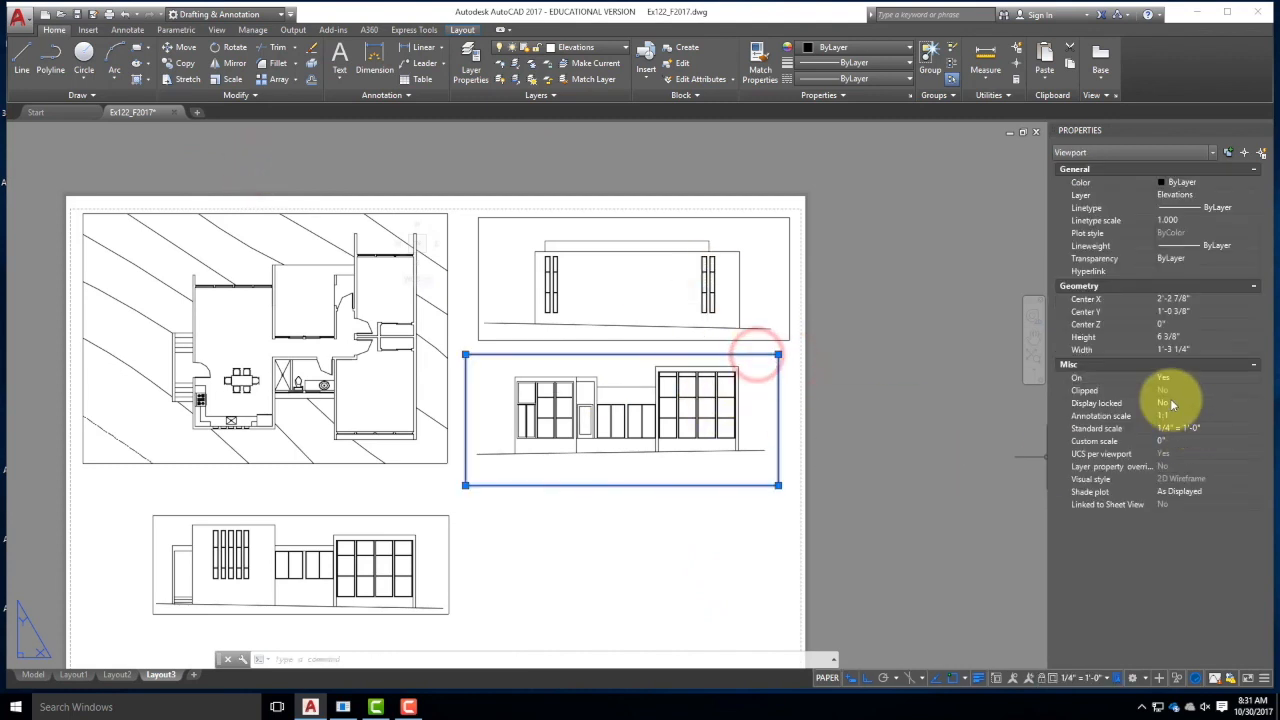
left_click(1180, 415)
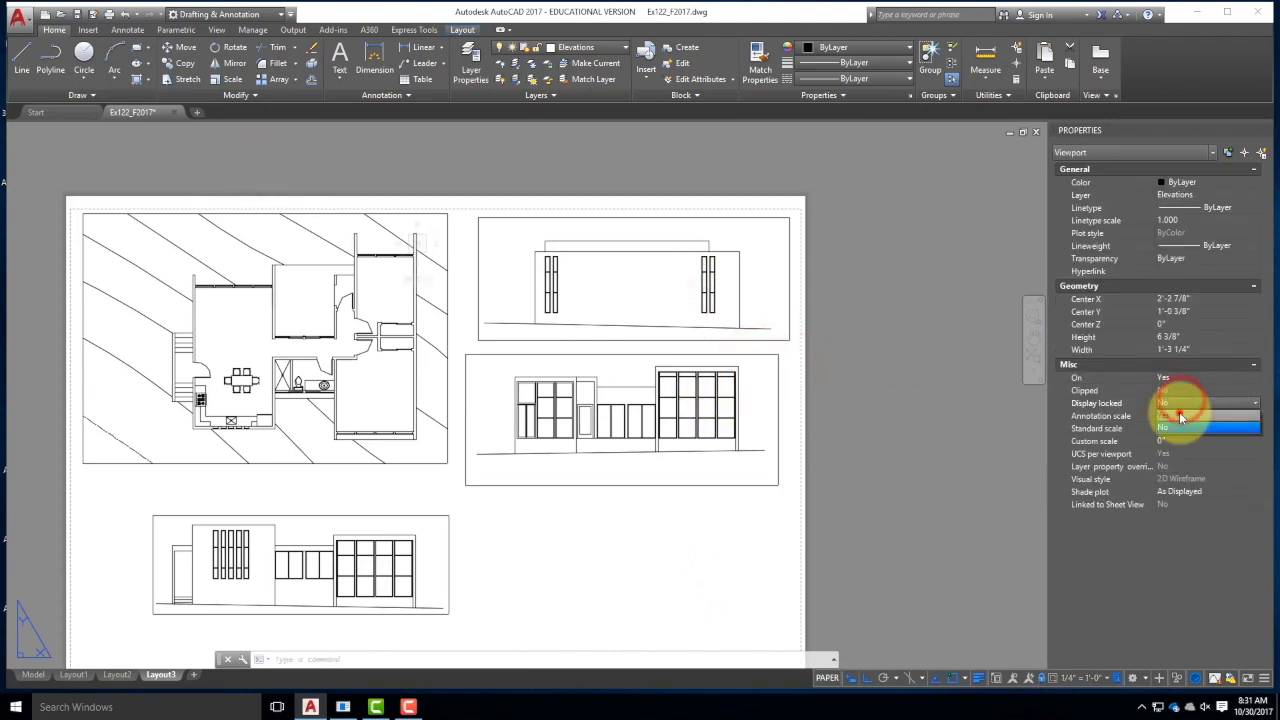
left_click(793, 345)
left_click(776, 328)
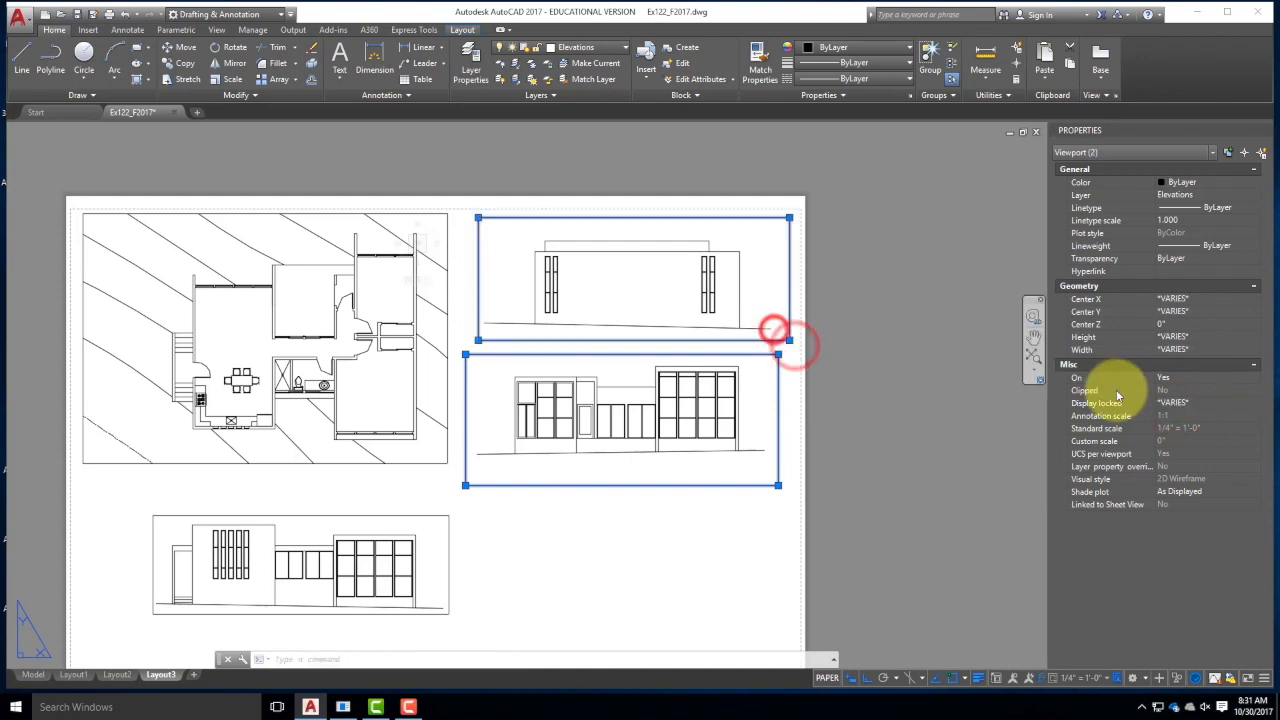
left_click(1200, 403)
left_click(1183, 415)
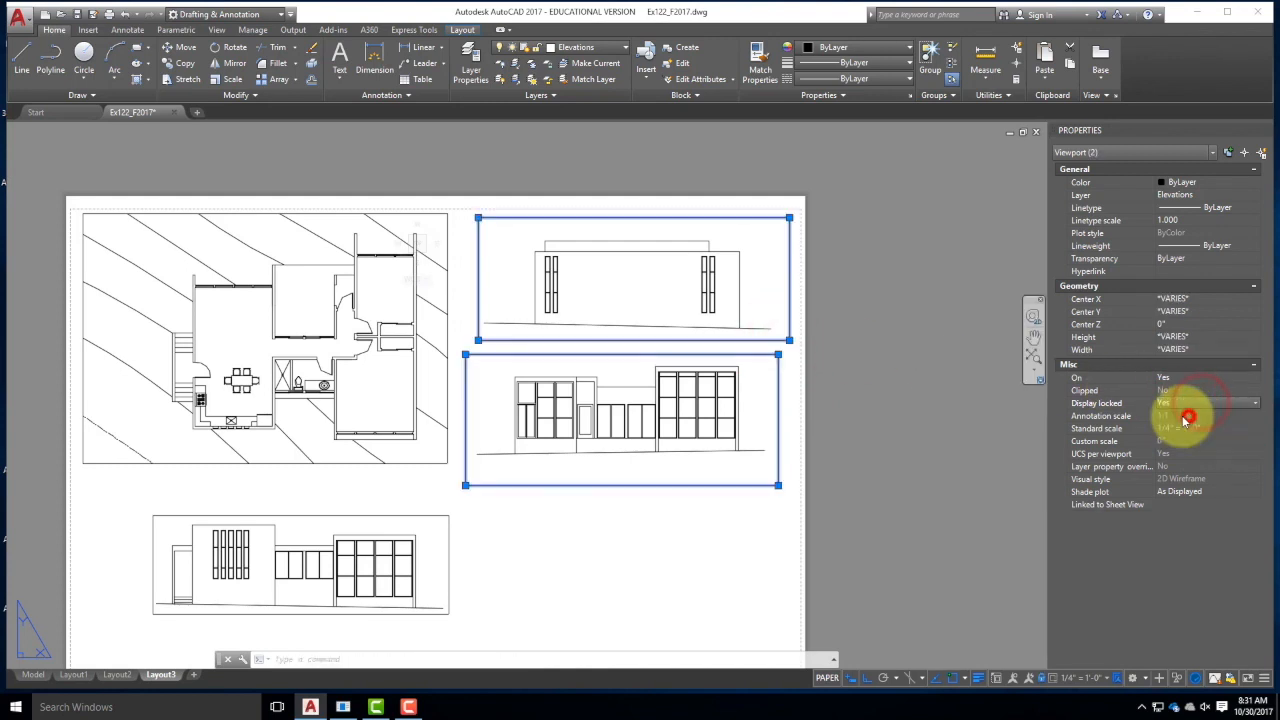
key("Escape")
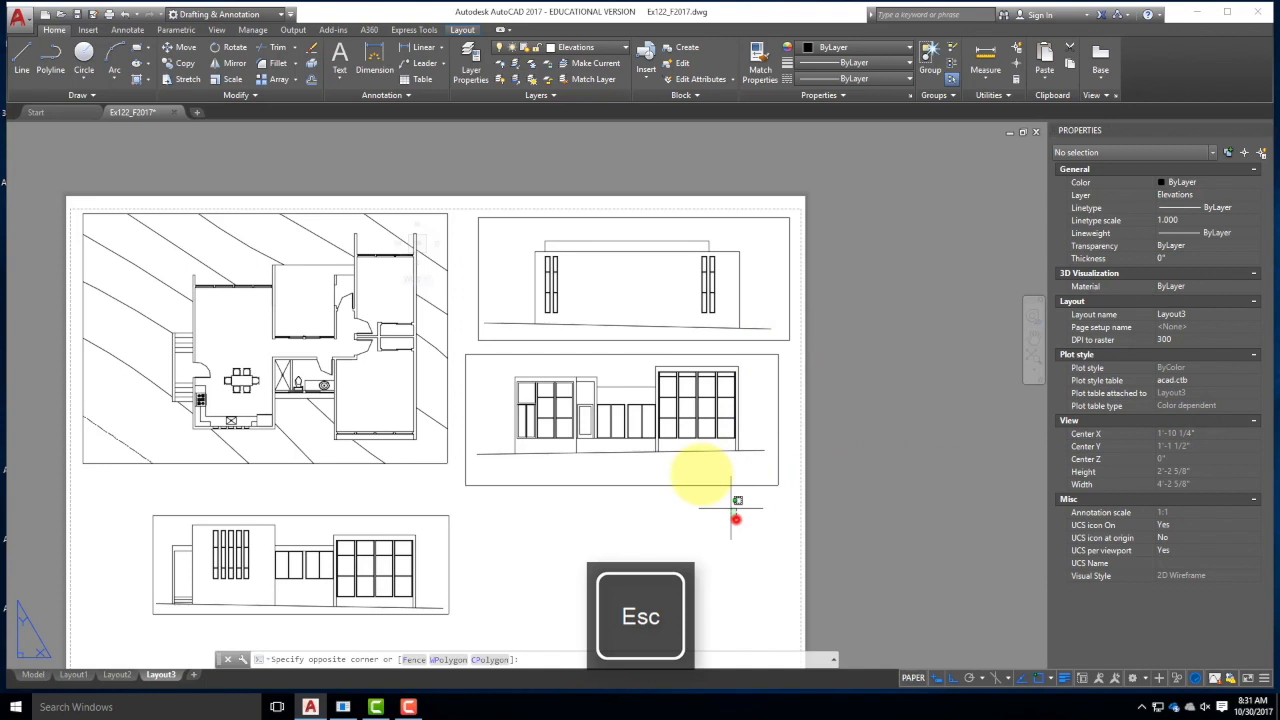
- Move the lower elevation viewport so its building's right wall lines up with the right wall of the elevation above
left_click(736, 519)
left_click(664, 453)
key("Return")
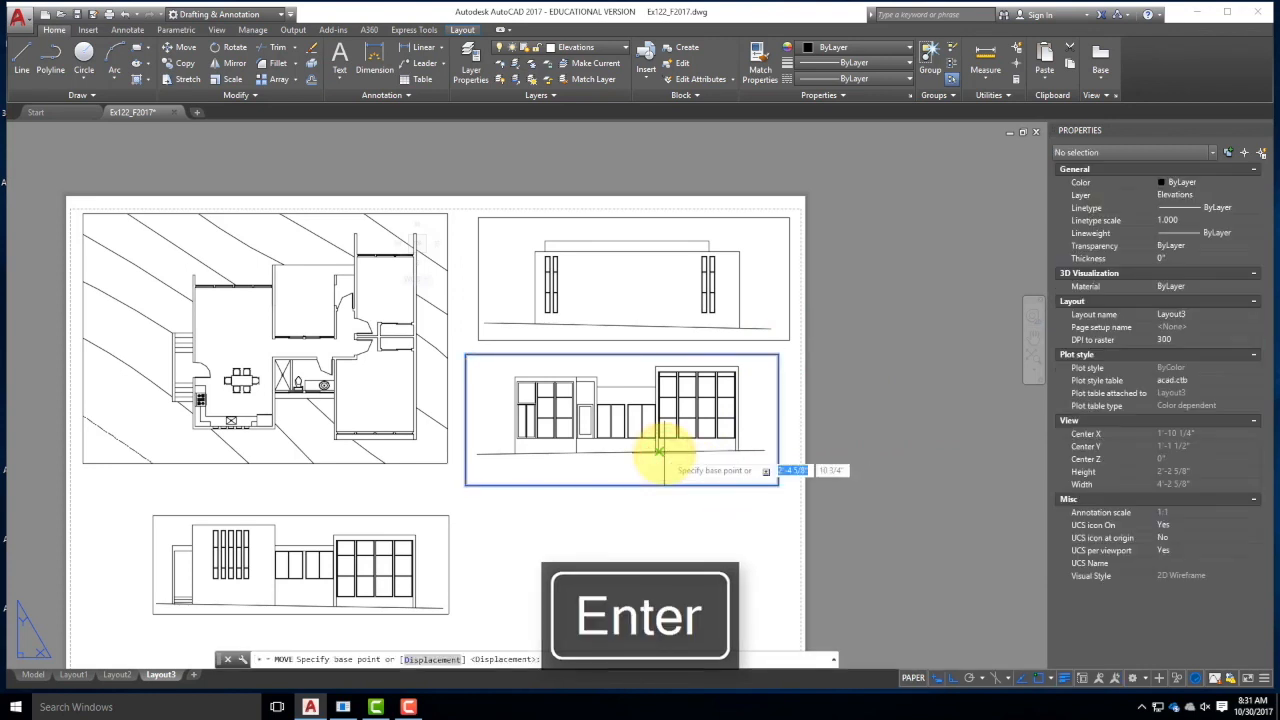
scroll(700, 286, "up", 4)
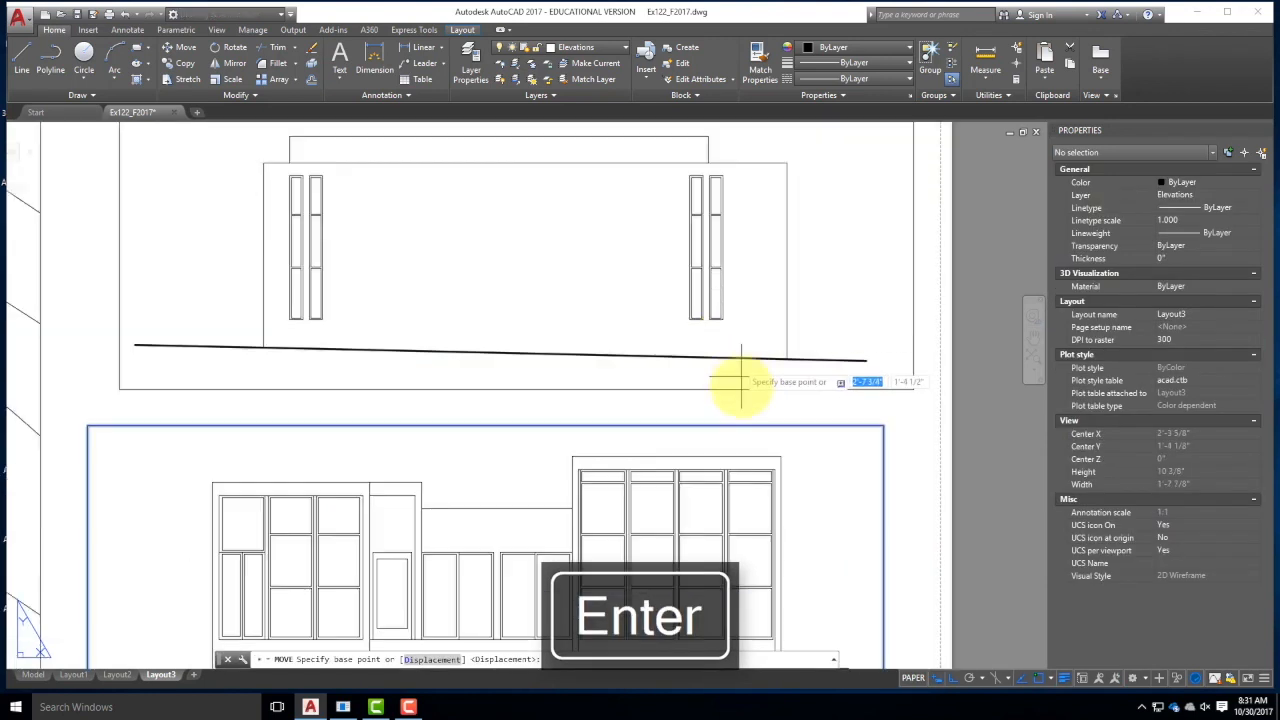
left_click(780, 458)
left_click(787, 444)
scroll(778, 330, "down", 4)
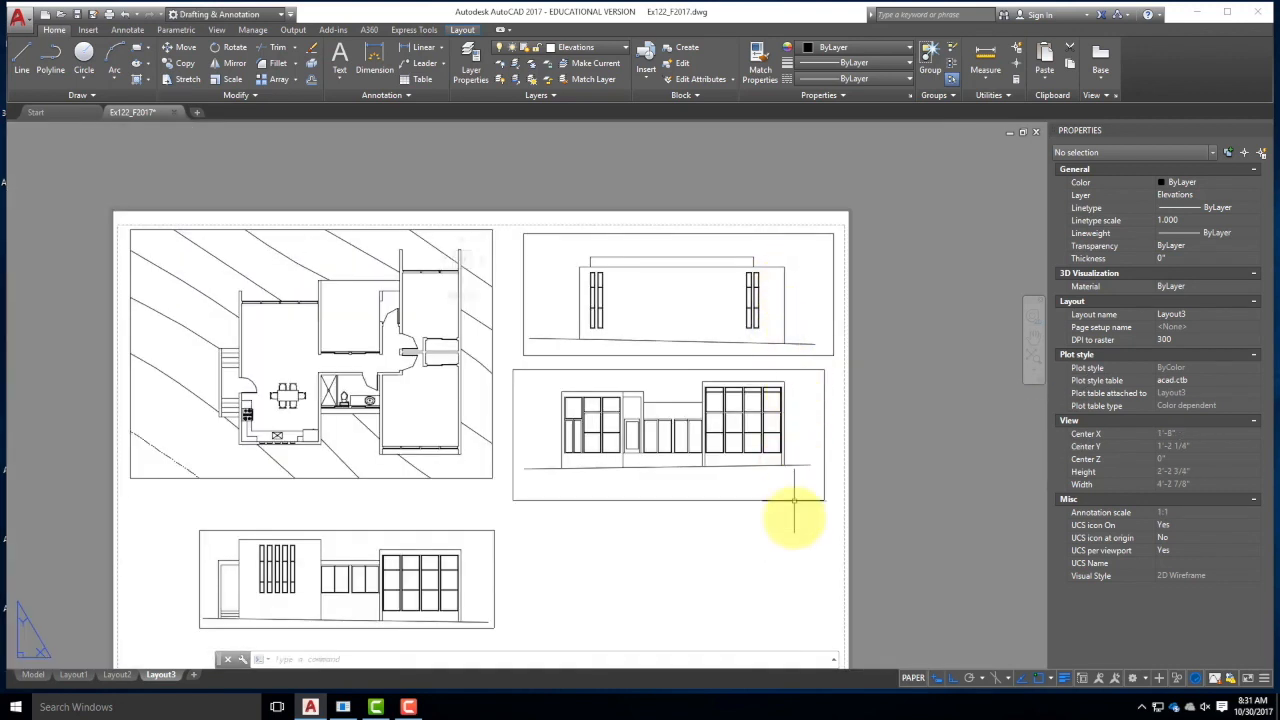
key("Escape")
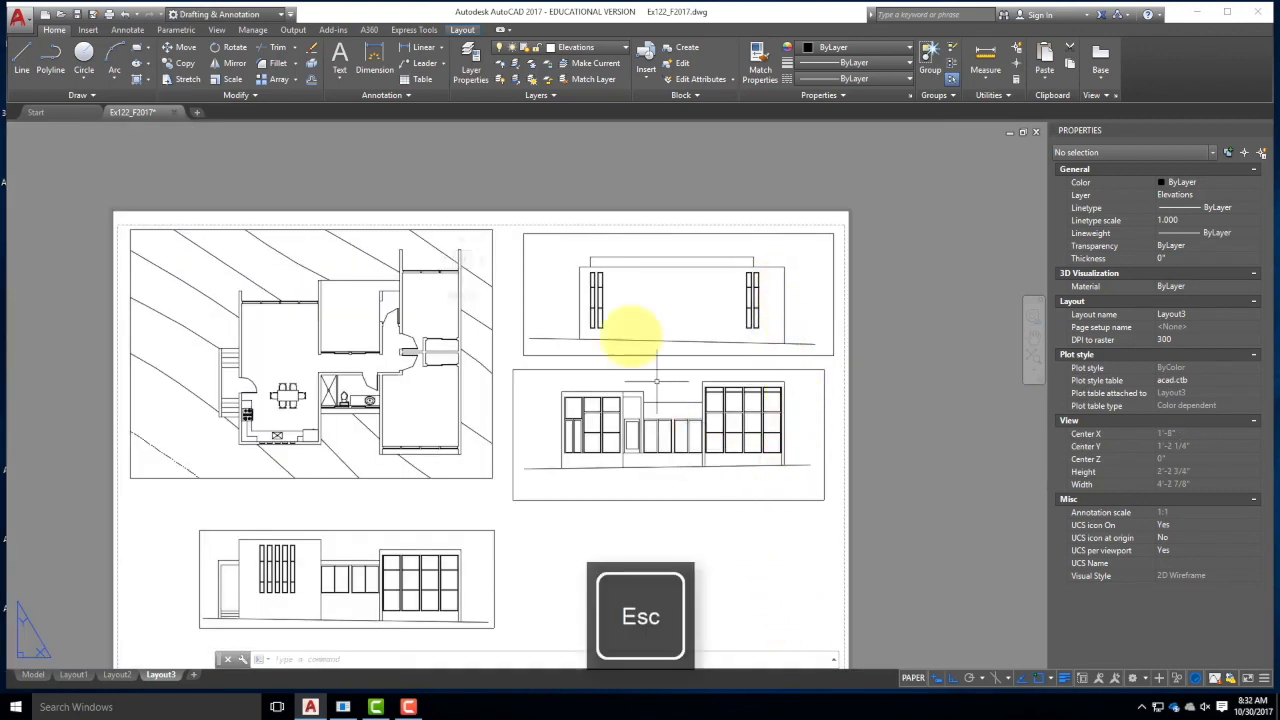
- Create a rectangular viewport about 1'-3 5/8" by 6 3/4" directly below the two stacked elevation viewports
scroll(597, 378, "down", 3)
scroll(586, 349, "up", 3)
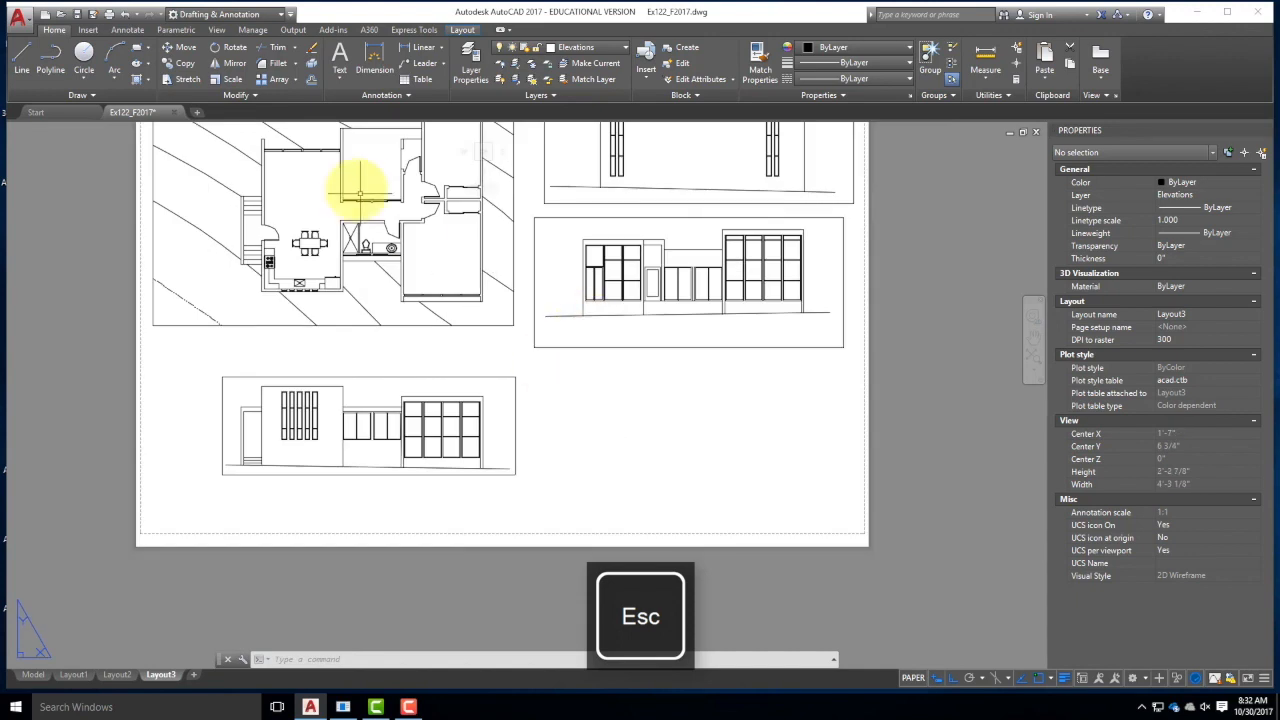
left_click(465, 30)
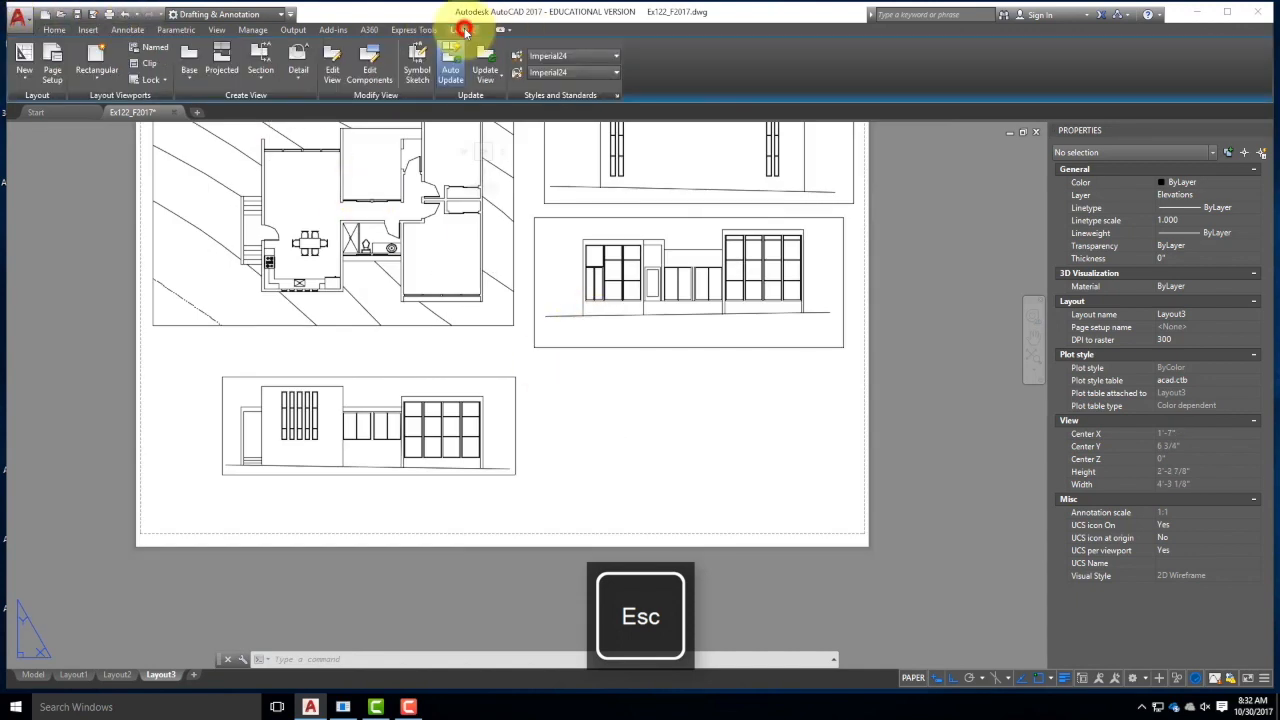
left_click(93, 62)
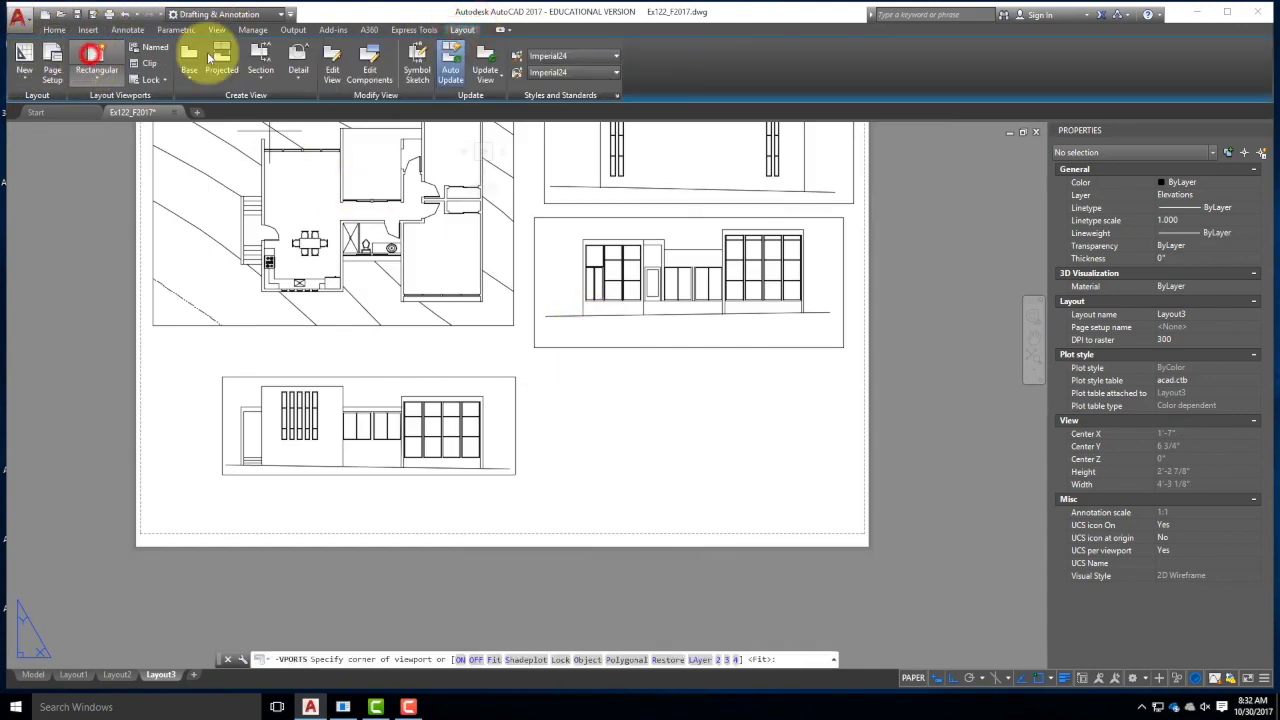
left_click(535, 369)
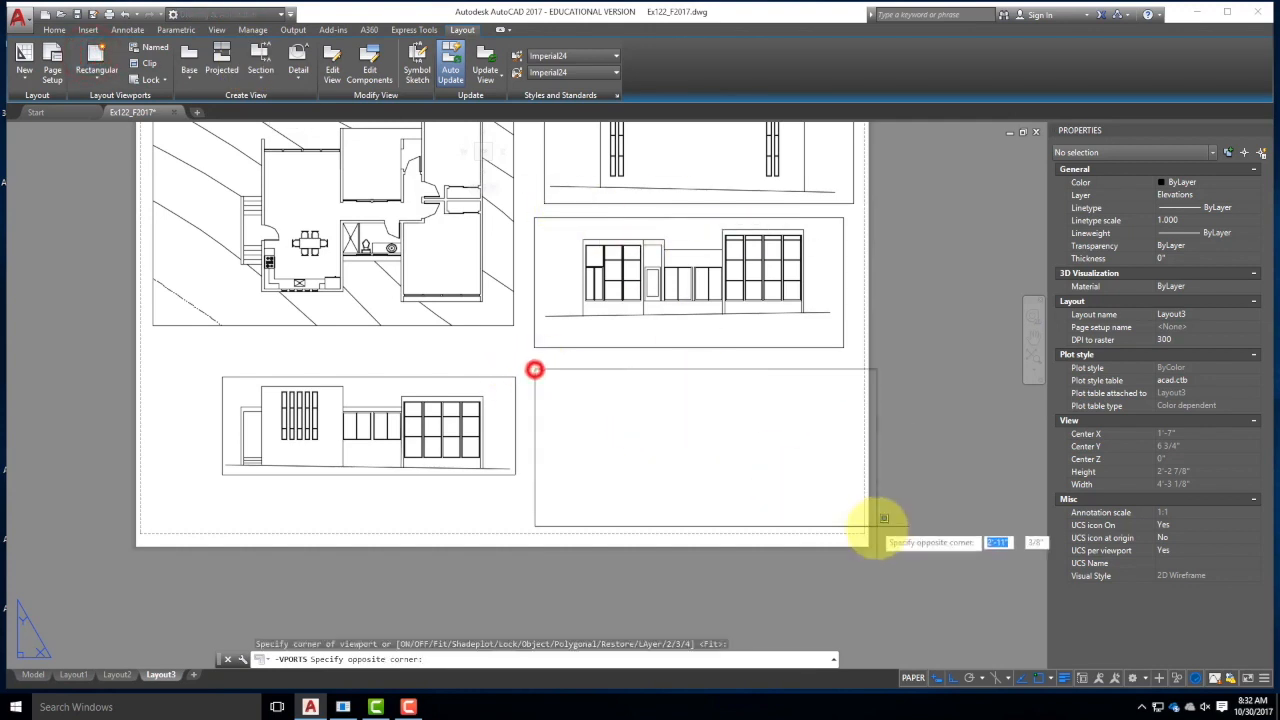
left_click(852, 507)
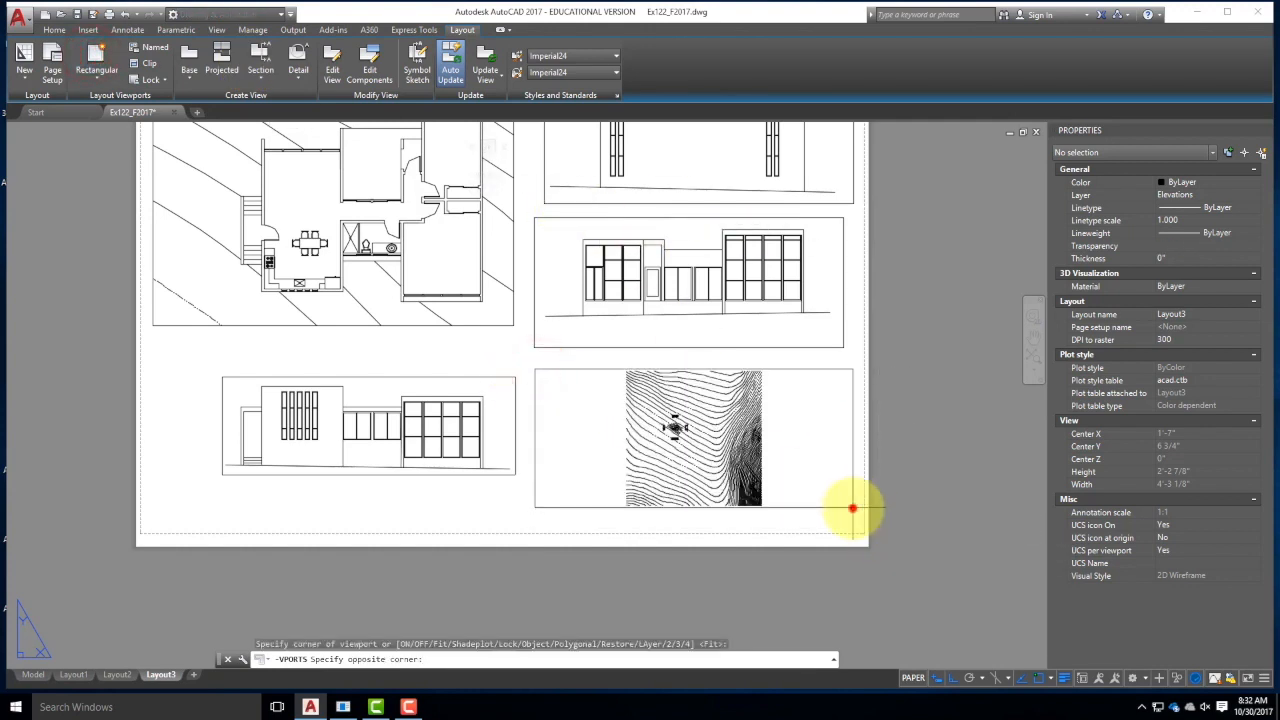
- Activate the new bottom viewport and zoom in on the sideways elevation left of the floor plan
double_click(638, 434)
scroll(640, 430, "down", 5)
scroll(655, 420, "up", 6)
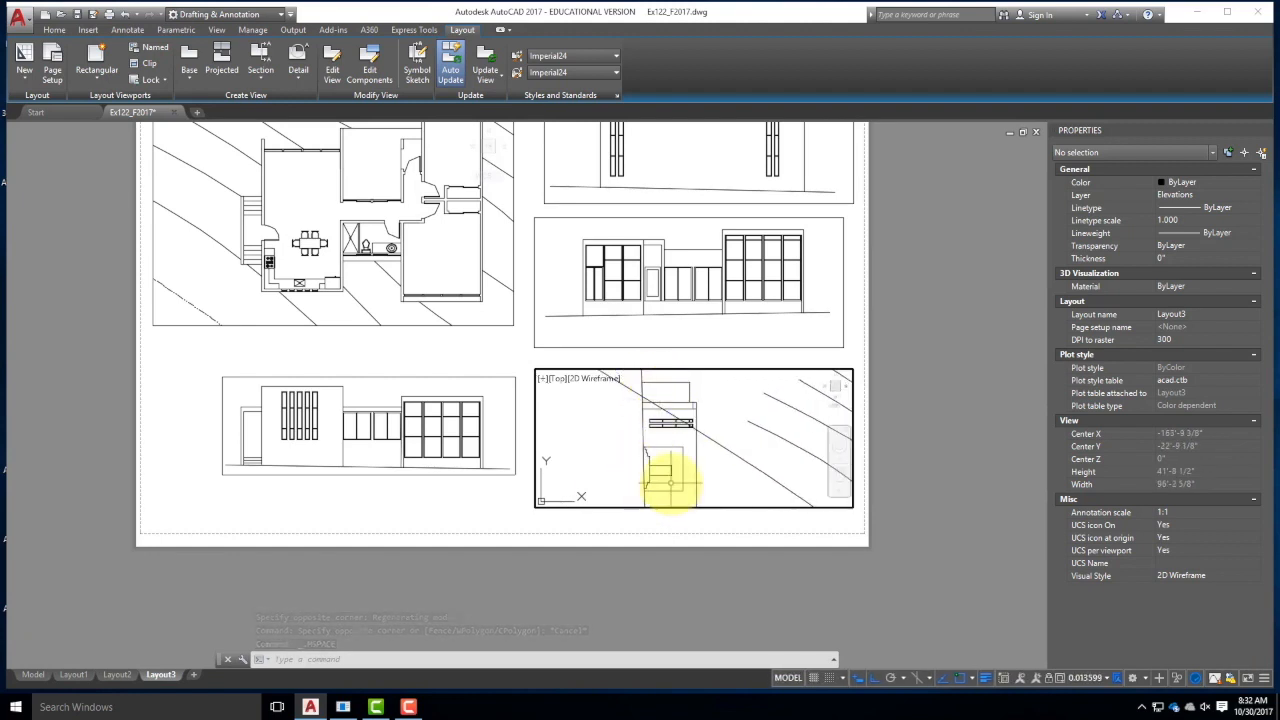
- Return to paper space and rotate the bottom viewport 90 degrees counterclockwise so its elevation stands upright
double_click(766, 358)
left_click(757, 368)
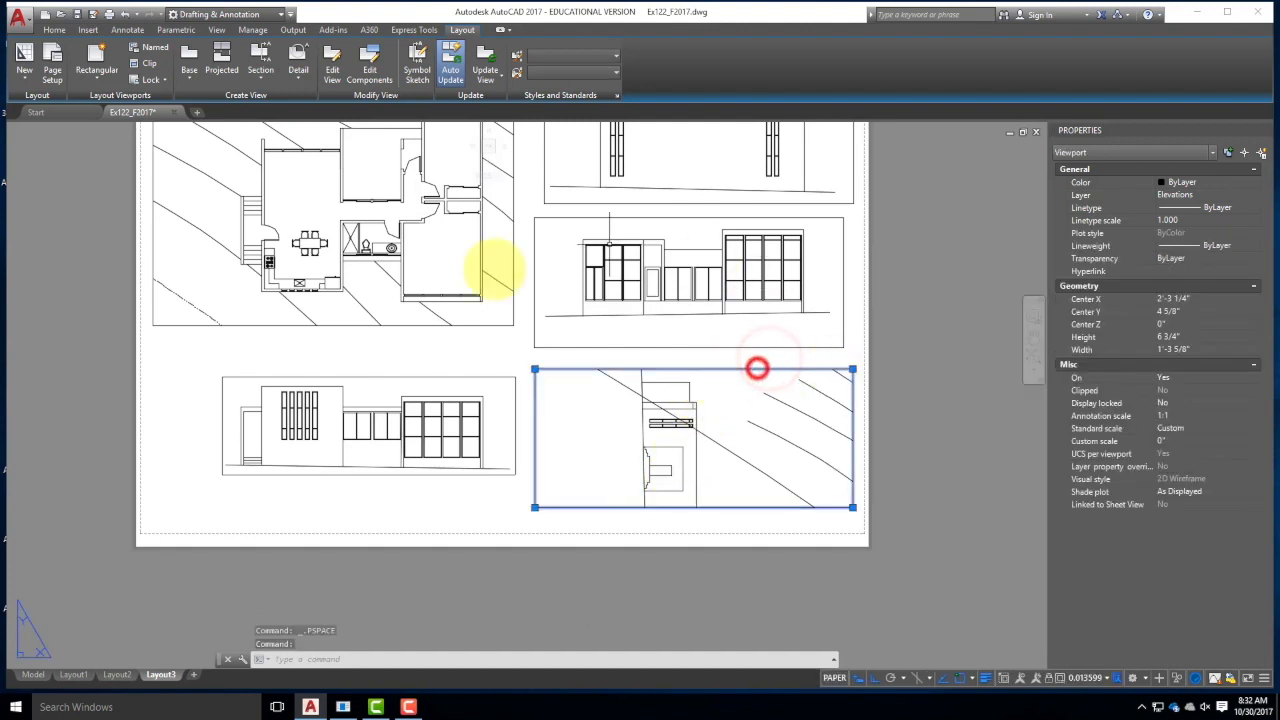
key("Return")
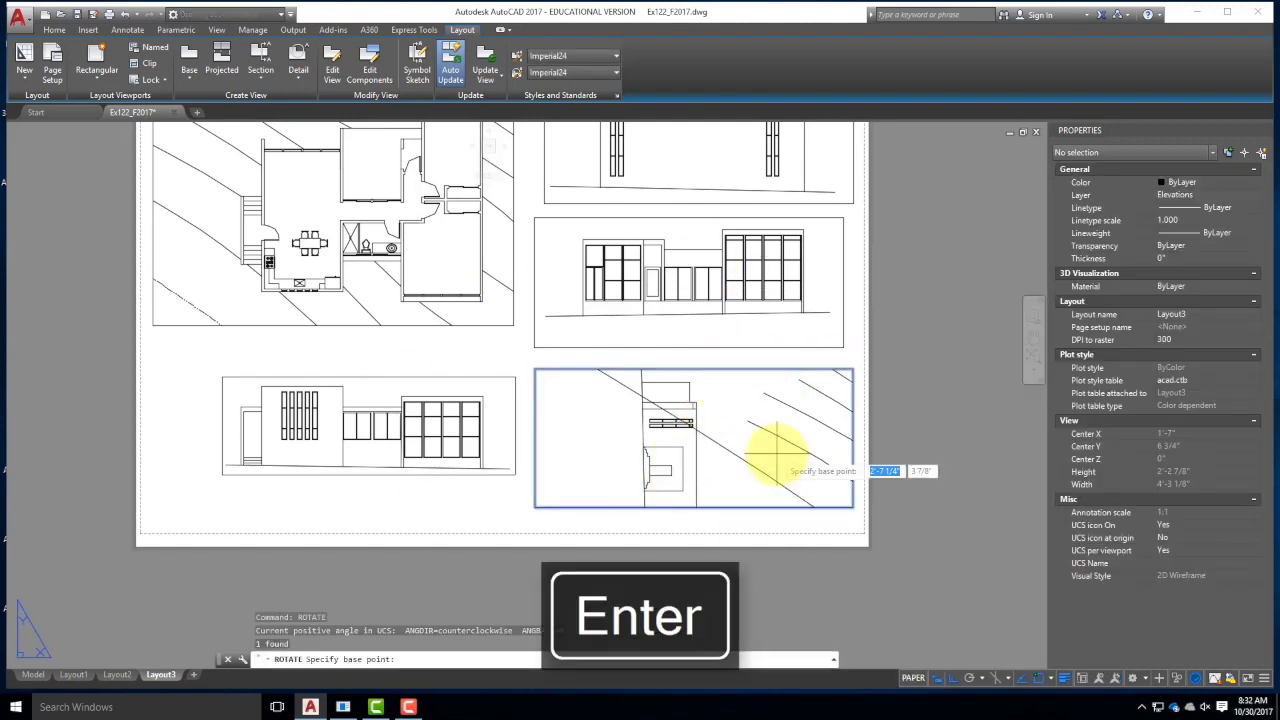
left_click(681, 467)
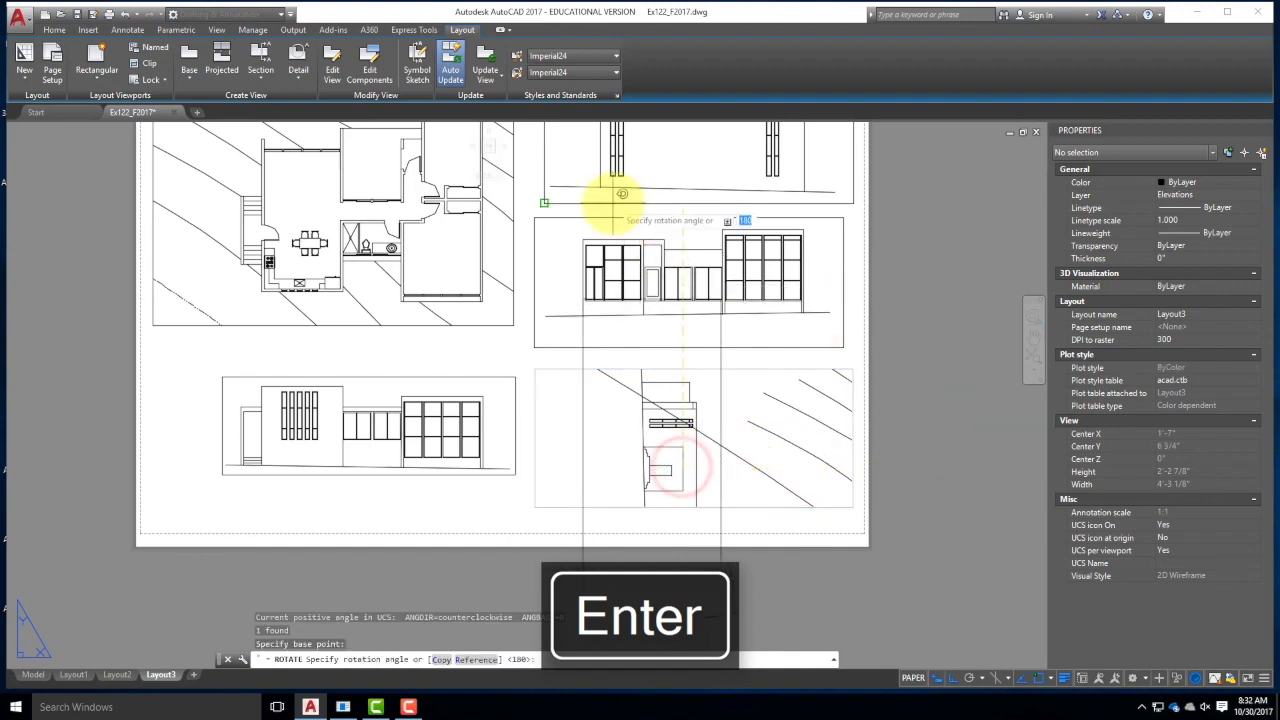
left_click(686, 235)
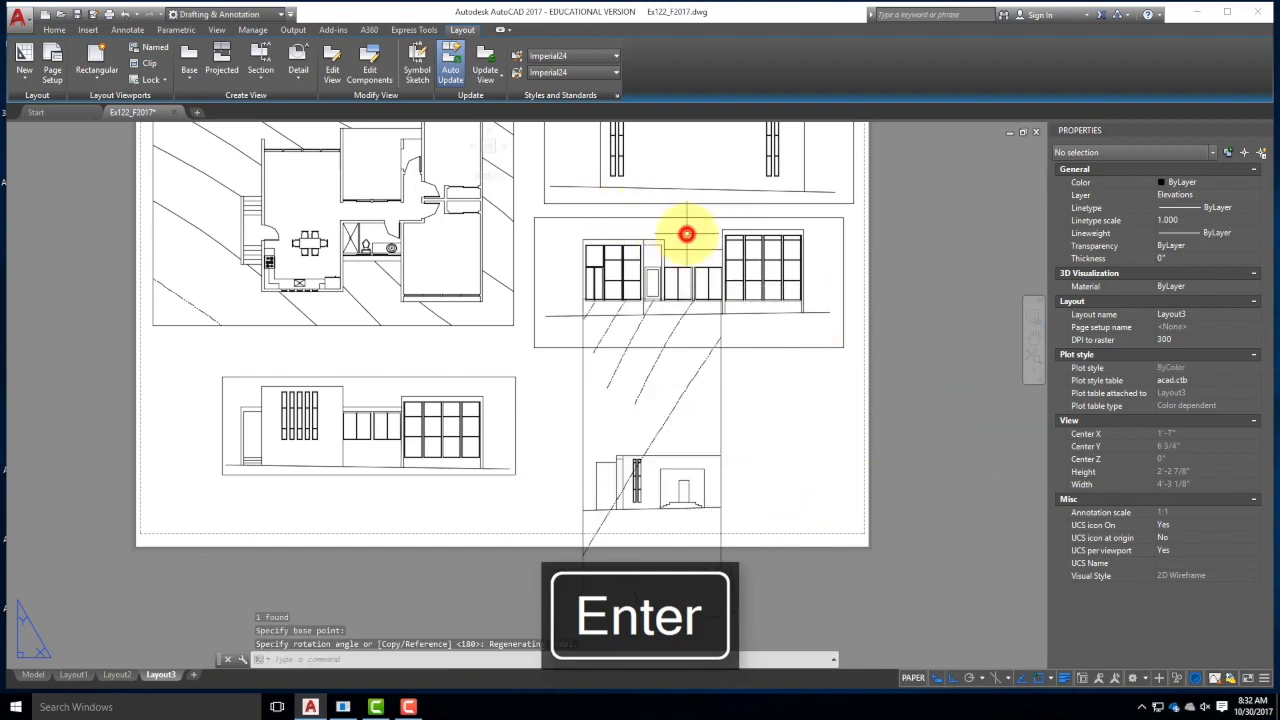
- Stretch the bottom viewport's edges to about 11 3/4" wide by 4 5/8" high so it frames the upright elevation within the sheet
left_click(720, 443)
left_click(693, 420)
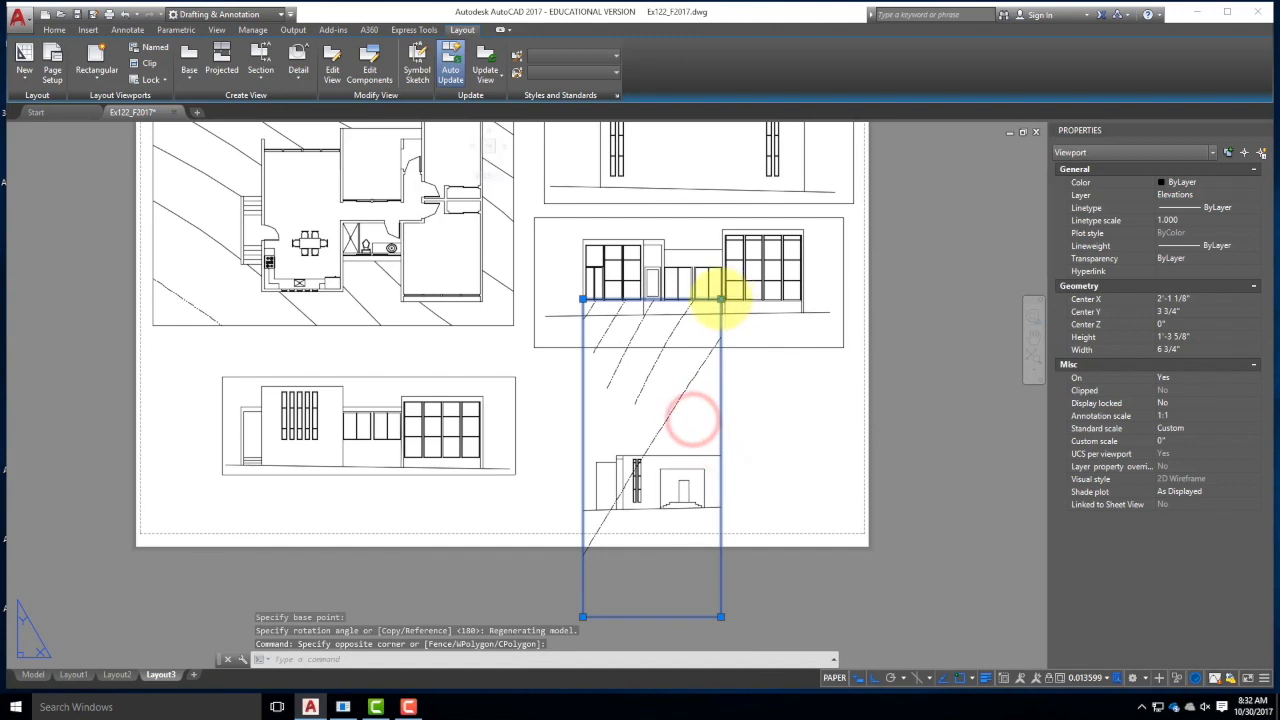
left_click(720, 298)
left_click(814, 430)
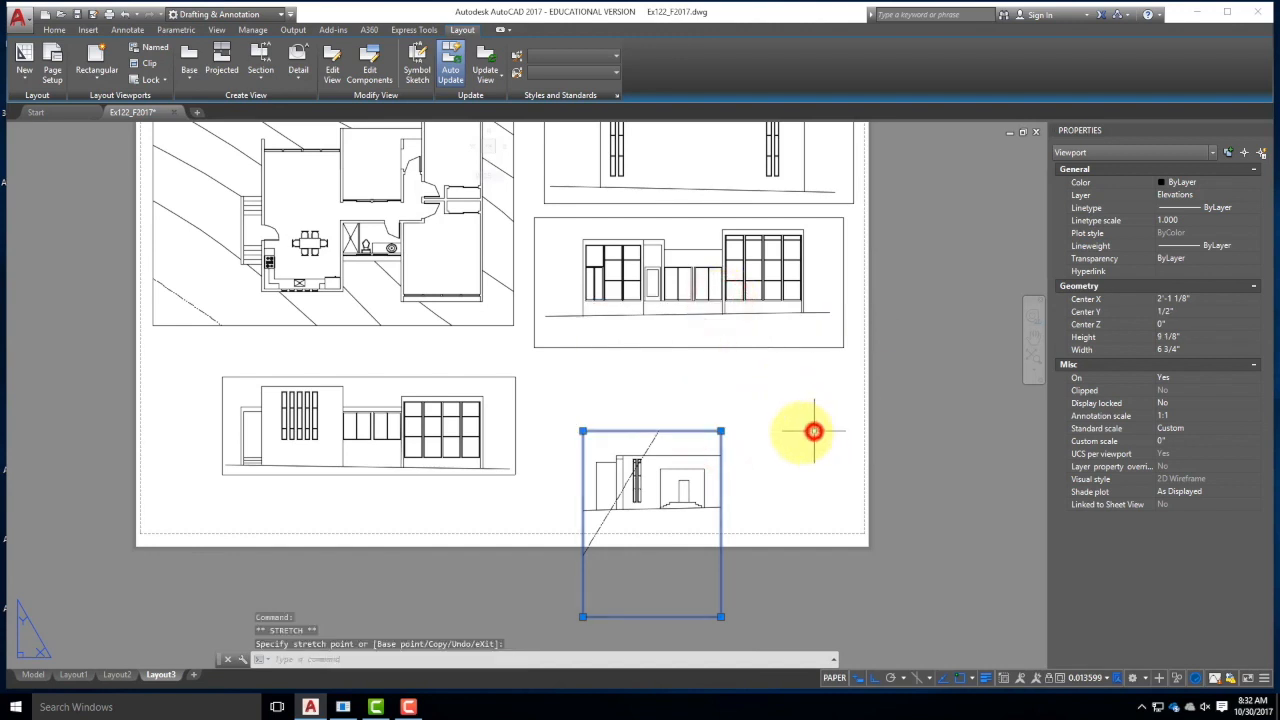
left_click(720, 431)
left_click(803, 431)
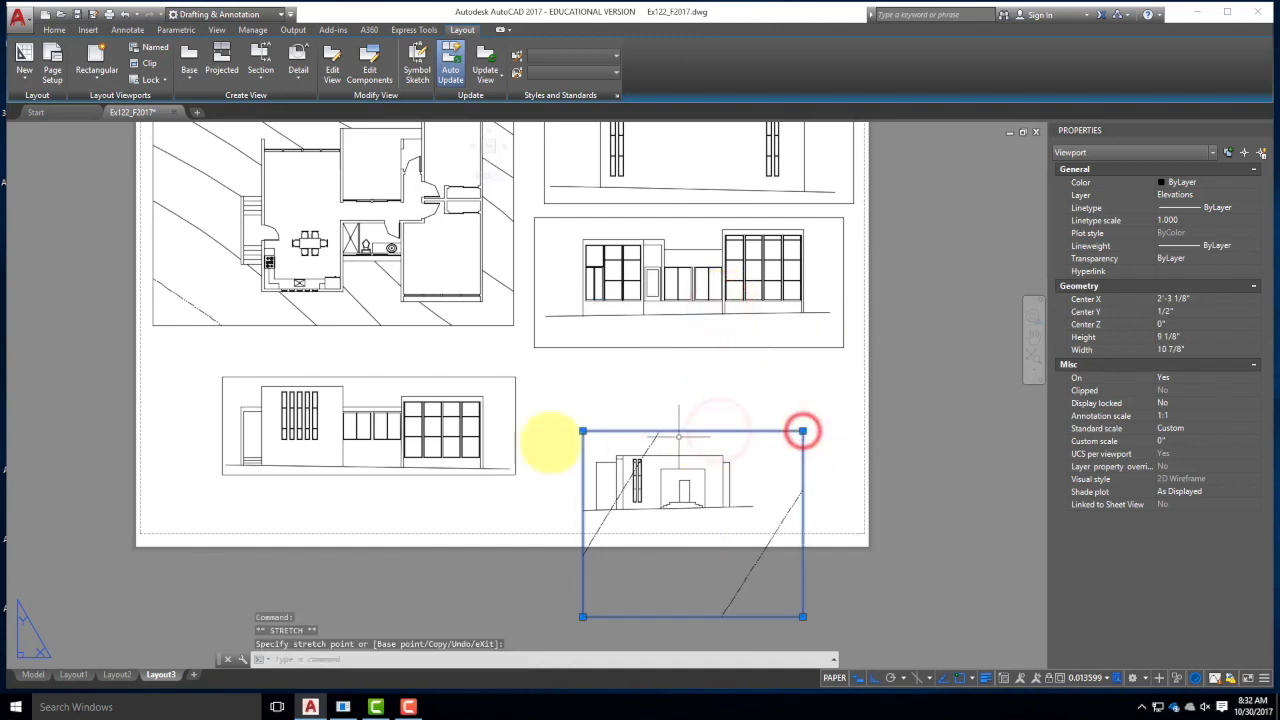
left_click(583, 431)
left_click(563, 431)
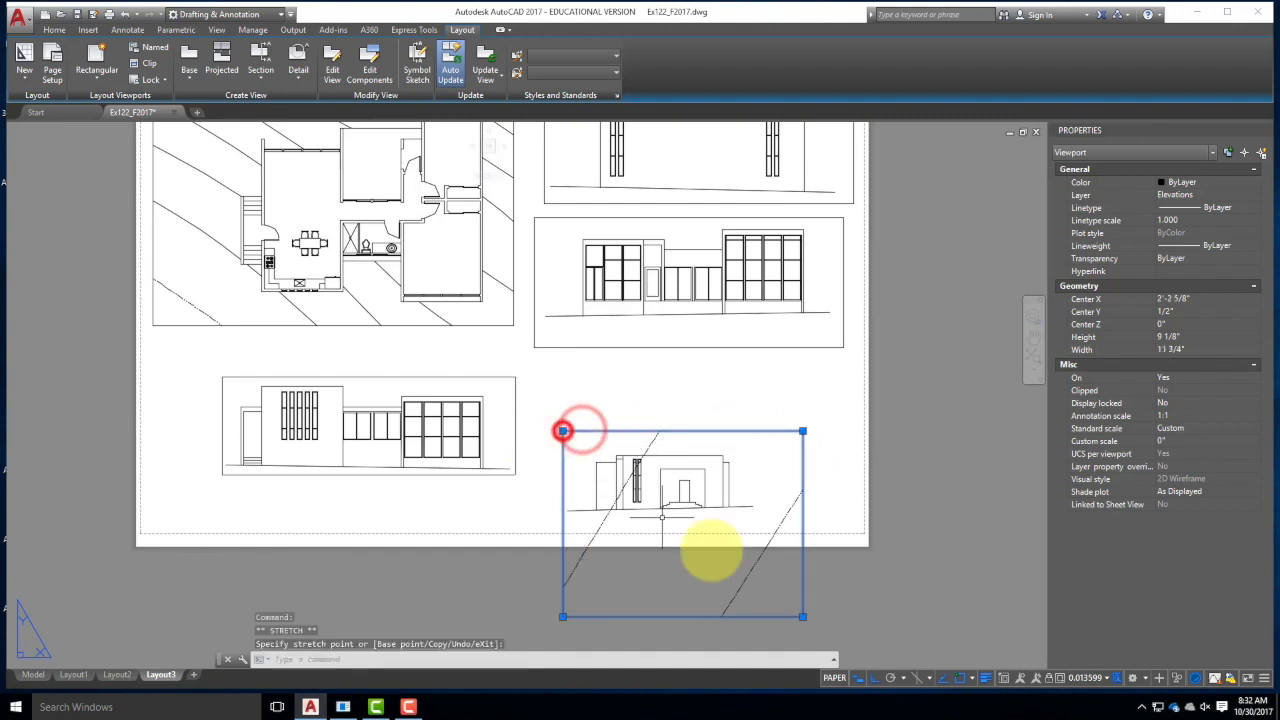
left_click(803, 617)
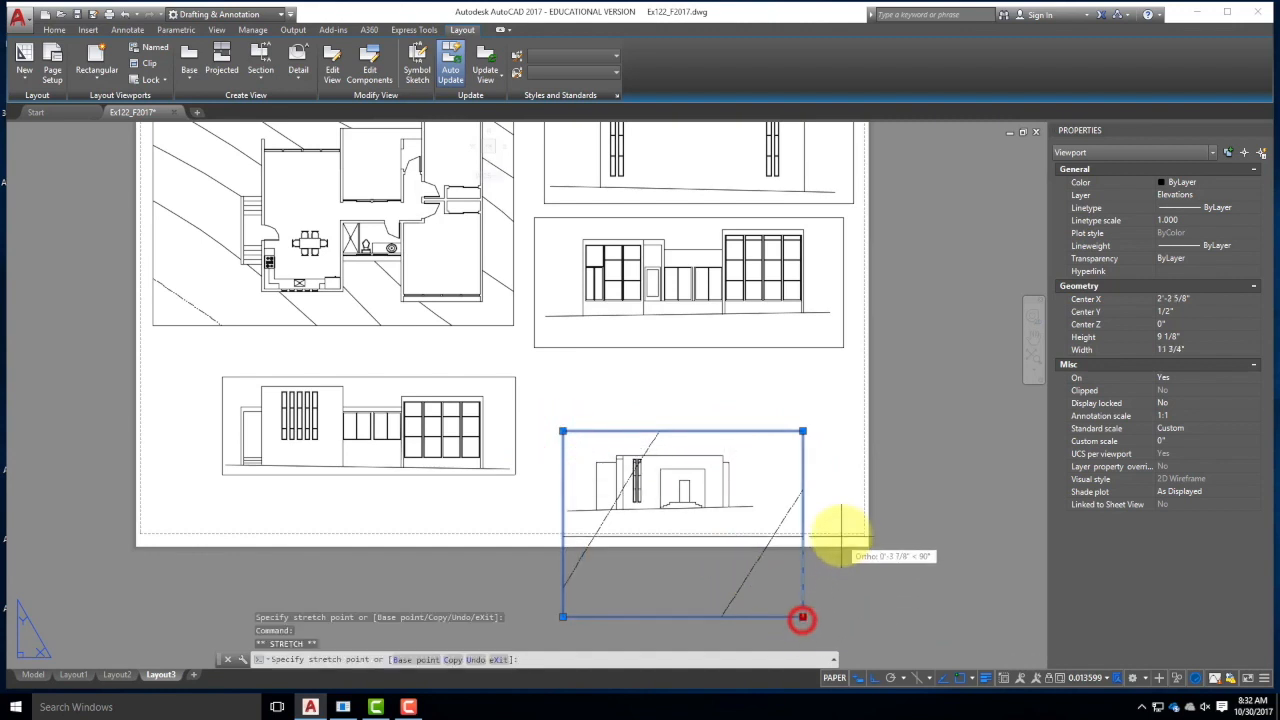
left_click(838, 523)
key("Escape")
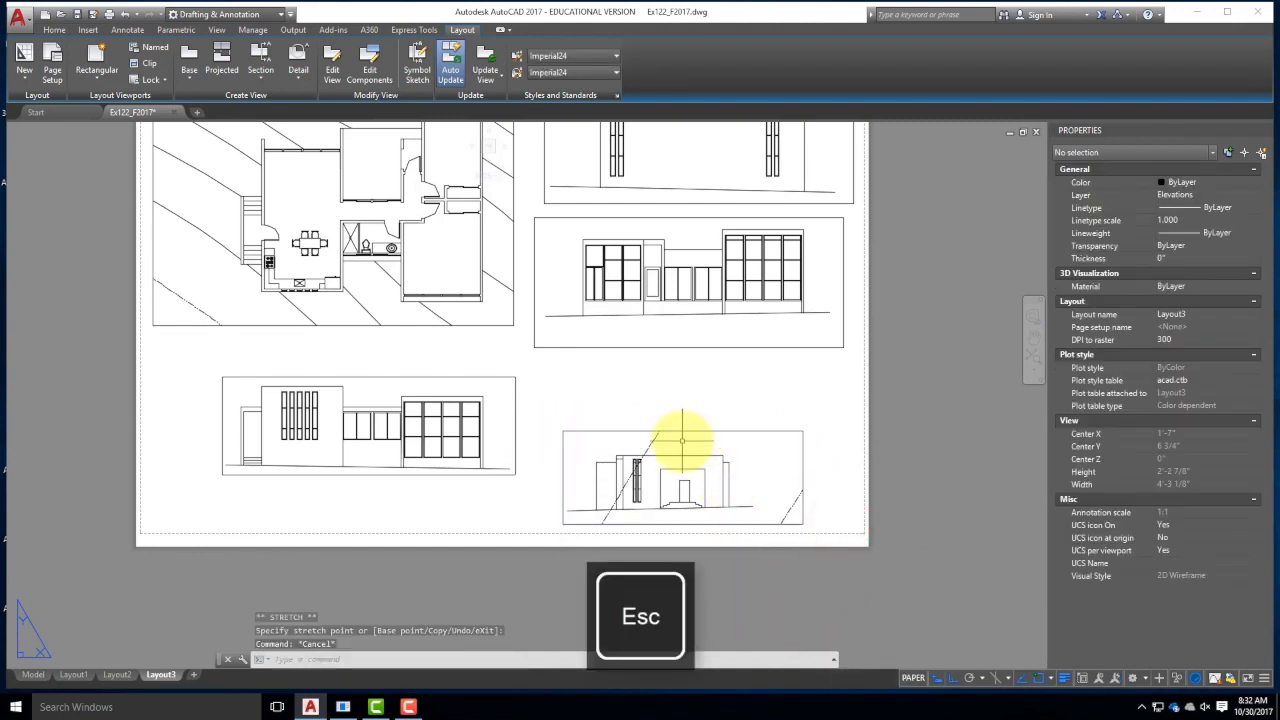
- Set the standard scale of the bottom elevation viewport to 1/4" = 1'-0"
double_click(682, 441)
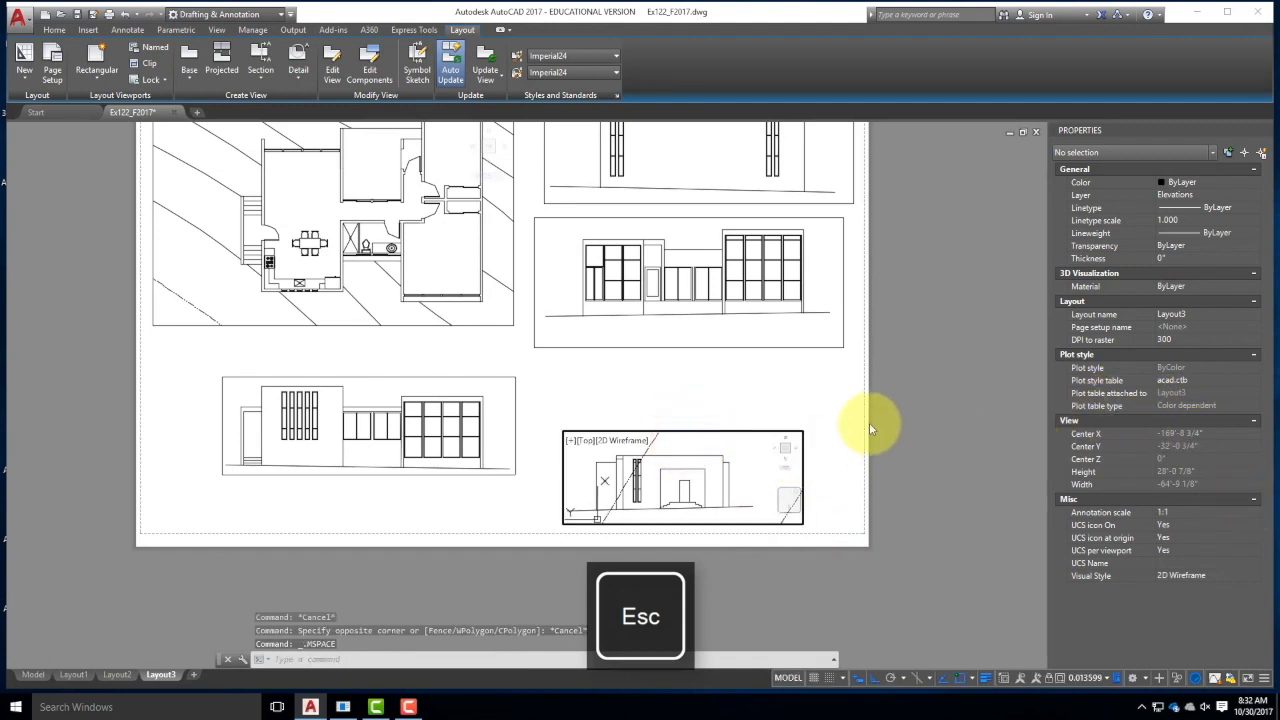
double_click(834, 417)
left_click(802, 431)
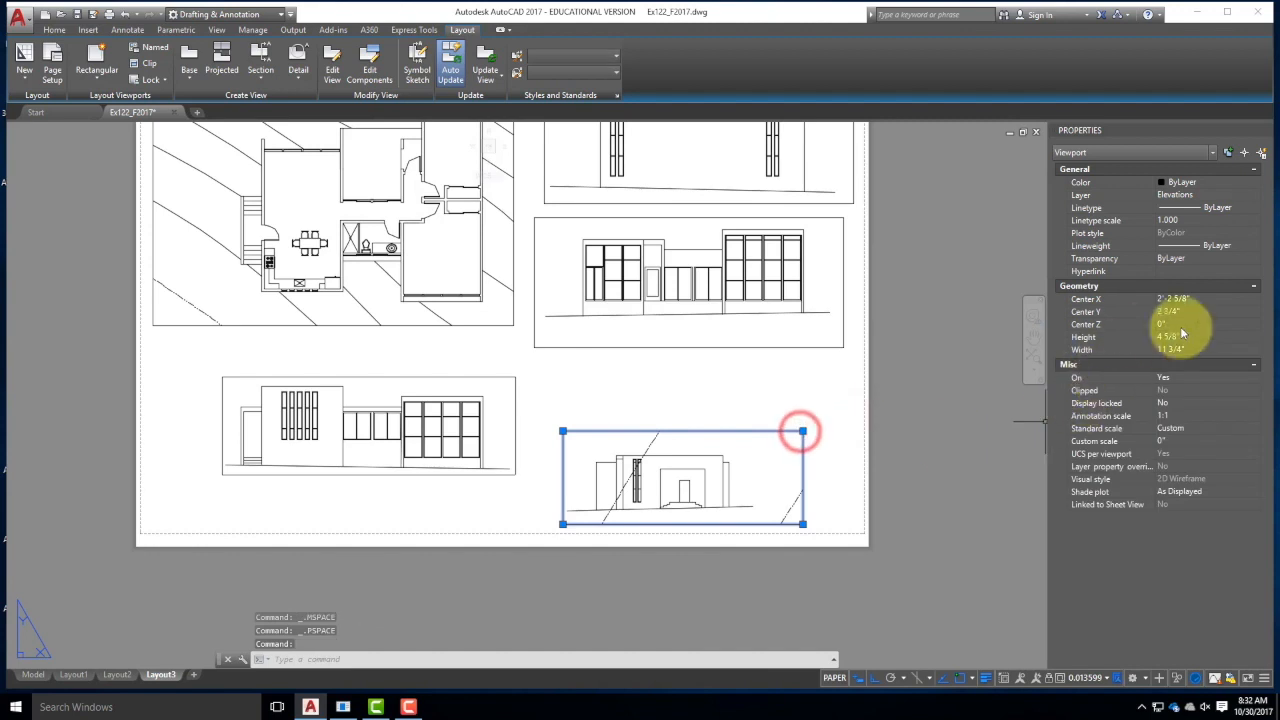
left_click(1181, 430)
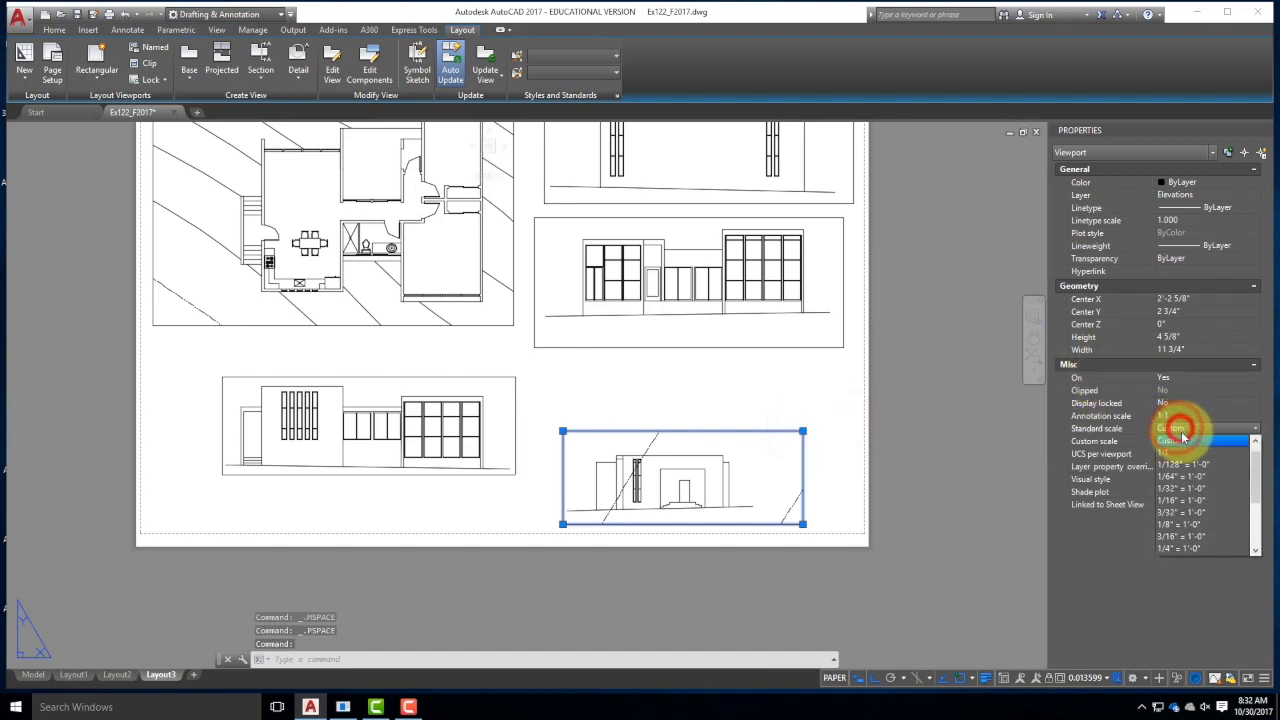
left_click(1184, 550)
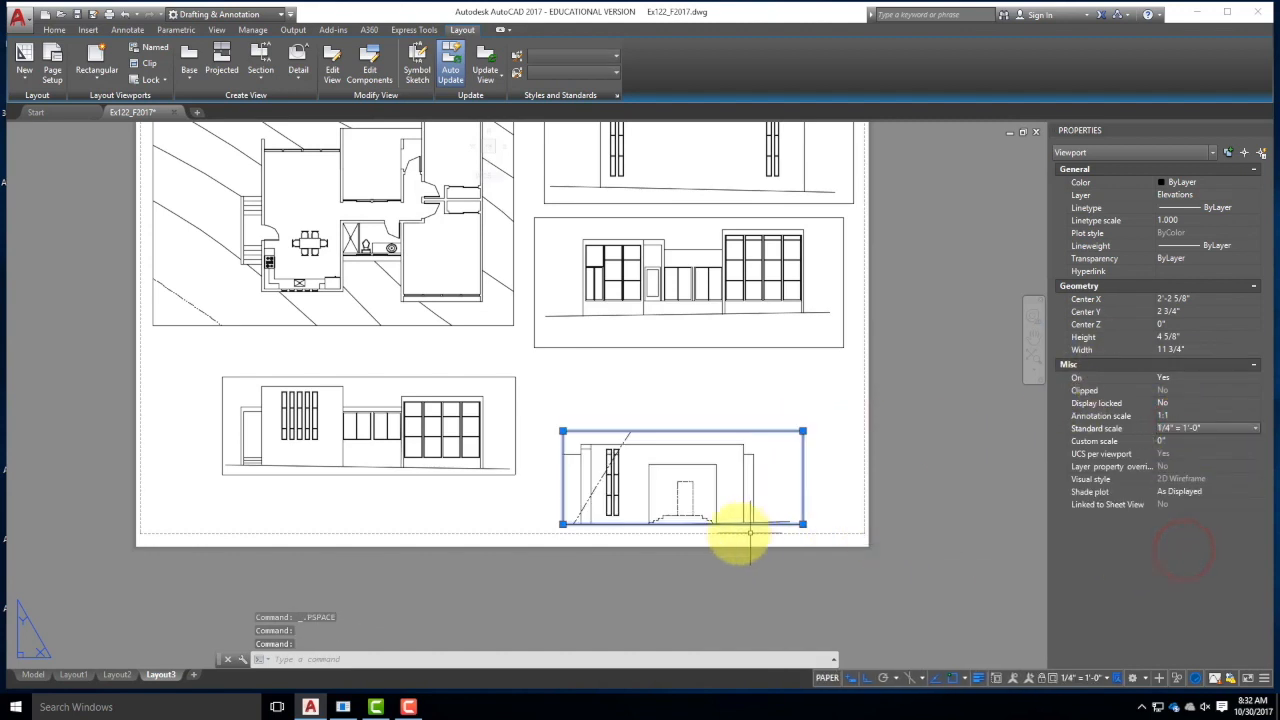
- Enlarge the bottom viewport downward and to the left to about 1'-1 5/8" by 5 3/8" so the whole elevation fits
left_click(563, 523)
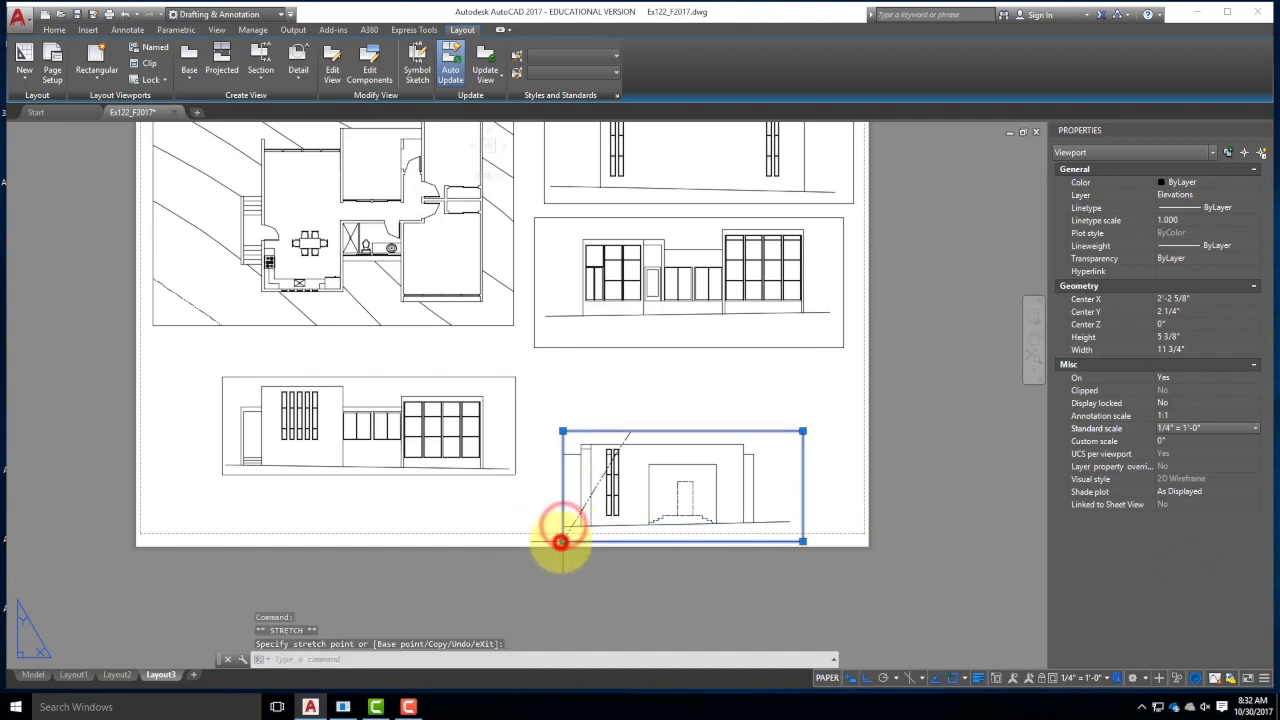
left_click(563, 541)
left_click(563, 541)
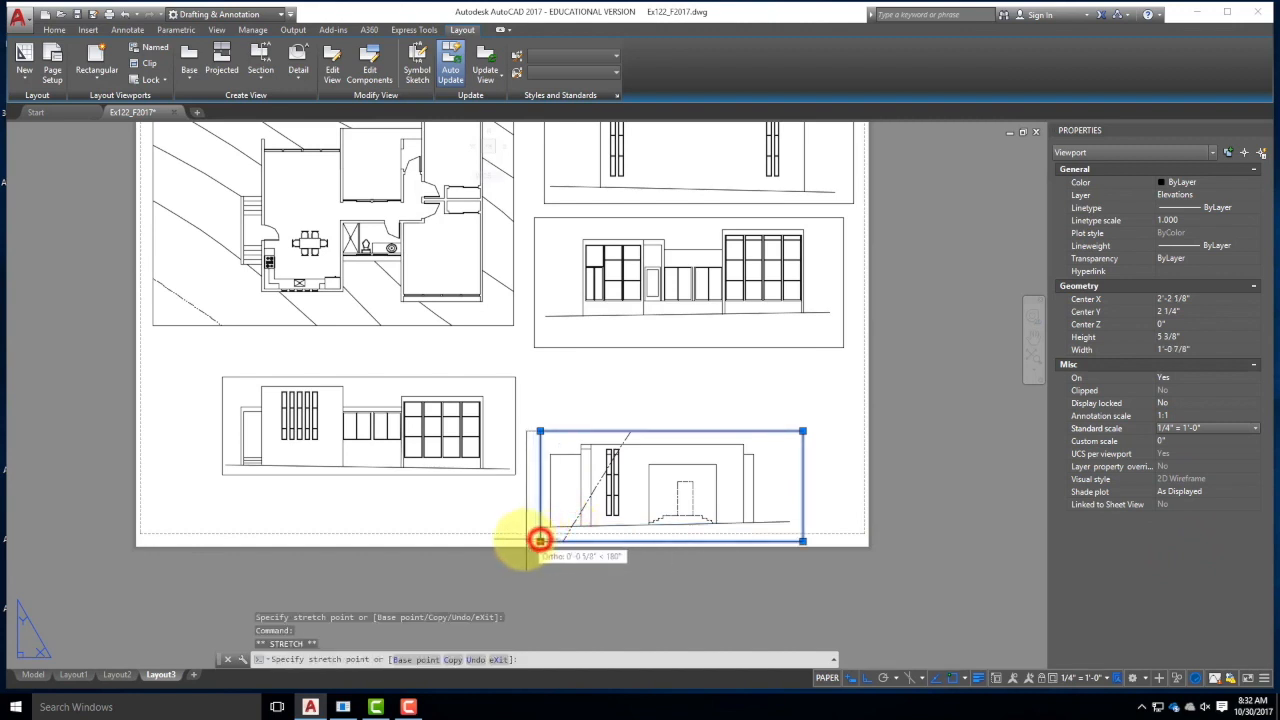
left_click(524, 541)
key("Escape")
- Move the bottom viewport so its building's right wall lines up with the right wall of the elevation above
left_click(765, 432)
type("m")
key("Return")
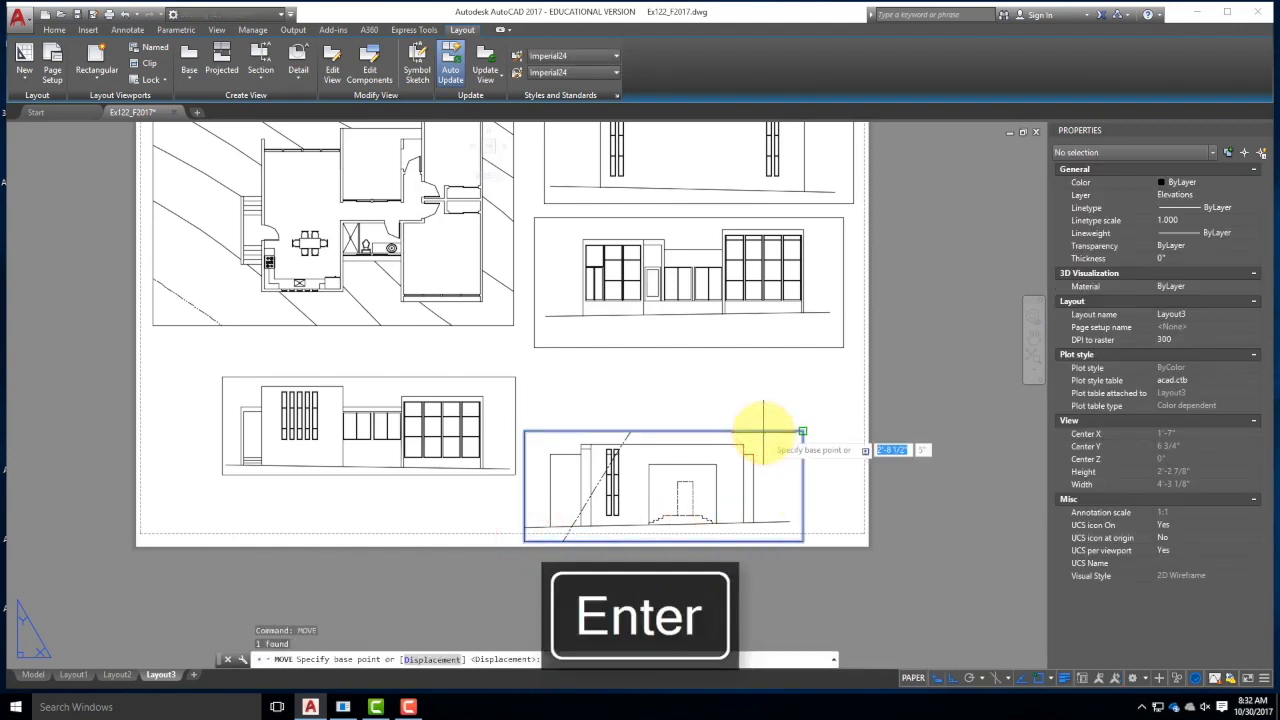
left_click(757, 460)
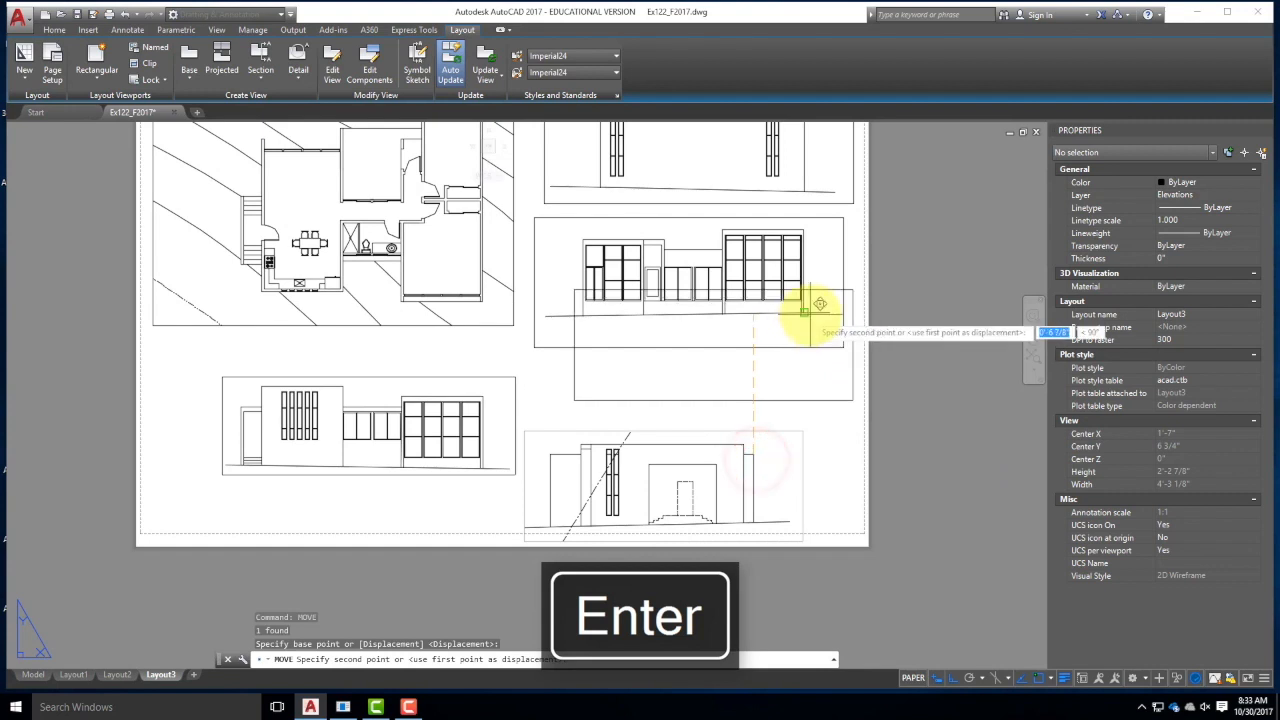
left_click(804, 426)
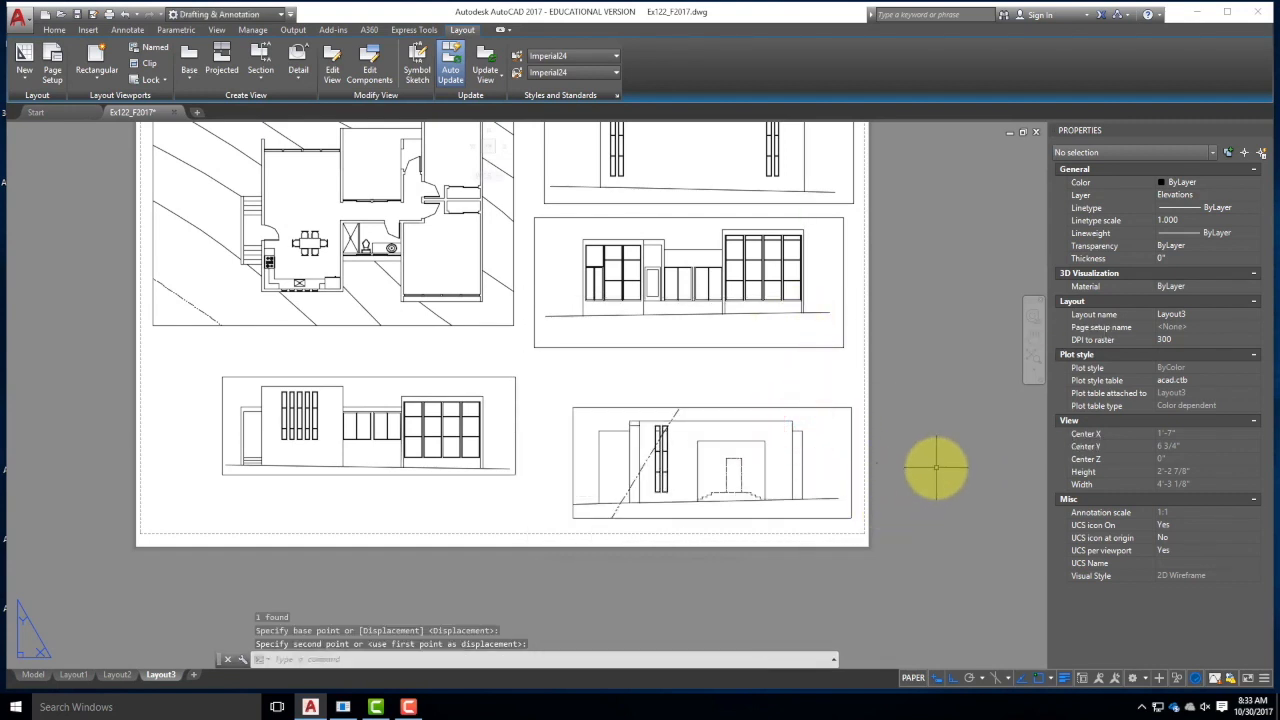
- Move the bottom right elevation viewport straight up by about 1 1/2"
scroll(477, 488, "down", 2)
scroll(677, 486, "up", 2)
left_click(705, 428)
left_click(688, 388)
key("Return")
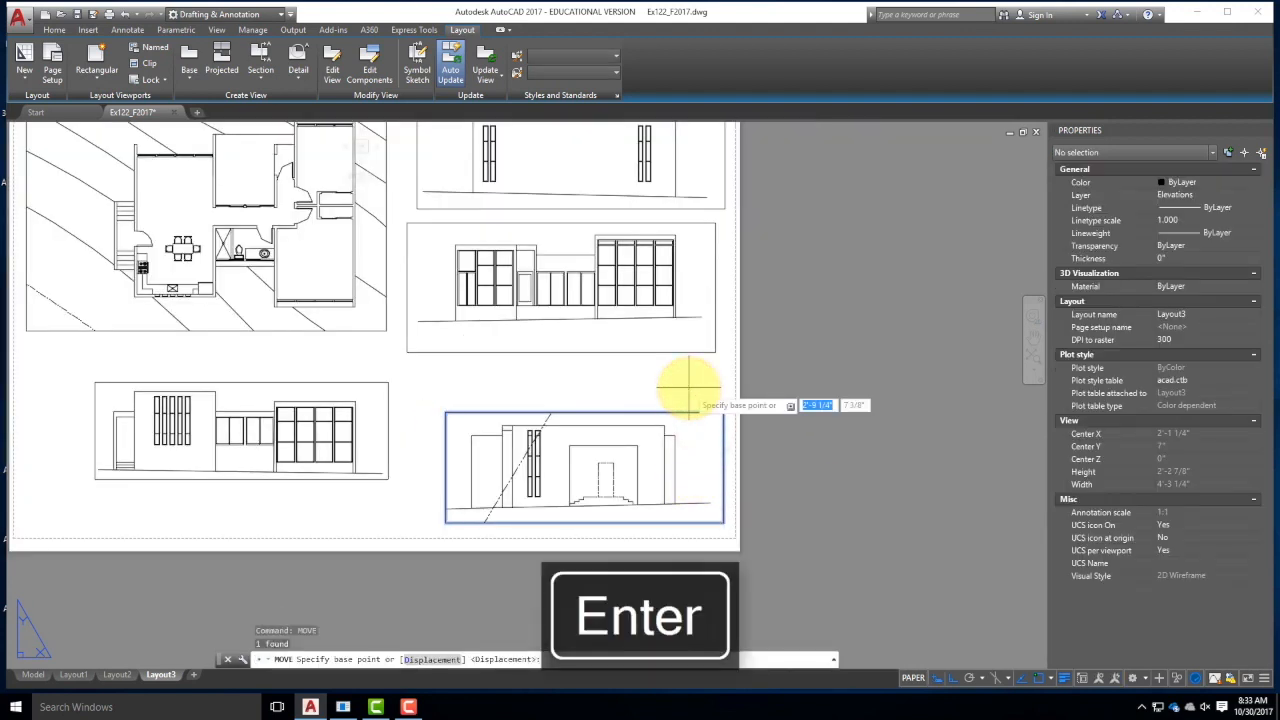
left_click(846, 362)
left_click(845, 337)
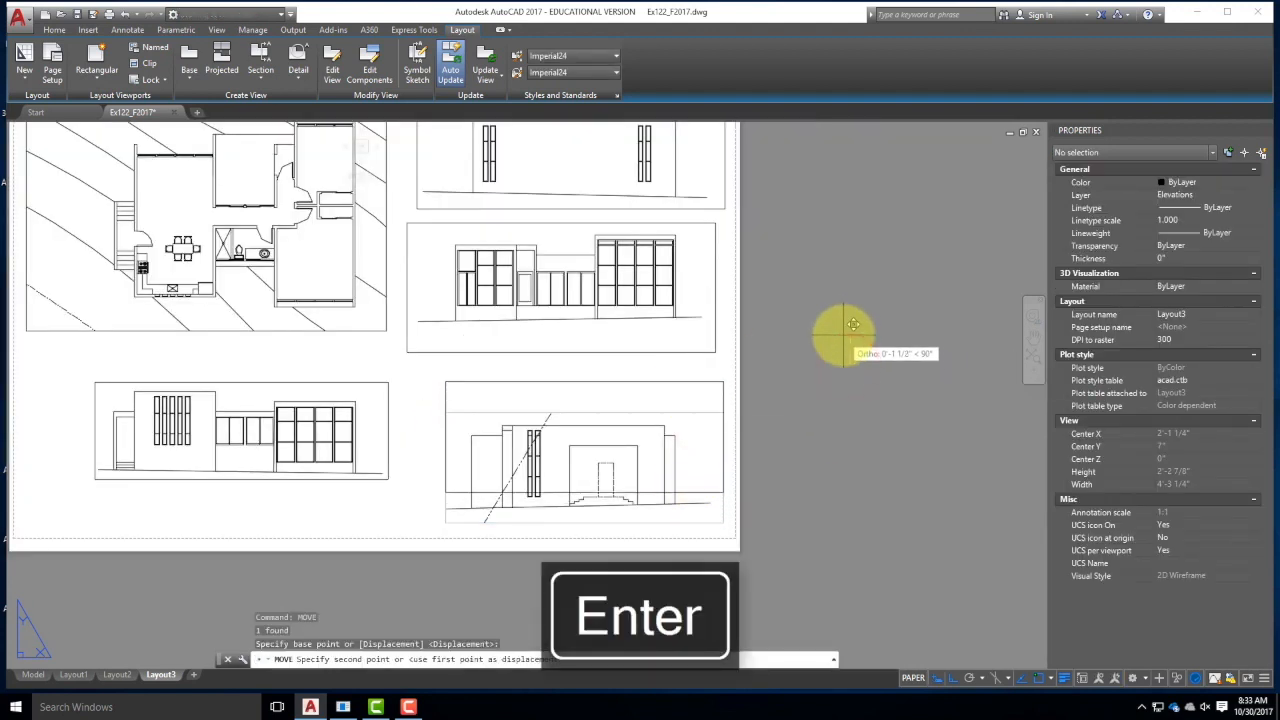
key("Escape")
key("Escape")
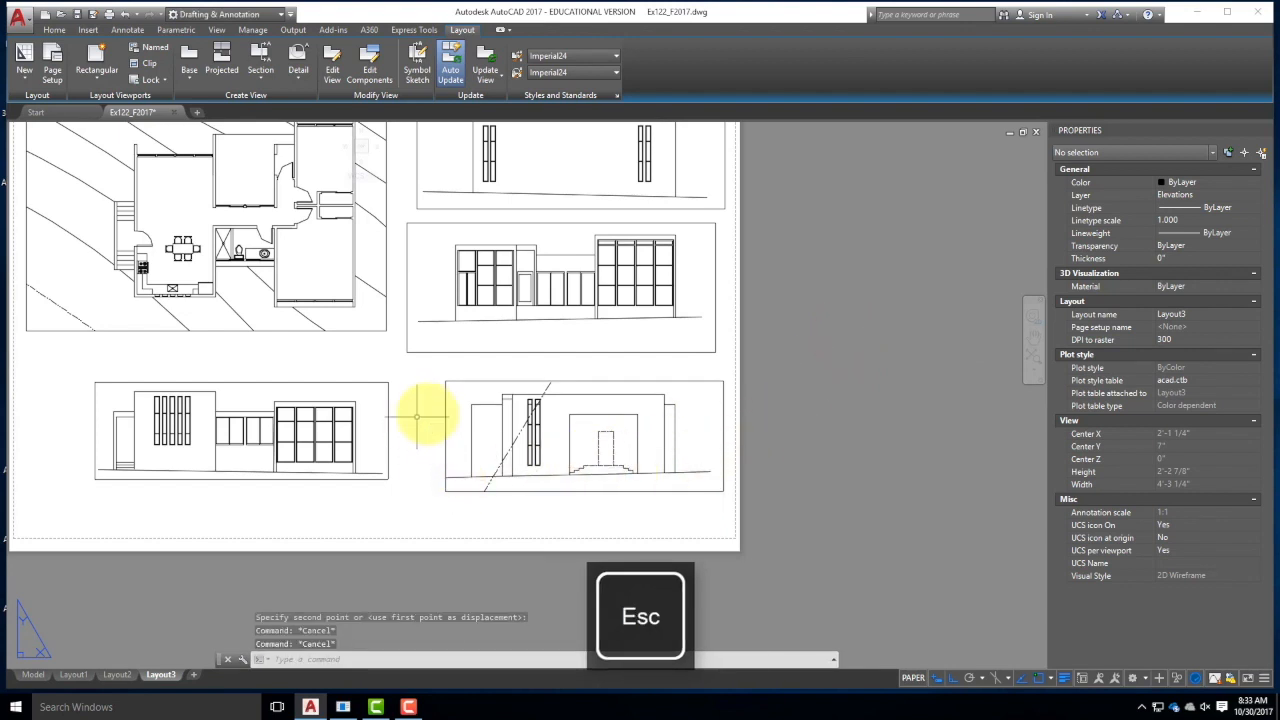
- Draw a horizontal ray from the roofline of the lower left elevation across the lower right elevation viewport
left_click(489, 383)
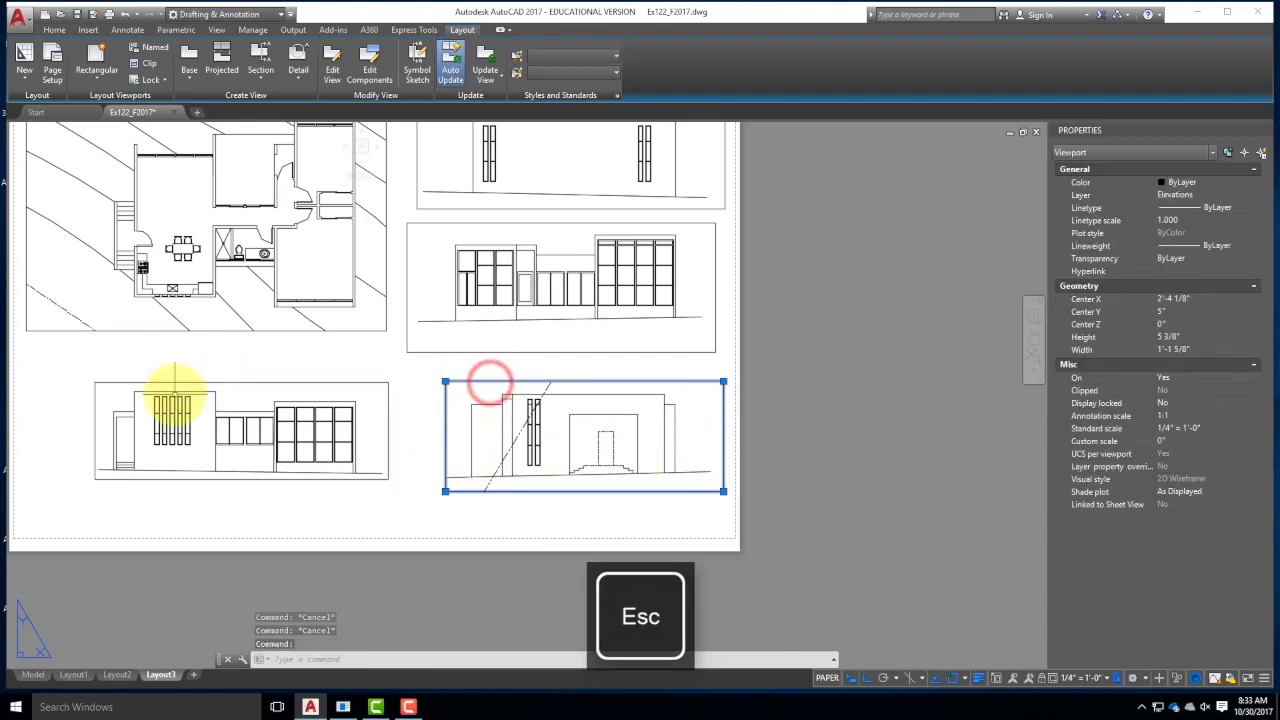
key("Escape")
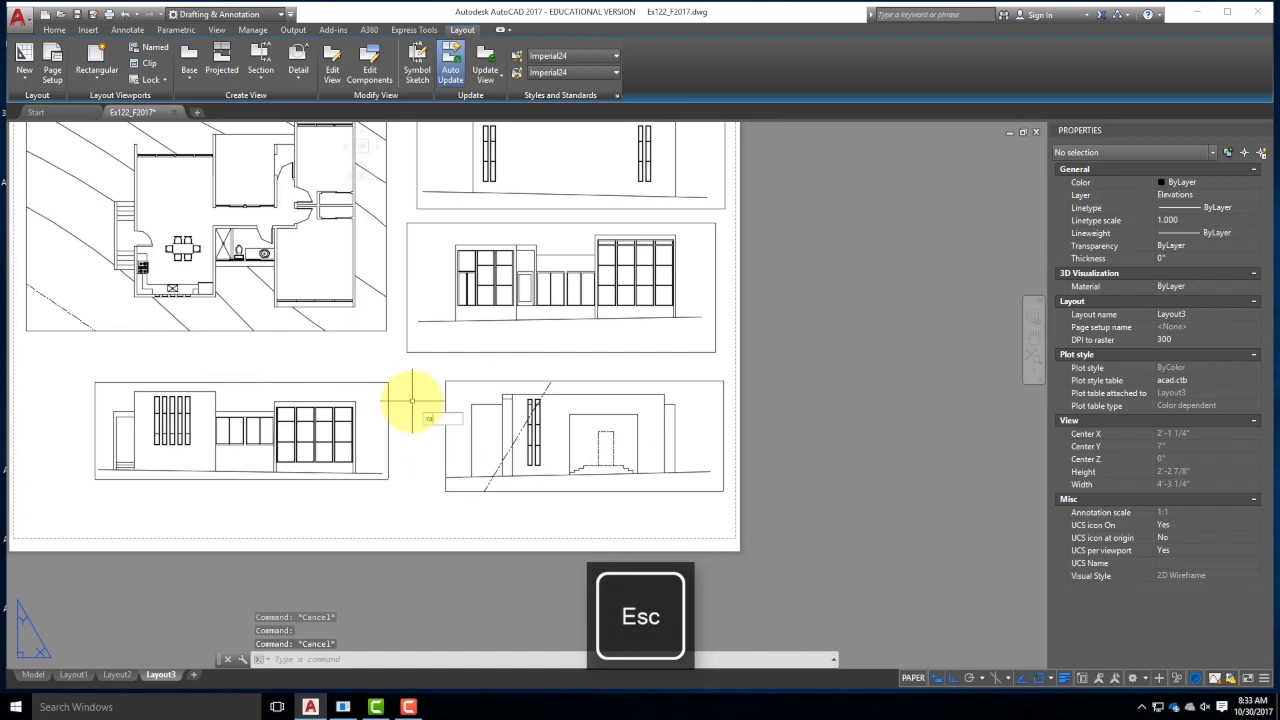
type("y")
key("Return")
left_click(221, 387)
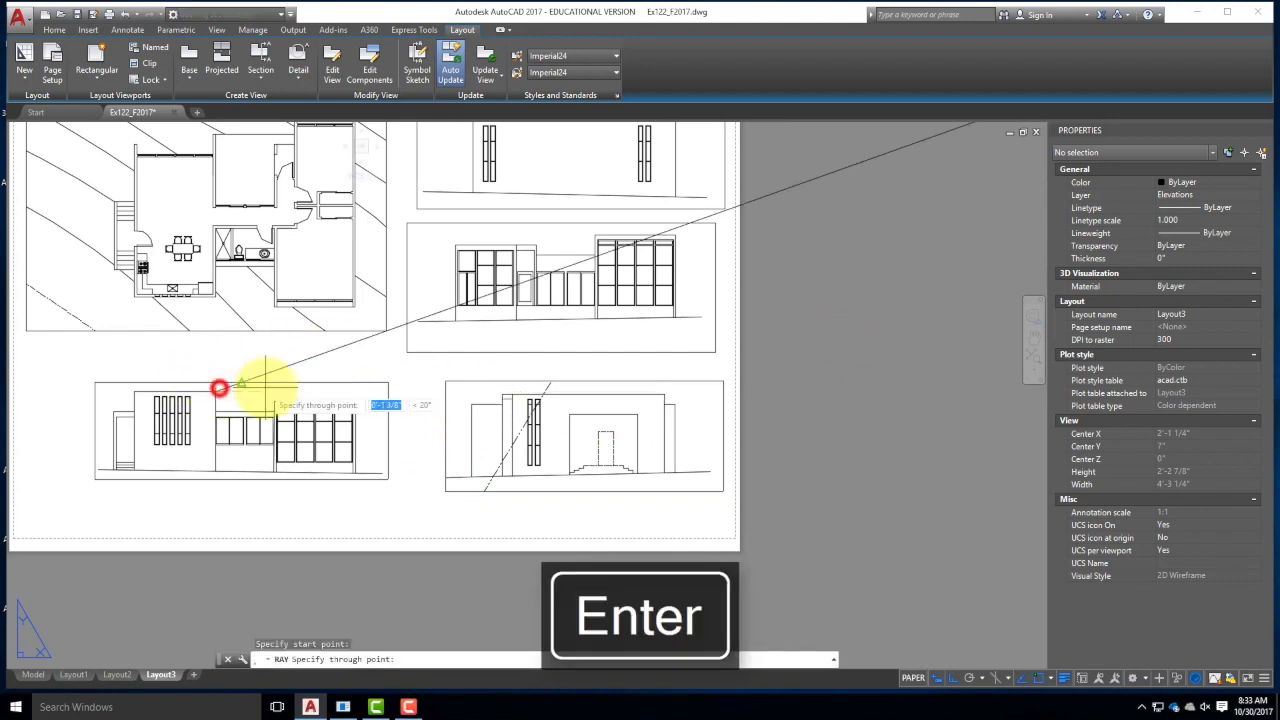
left_click(268, 392)
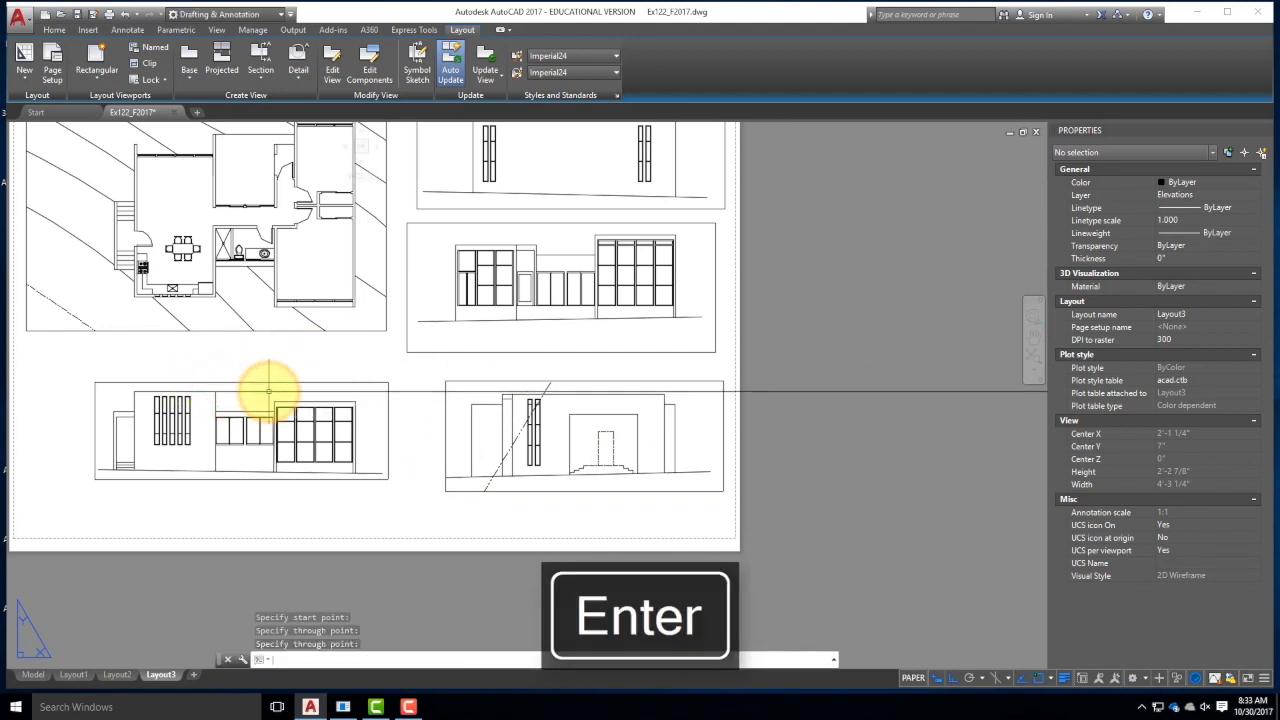
key("Return")
- Move the lower right viewport vertically so its building's roof corner sits on the horizontal ray
left_click(660, 379)
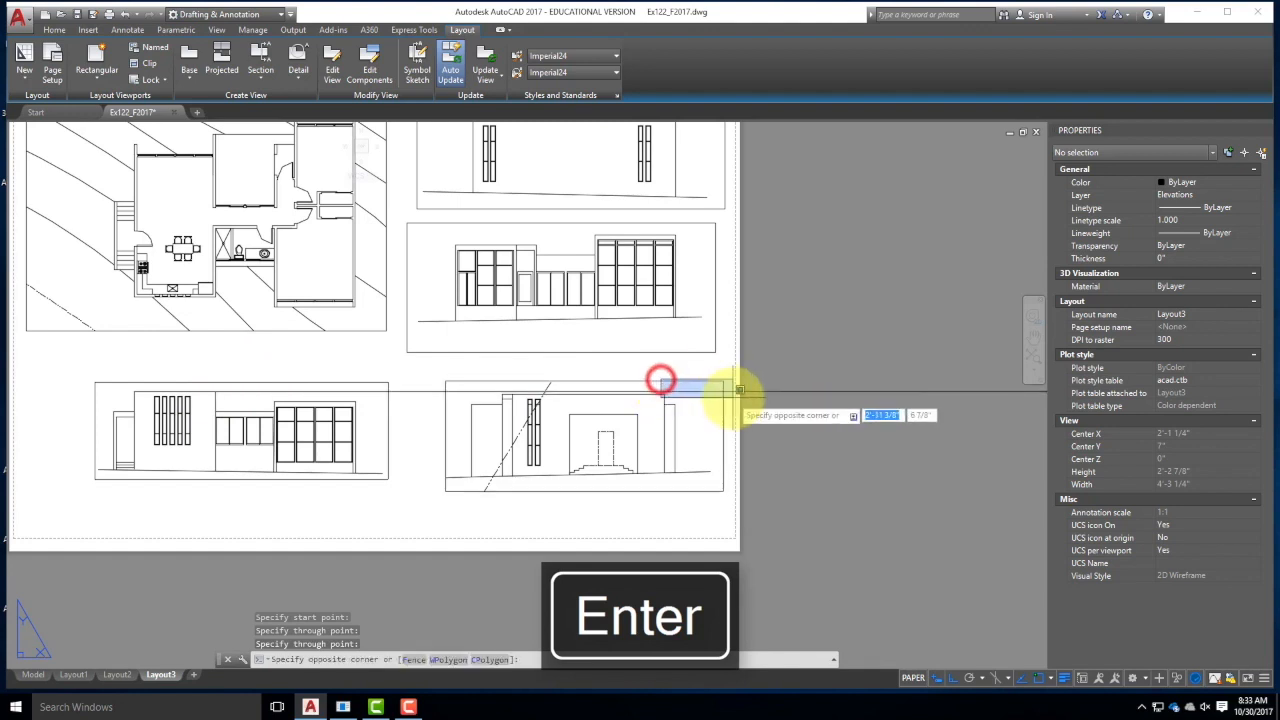
left_click(651, 385)
type("m")
key("Return")
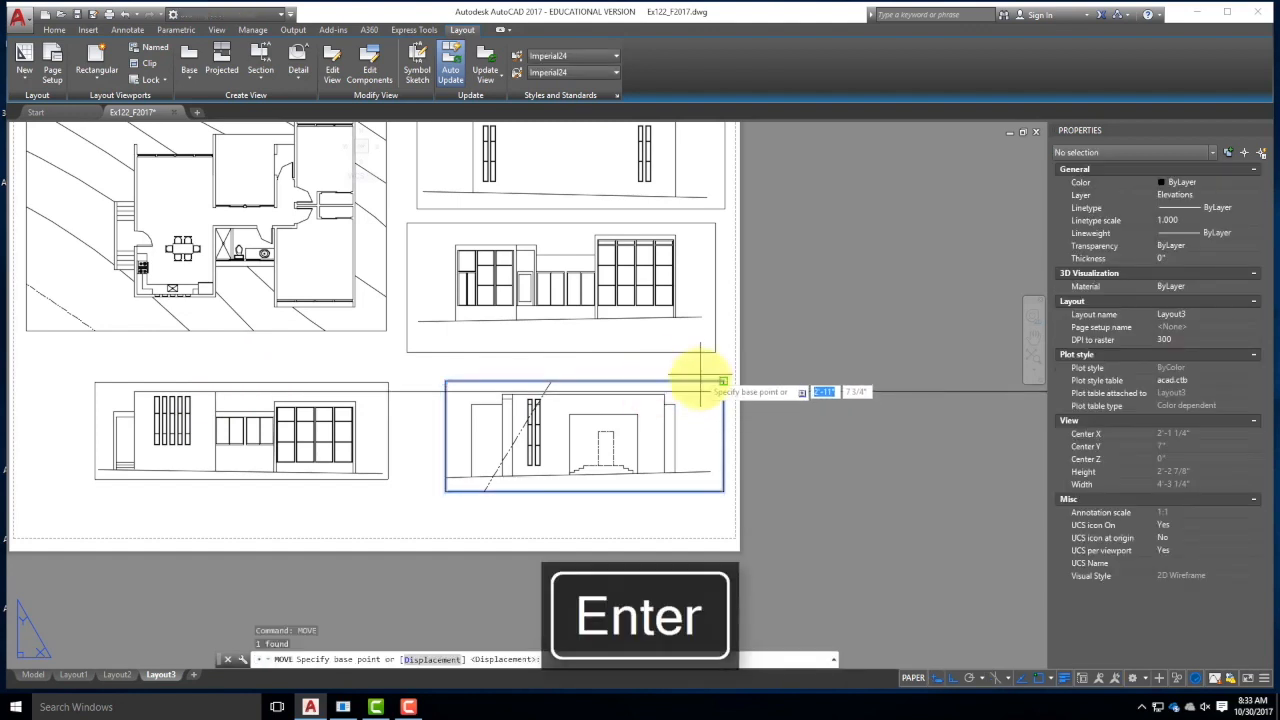
scroll(700, 380, "up", 4)
left_click(613, 407)
left_click(612, 400)
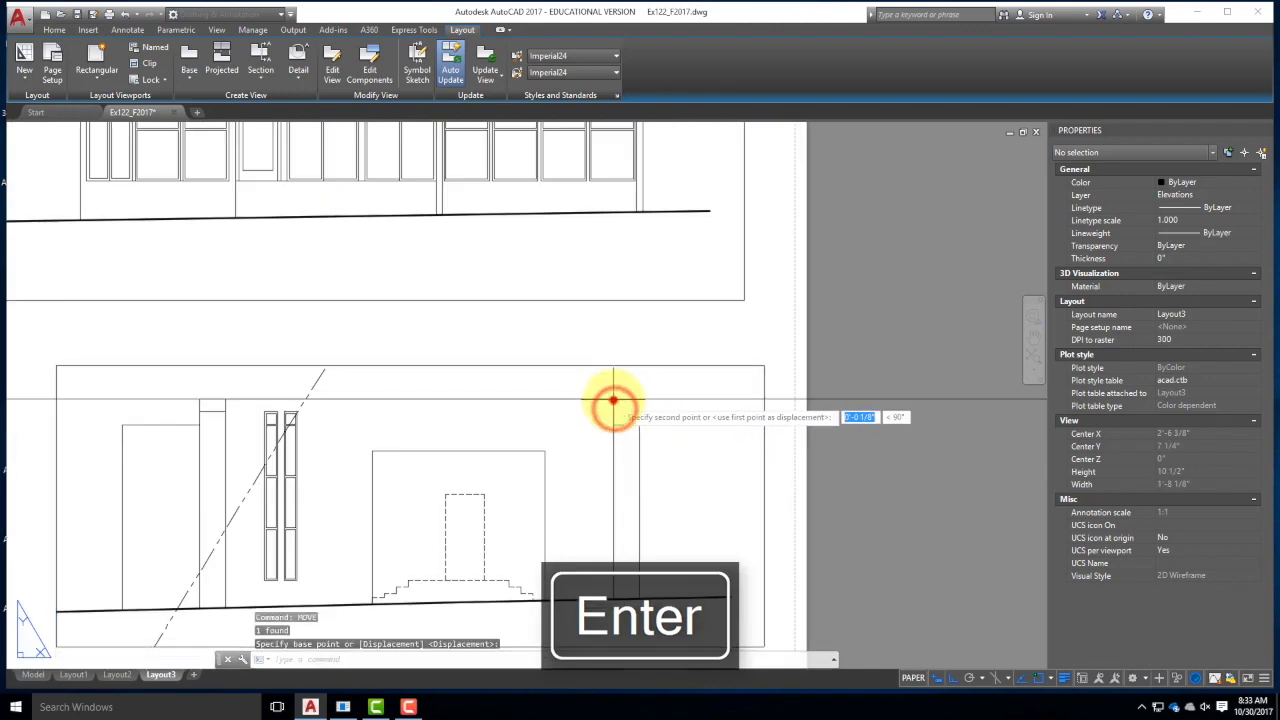
key("Escape")
key("Escape")
- Erase the horizontal alignment ray
left_click(919, 405)
left_click(890, 362)
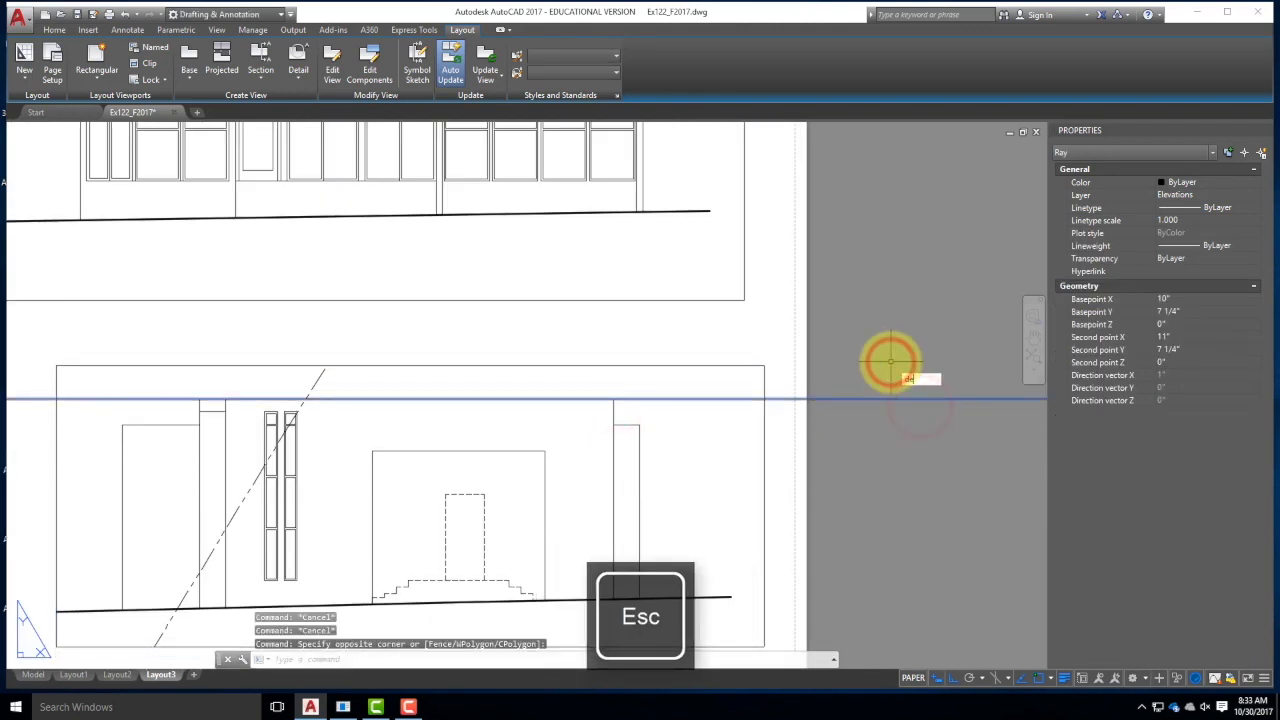
key("BackSpace")
key("BackSpace")
type("erase")
key("Return")
scroll(891, 408, "down", 6)
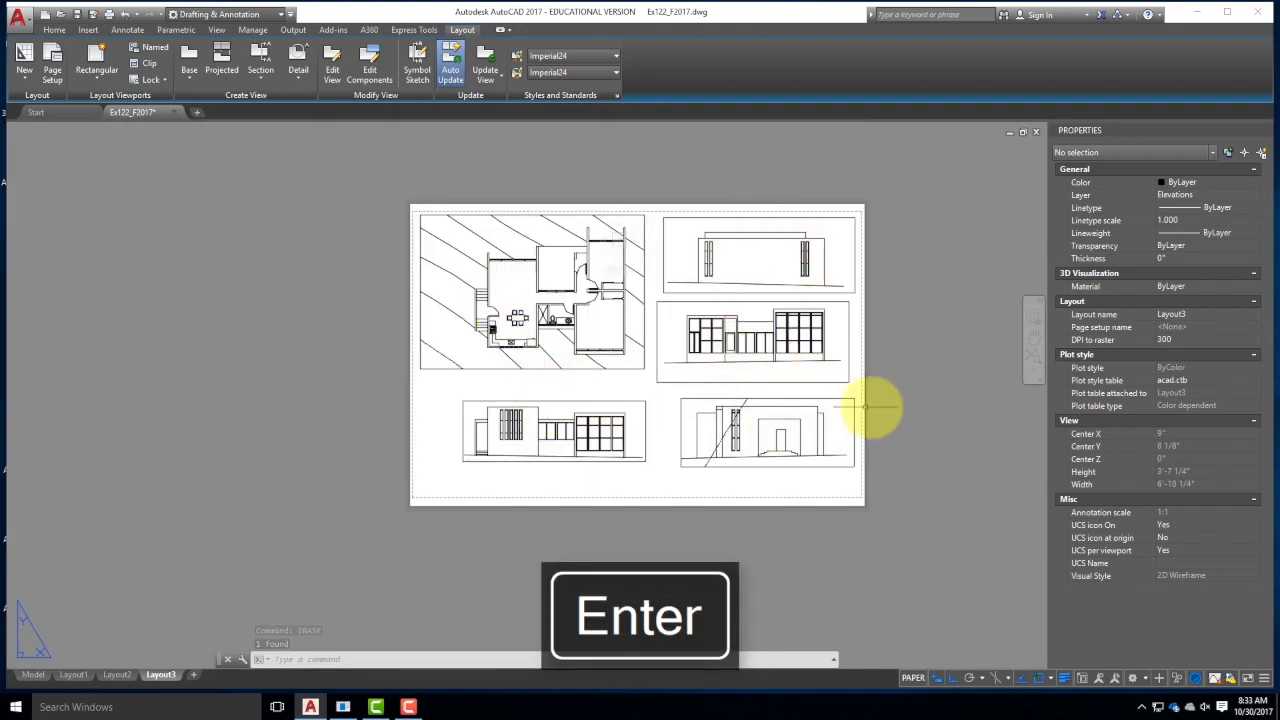
- Freeze the Topography layer in the lower right elevation viewport only, and return to paper space
scroll(860, 410, "up", 4)
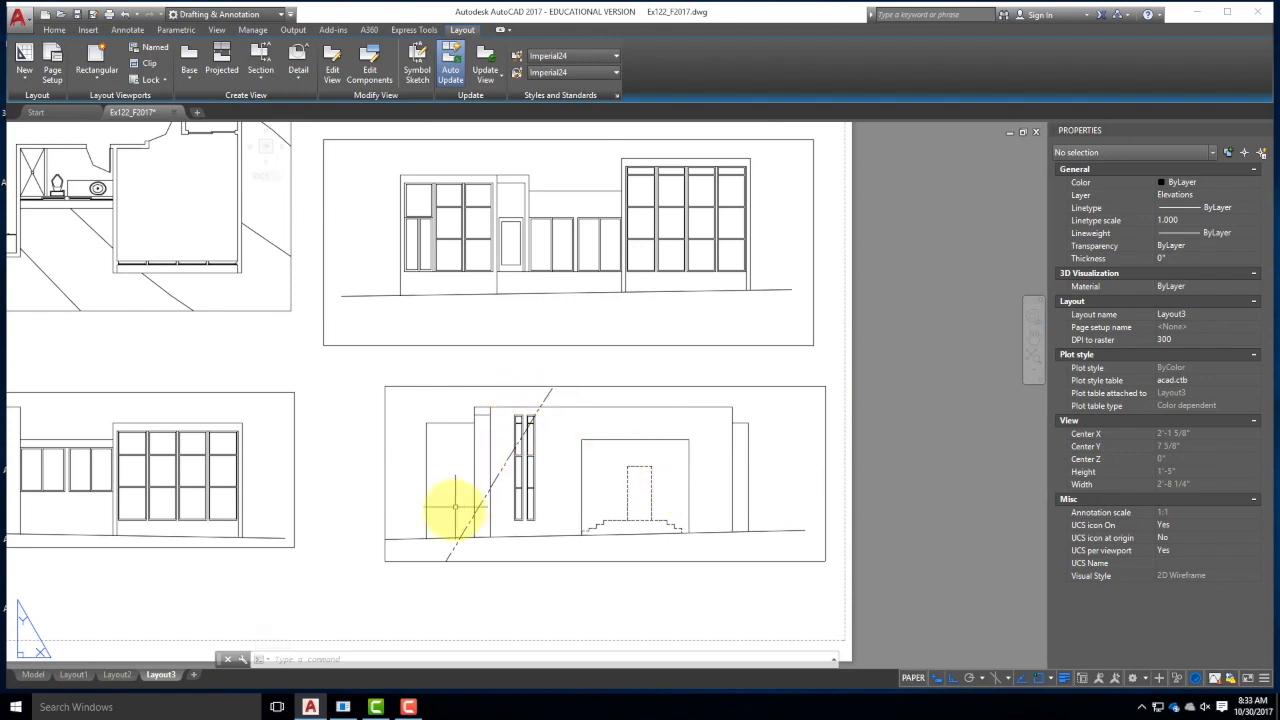
double_click(608, 398)
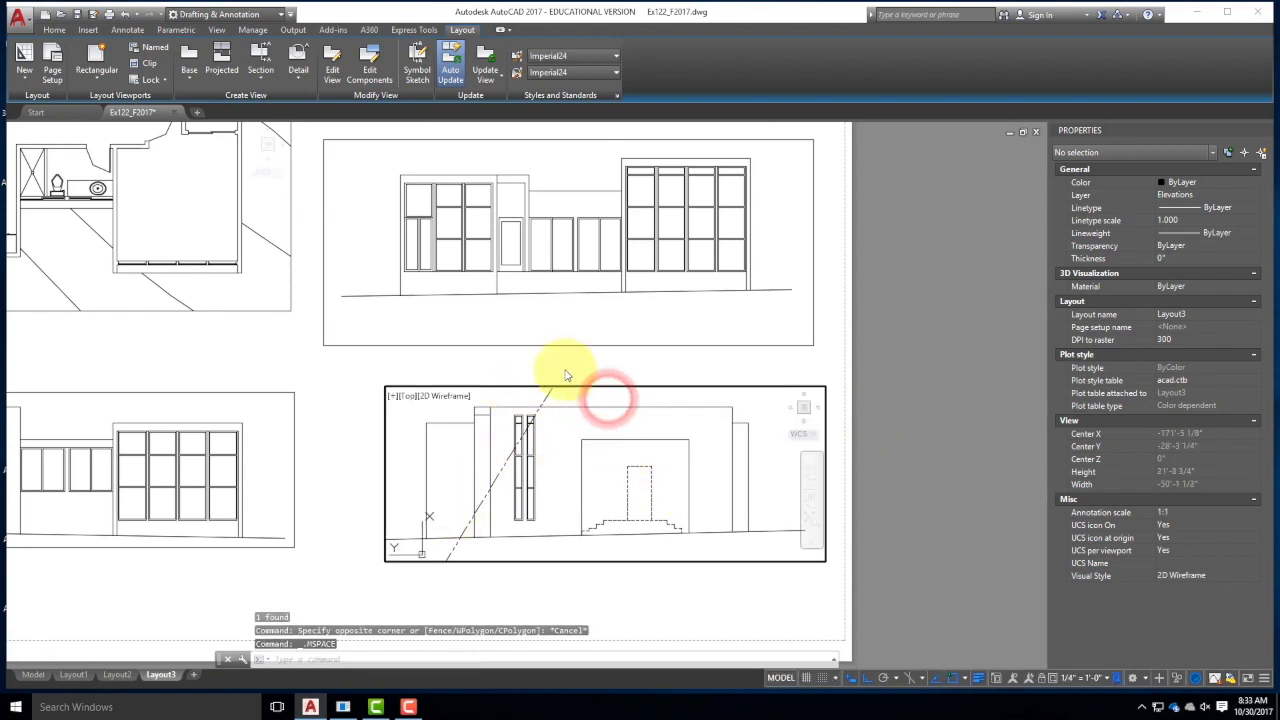
left_click(54, 30)
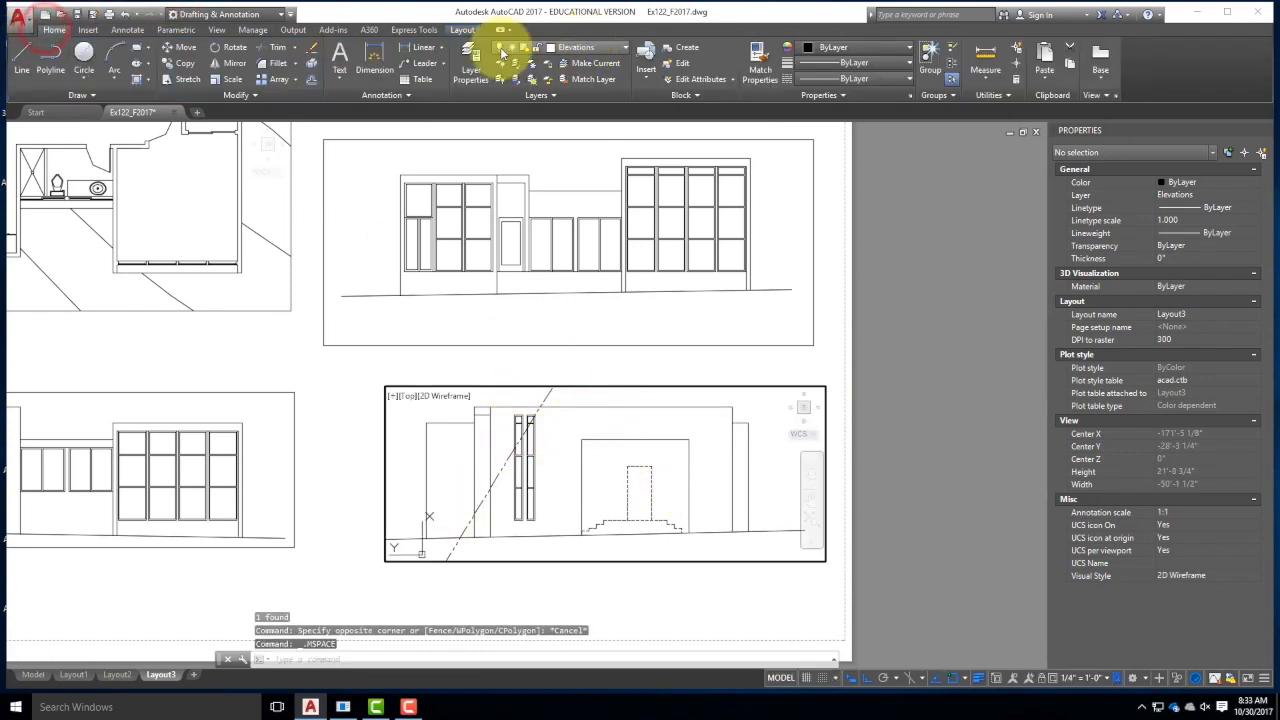
left_click(465, 60)
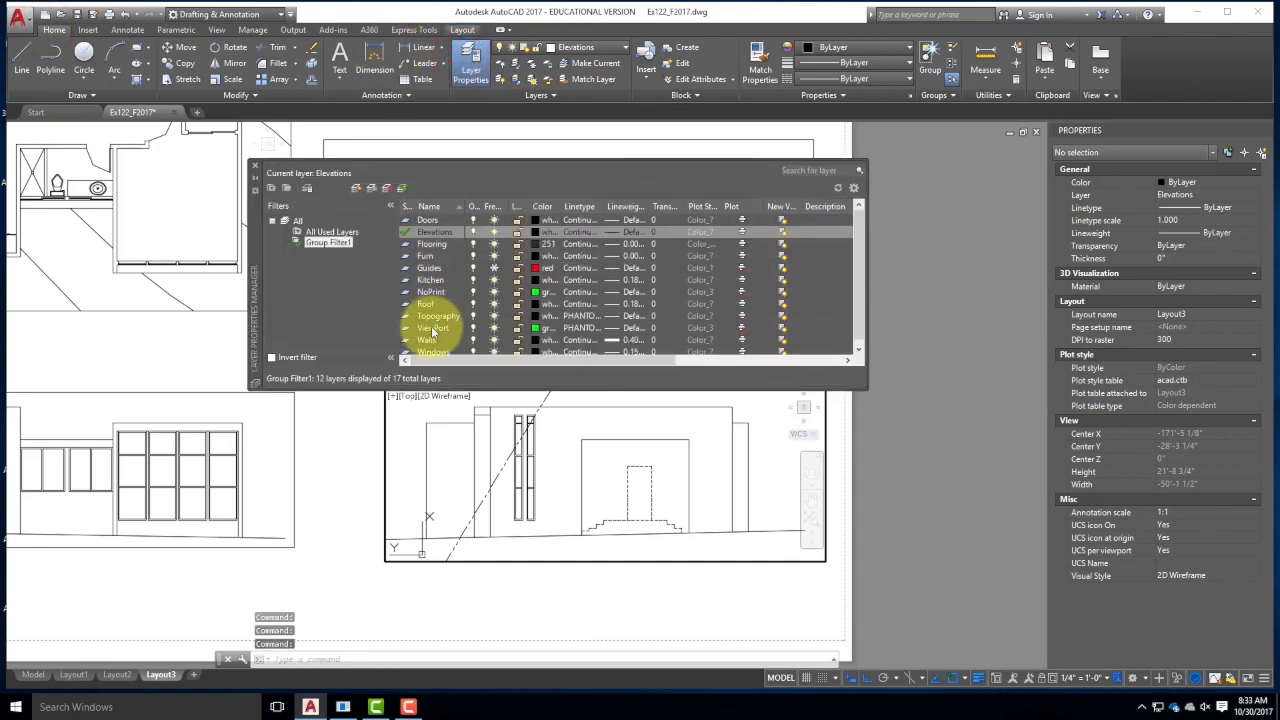
left_click(436, 317)
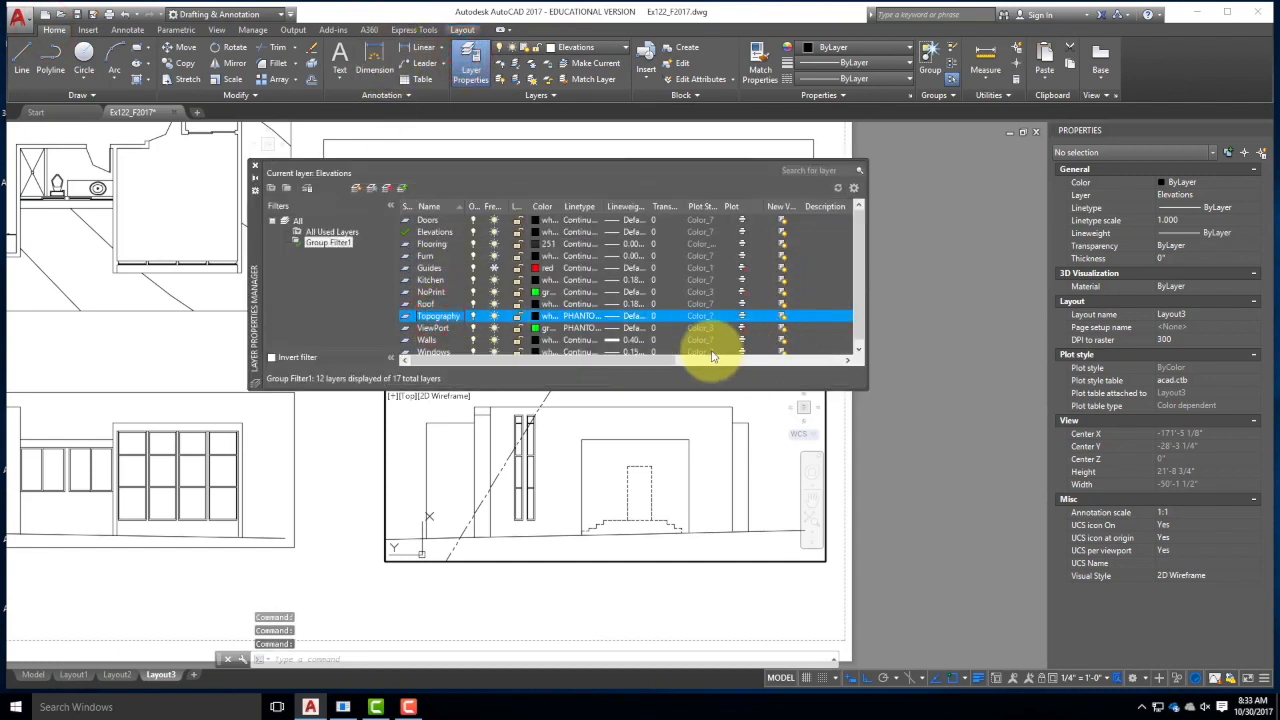
left_click_drag(643, 360, 729, 358)
left_click(750, 317)
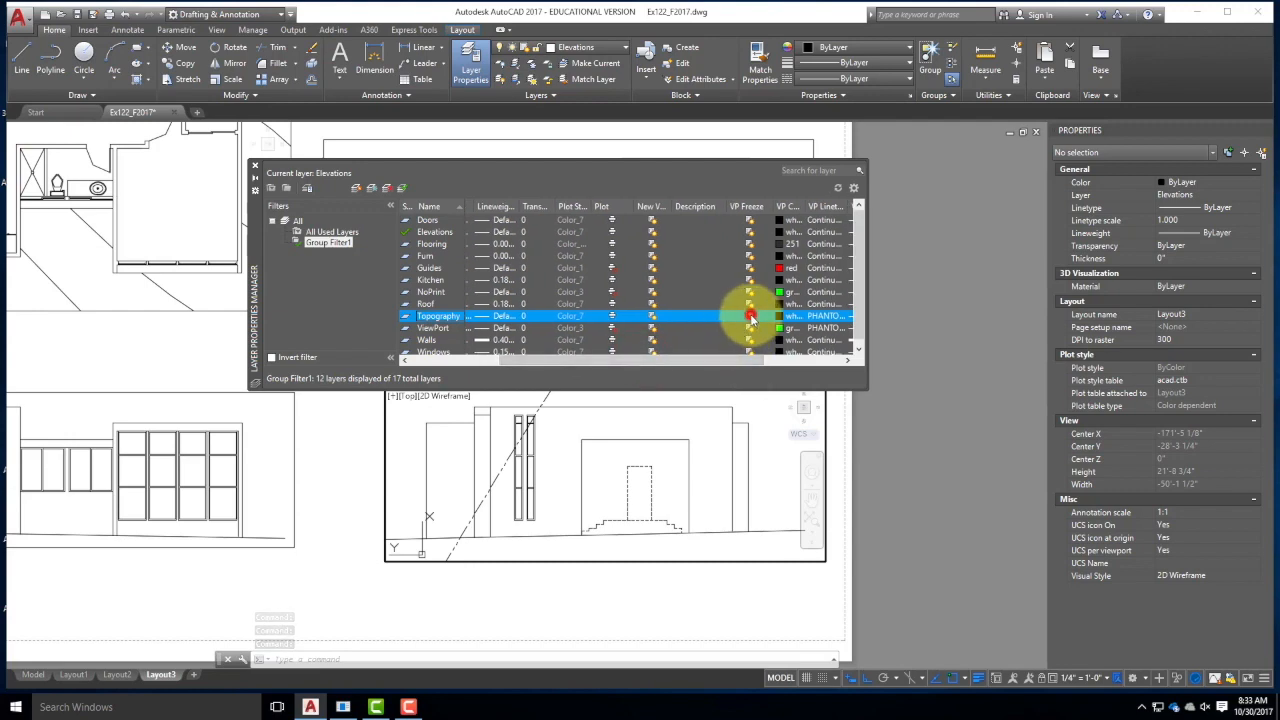
left_click(255, 167)
double_click(450, 366)
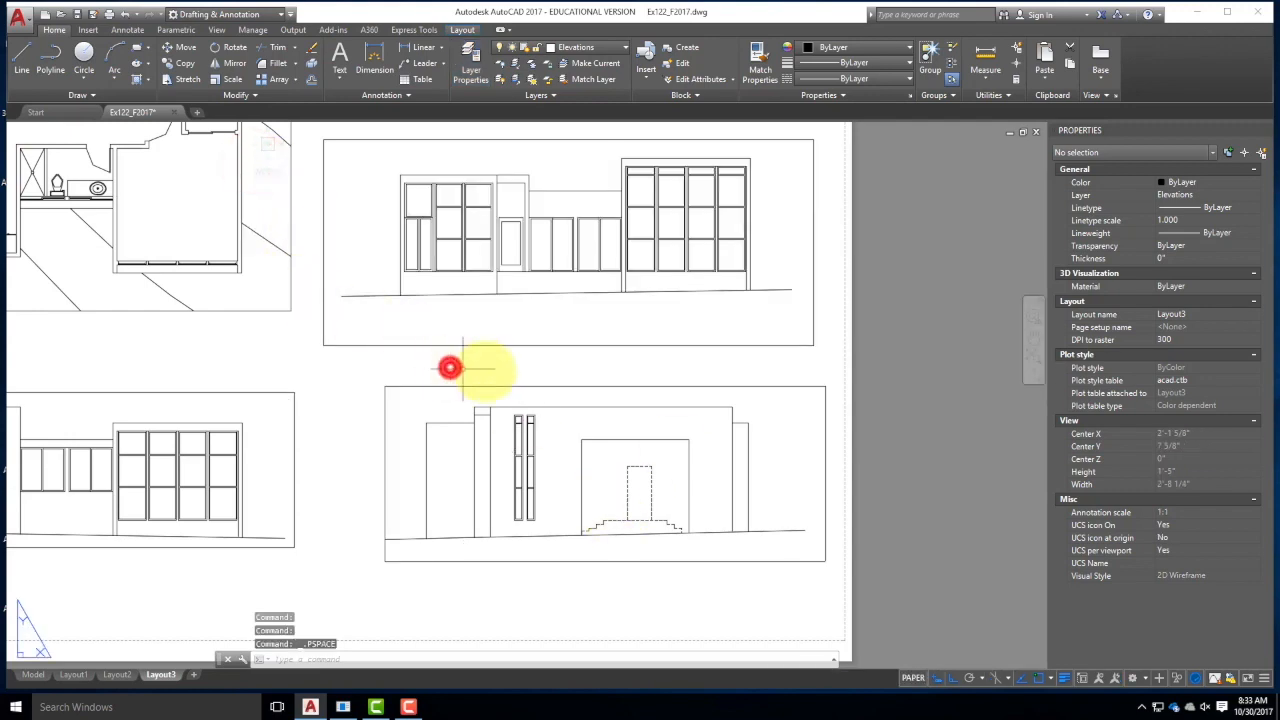
scroll(690, 565, "down", 4)
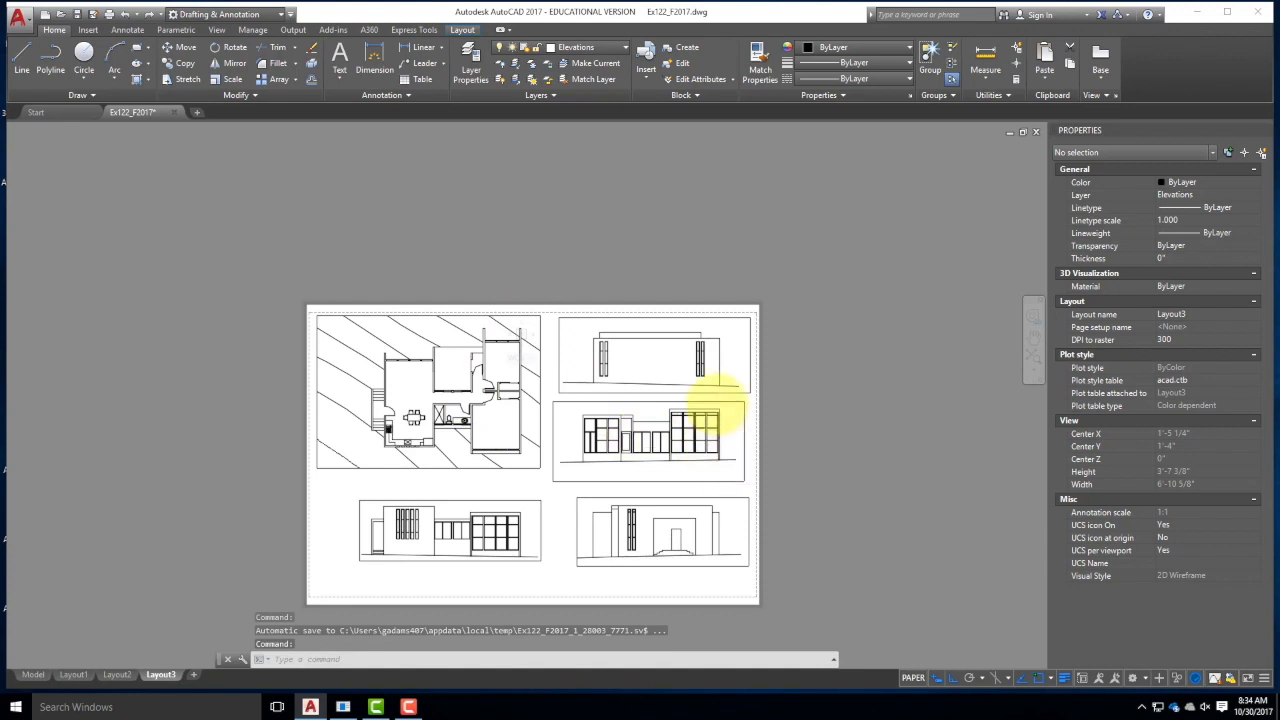
- Move the middle right elevation viewport straight down about 3/4" on the sheet
scroll(716, 400, "up", 4)
scroll(715, 417, "down", 4)
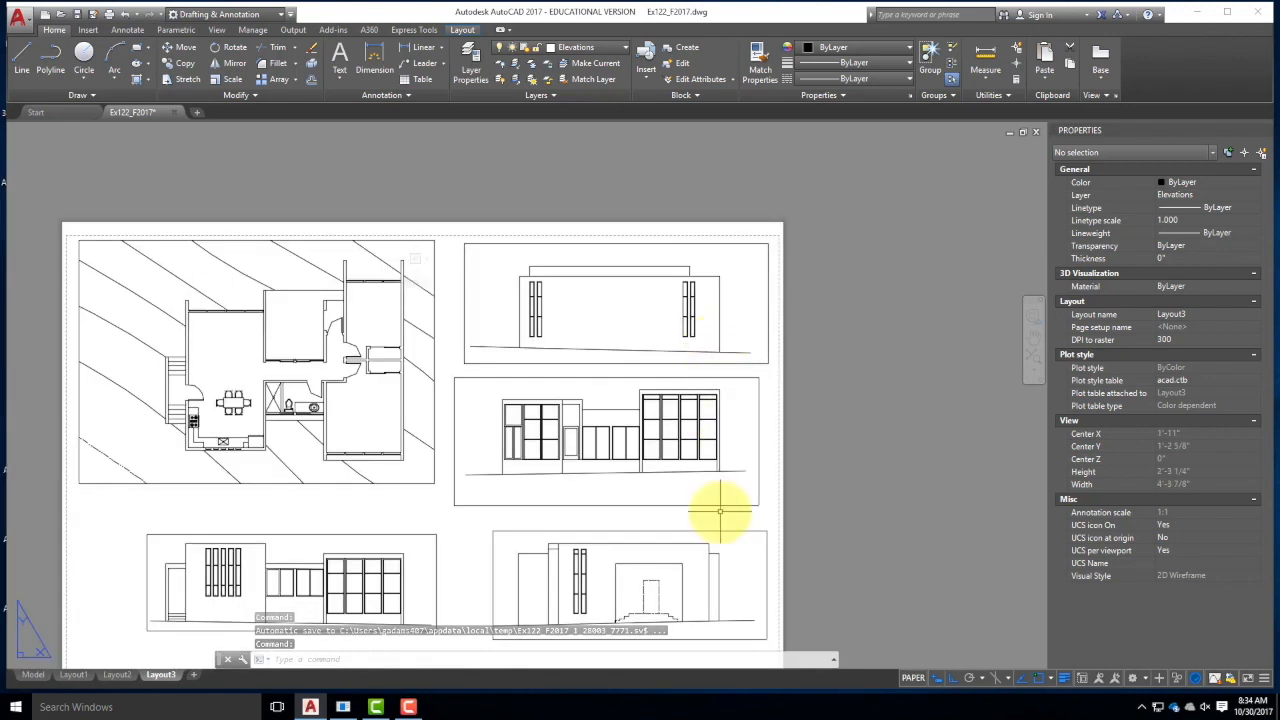
left_click(703, 489)
left_click(703, 489)
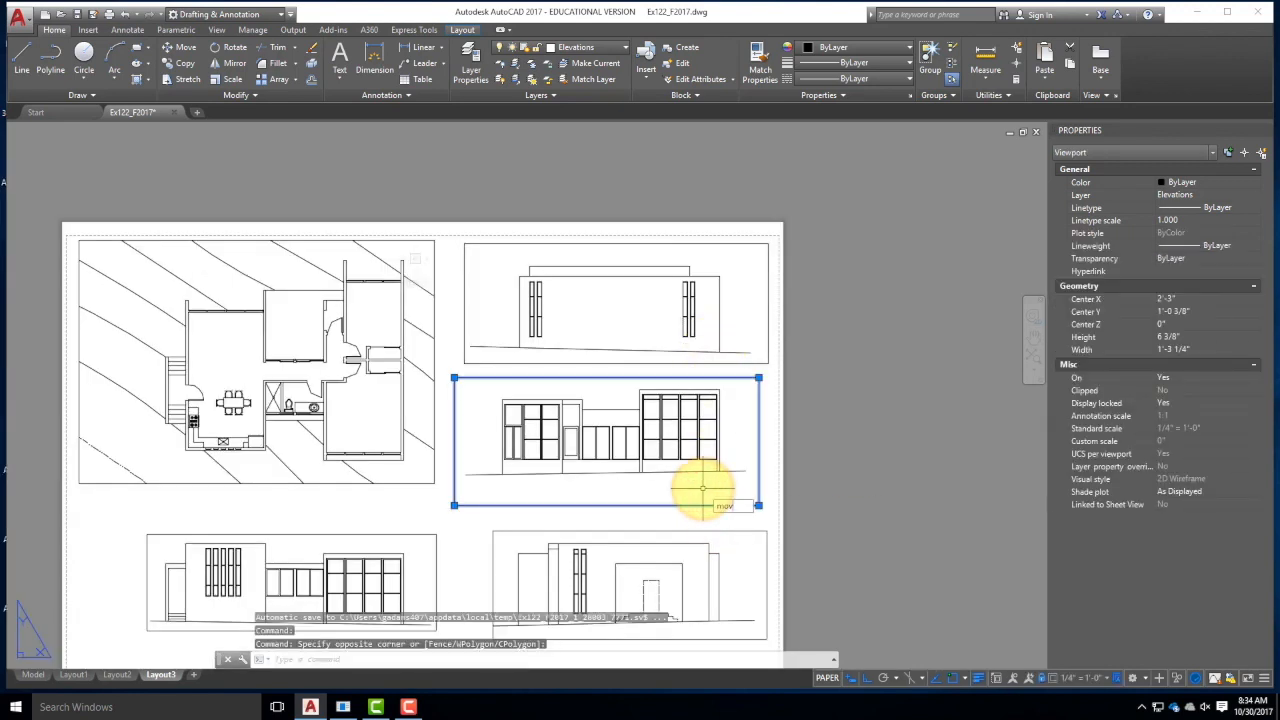
key("Return")
left_click(910, 360)
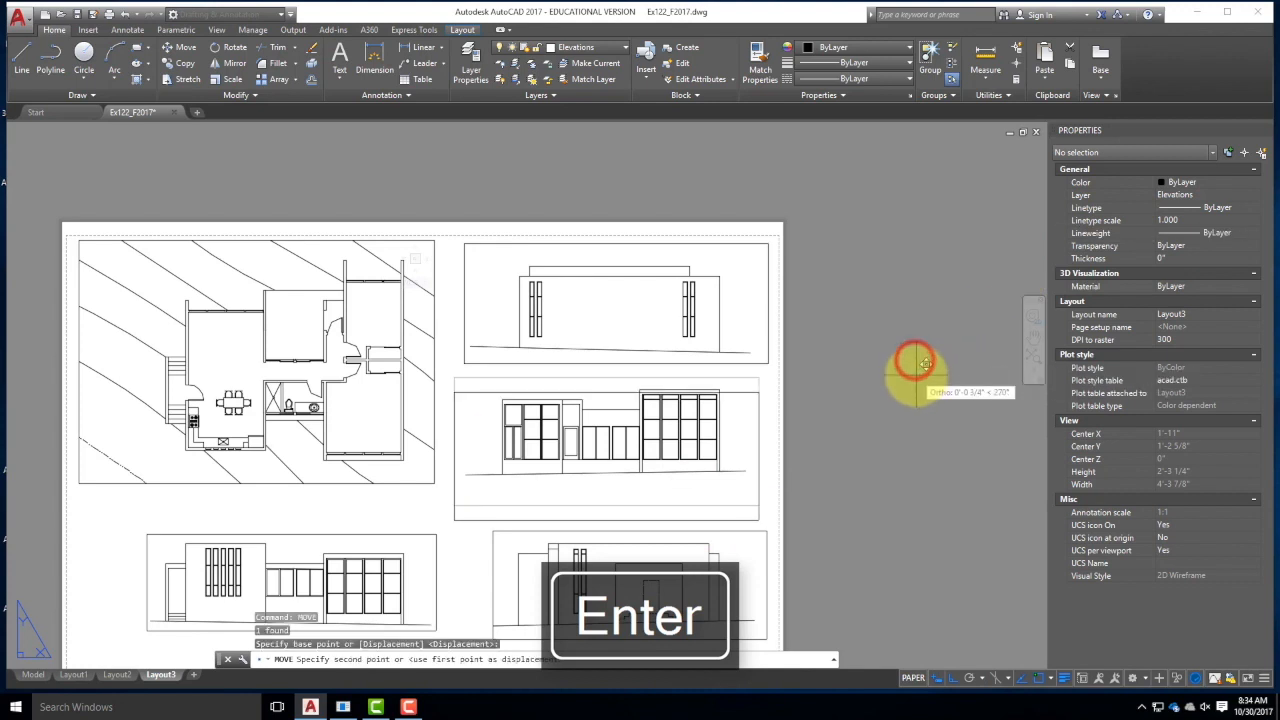
left_click(916, 375)
key("Escape")
key("Escape")
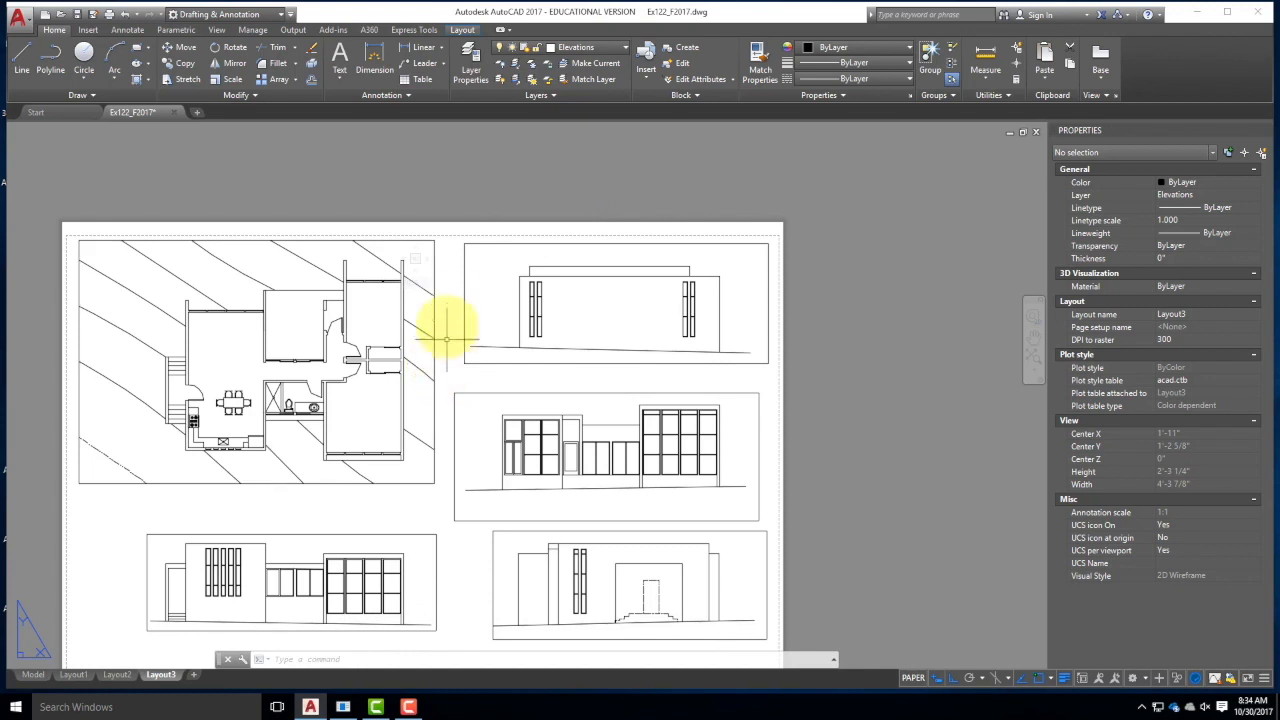
- Plot Layout3 as a single sheet with DWG To PDF, saving Ex122_F2017-Layout3.pdf on the desktop
left_click(111, 15)
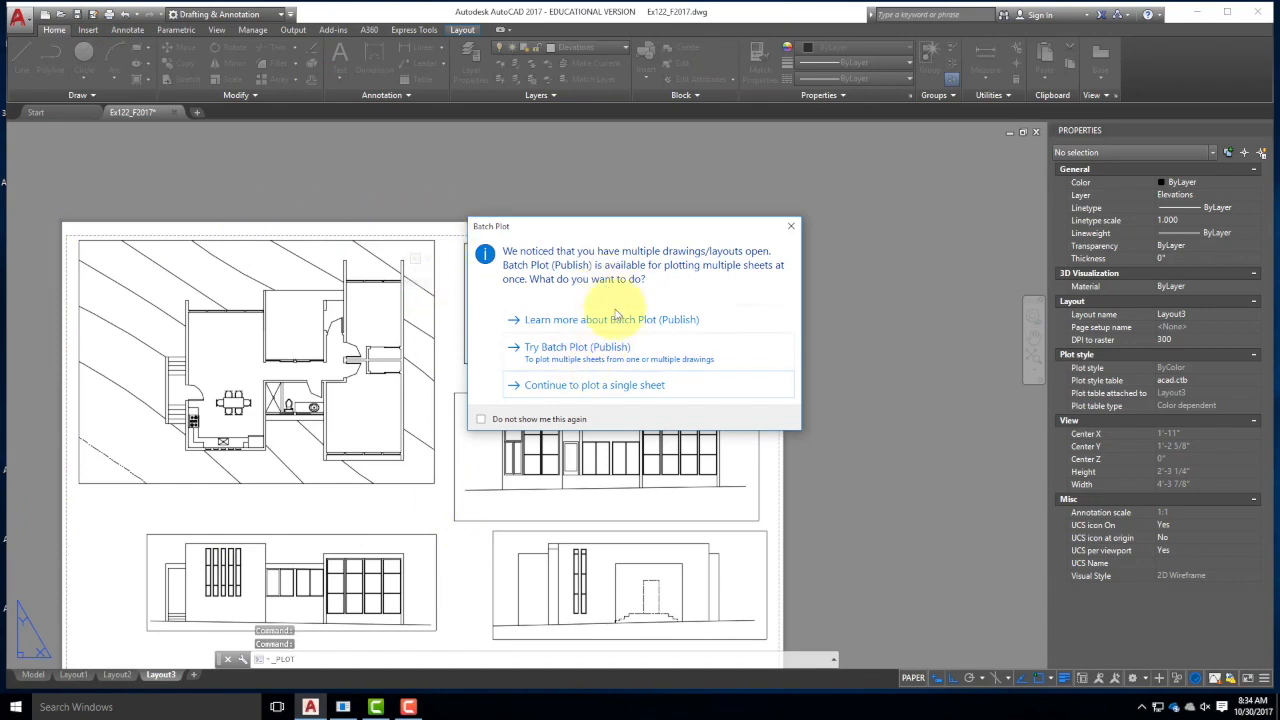
left_click(607, 388)
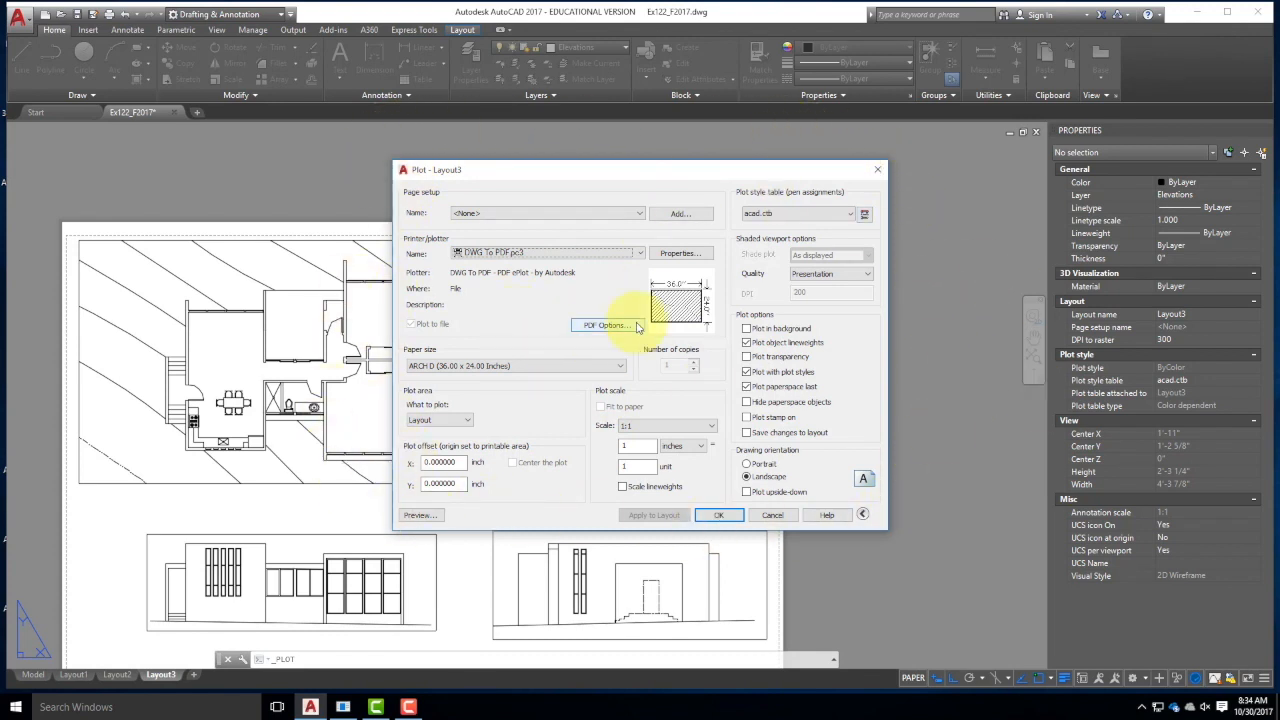
left_click(724, 518)
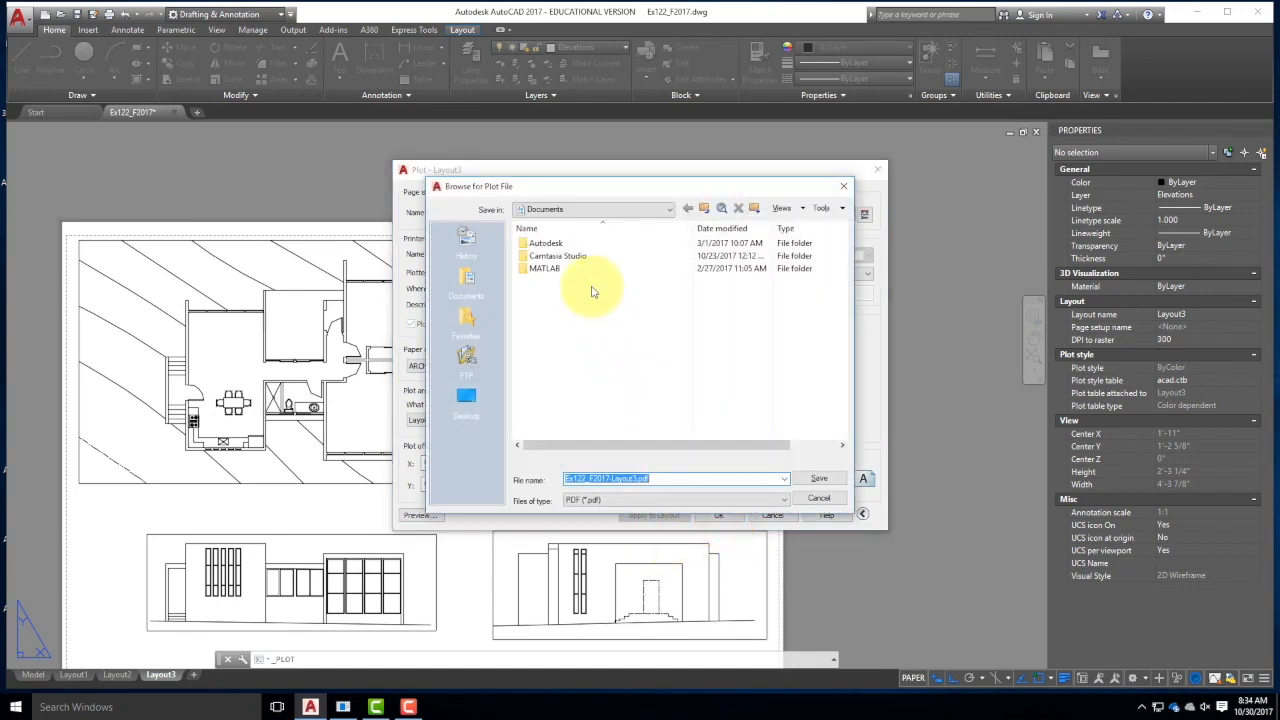
left_click(464, 395)
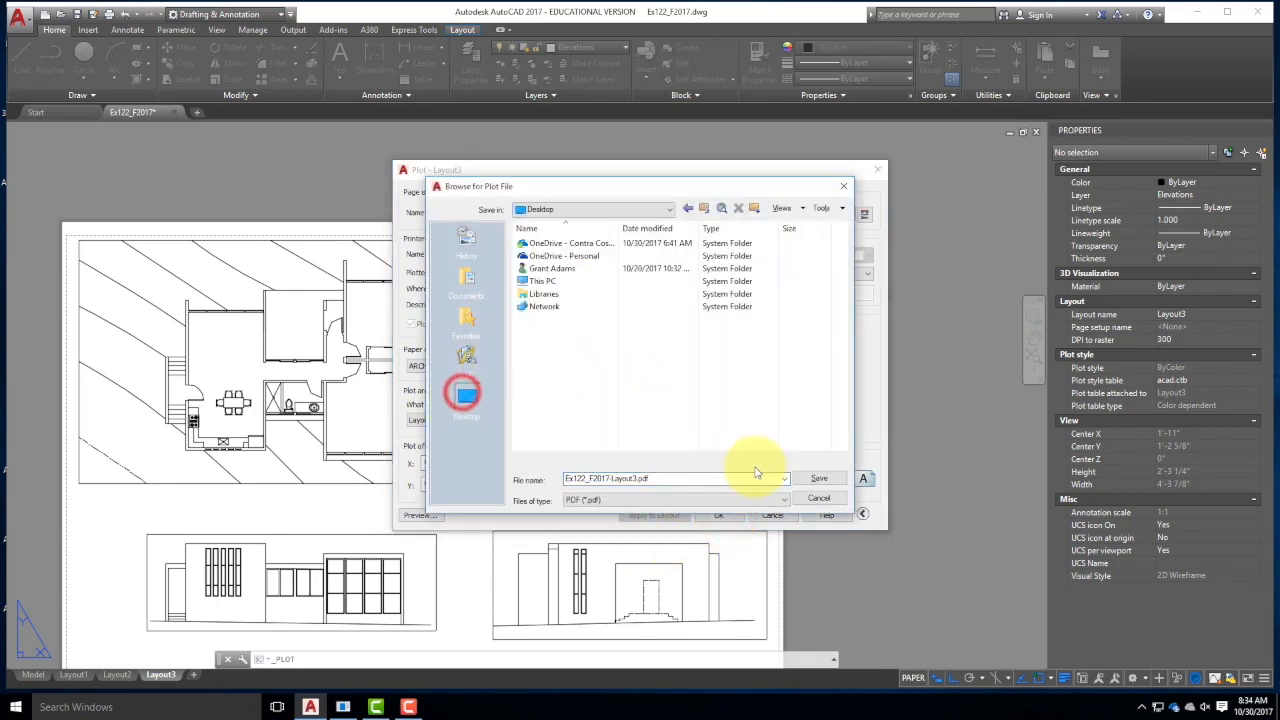
left_click(820, 479)
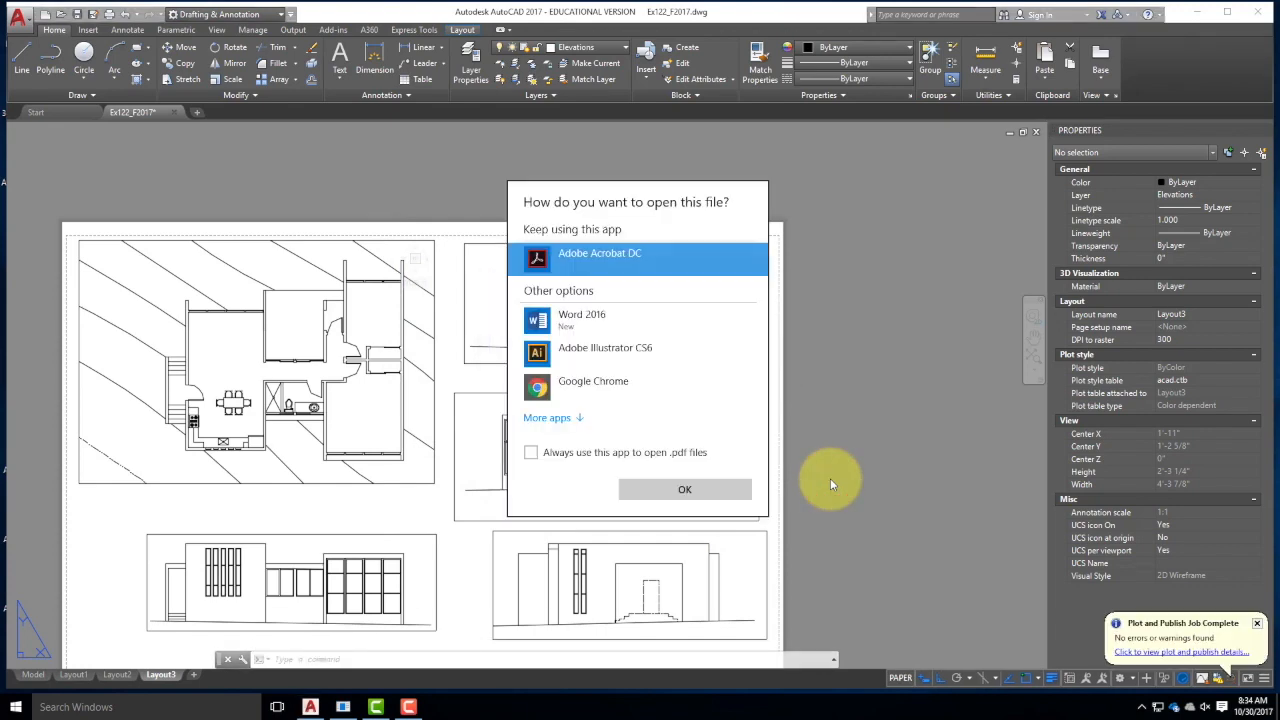
- Open the plotted PDF in Adobe Acrobat DC, examine the viewport borders at full-window size, and return to AutoCAD
double_click(625, 256)
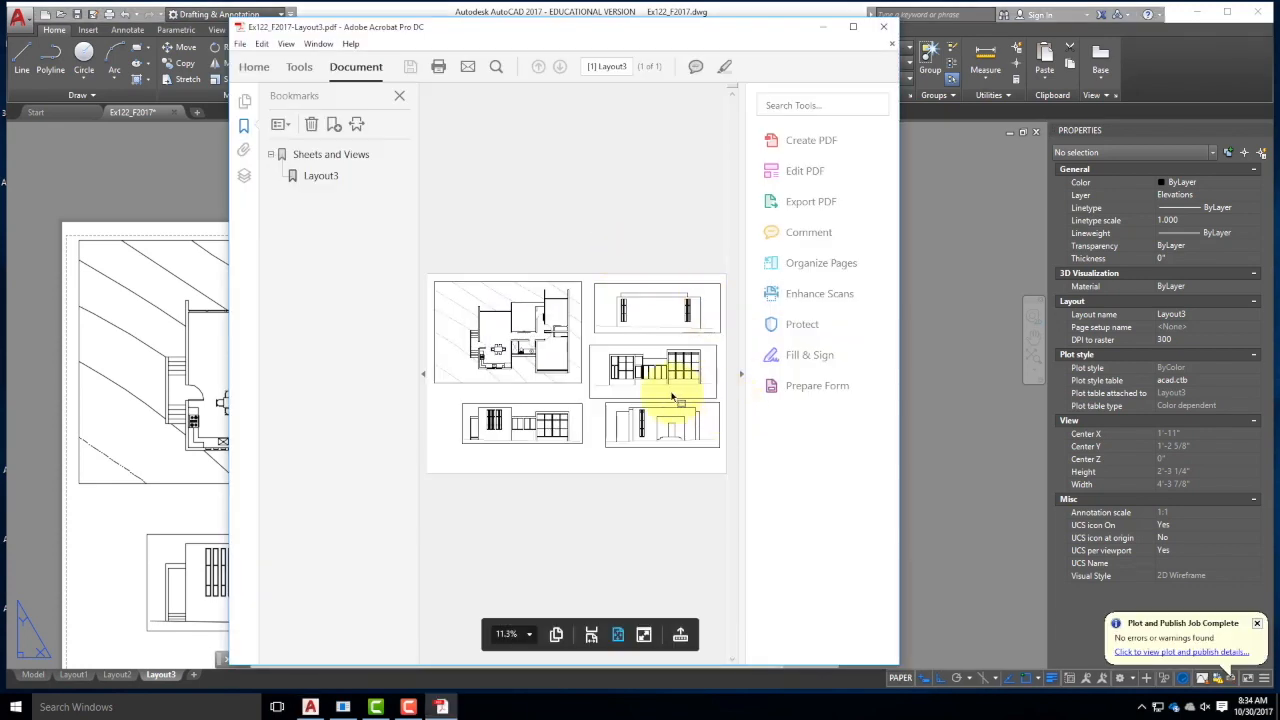
left_click(854, 28)
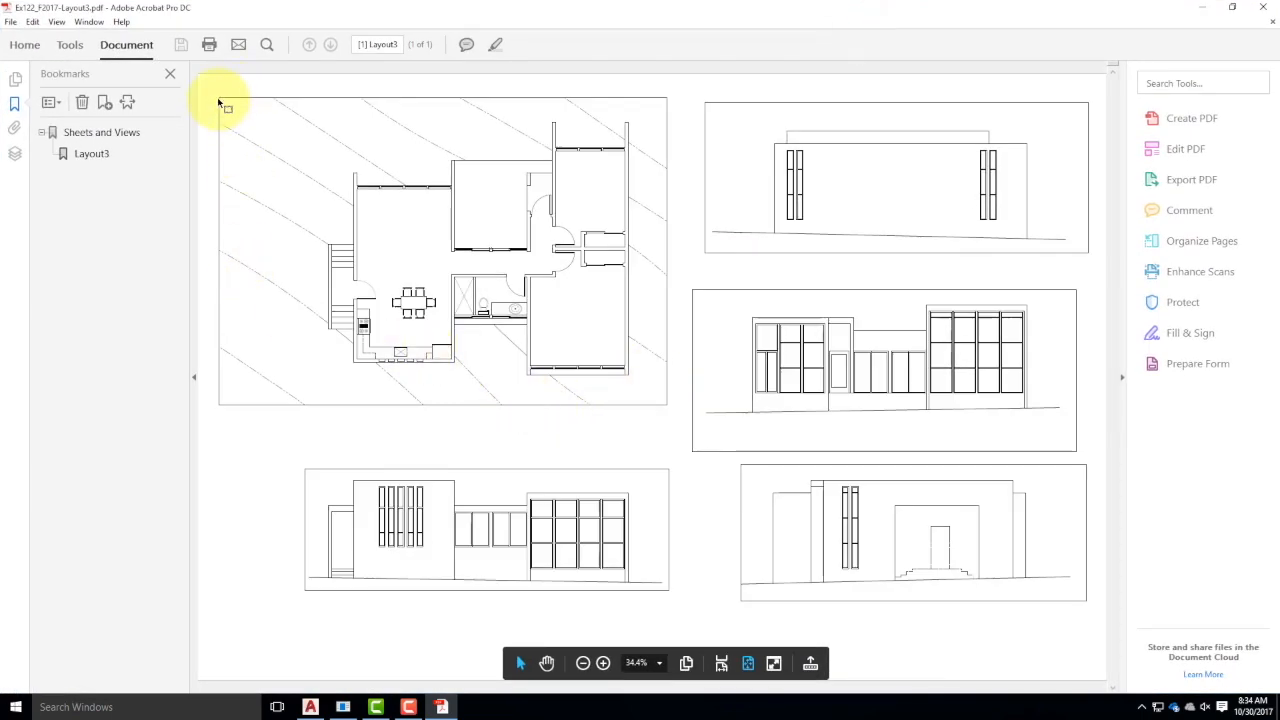
left_click(628, 402)
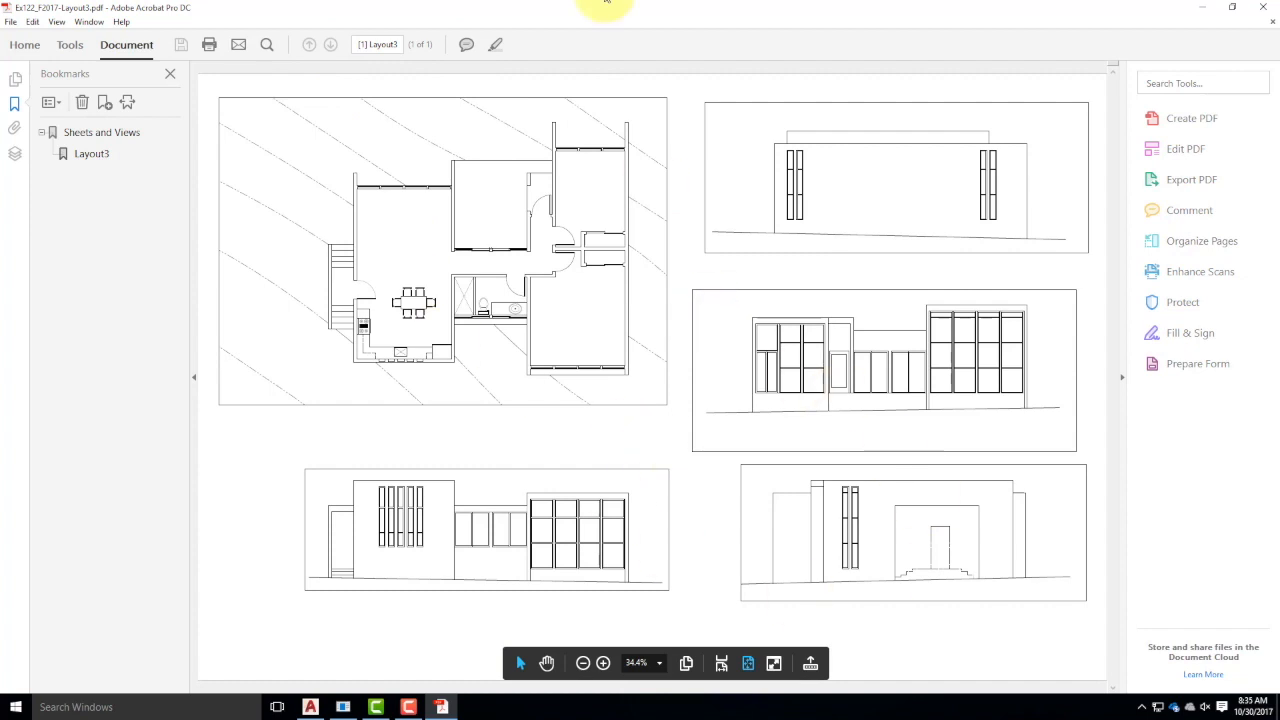
left_click(1212, 11)
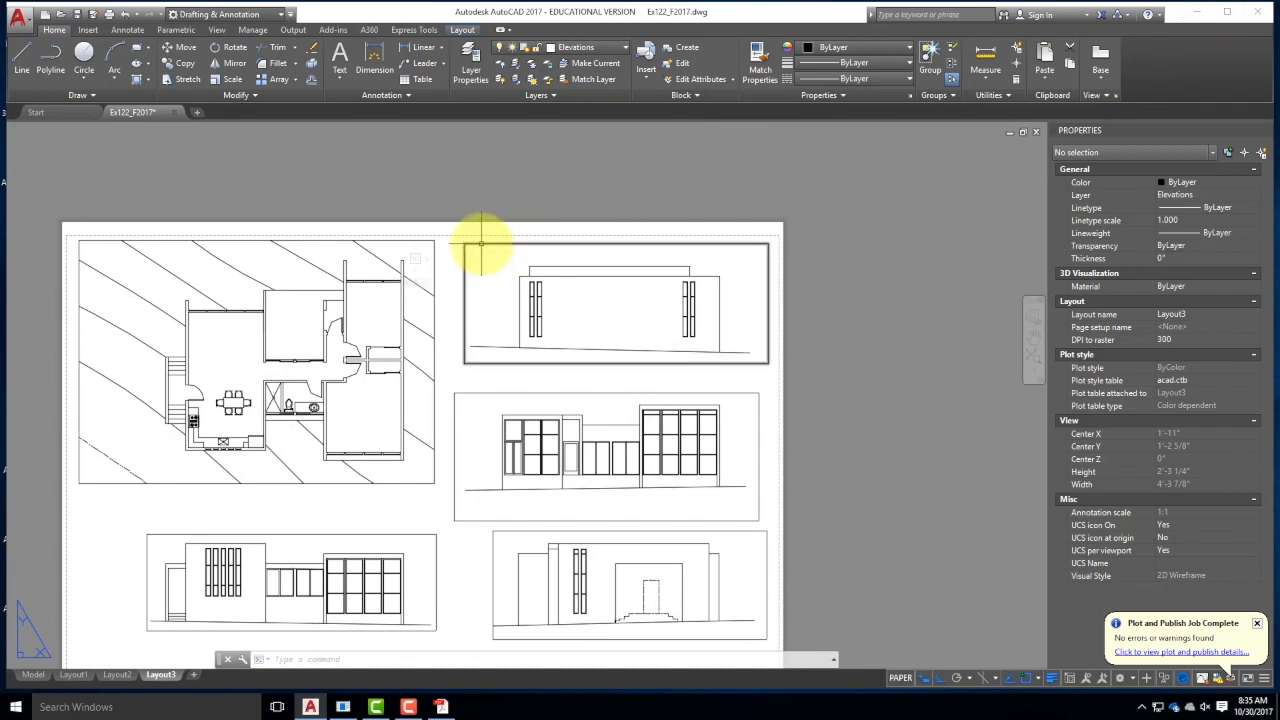
- Assign all five Layout3 viewports to the NoPrint layer and clear the selection
left_click(467, 211)
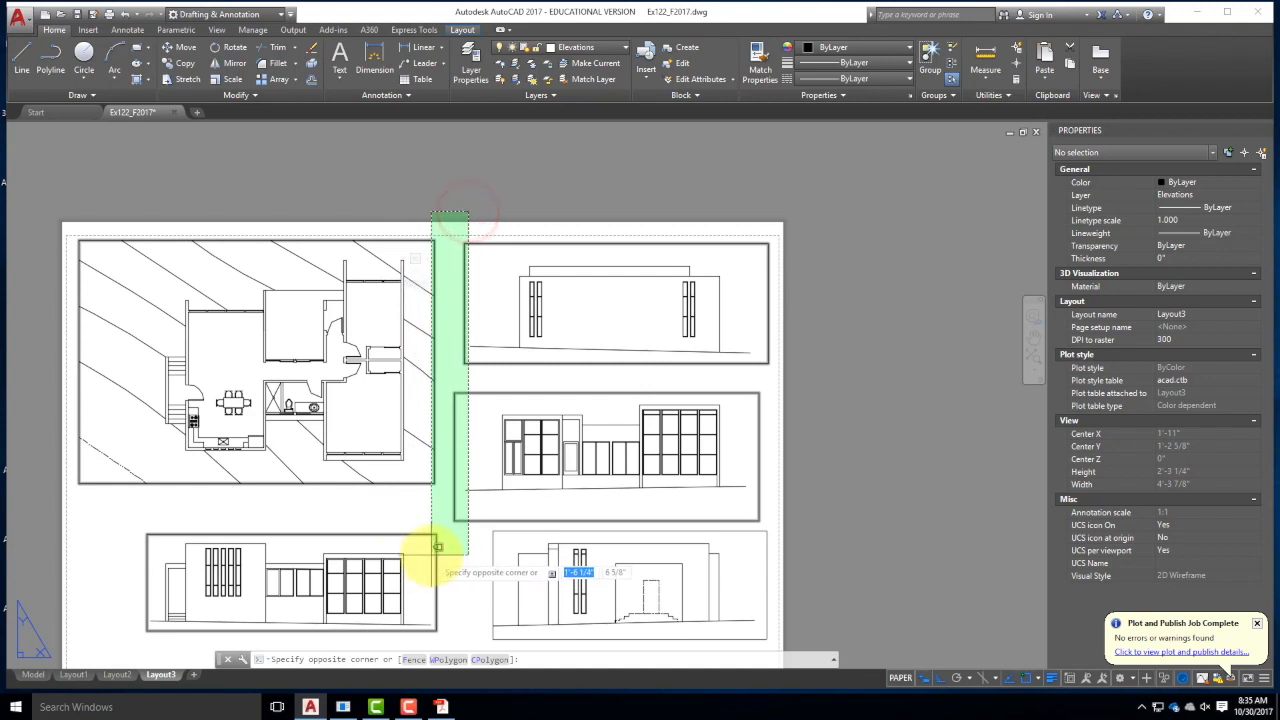
left_click(430, 548)
left_click(494, 548)
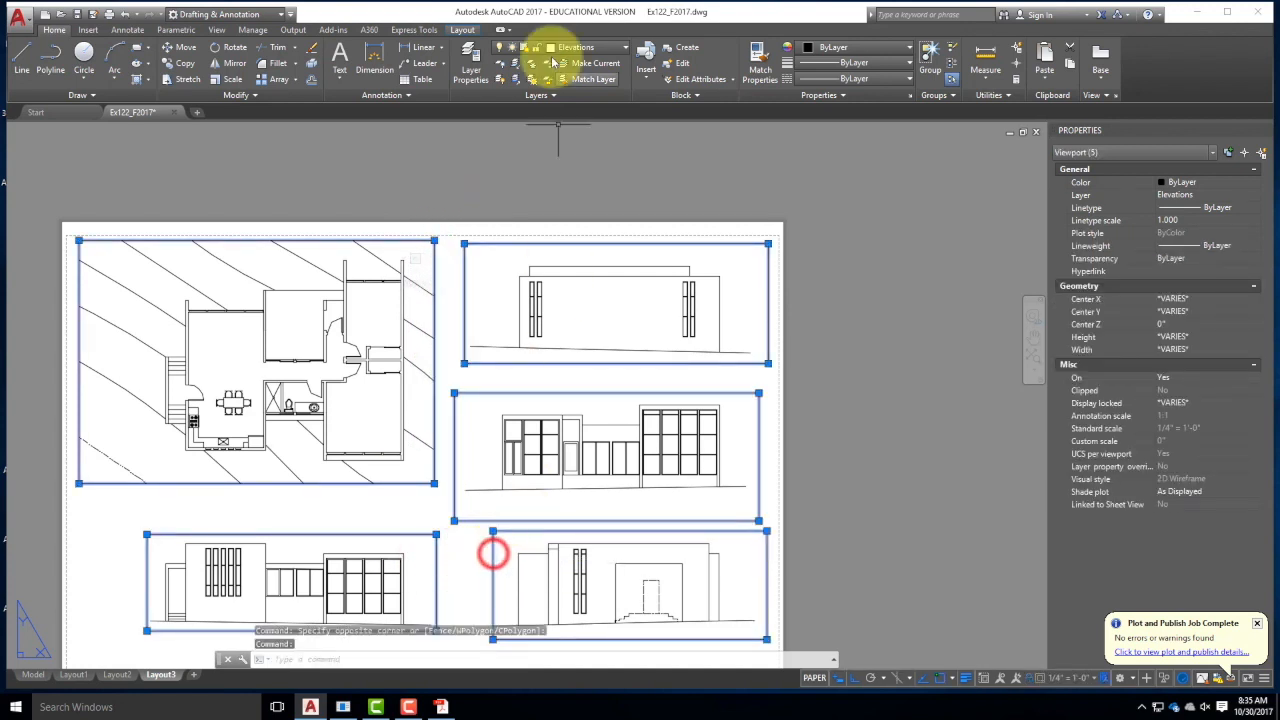
left_click(601, 50)
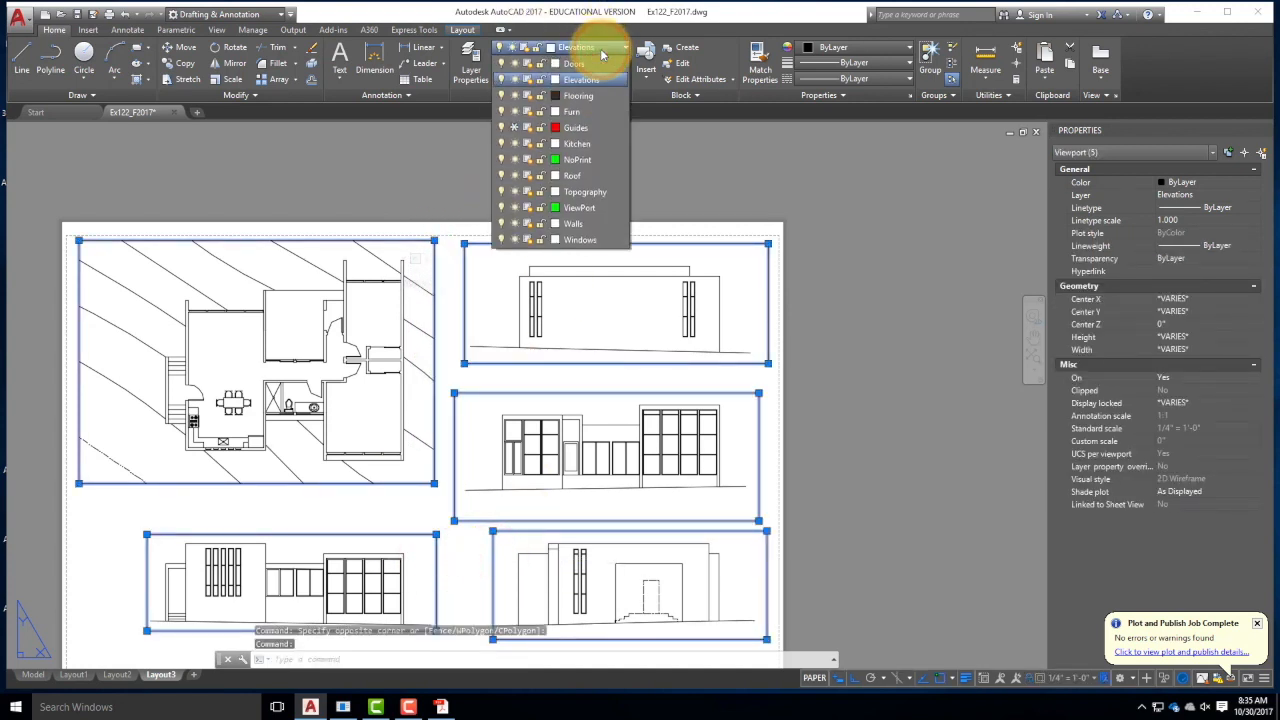
left_click(594, 161)
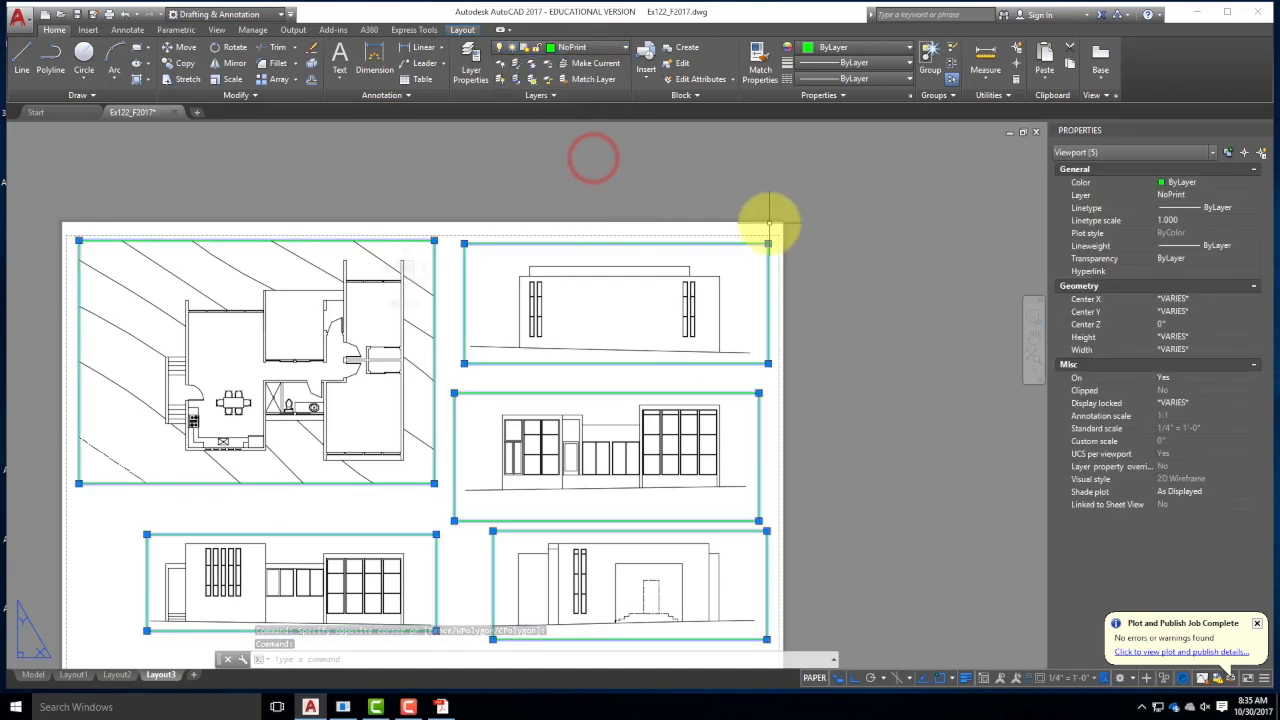
key("Escape")
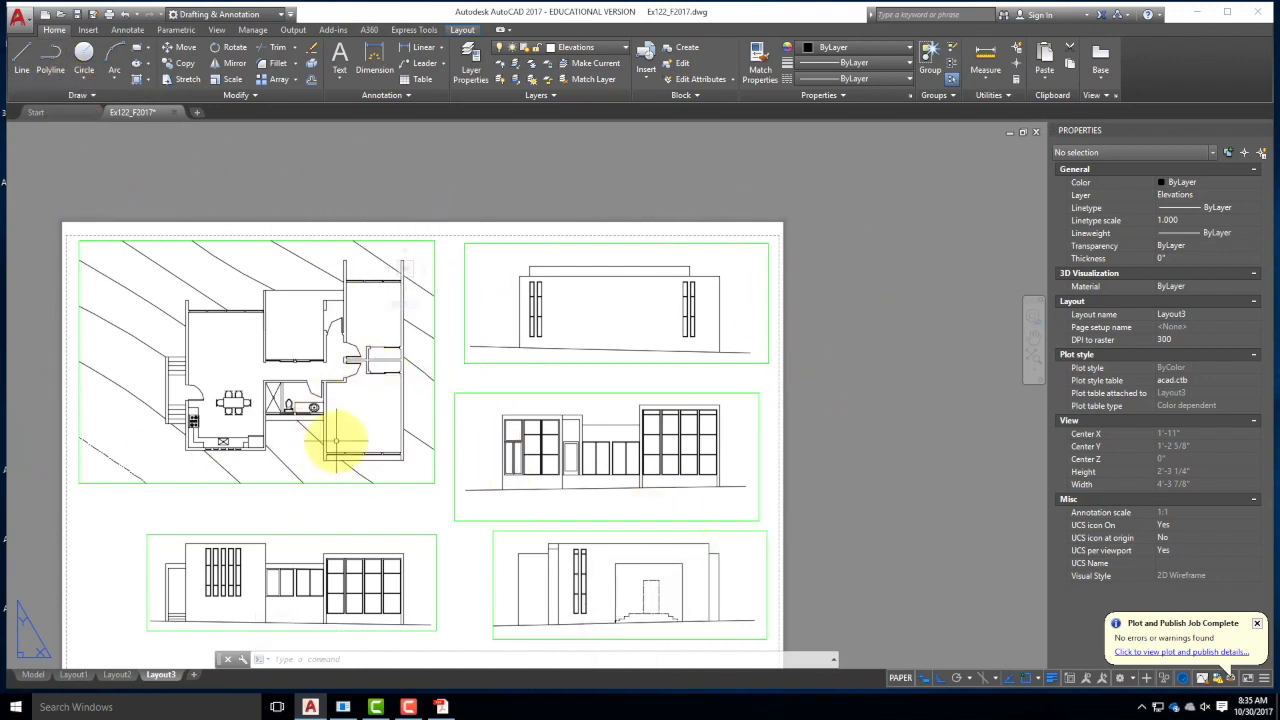
- Replot Layout3 as a single-sheet PDF, closing the open Acrobat copy and overwriting Ex122_F2017-Layout3 on the desktop
left_click(109, 16)
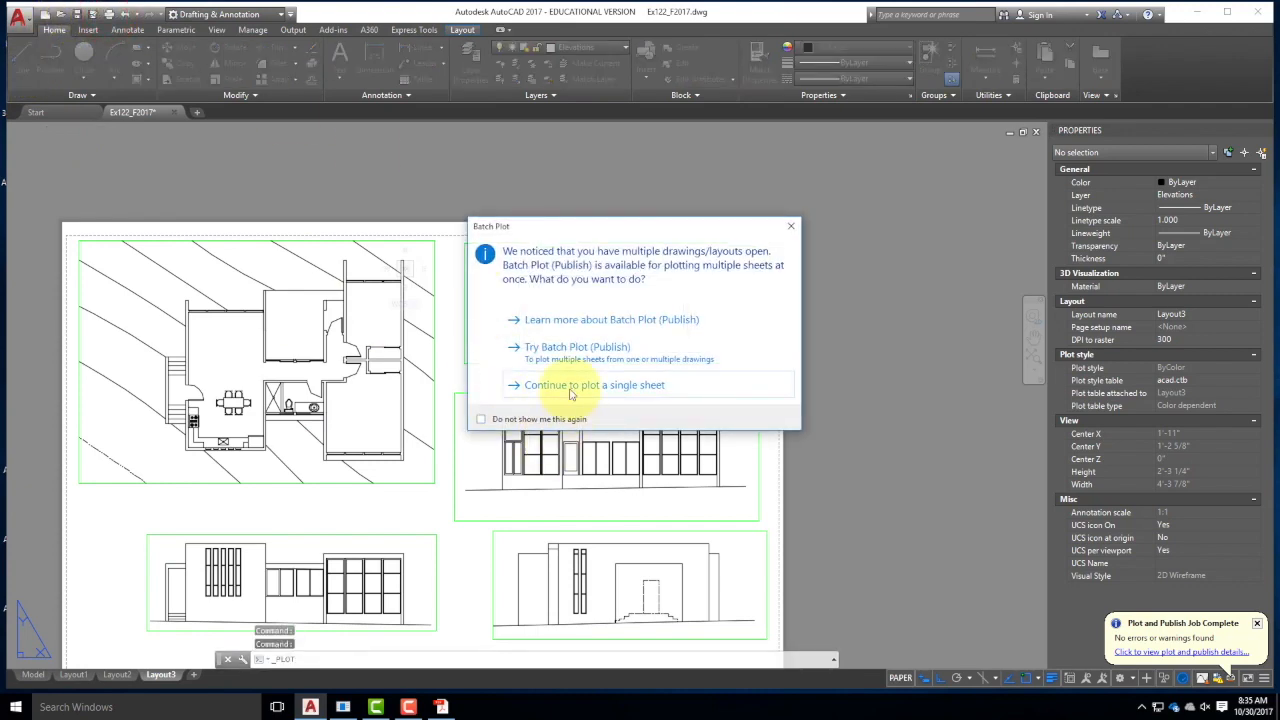
left_click(571, 388)
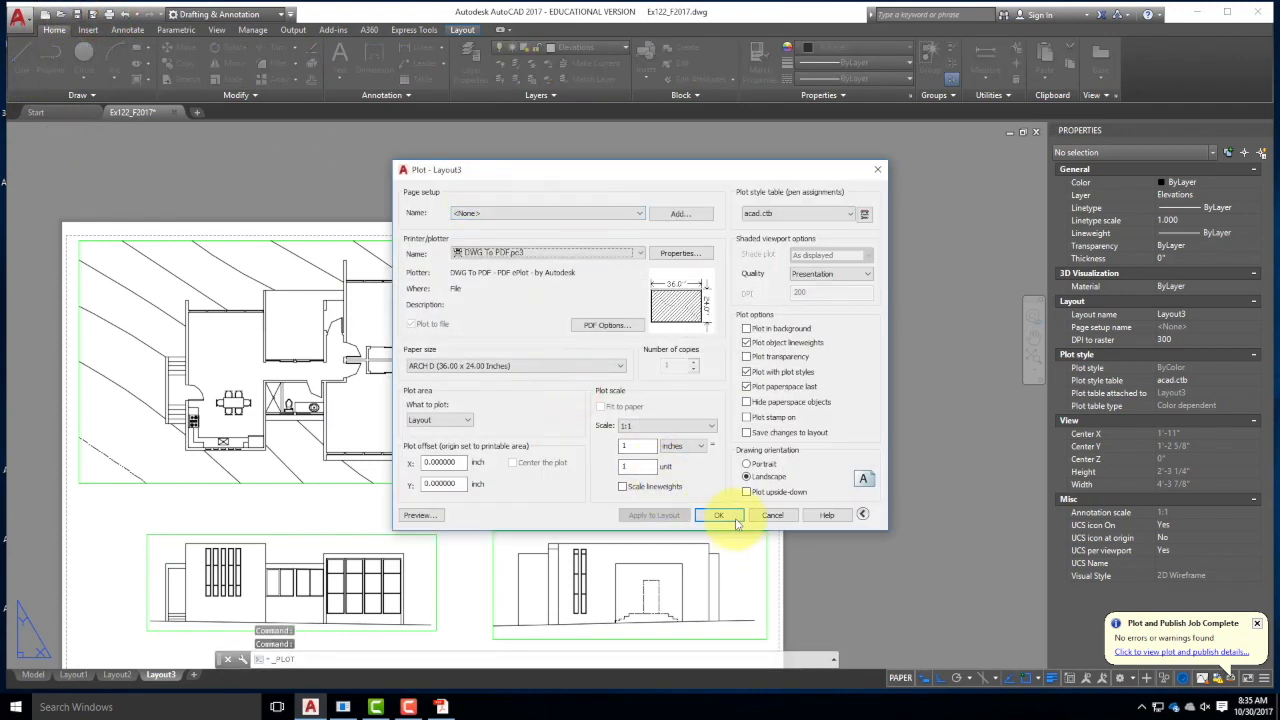
left_click(734, 518)
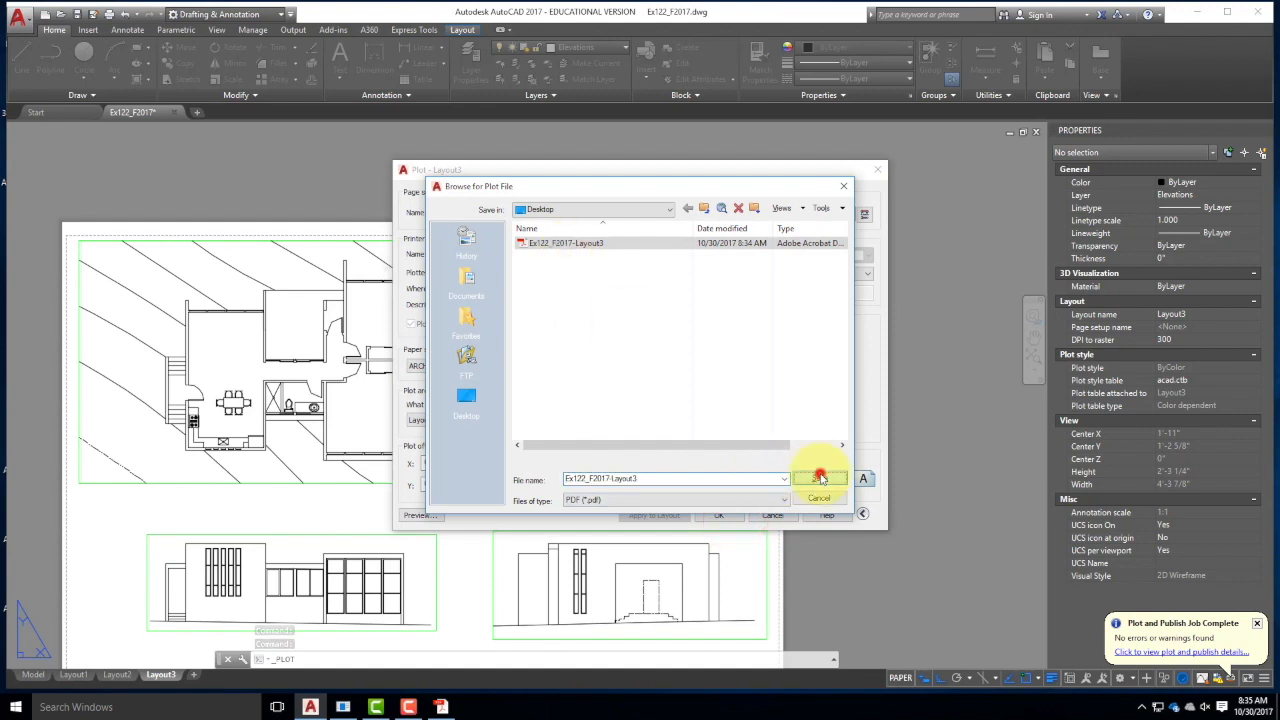
left_click(820, 478)
left_click(769, 384)
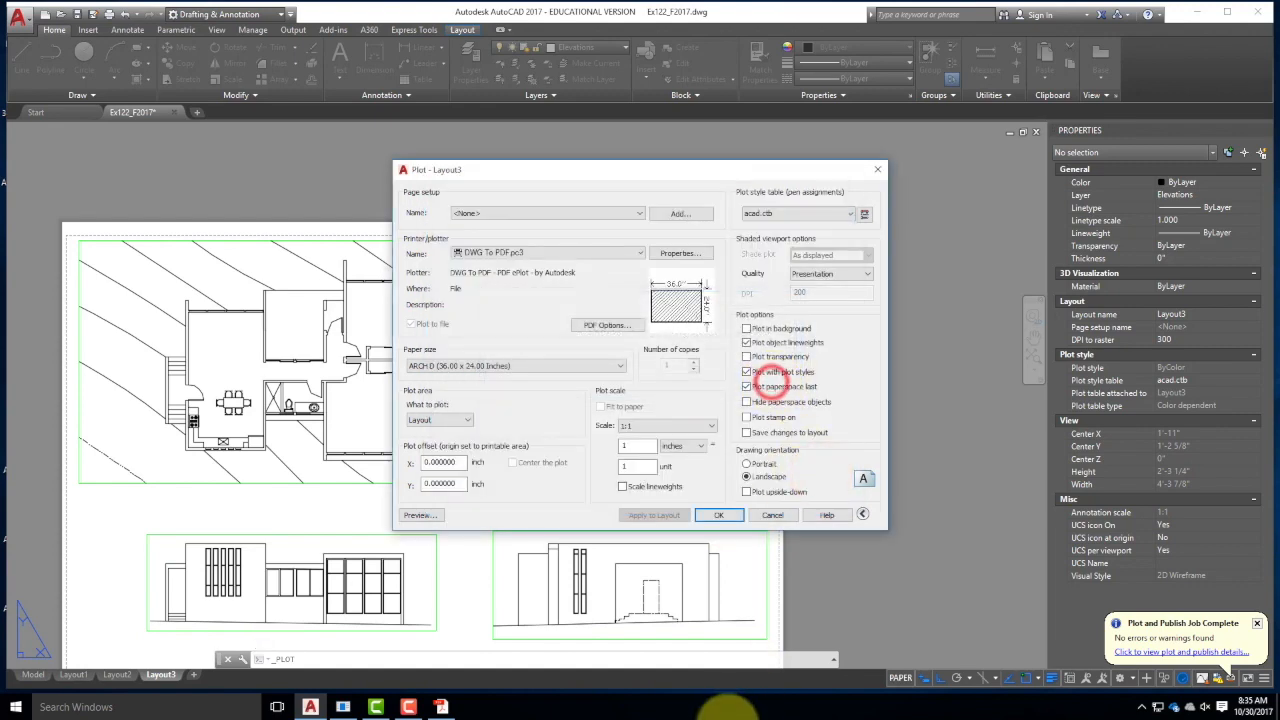
left_click(441, 706)
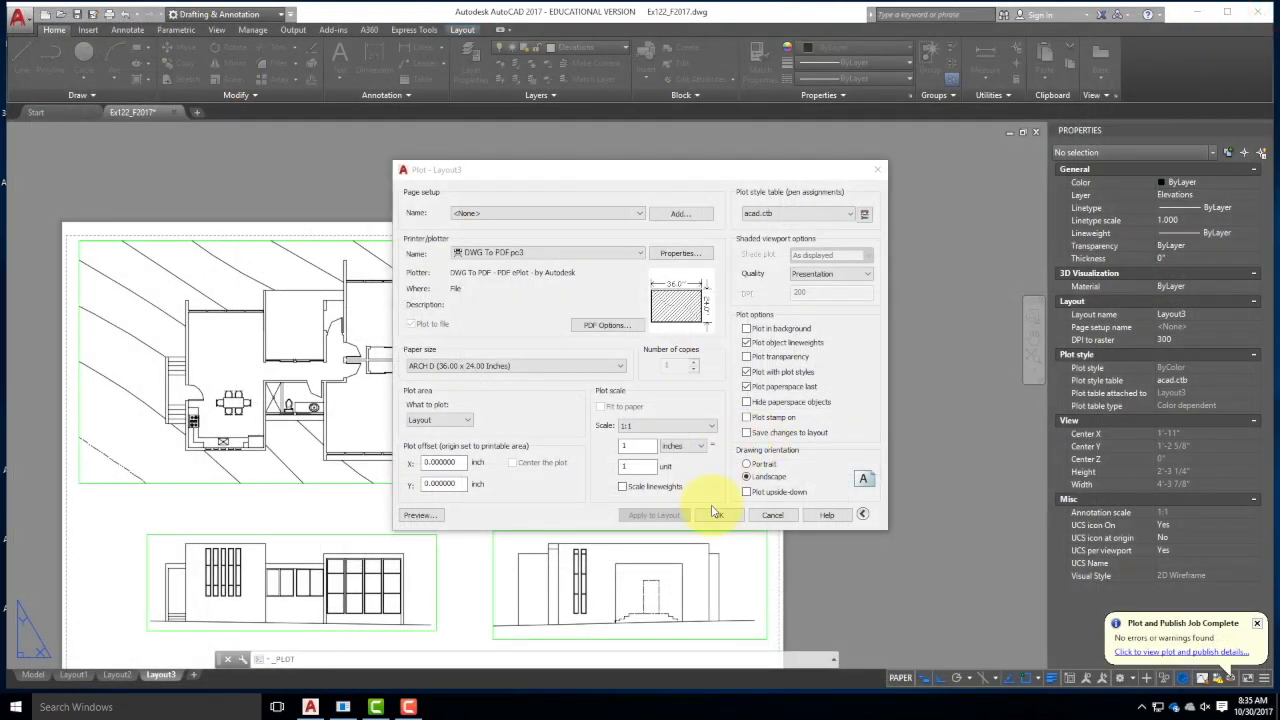
left_click(716, 512)
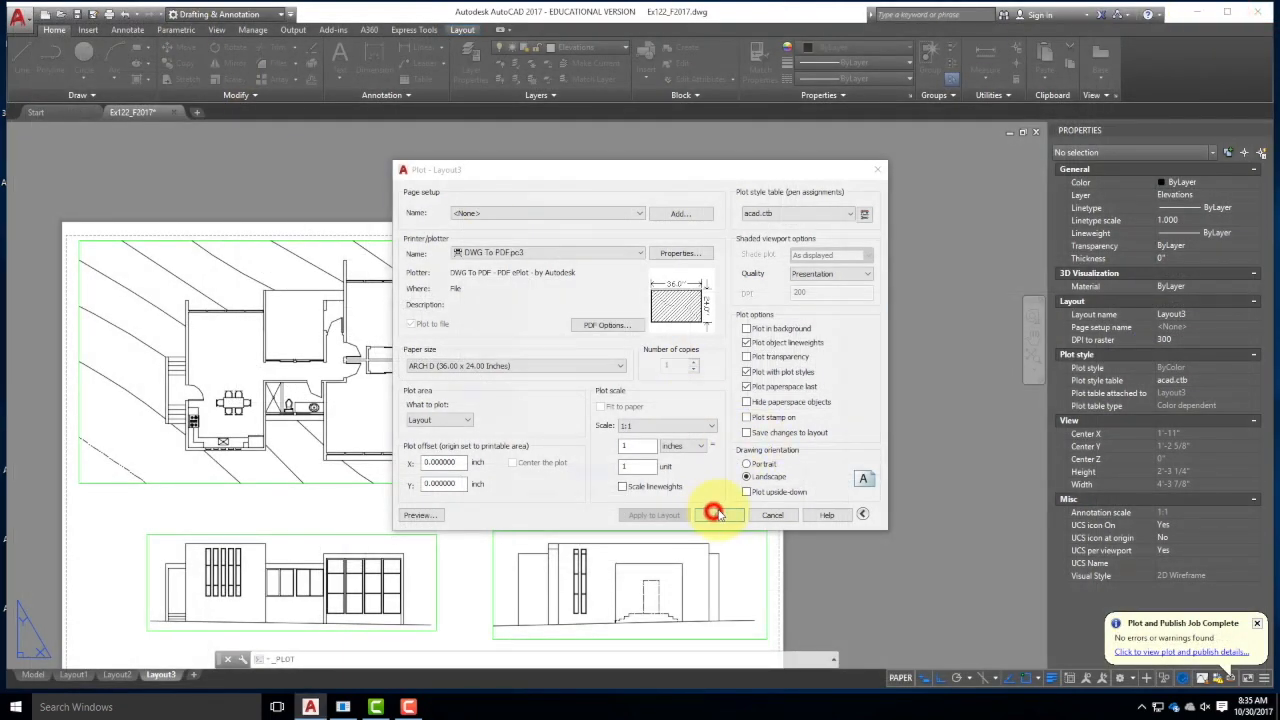
left_click(808, 481)
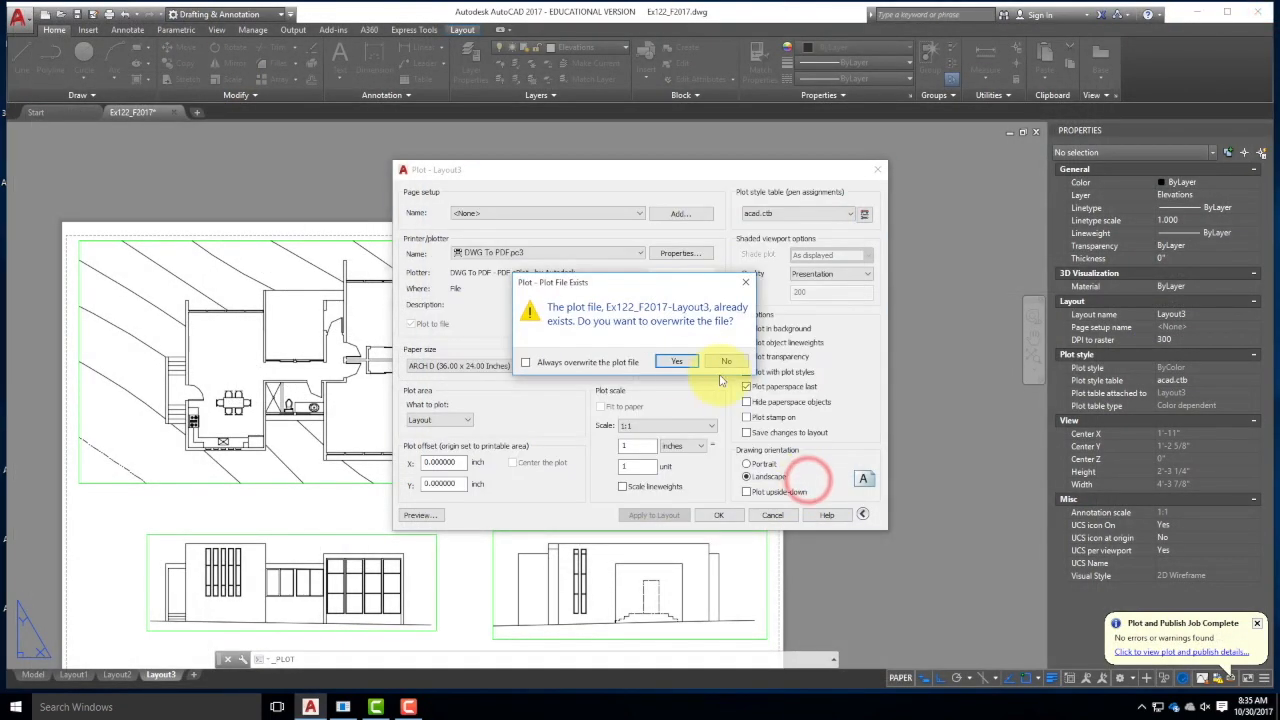
left_click(684, 361)
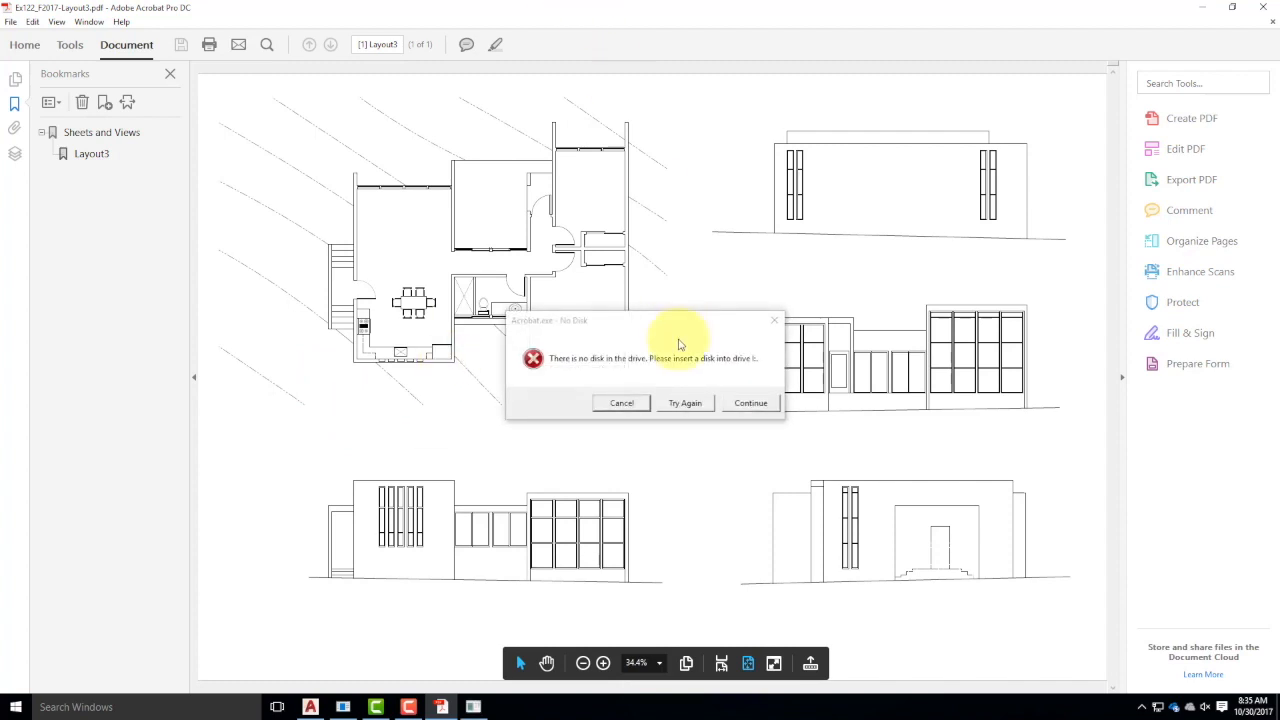
- Dismiss the missing-disk error, examine the replotted sheet for viewport borders, and return to AutoCAD
left_click(615, 399)
left_click(616, 397)
left_click(621, 403)
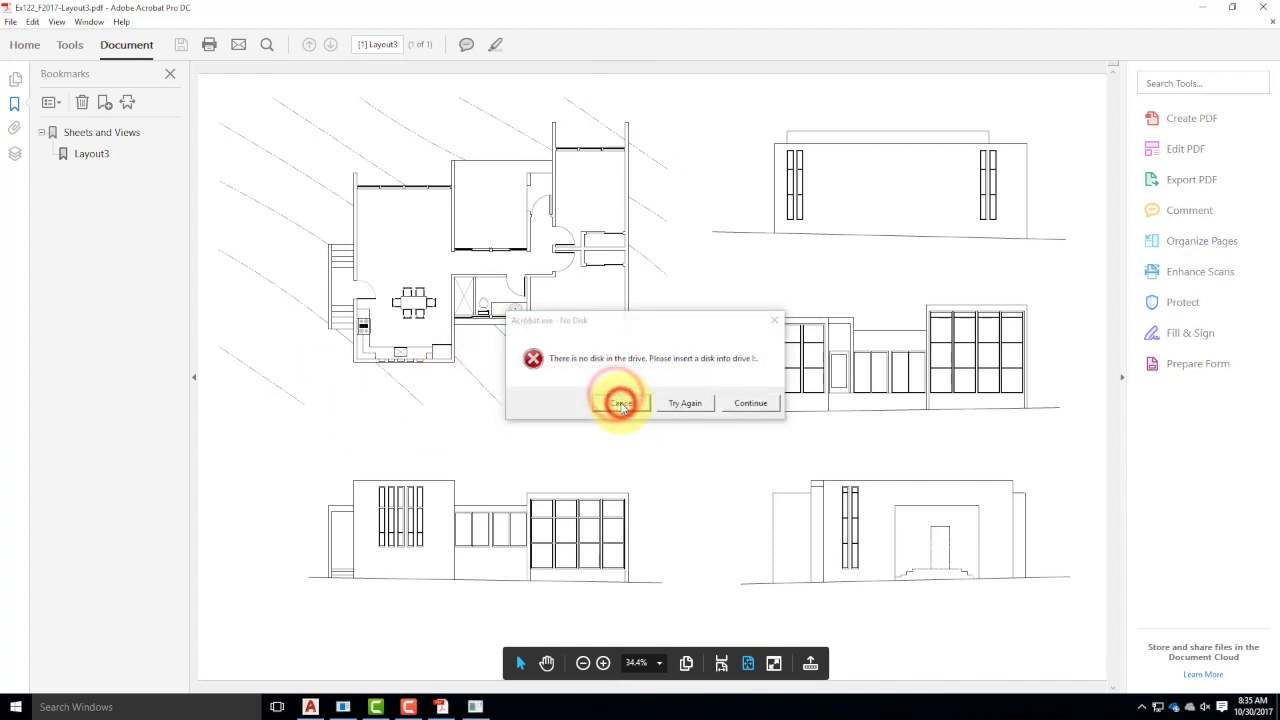
left_click(621, 403)
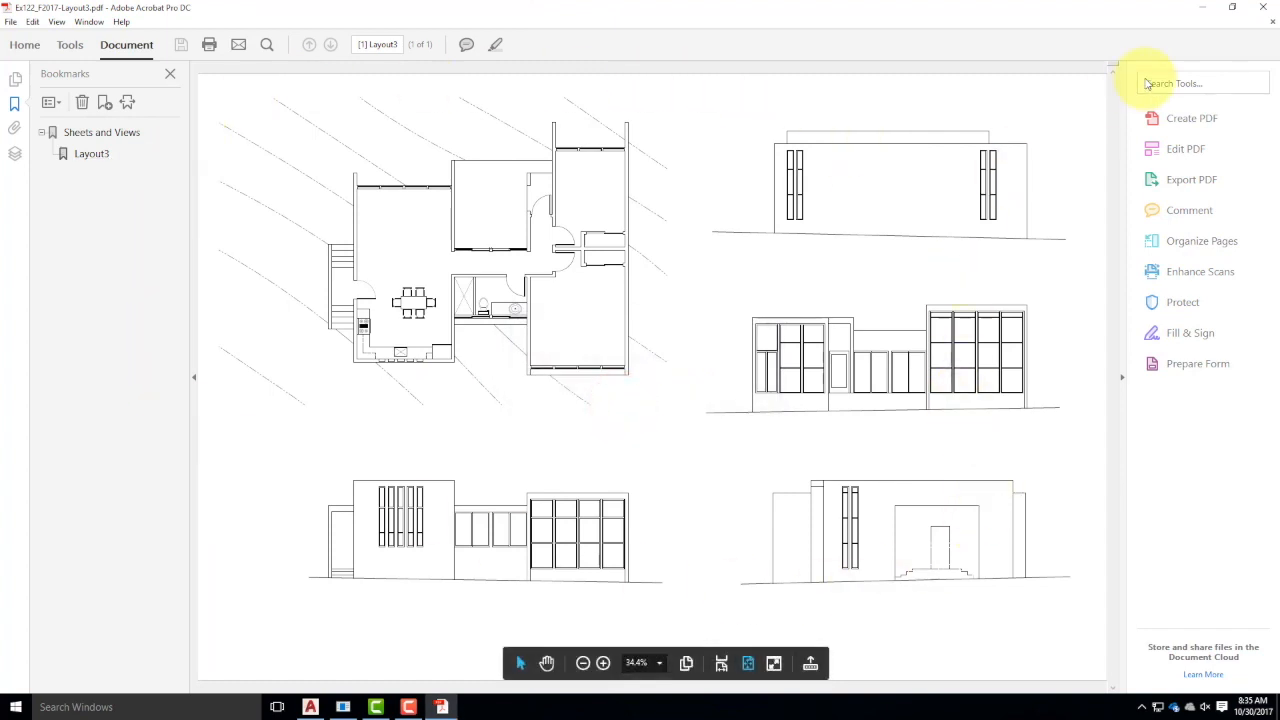
left_click(1206, 7)
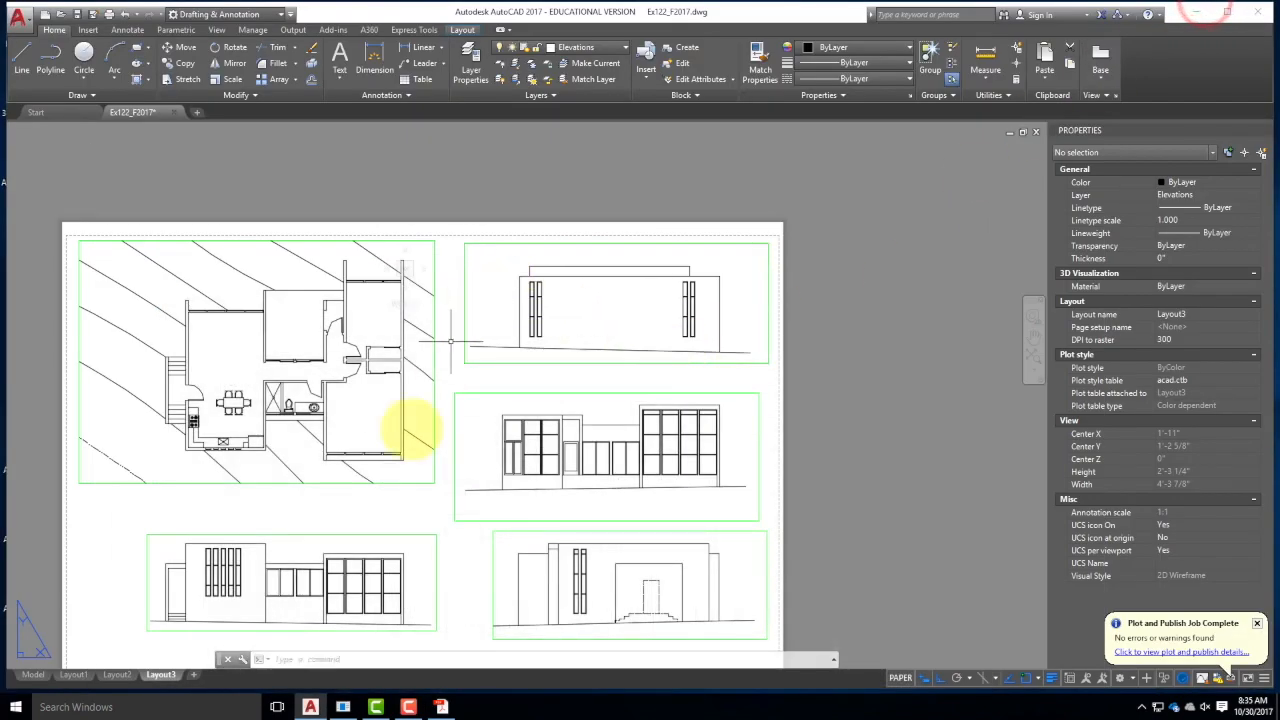
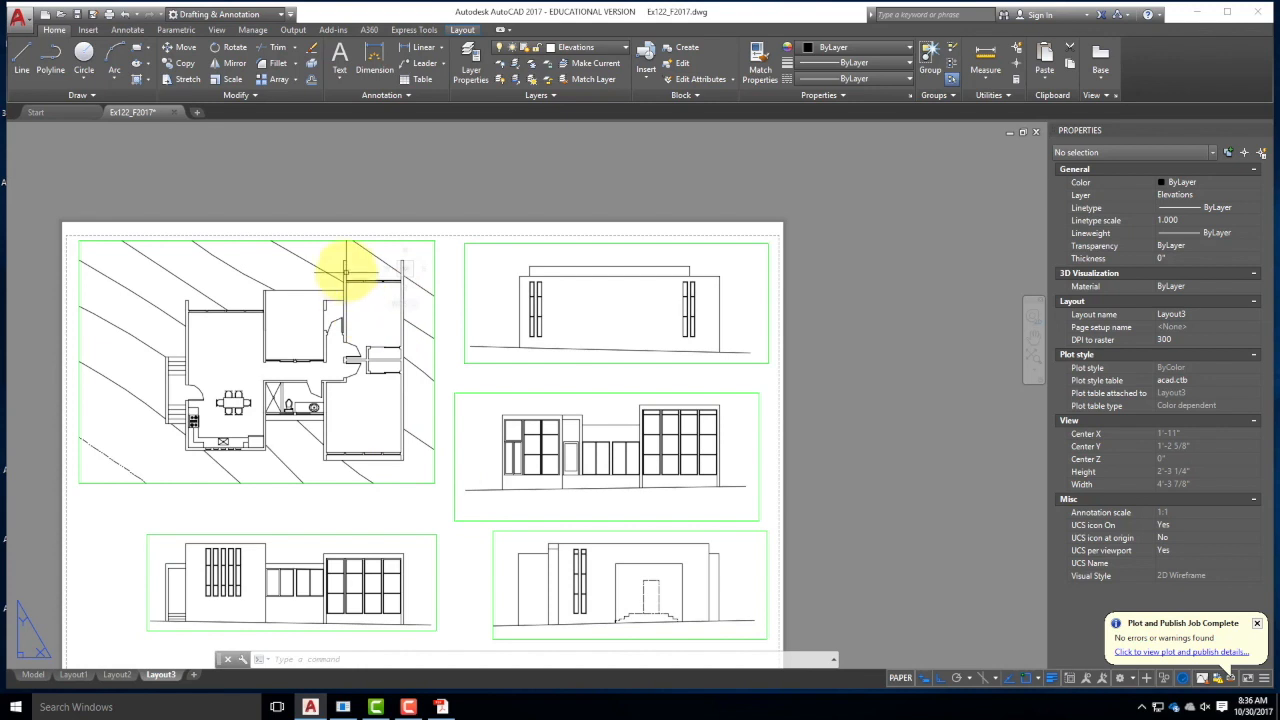
- Examine the elevations on Layout3, checking the dashed door and step outlines in the lowest elevation of the second column
scroll(348, 267, "up", 2)
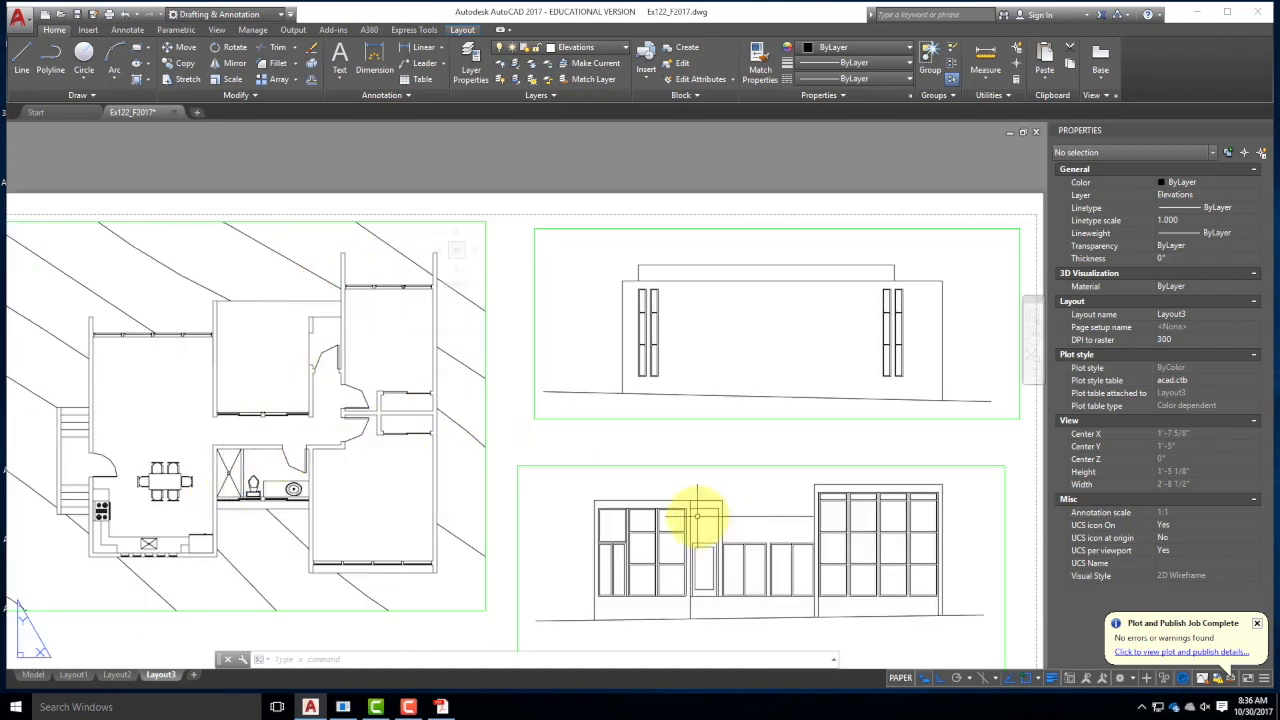
scroll(712, 424, "down", 2)
scroll(484, 463, "down", 1)
scroll(686, 577, "up", 4)
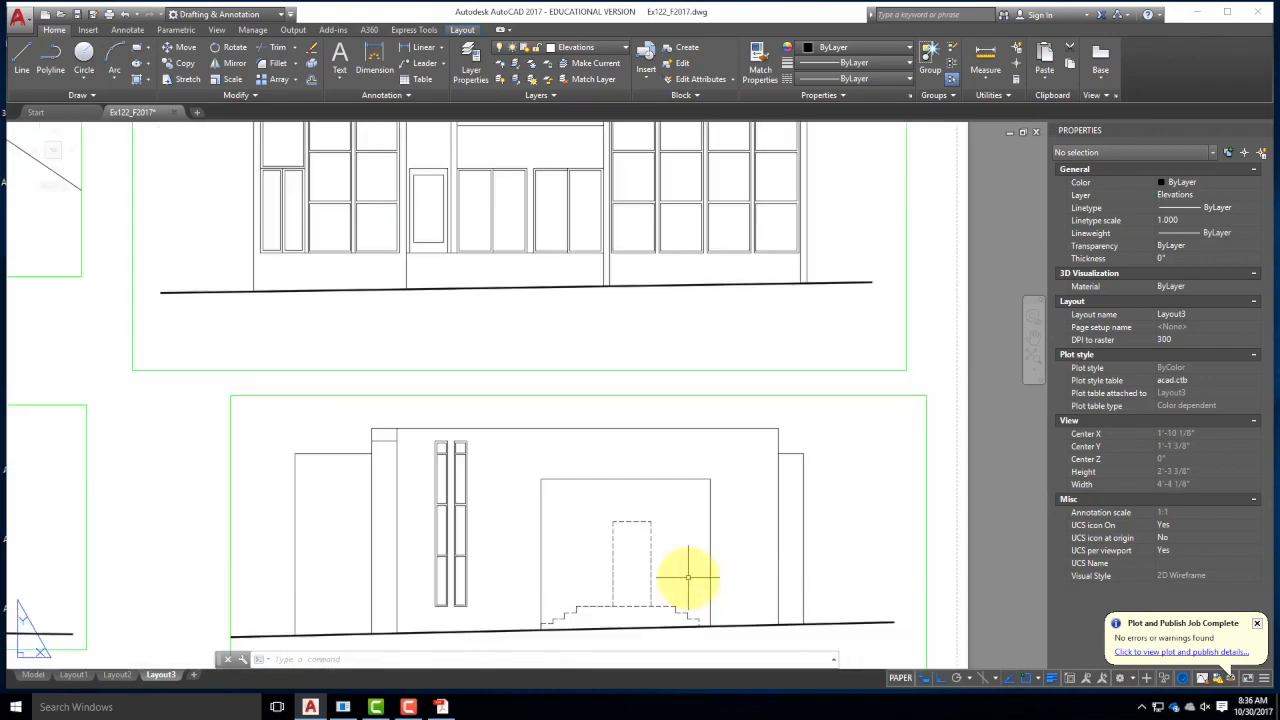
scroll(556, 515, "down", 1)
scroll(520, 575, "up", 1)
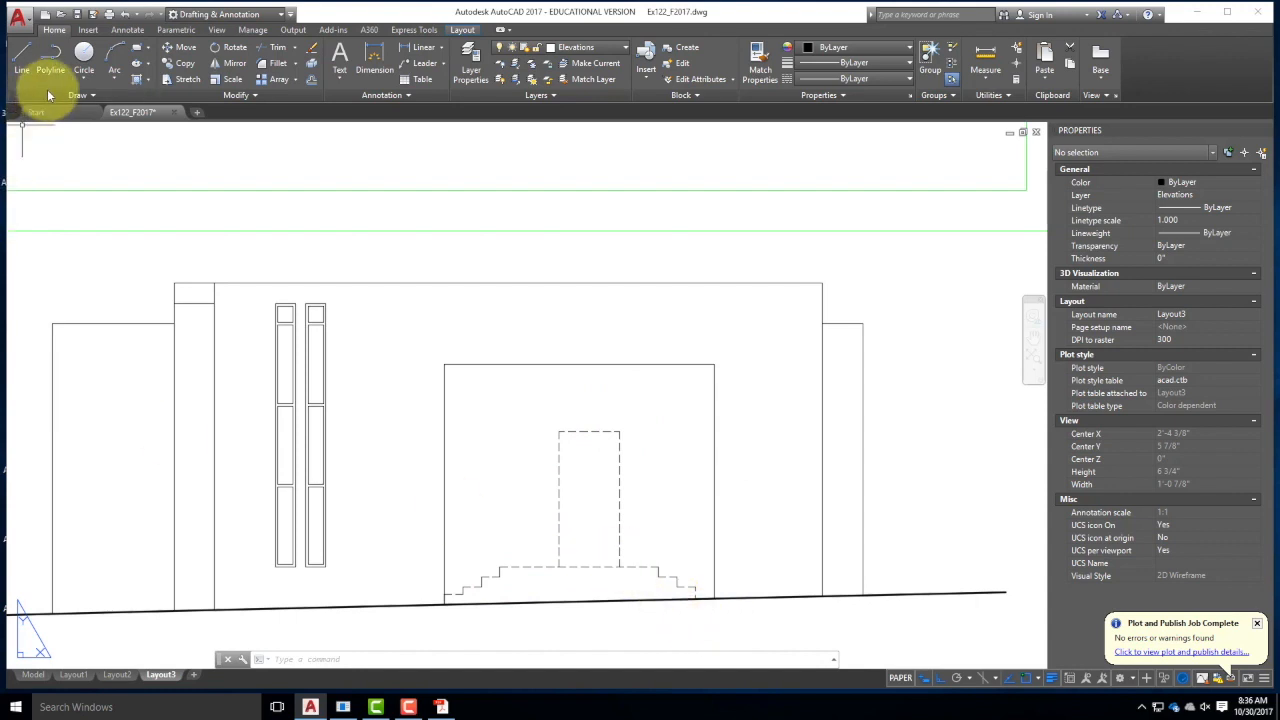
- Switch to model space and select the door outline polyline in the elevation beside the plan to inspect its linetype
left_click(33, 674)
scroll(63, 471, "up", 10)
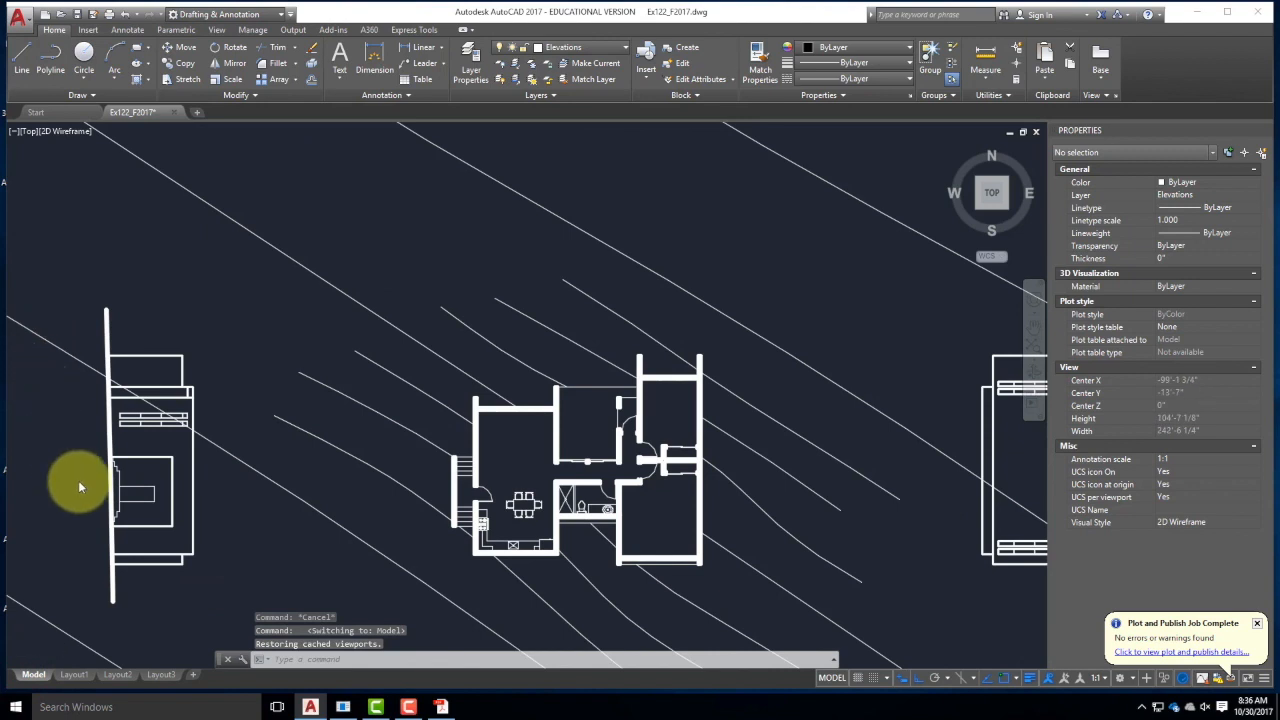
scroll(250, 470, "up", 4)
left_click(343, 480)
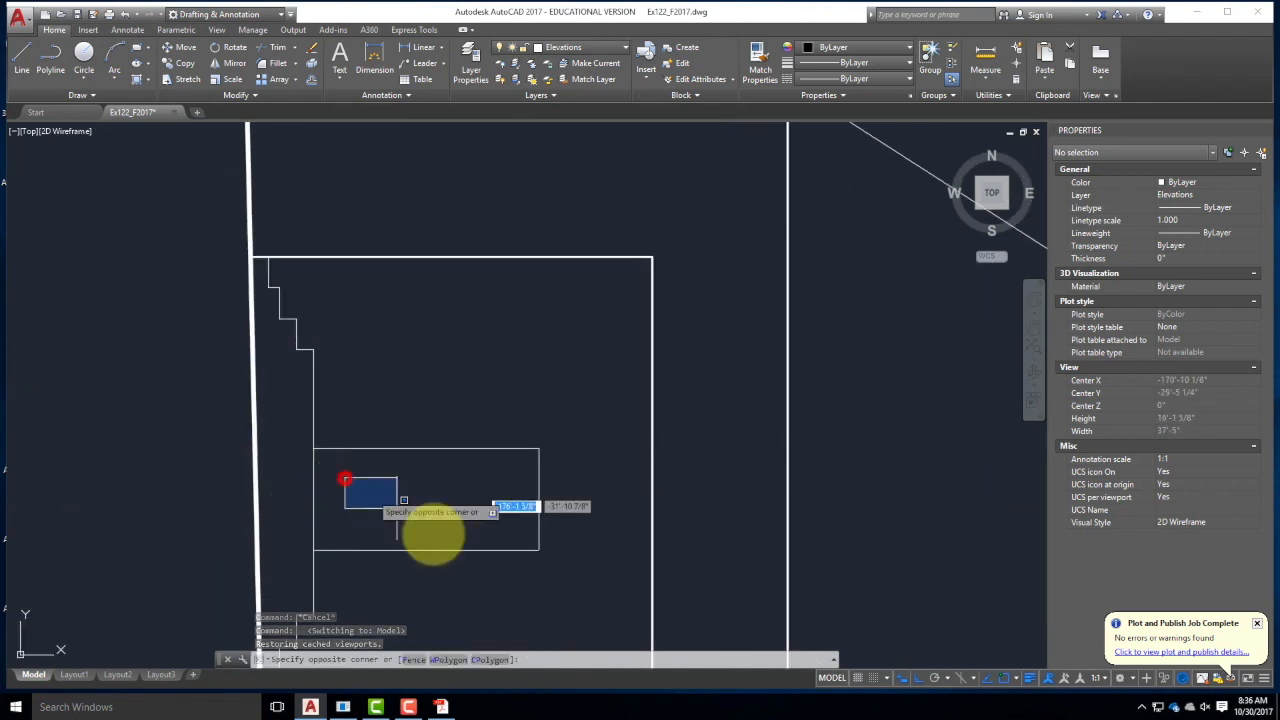
scroll(410, 460, "down", 2)
left_click(410, 460)
left_click(523, 551)
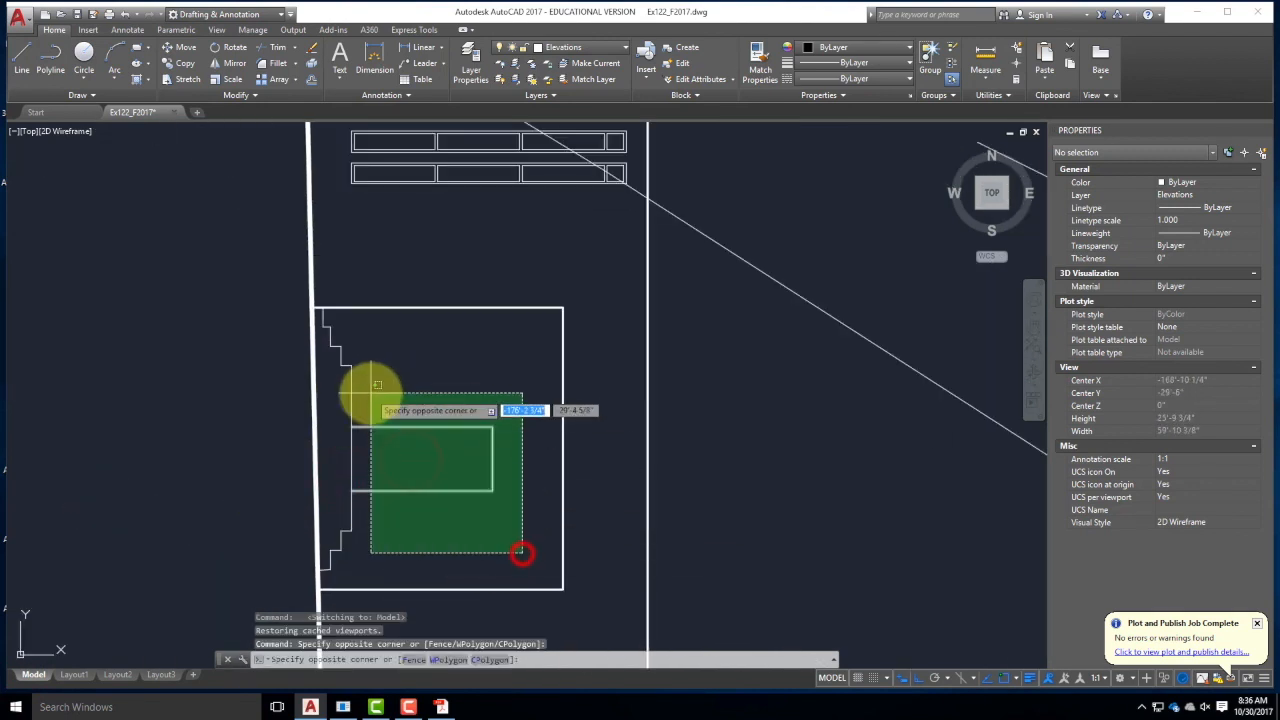
left_click(371, 391)
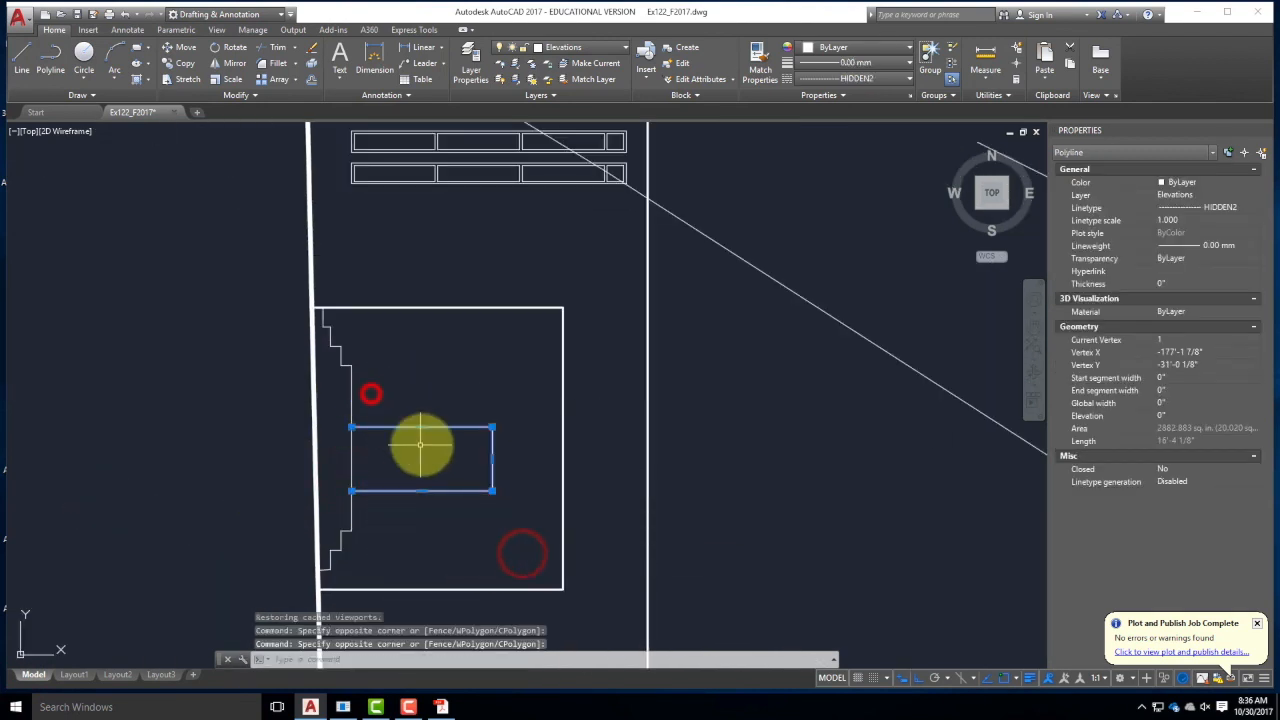
- Browse the loadable linetypes in acad.lin, compare HIDDENX2 with HIDDEN2, and leave the Linetype Manager without loading any
left_click(856, 78)
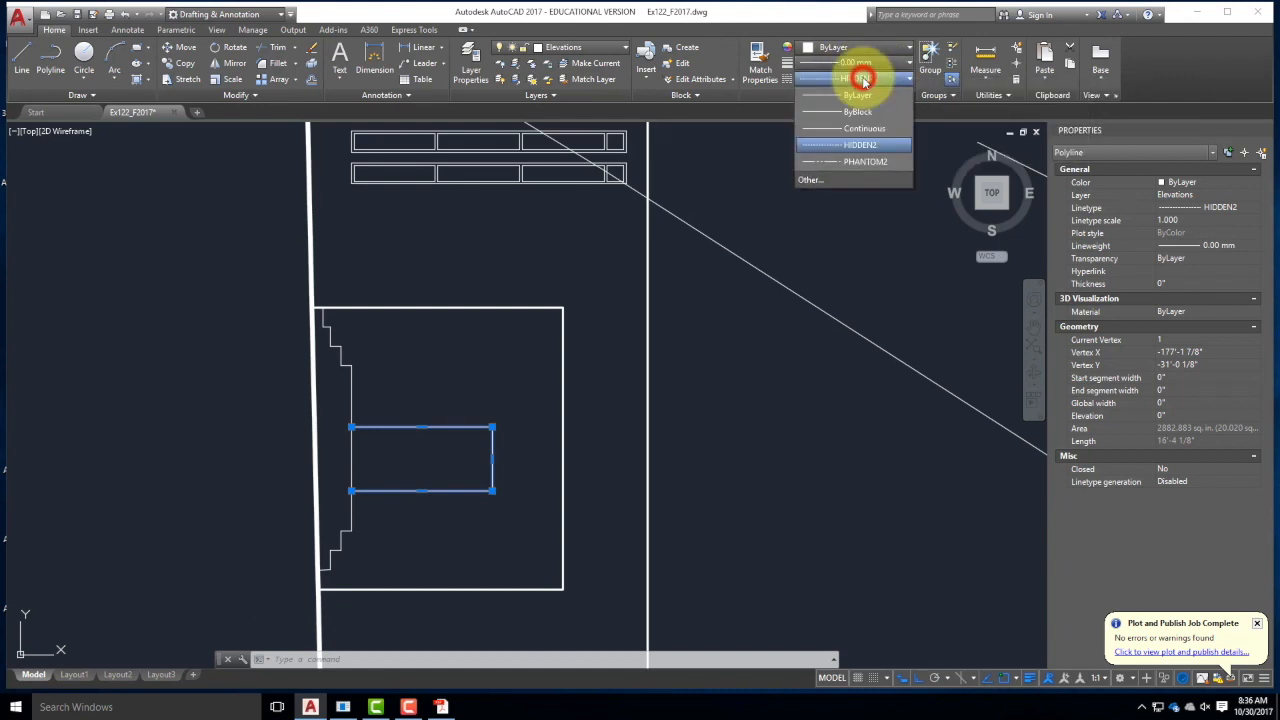
left_click(807, 179)
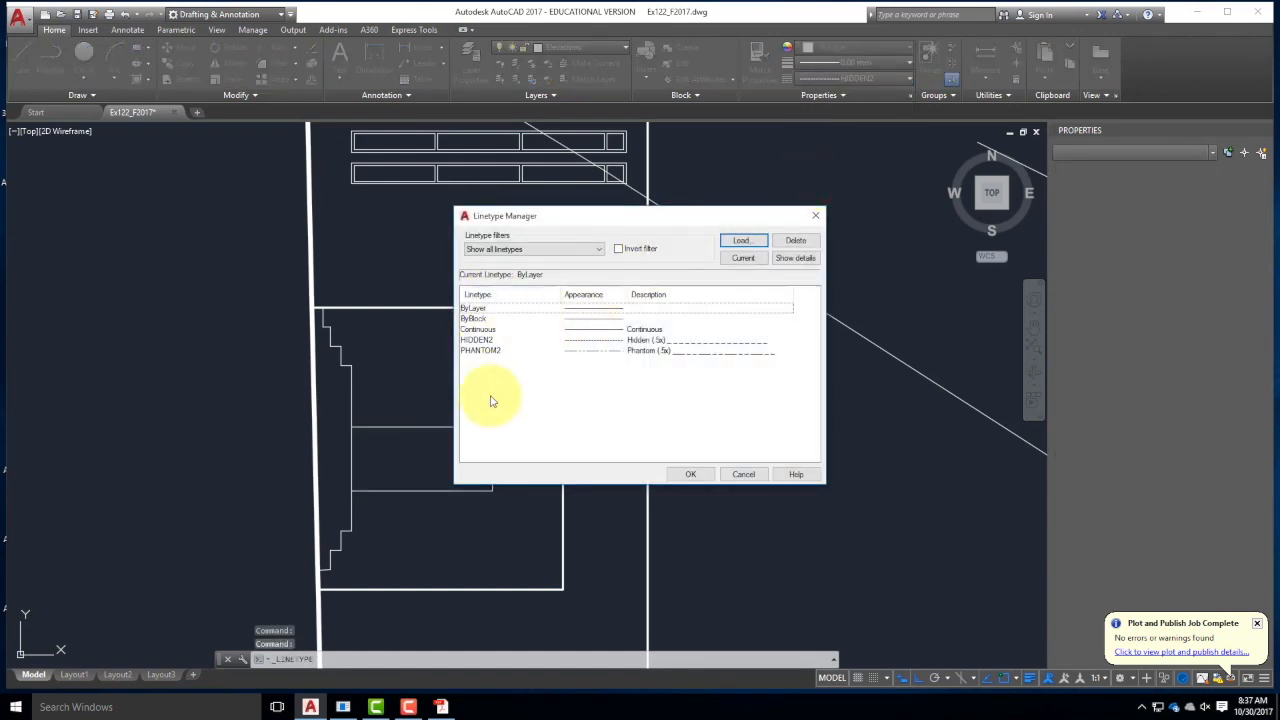
left_click(748, 242)
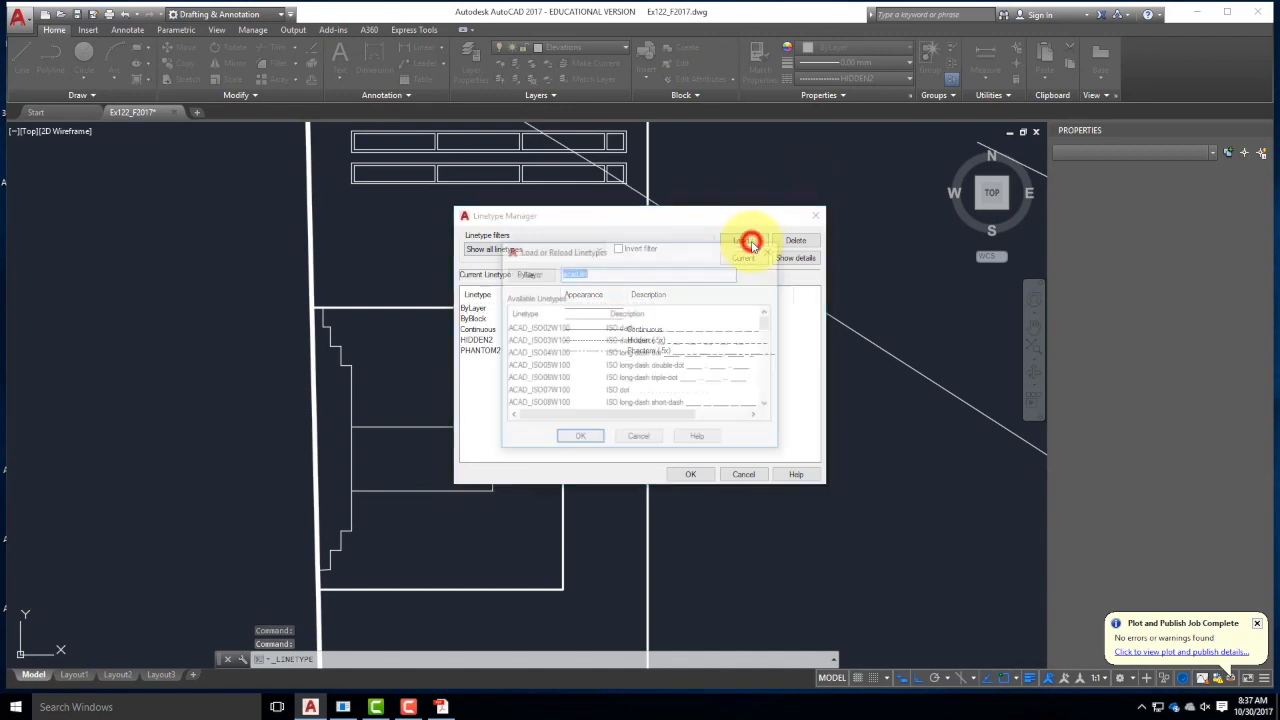
mouse_move(767, 326)
left_mouse_down()
mouse_move(772, 397)
mouse_move(778, 356)
mouse_move(766, 343)
left_mouse_up()
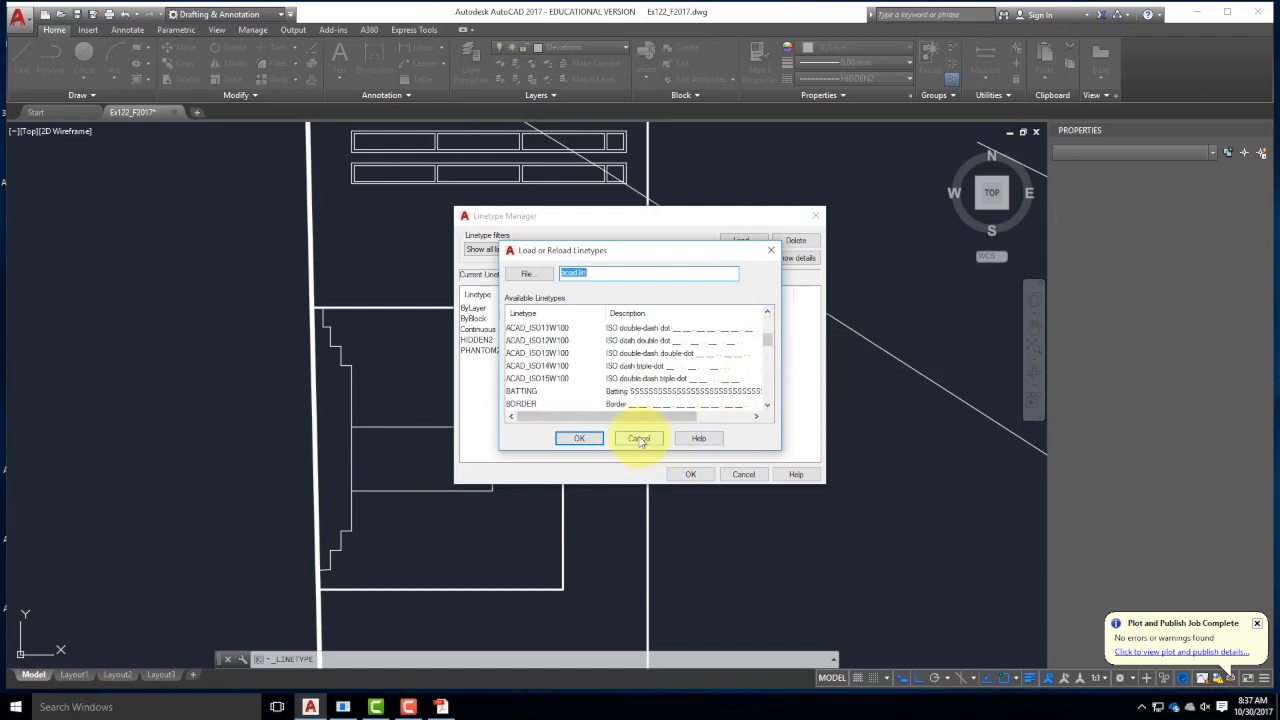
left_click_drag(766, 340, 769, 397)
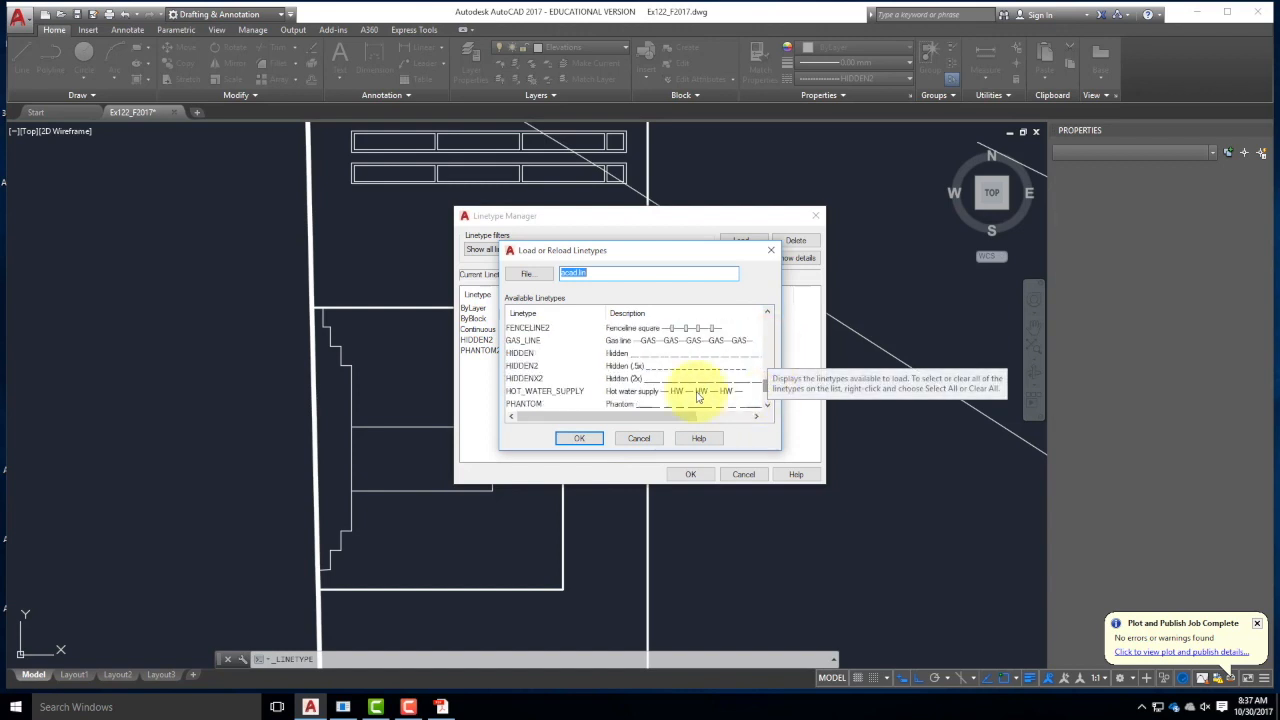
left_click(513, 378)
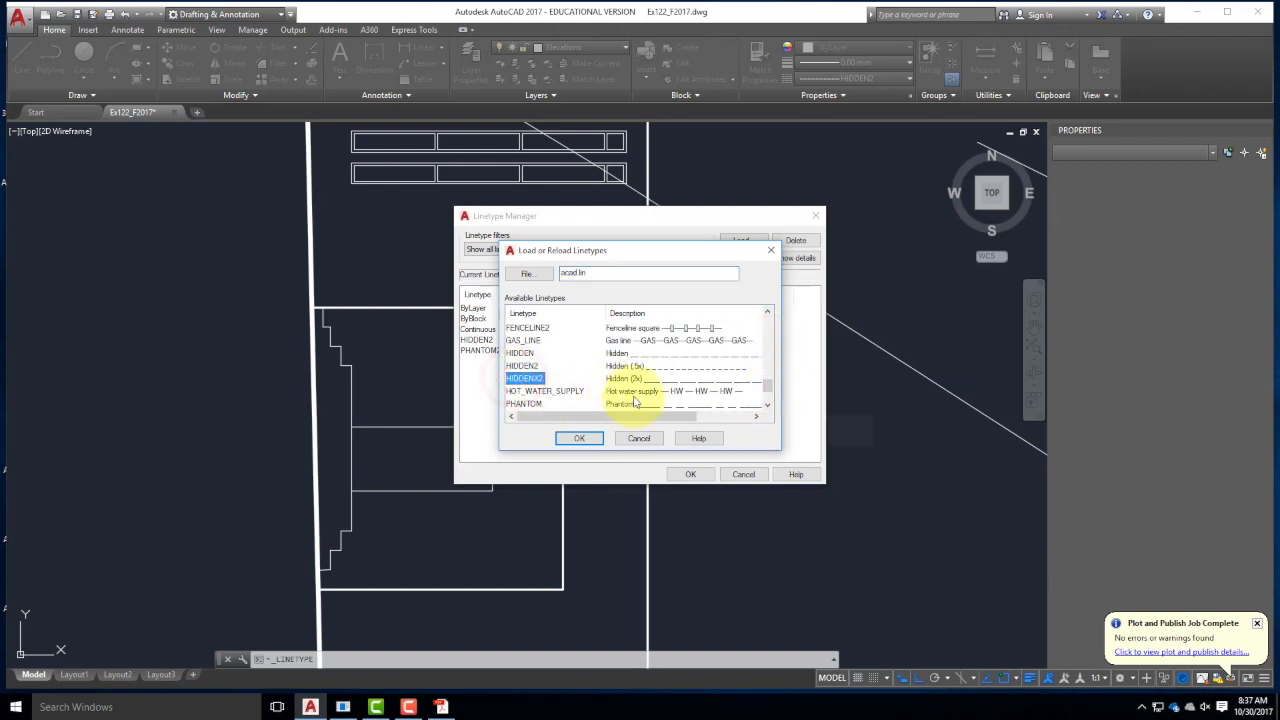
left_click(527, 367)
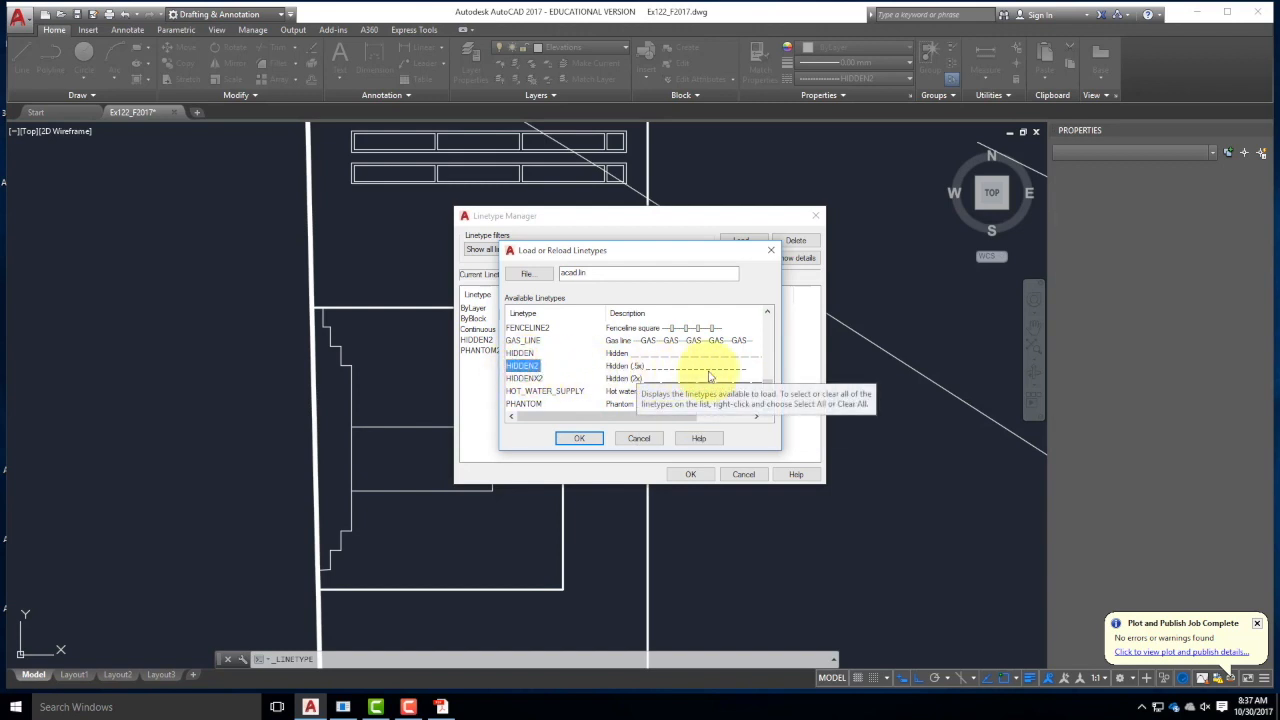
left_click(657, 441)
left_click(746, 475)
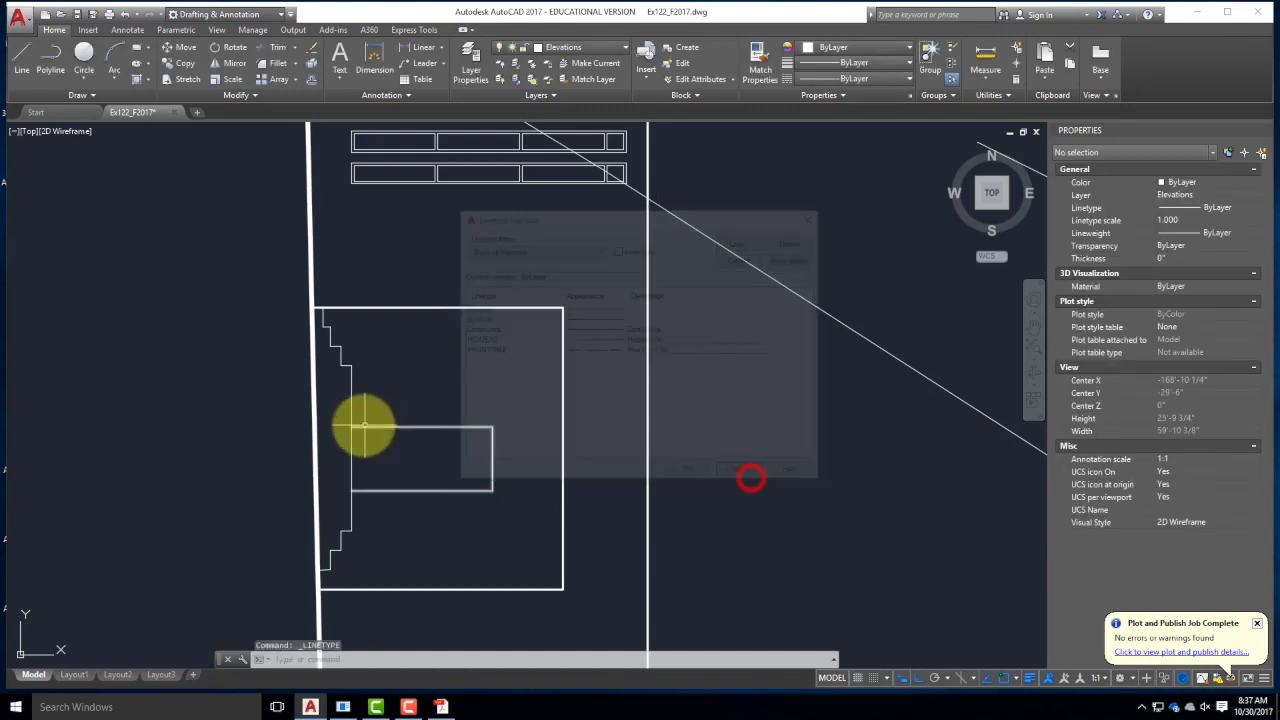
- Select the door and stair polylines together to check their linetype and lineweight properties, and clear the selection
left_click(409, 528)
left_click(342, 397)
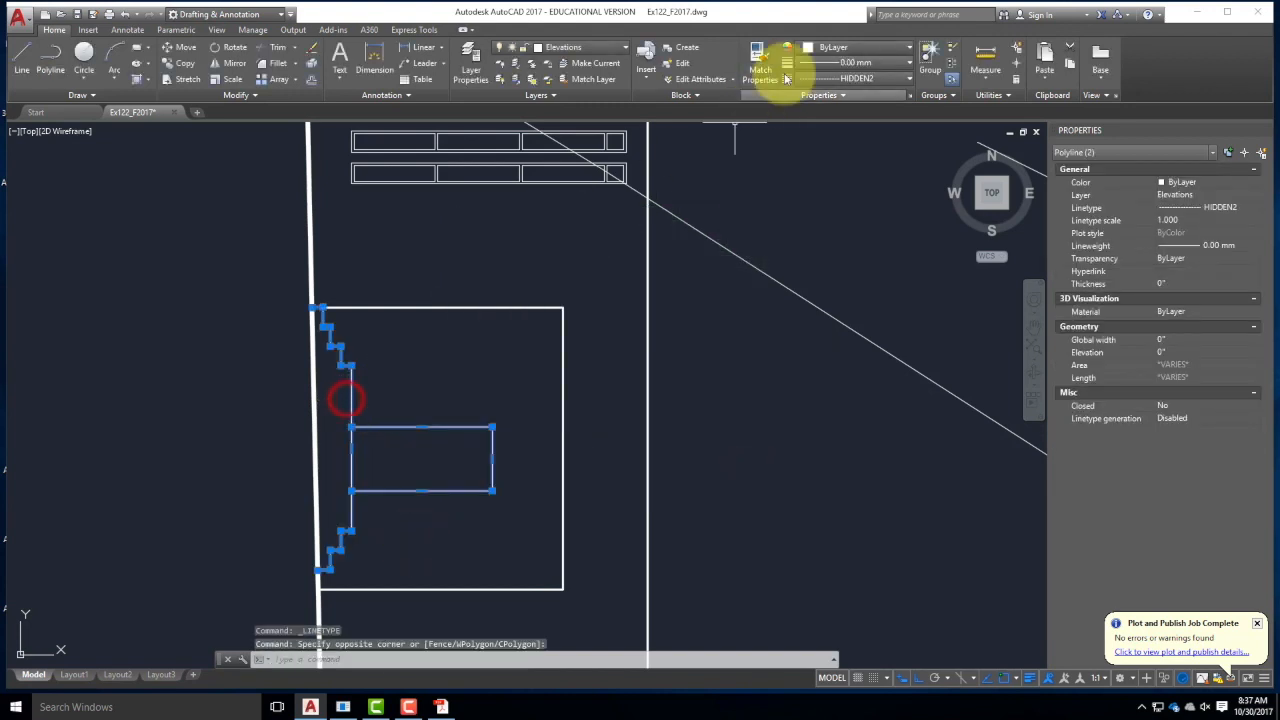
key("Escape")
key("Escape")
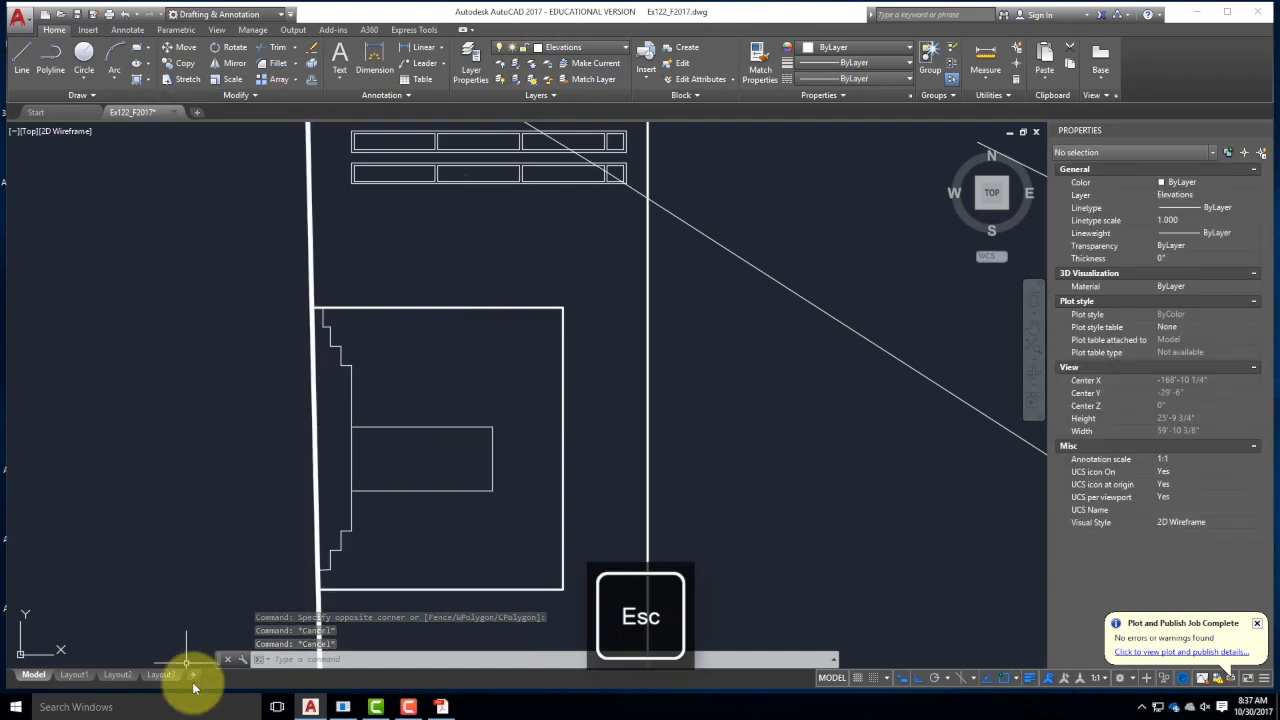
- Return to Layout3 and compare the elevations' wall and window linework with lineweight display off and on
left_click(157, 675)
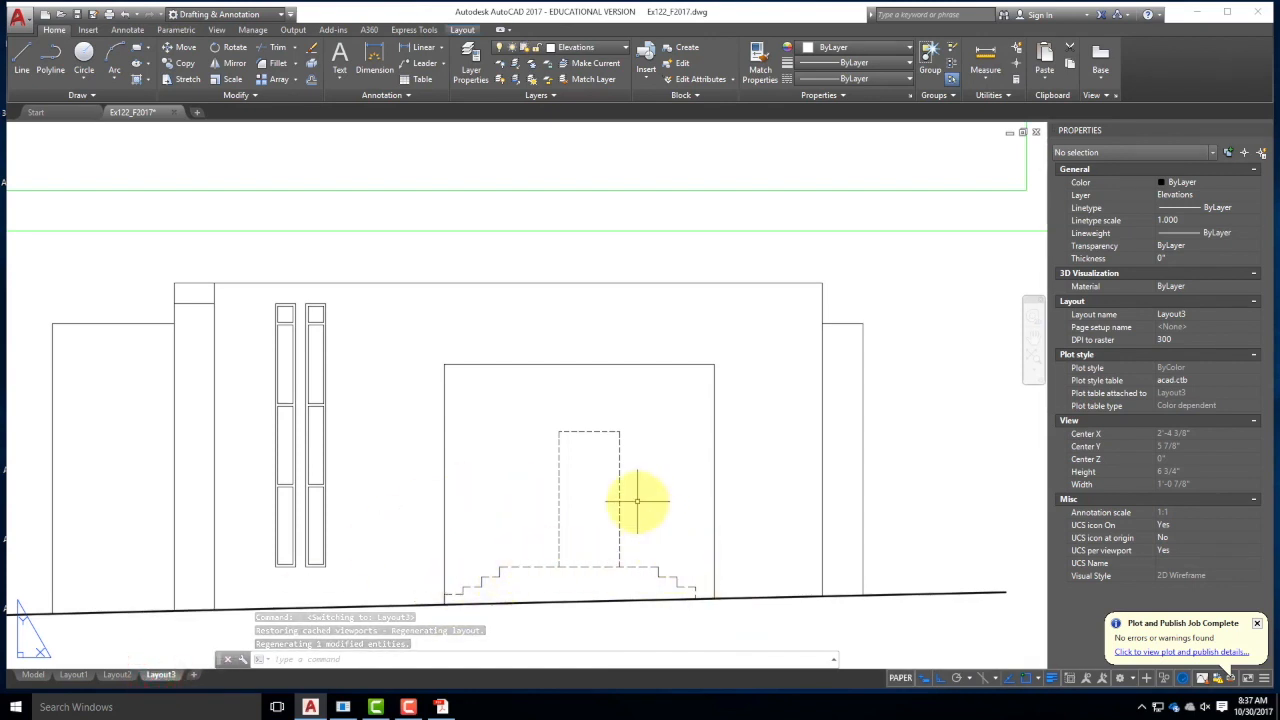
scroll(534, 329, "down", 6)
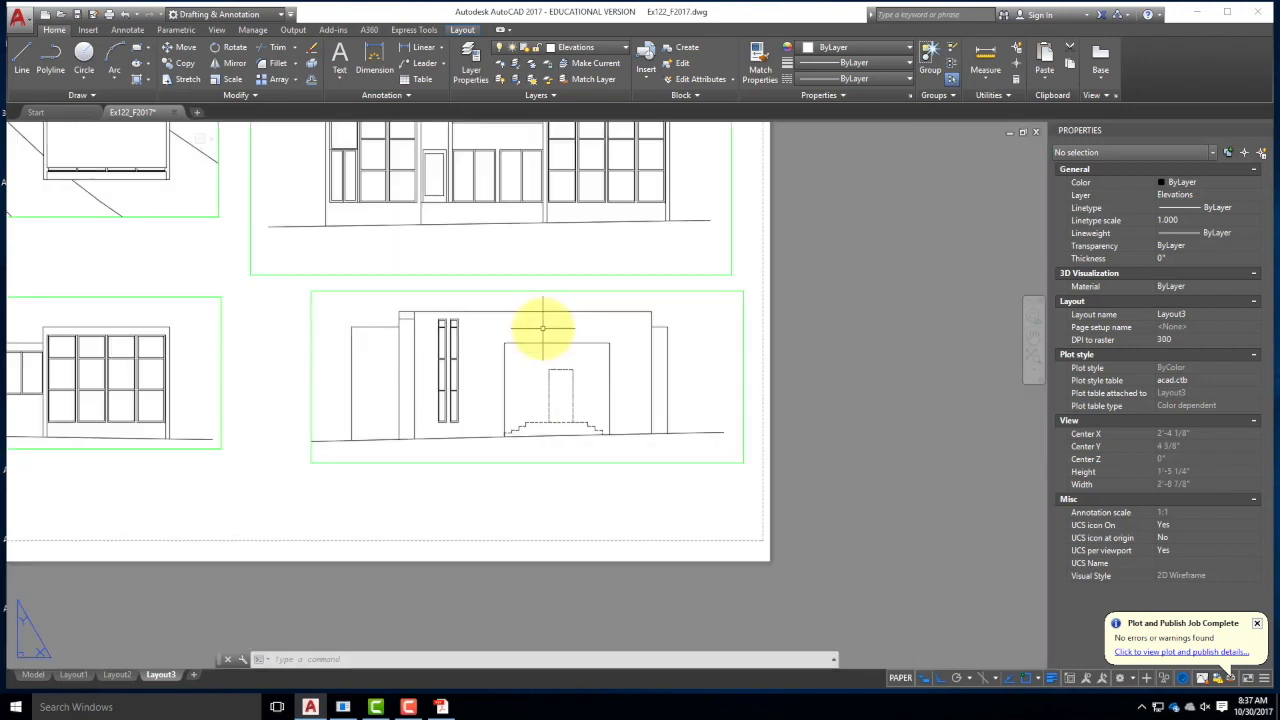
scroll(257, 357, "up", 8)
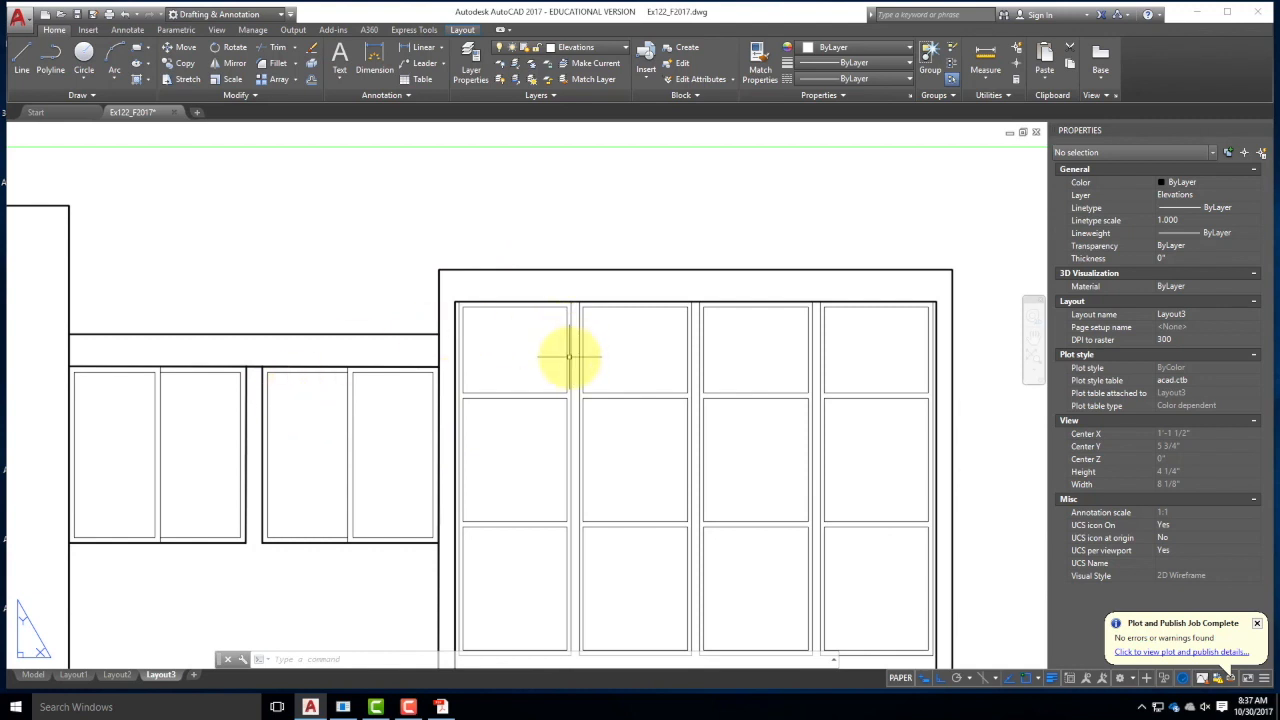
left_click(1054, 680)
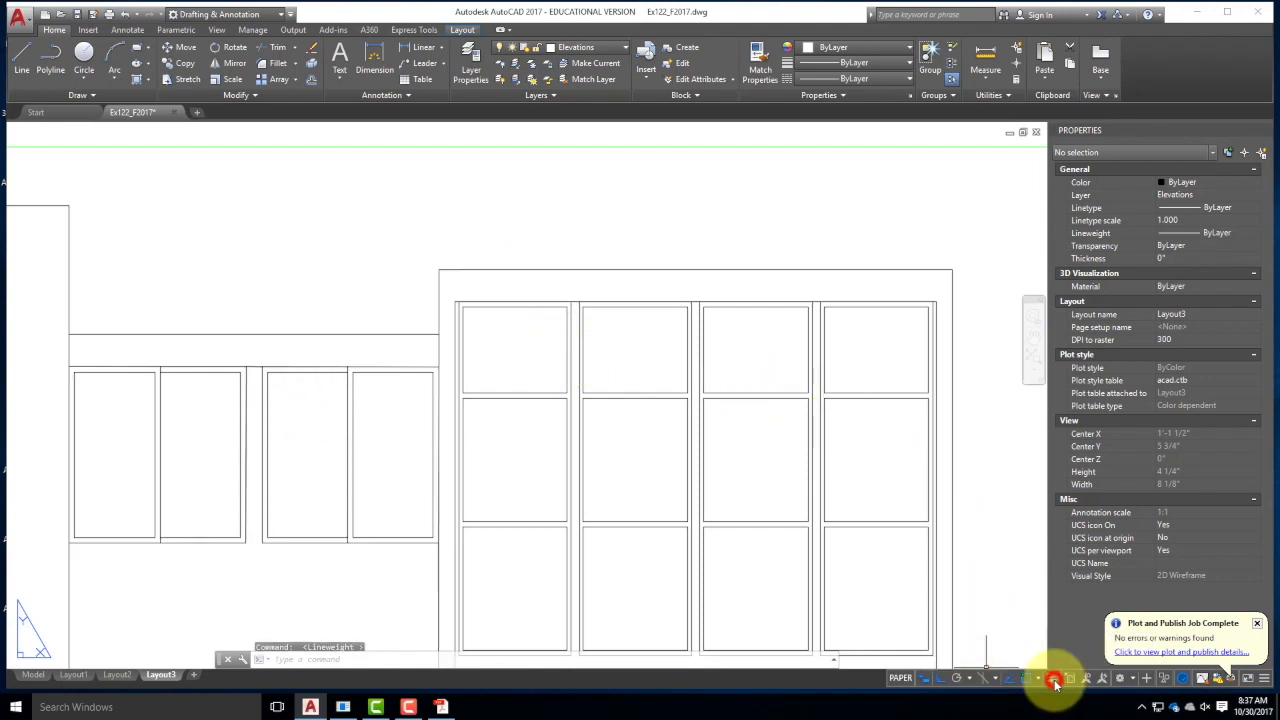
left_click(1054, 680)
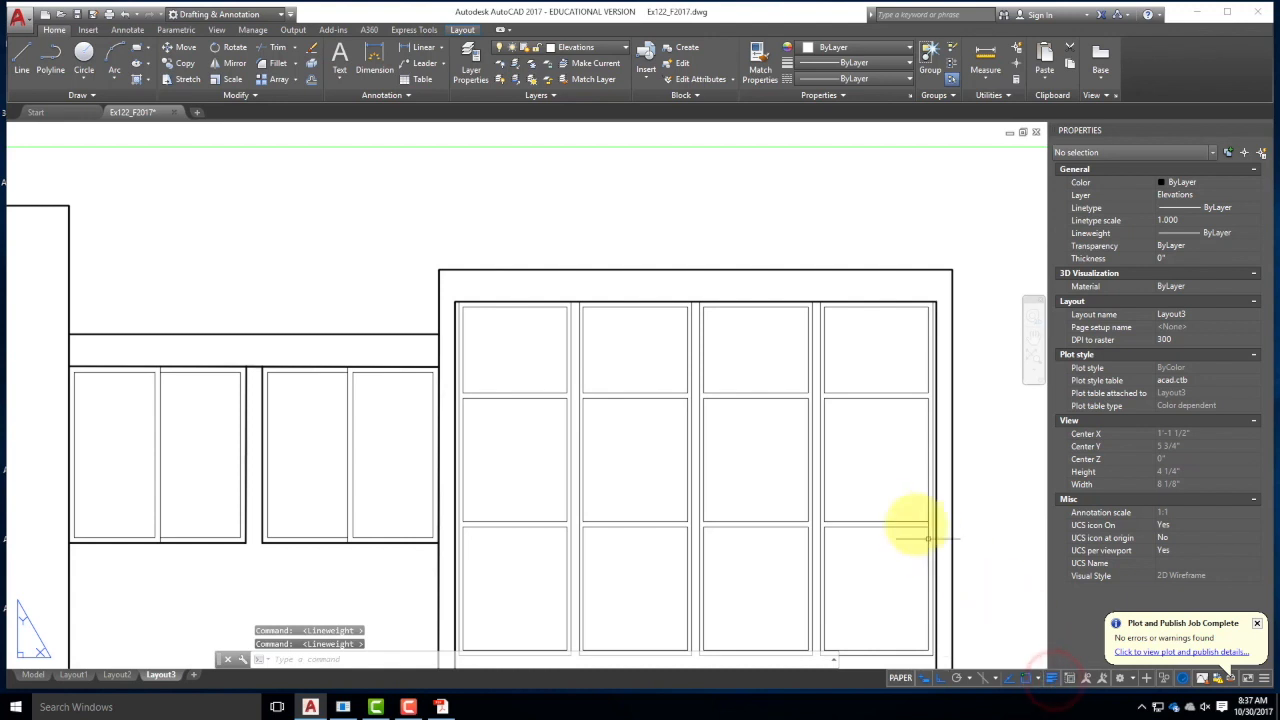
scroll(595, 248, "down", 2)
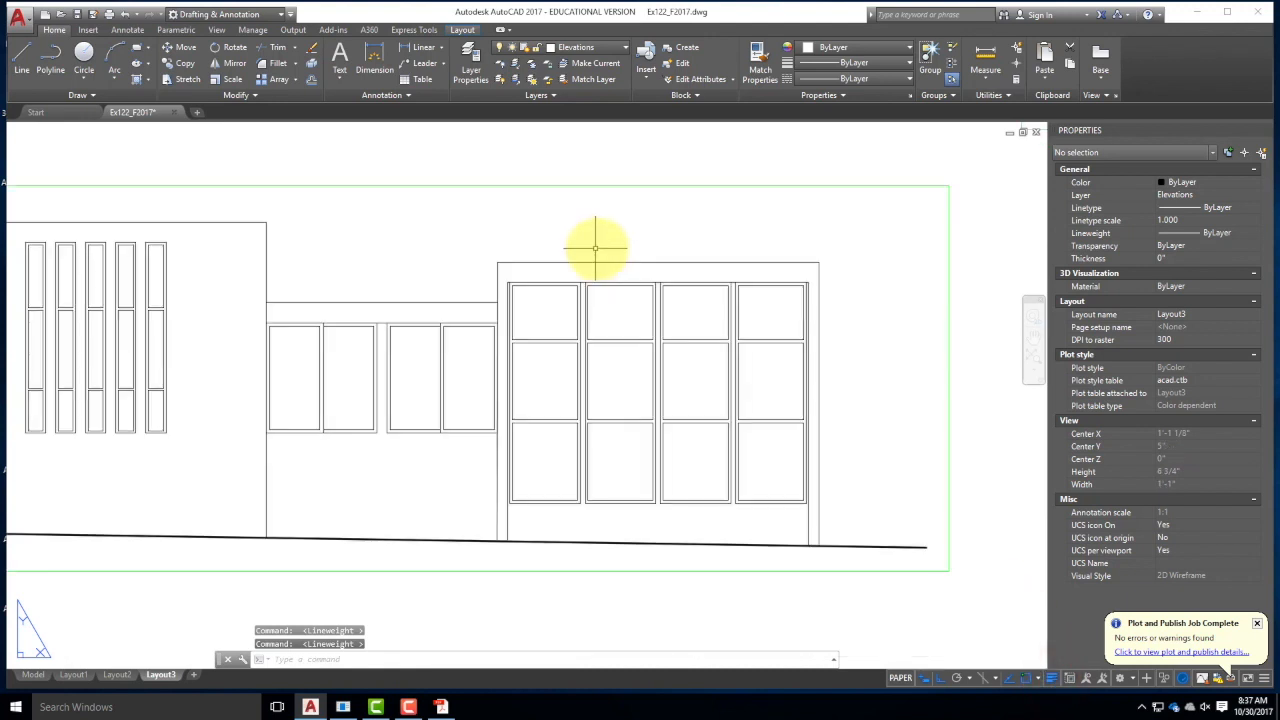
scroll(716, 251, "up", 4)
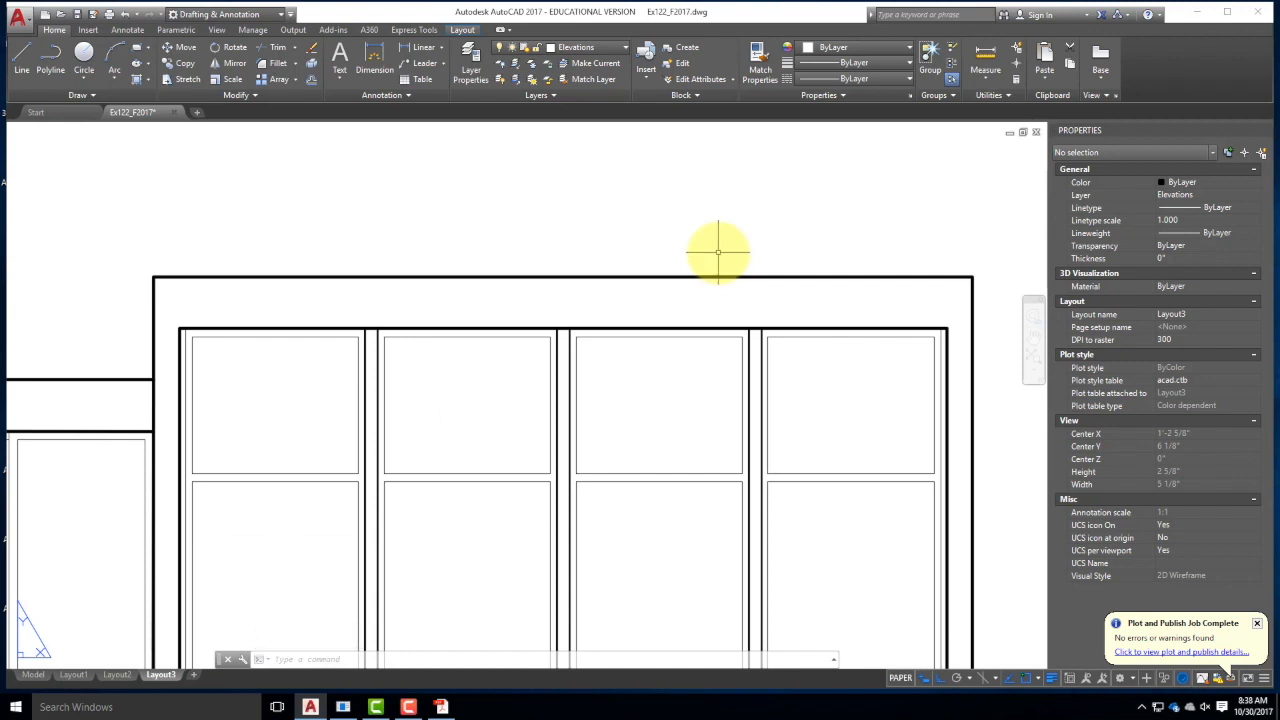
scroll(717, 251, "down", 3)
scroll(537, 508, "down", 1)
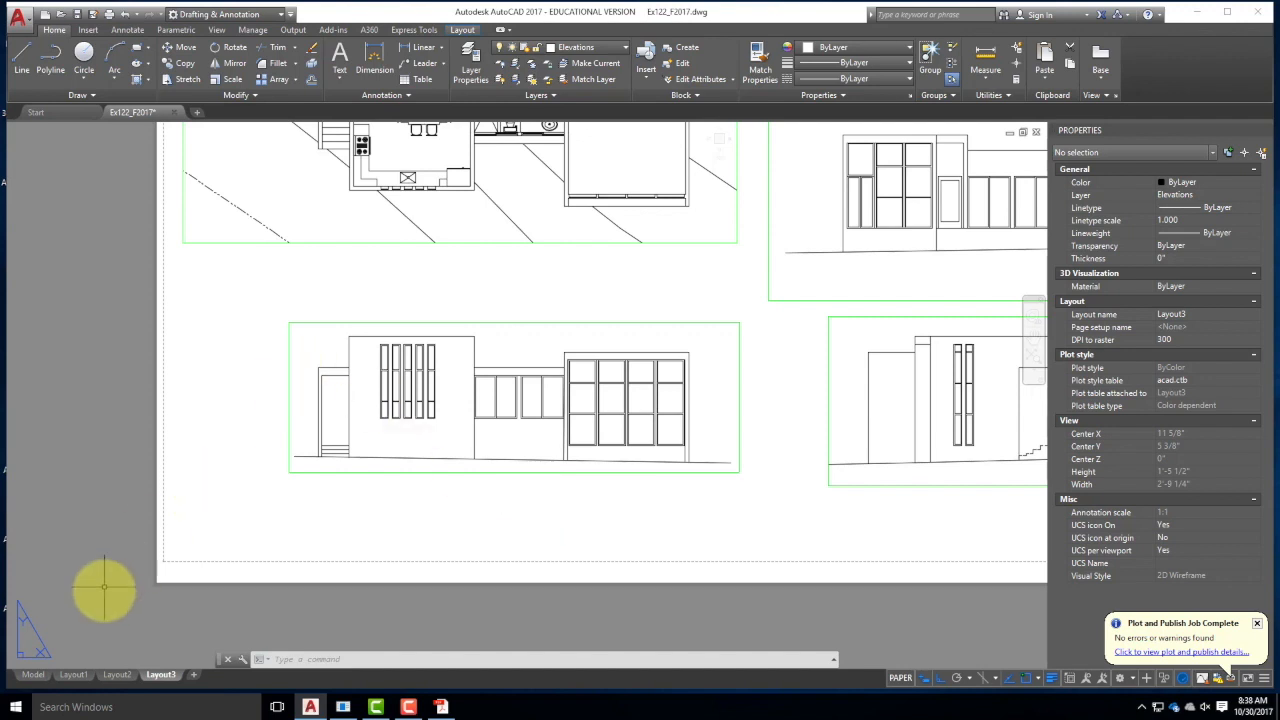
left_click(31, 674)
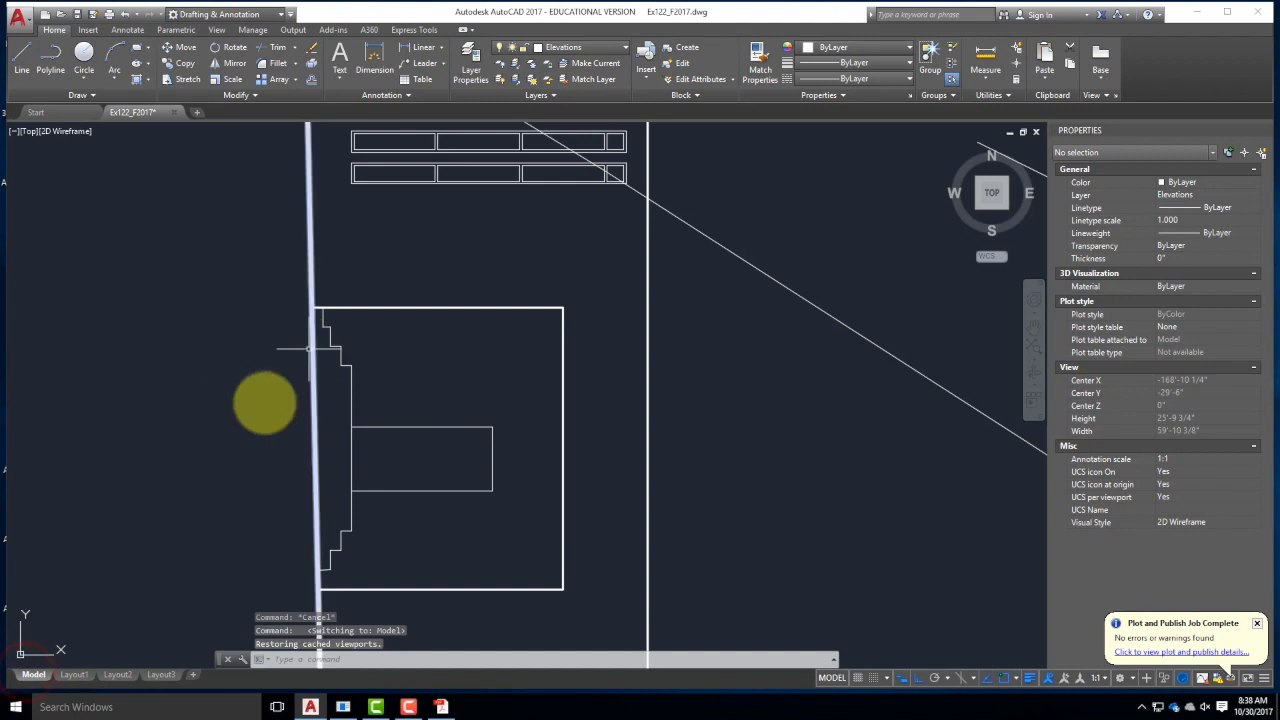
left_click(164, 674)
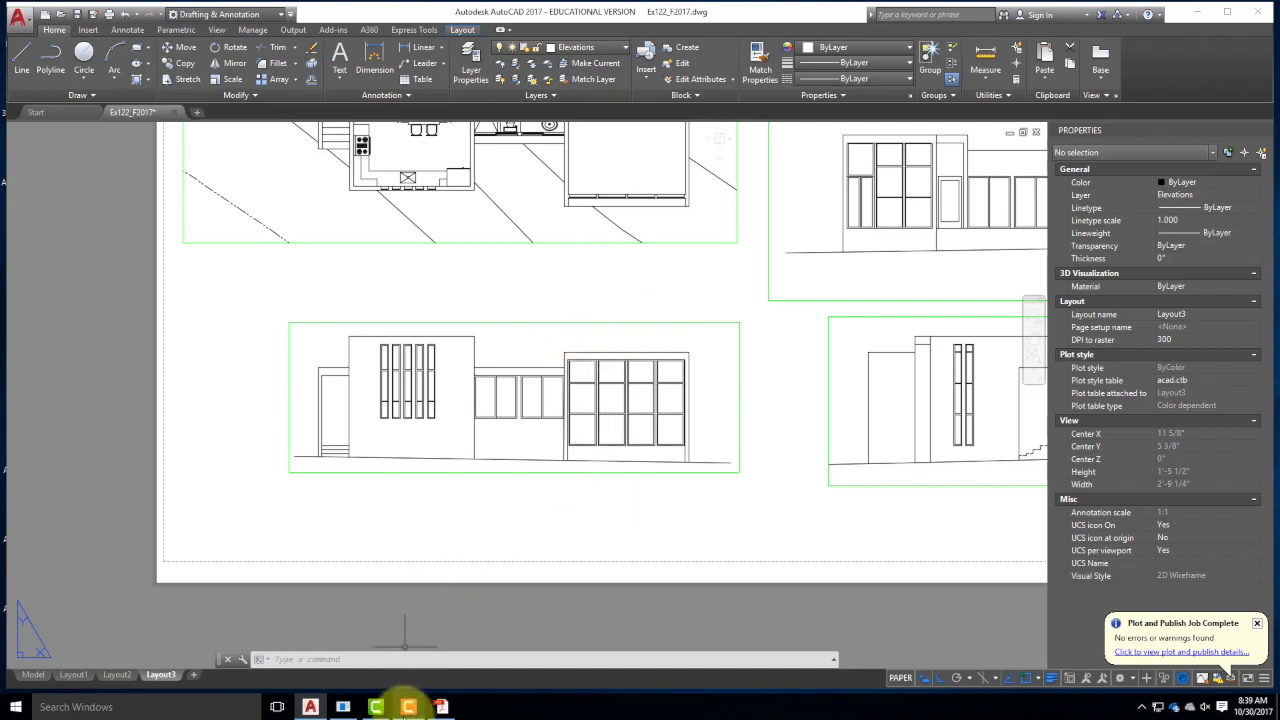
left_click(408, 707)
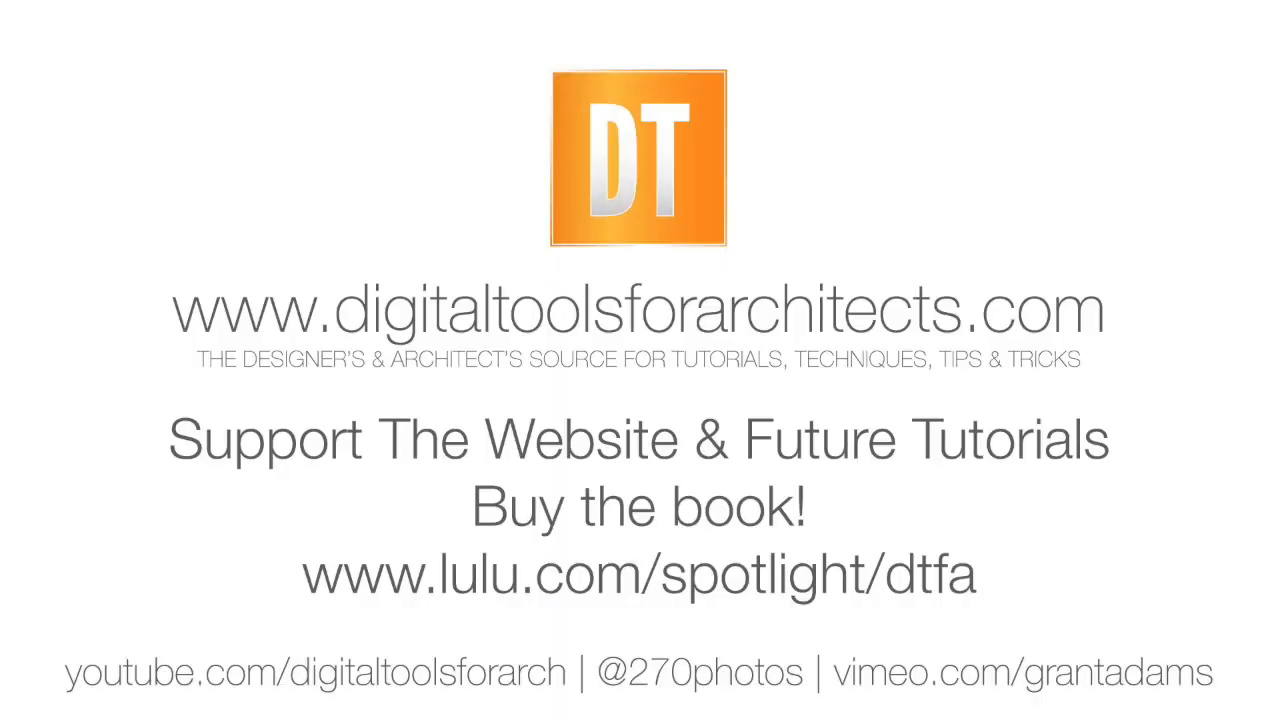